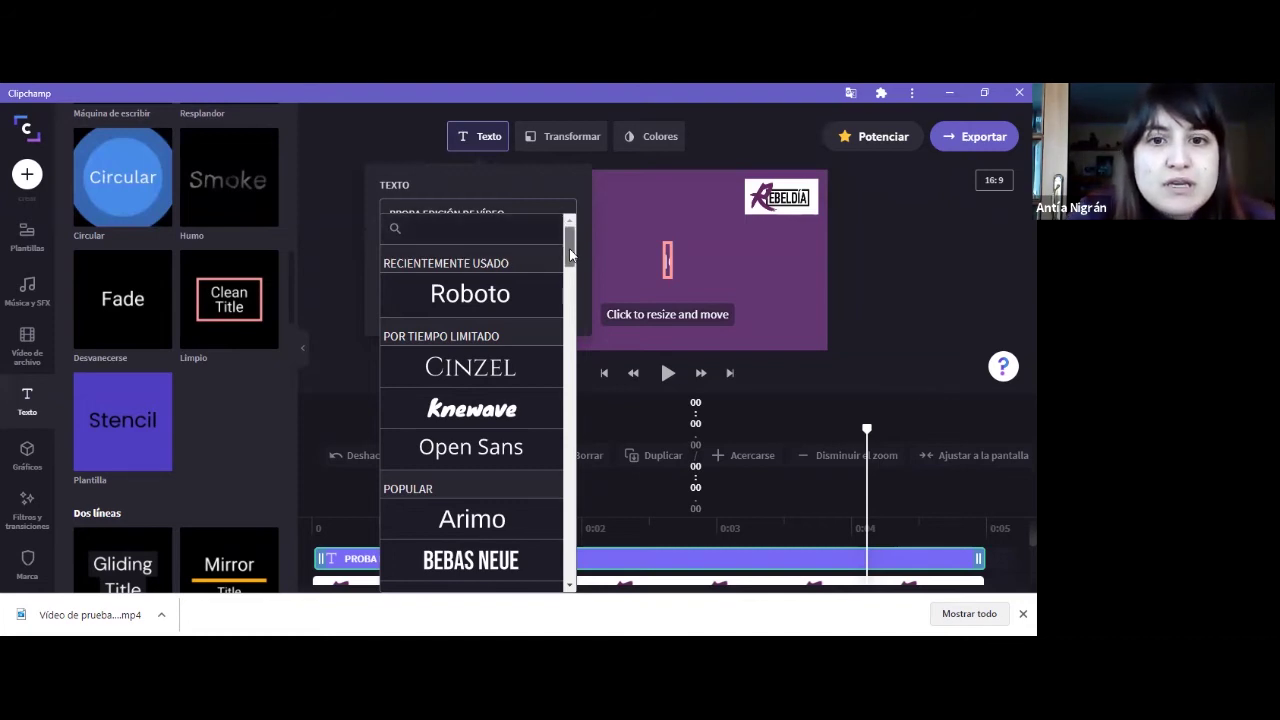
- Browse the available fonts for the PROBA EDICIÓN DE VÍDEO title and choose Roboto
scroll(571, 262, "down", 2)
scroll(571, 259, "down", 5)
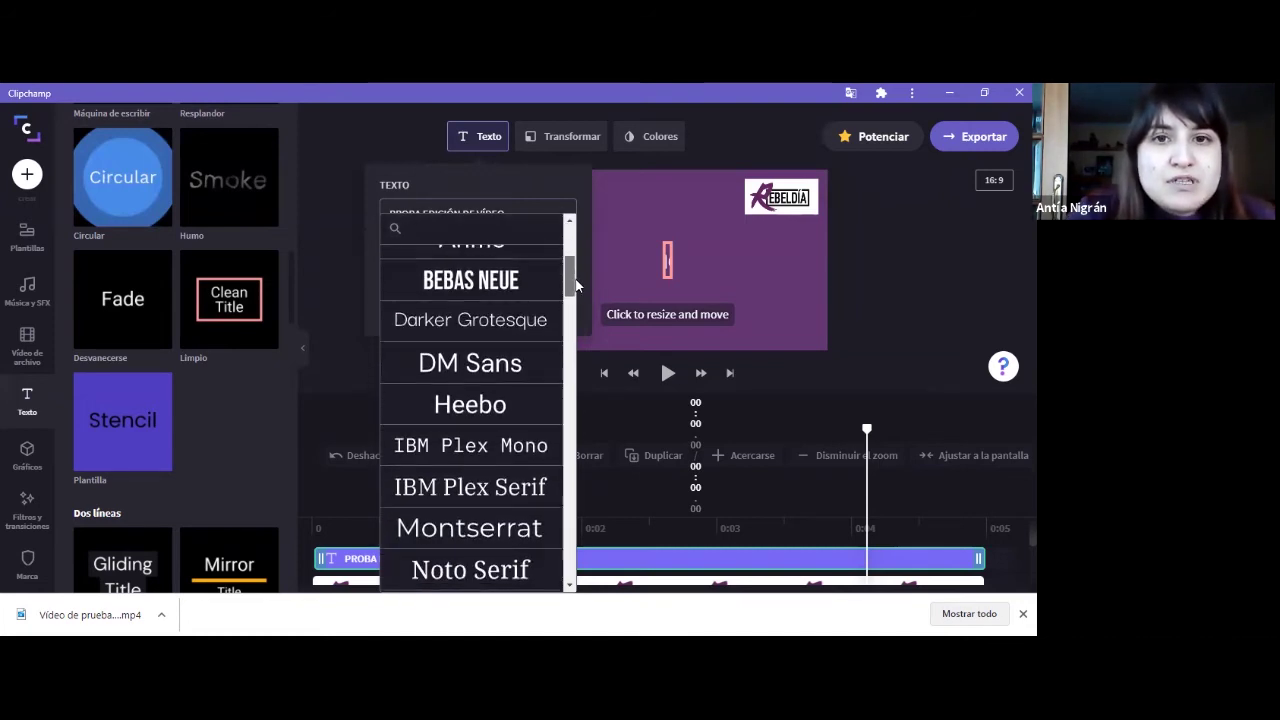
left_click_drag(577, 289, 575, 258)
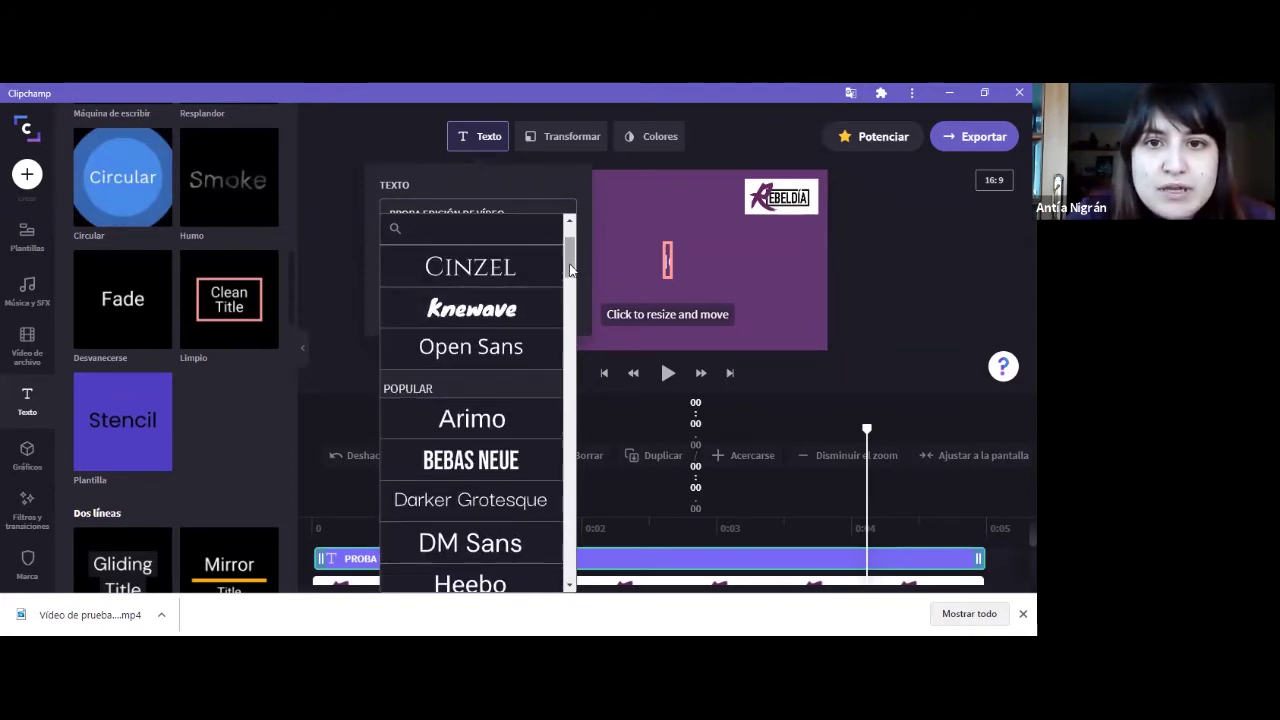
scroll(570, 252, "up", 2)
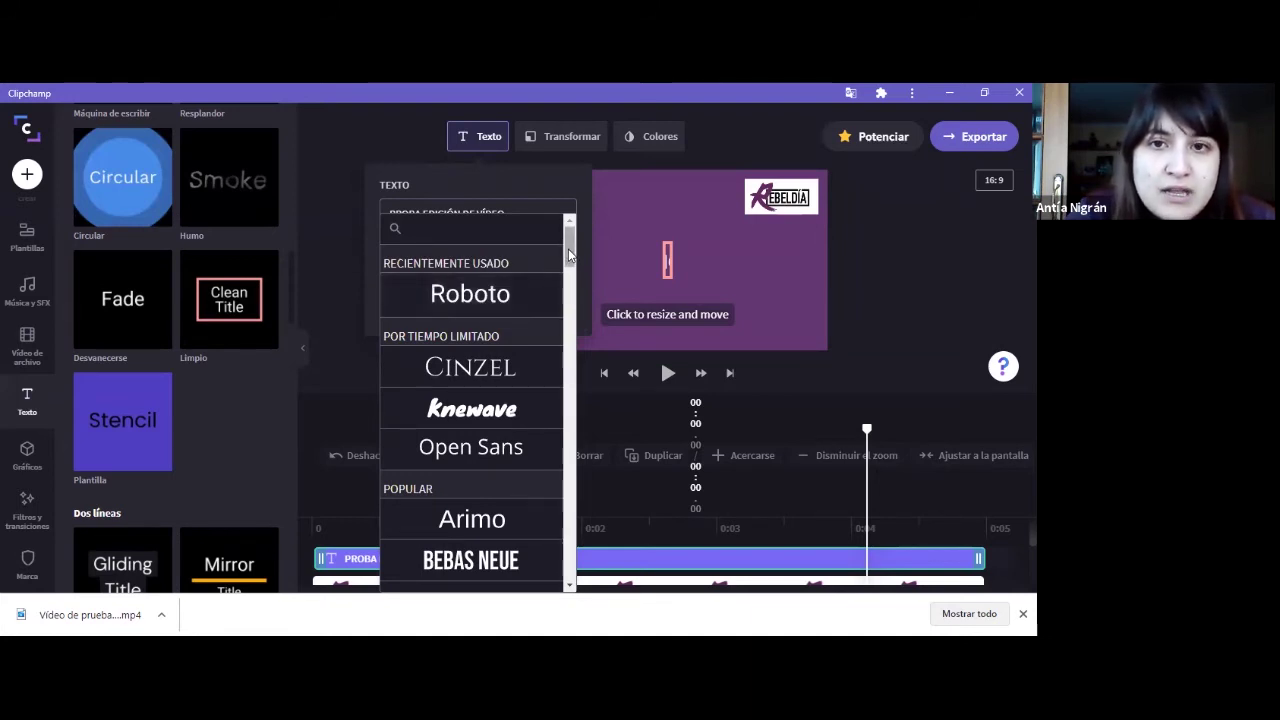
left_click_drag(569, 257, 569, 285)
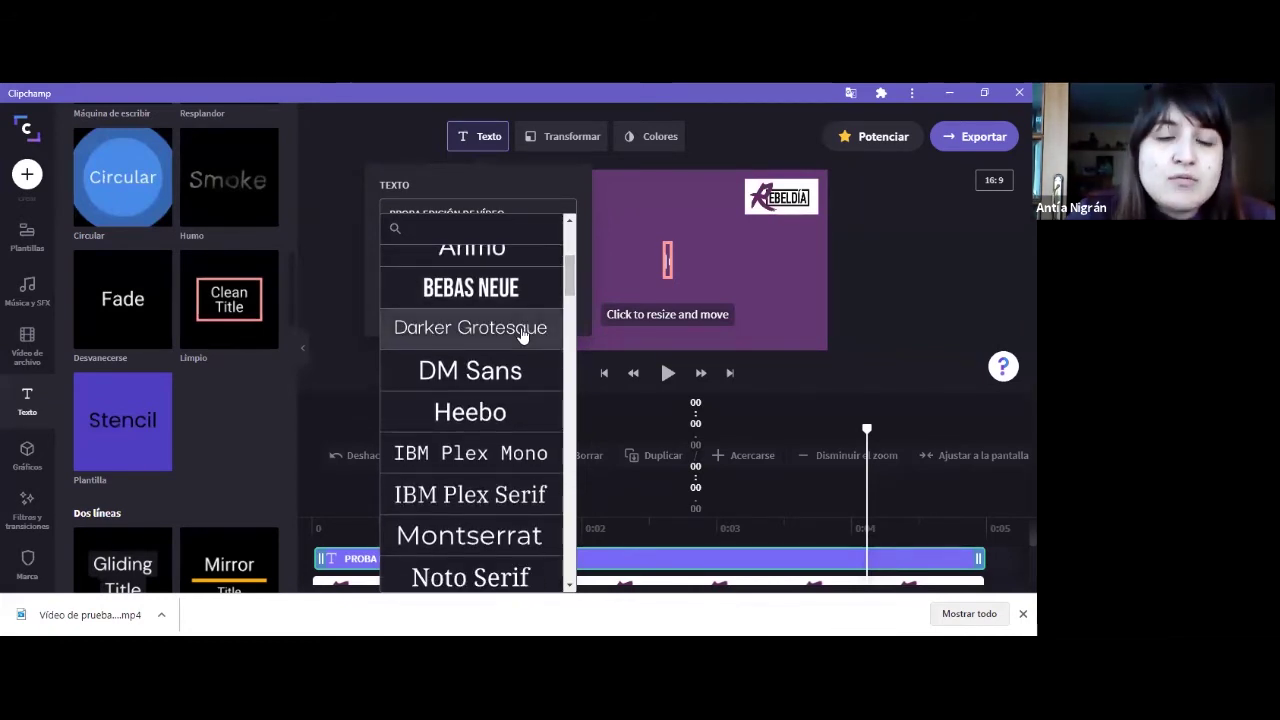
left_click_drag(571, 284, 572, 235)
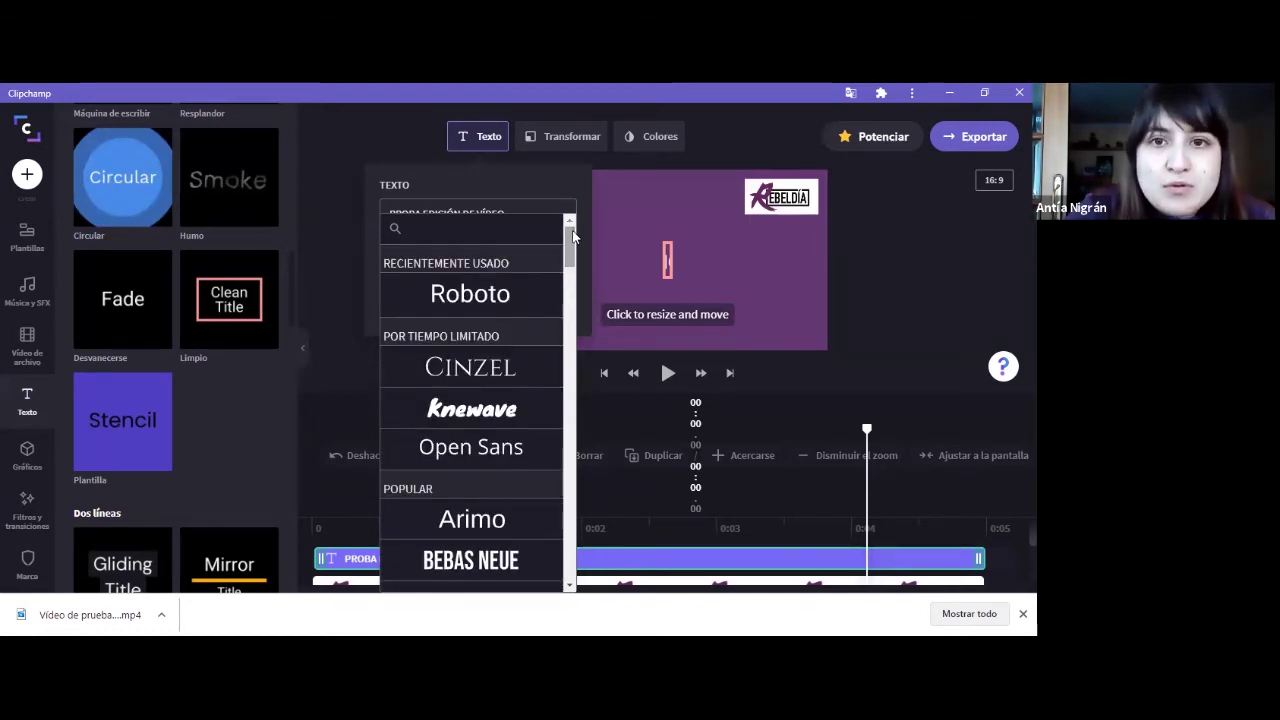
left_click(463, 297)
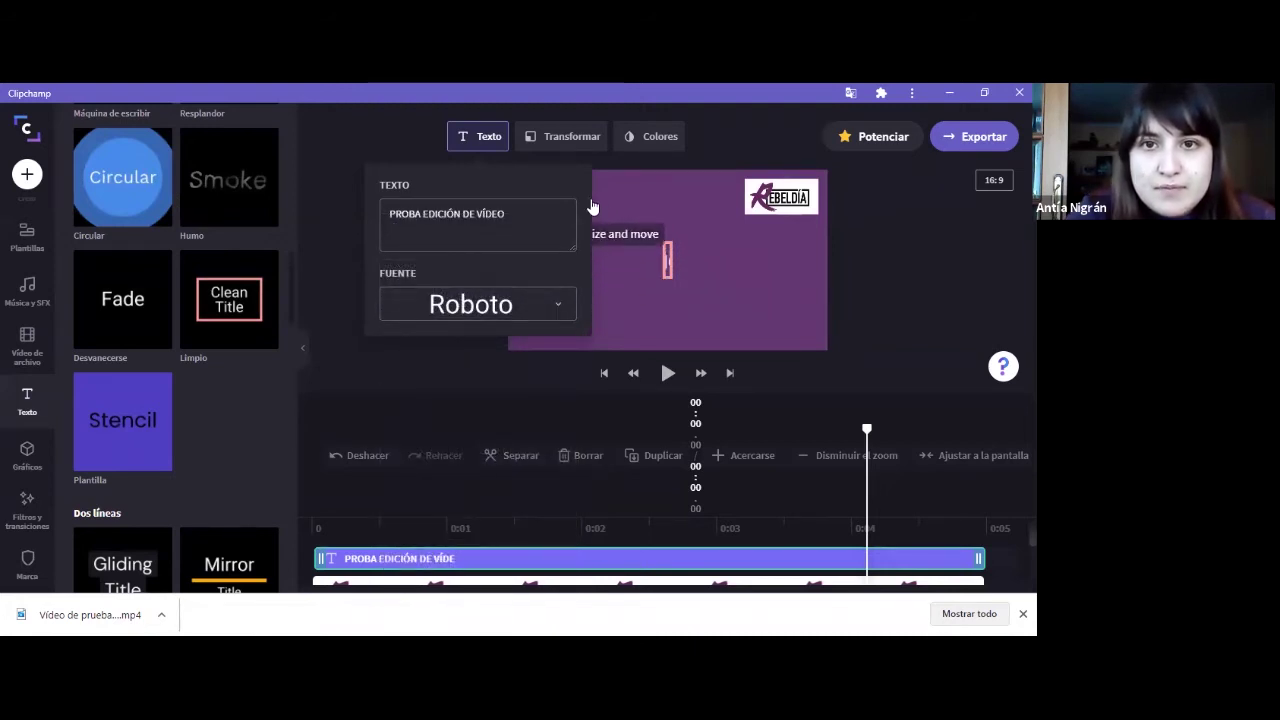
left_click(699, 256)
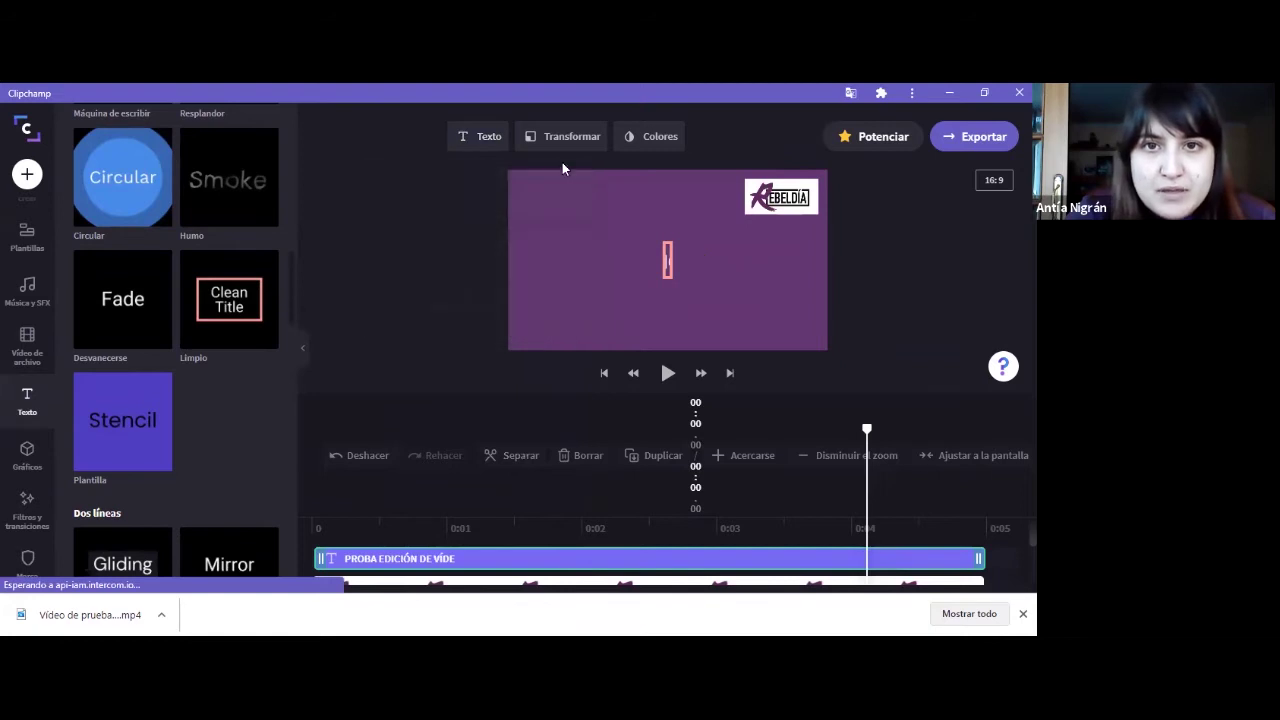
- Play the last second of the title clip to preview its closing animation
left_click(660, 259)
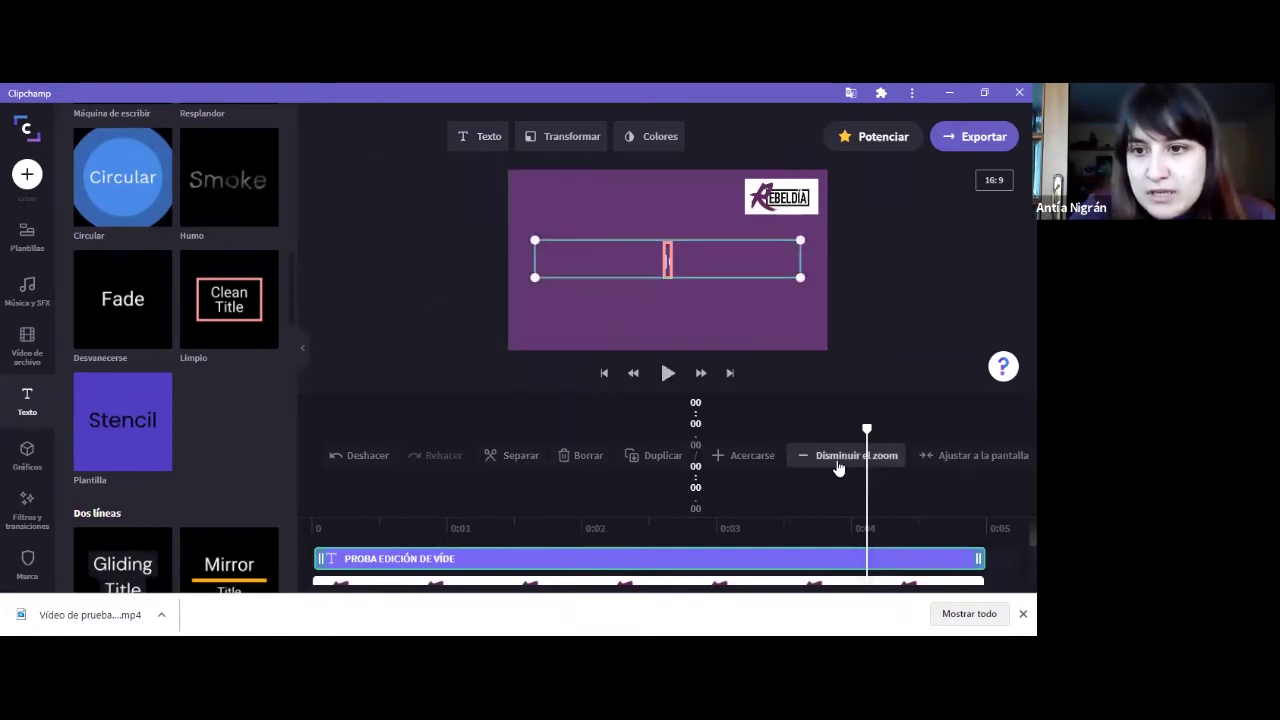
left_click_drag(866, 558, 860, 518)
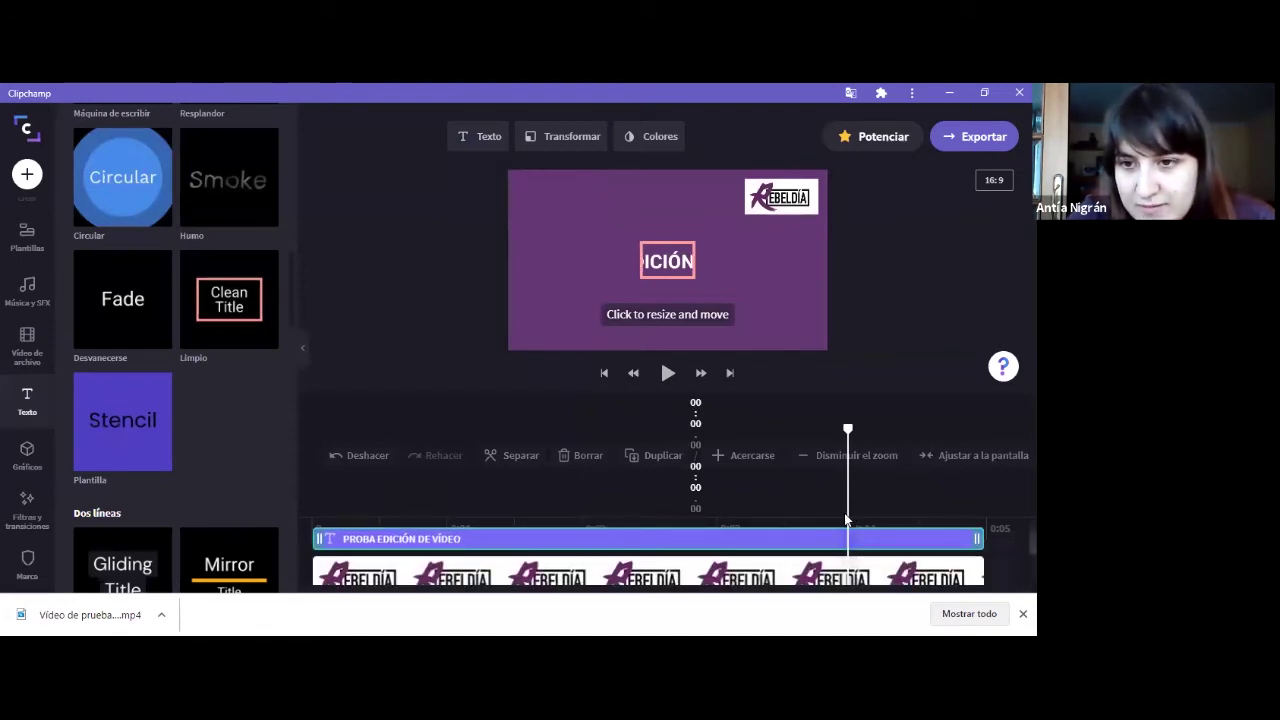
left_click(667, 373)
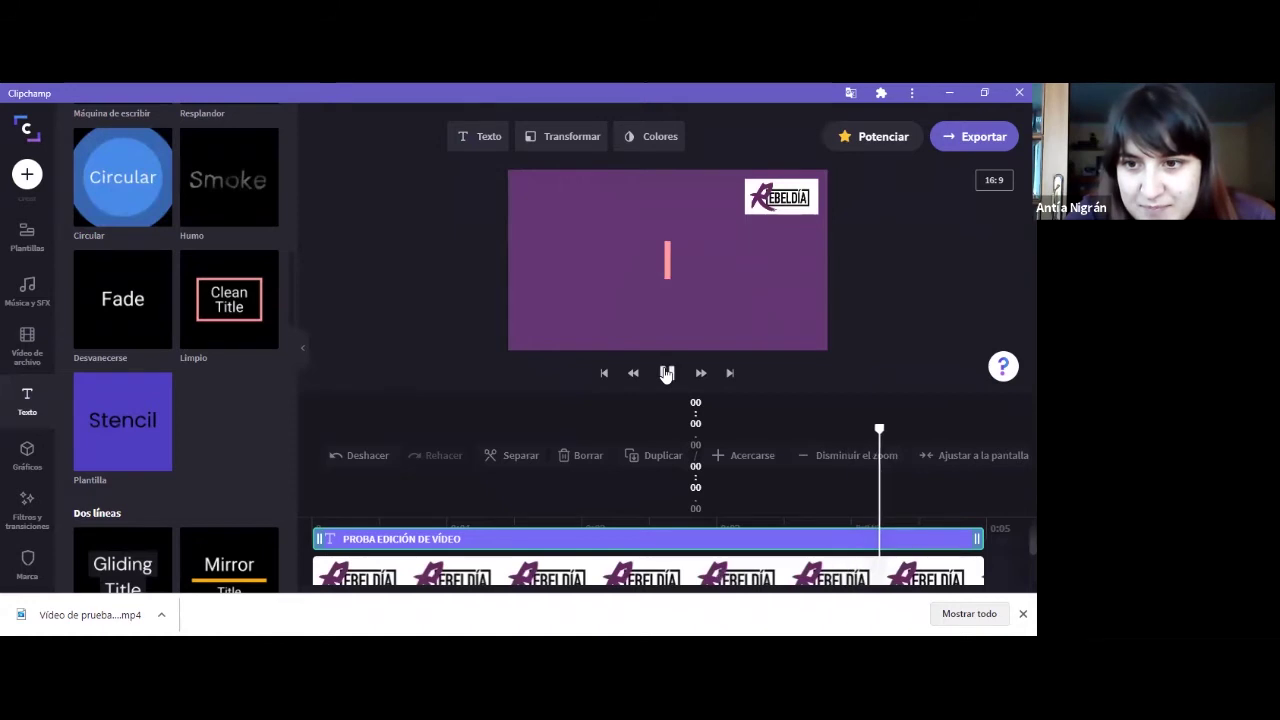
left_click(667, 373)
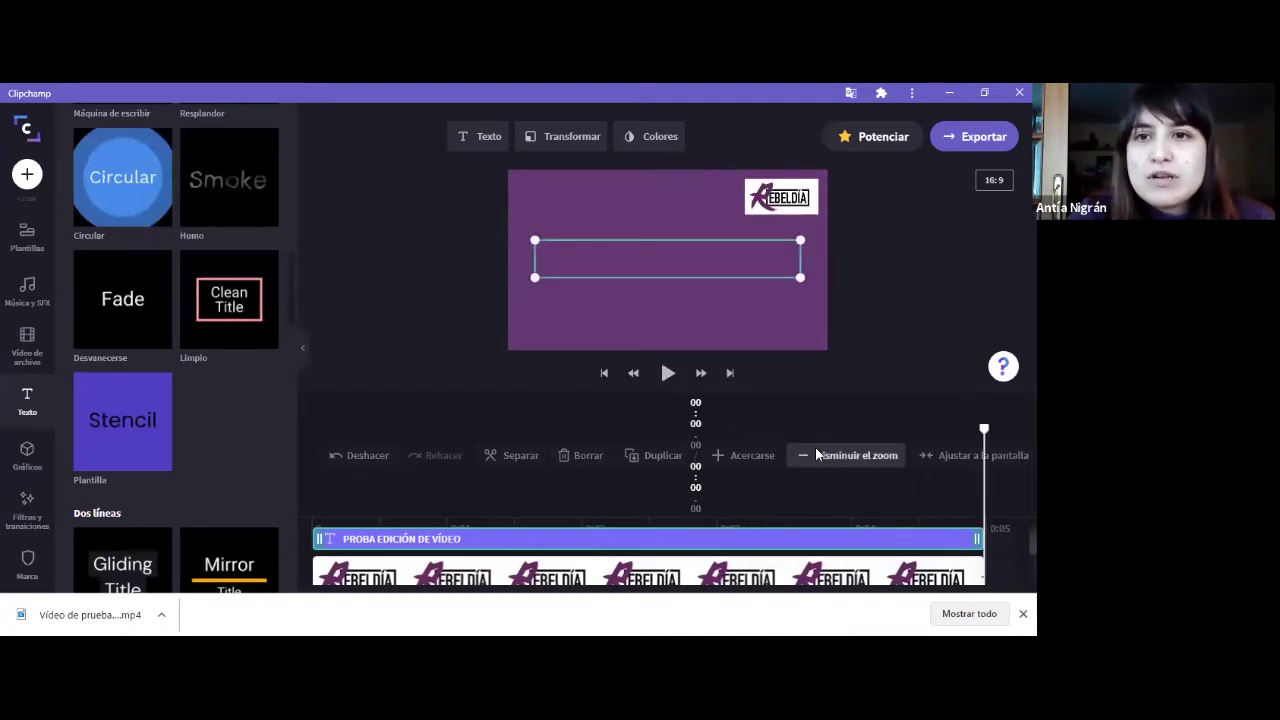
- Examine the title's primary and accent color settings, including the swatches and hex code of each
left_click(650, 136)
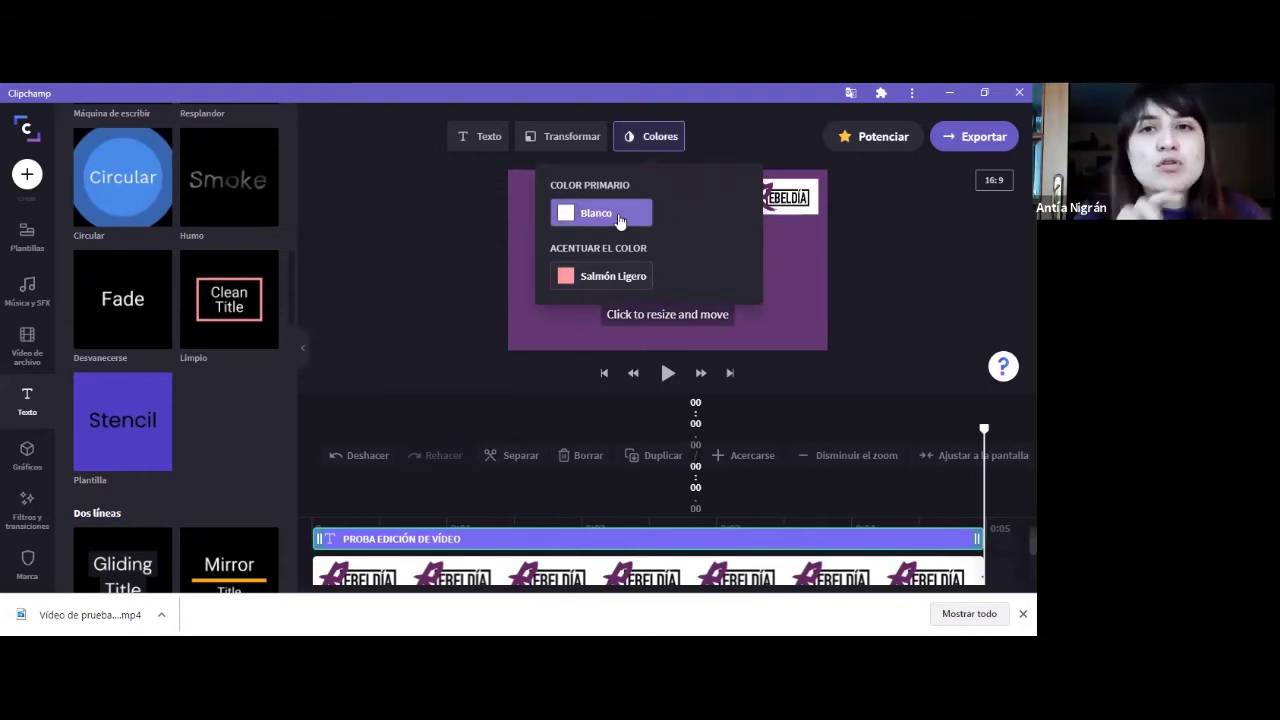
left_click(619, 286)
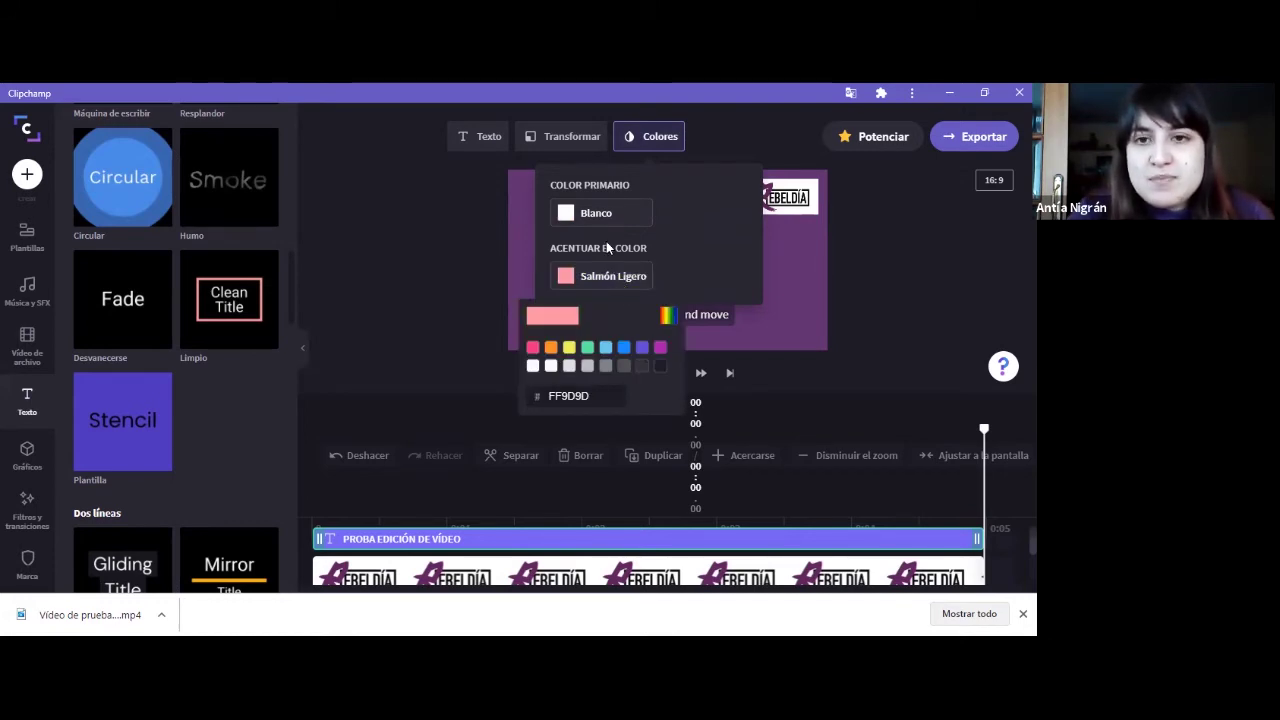
left_click_drag(596, 393, 543, 396)
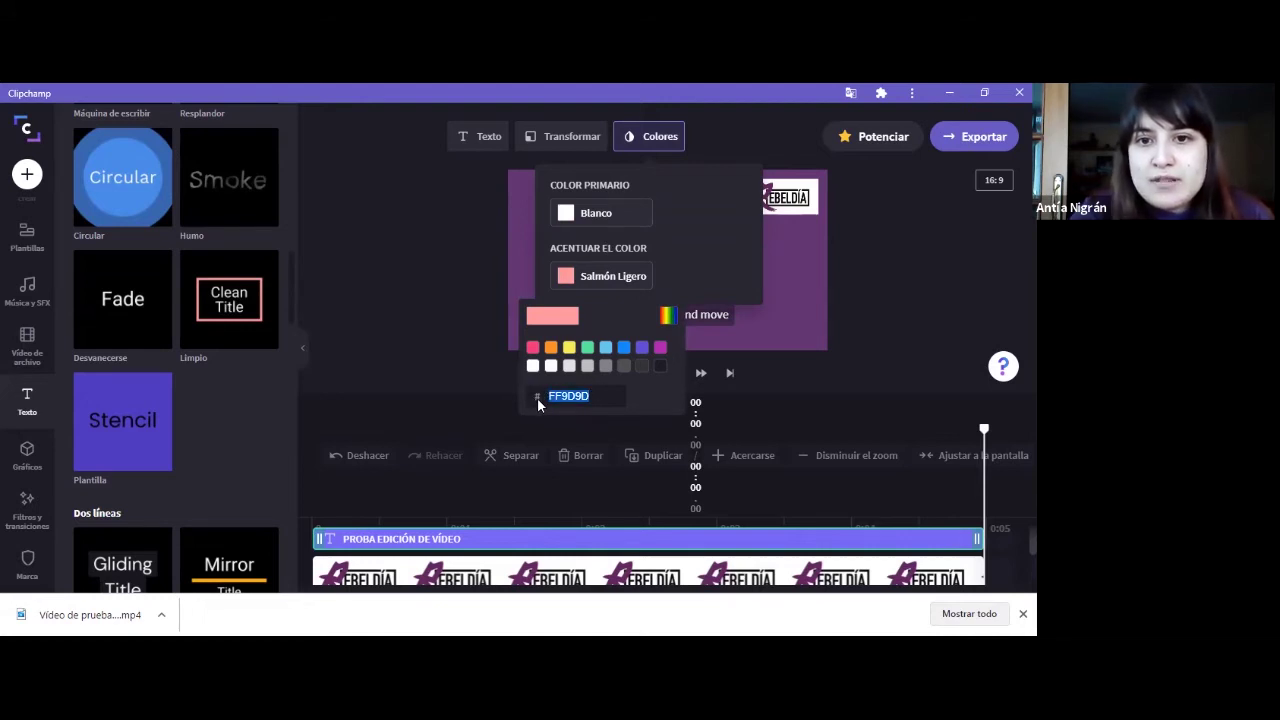
left_click(688, 284)
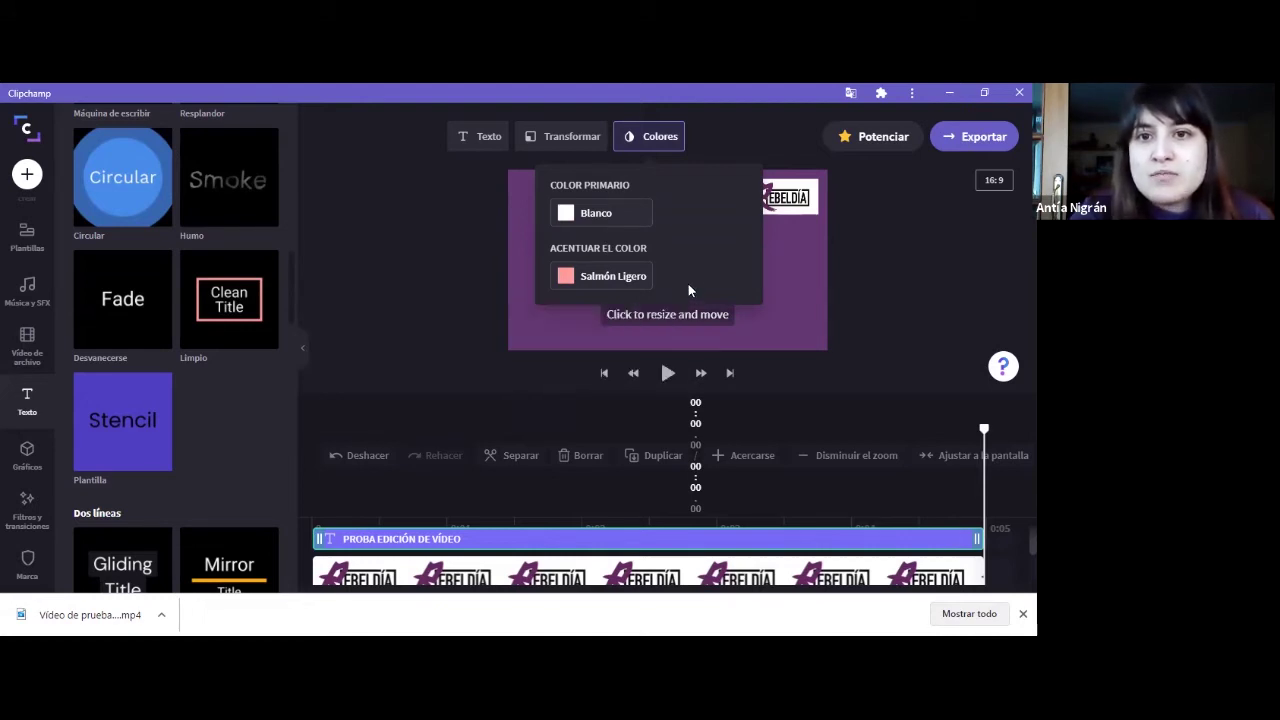
left_click(624, 220)
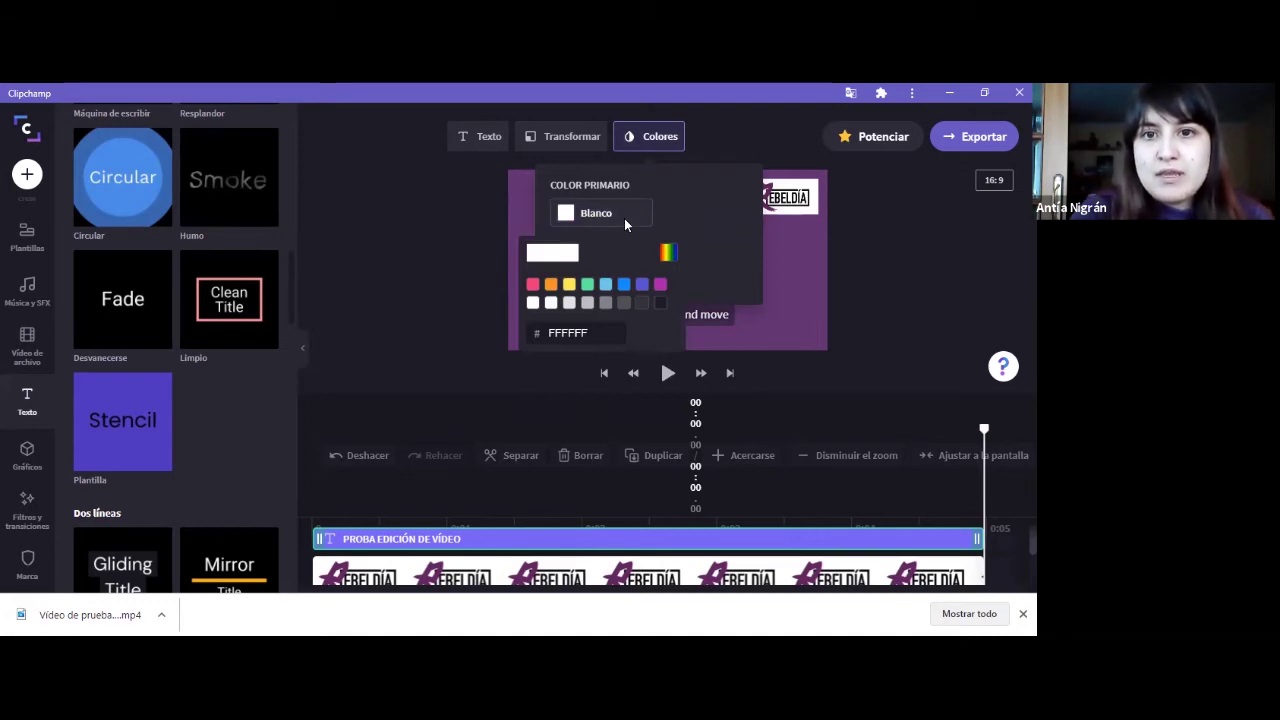
left_click(666, 238)
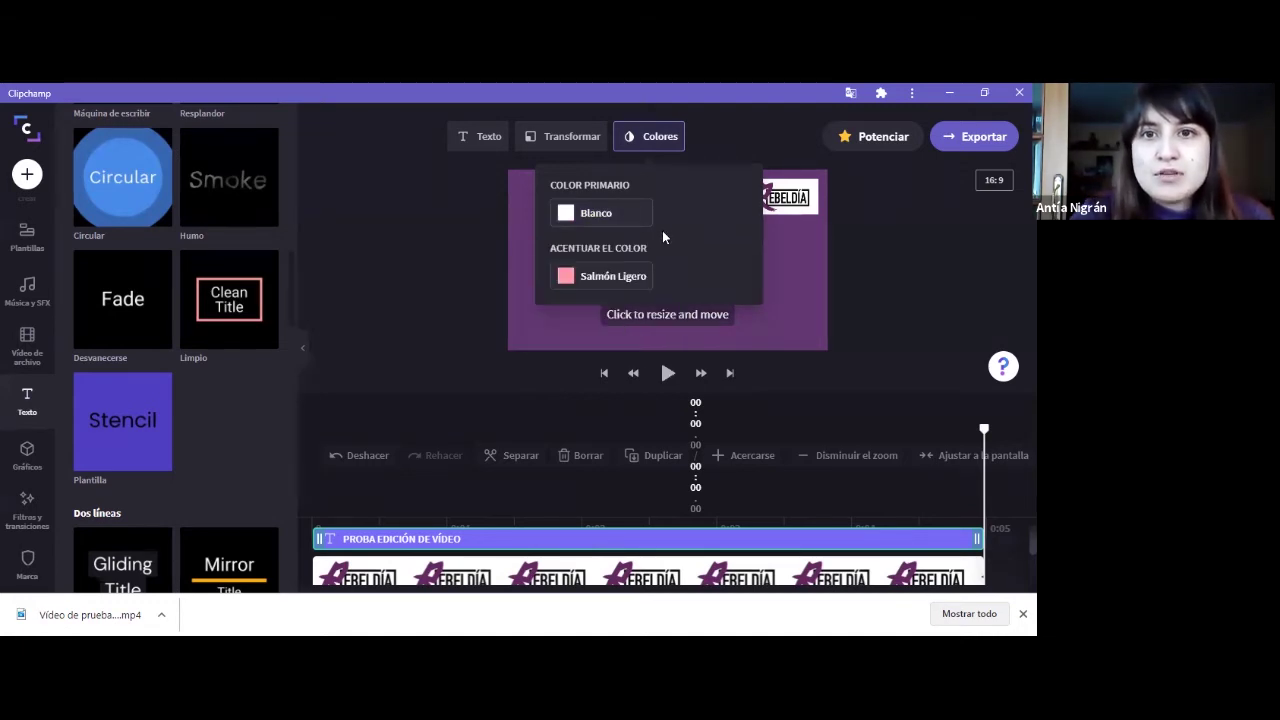
left_click(570, 222)
left_click(691, 220)
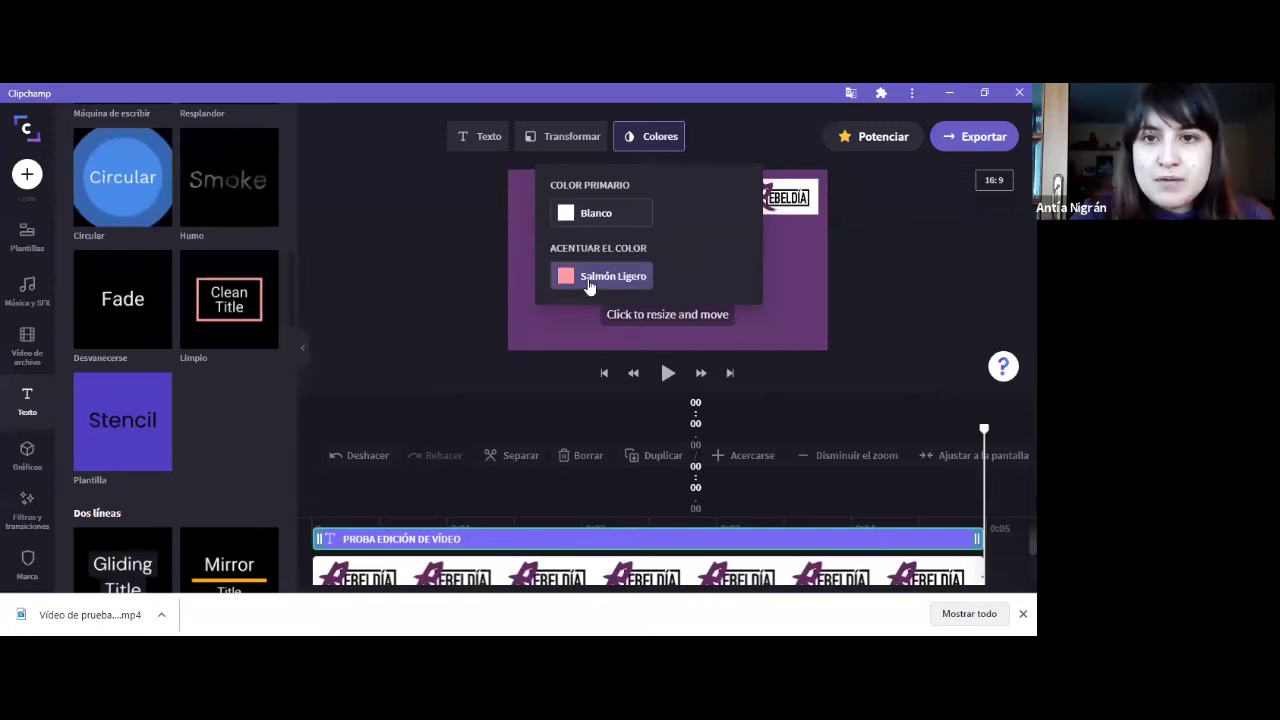
left_click(590, 286)
left_click(703, 226)
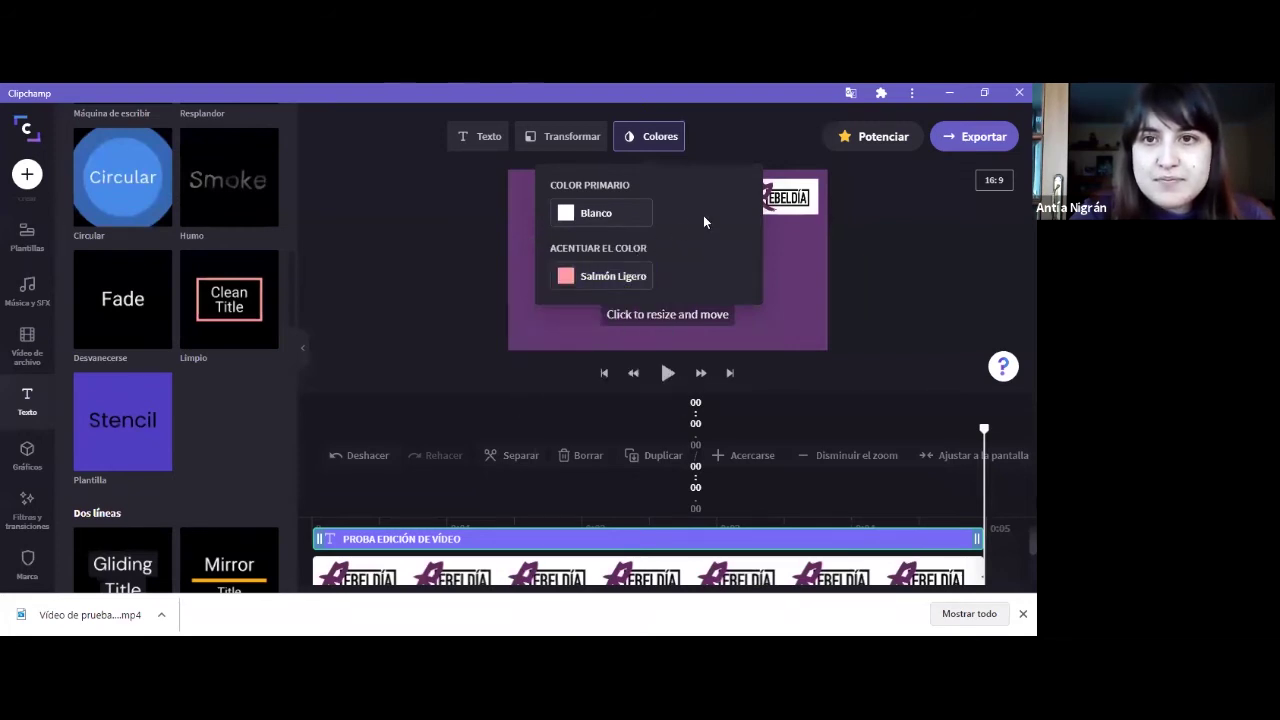
left_click(651, 140)
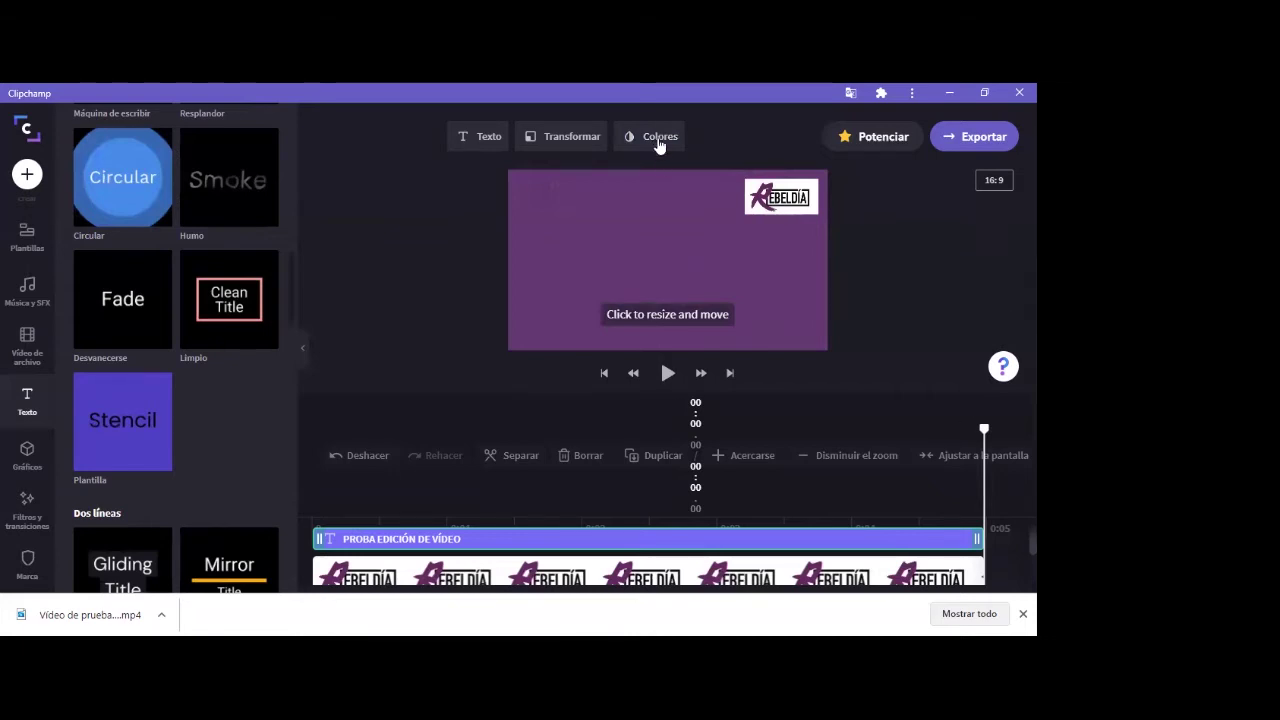
- Set the title's accent color to the green swatch 52DE97
left_click(659, 143)
left_click(592, 276)
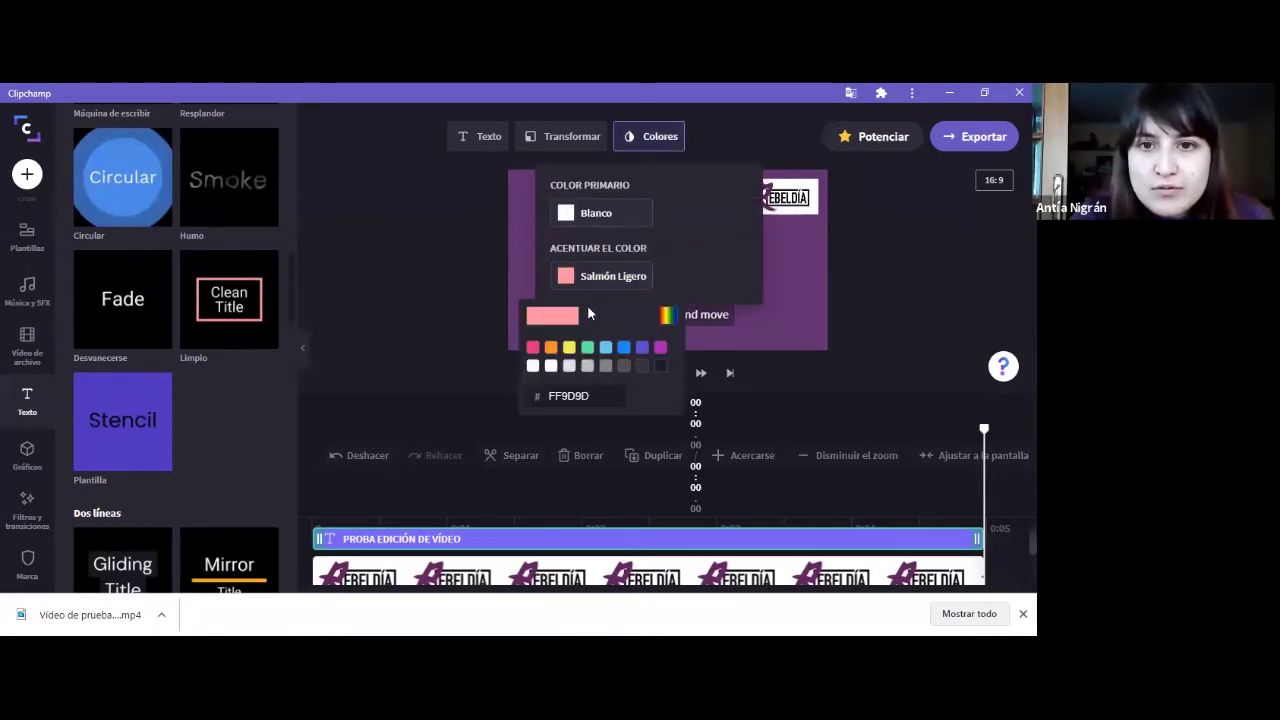
left_click(660, 347)
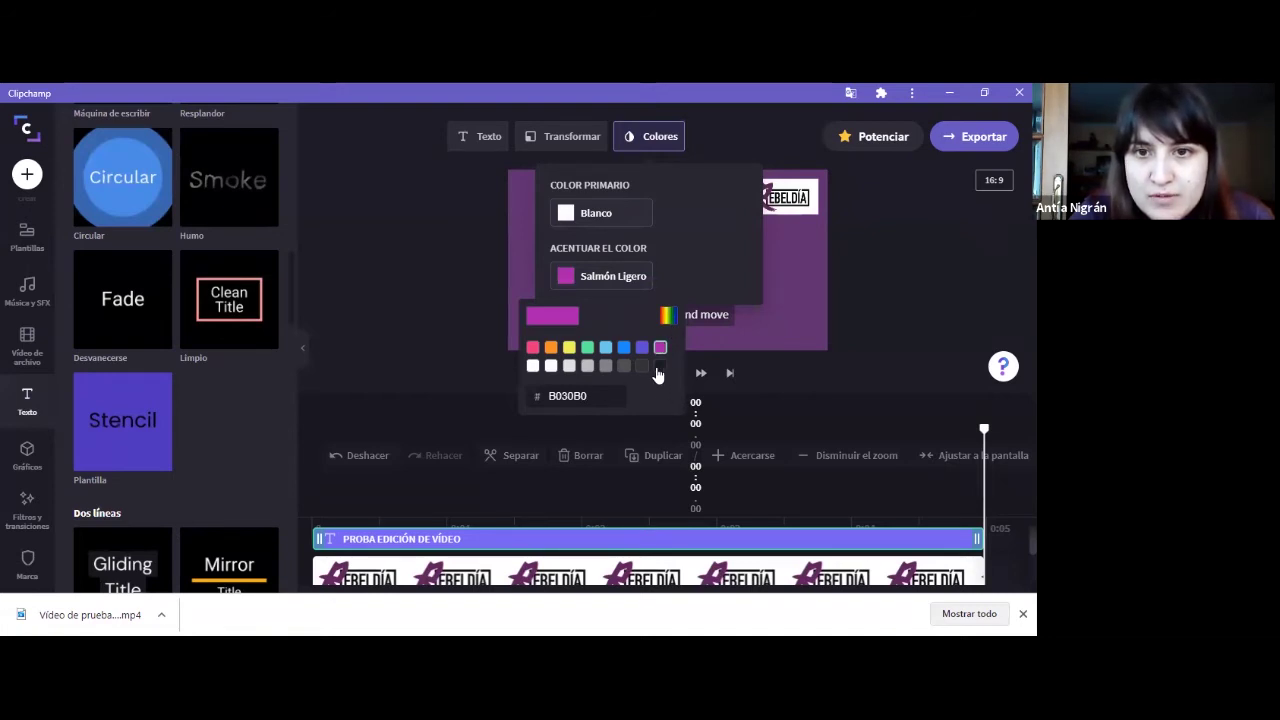
left_click(587, 347)
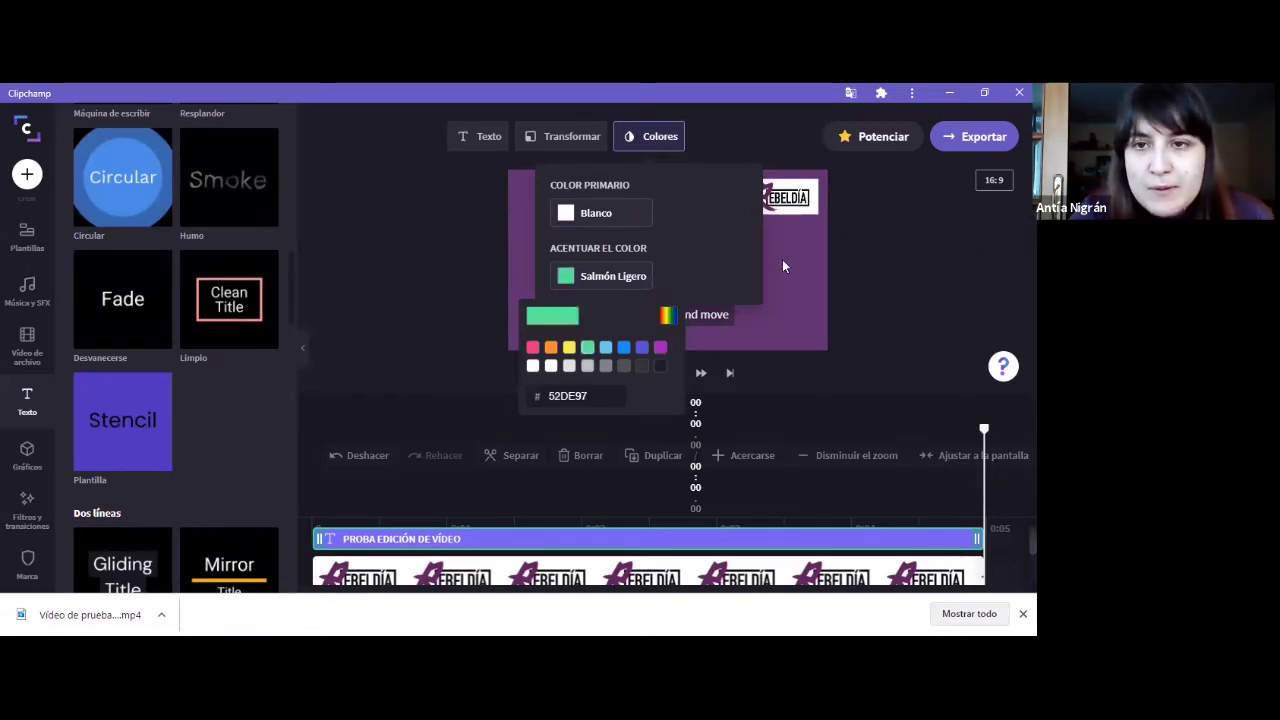
left_click(882, 373)
- Play the title clip through to its end to check the recolored frame
left_click(667, 373)
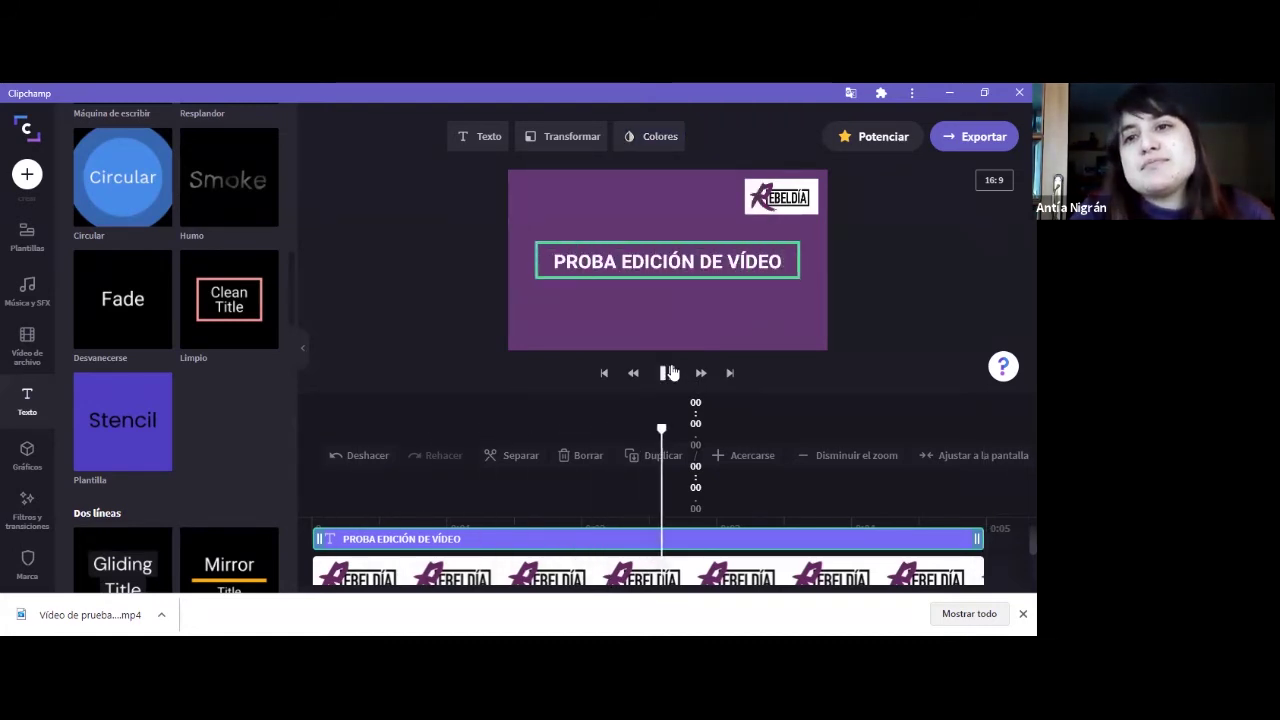
left_click(670, 372)
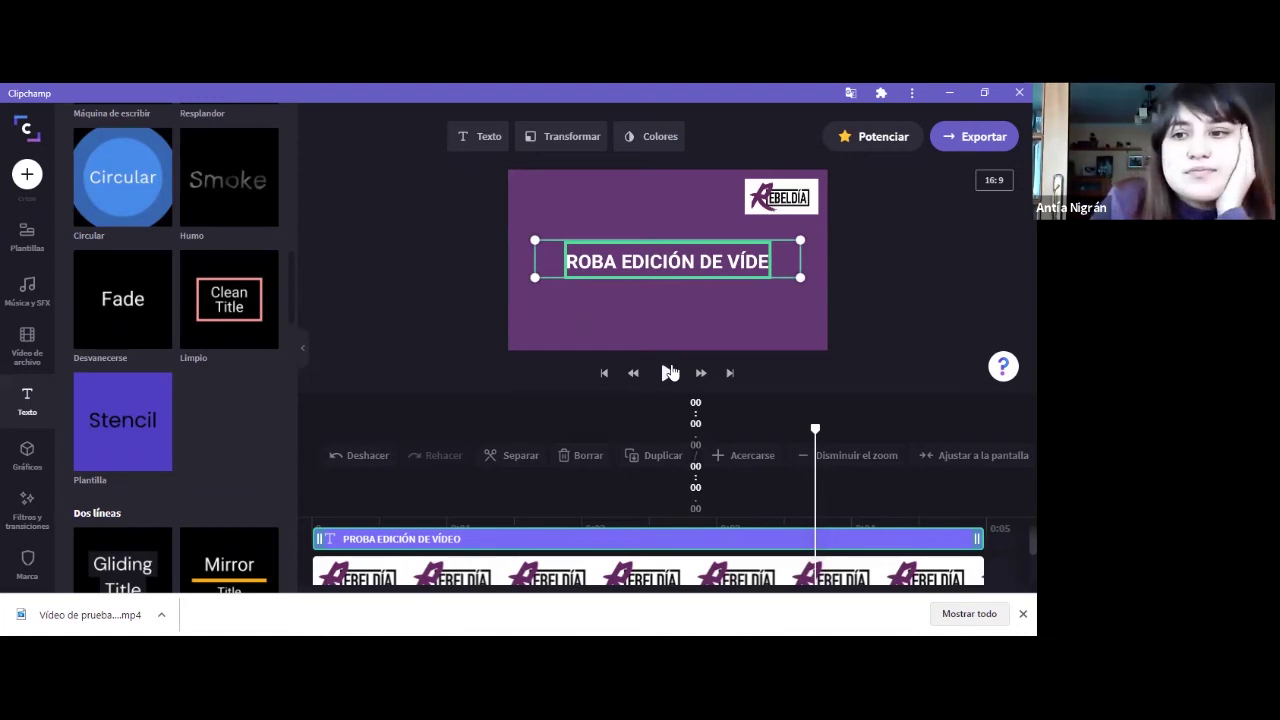
left_click(669, 373)
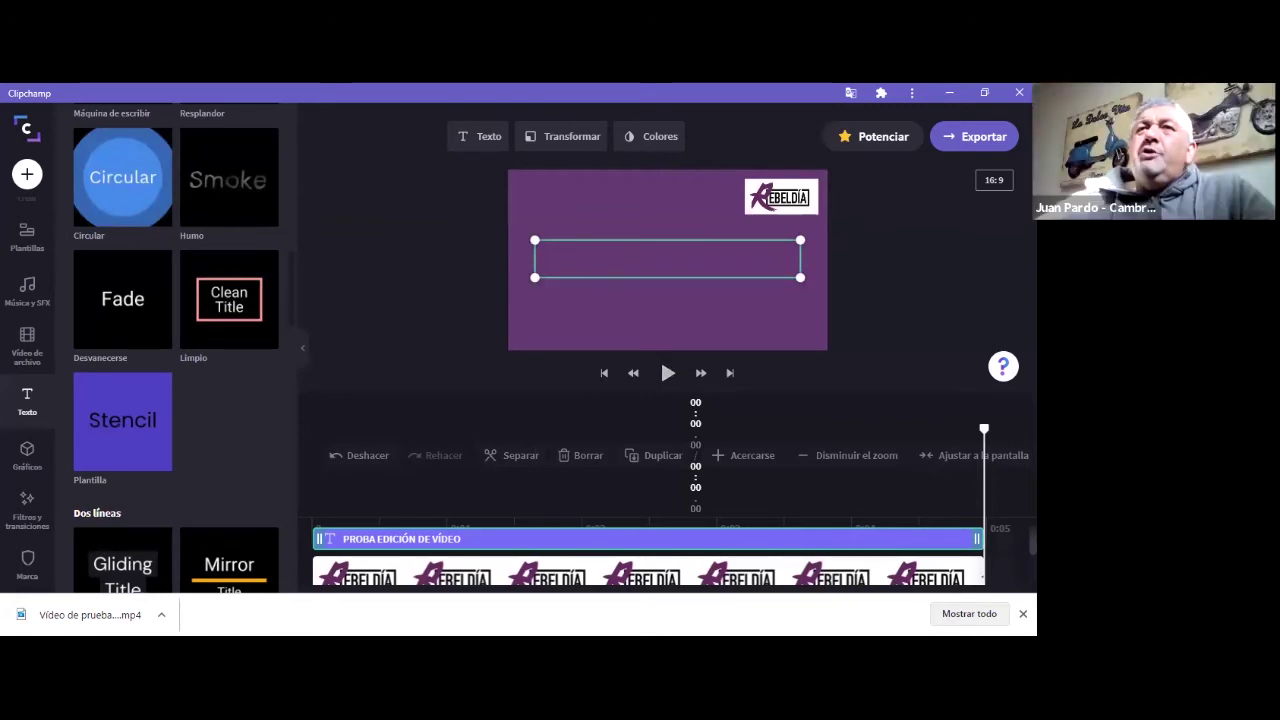
- Import LOGOazul-01.png from the REBELDIA folder and place it on the timeline below the title, starting at 0
left_click(1023, 613)
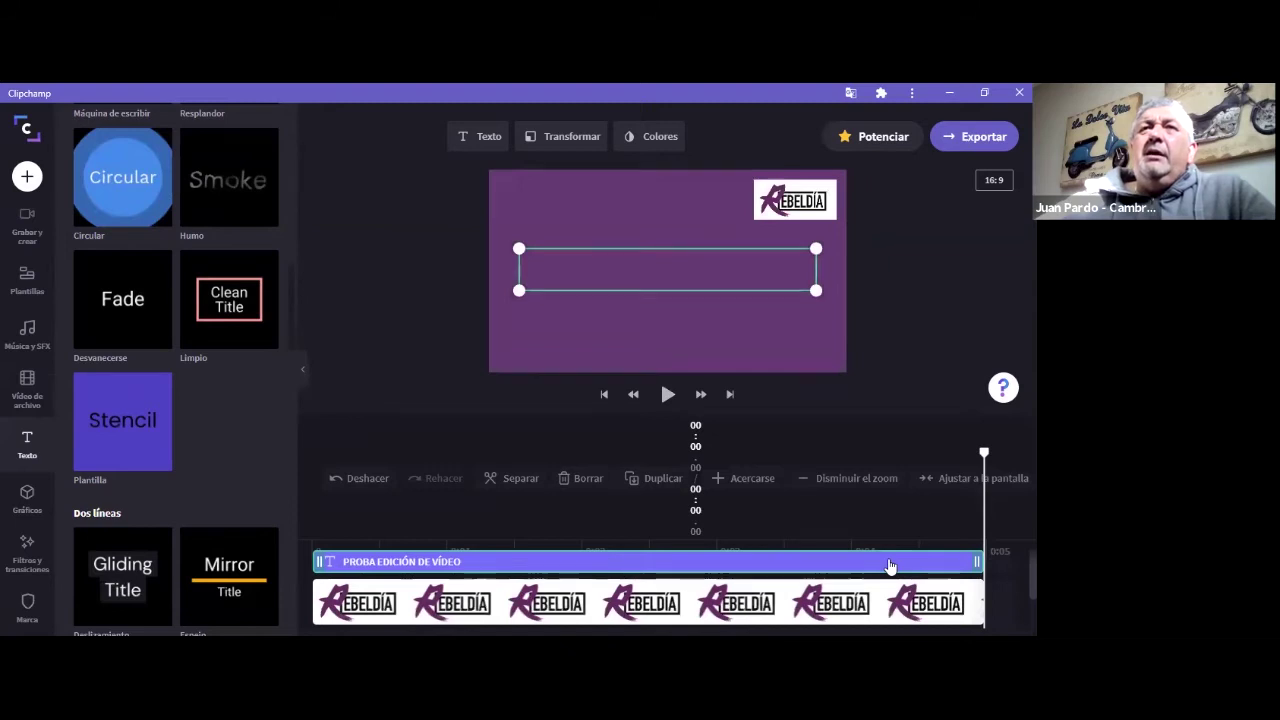
left_click(28, 178)
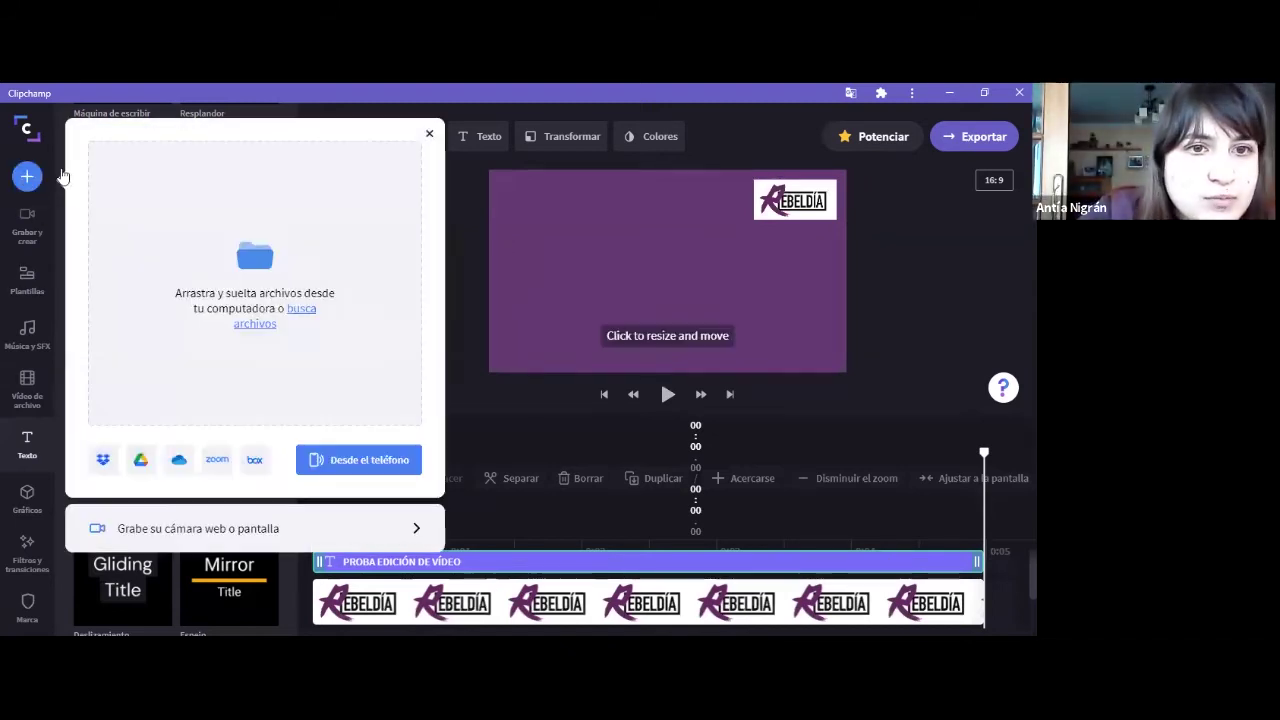
left_click(297, 314)
left_click_drag(528, 285, 533, 366)
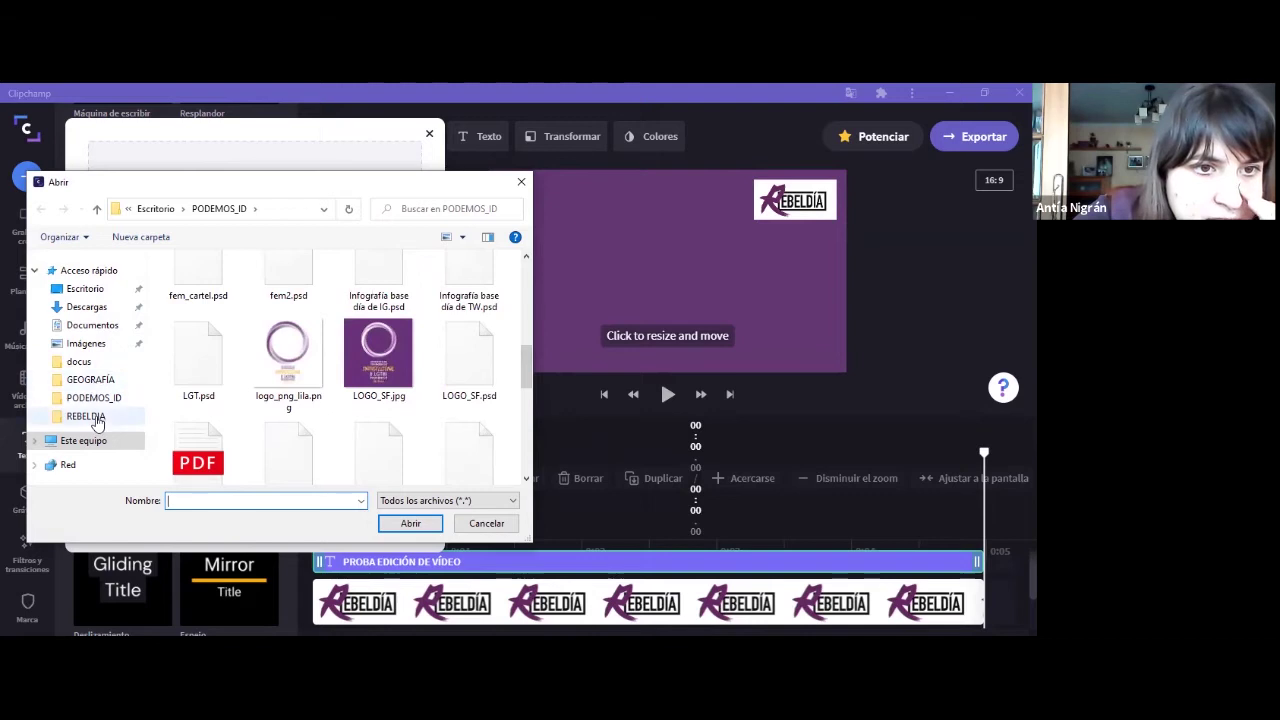
left_click(88, 416)
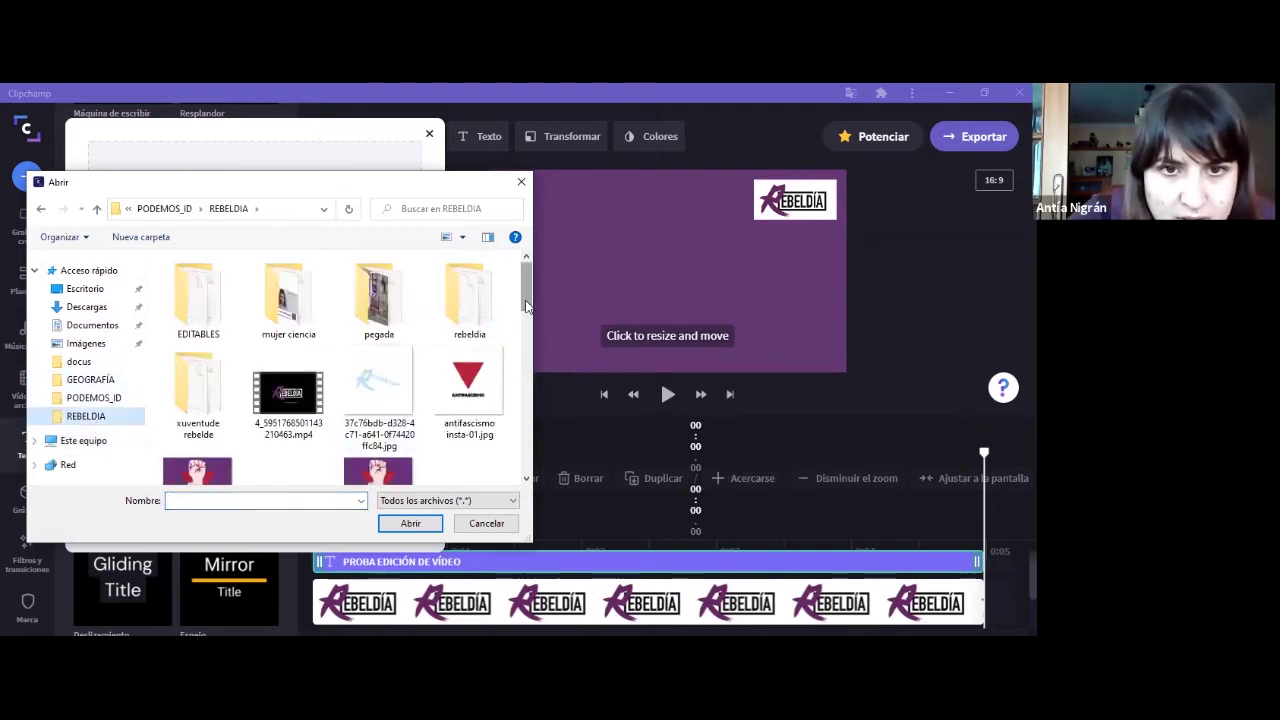
left_click_drag(526, 319, 523, 402)
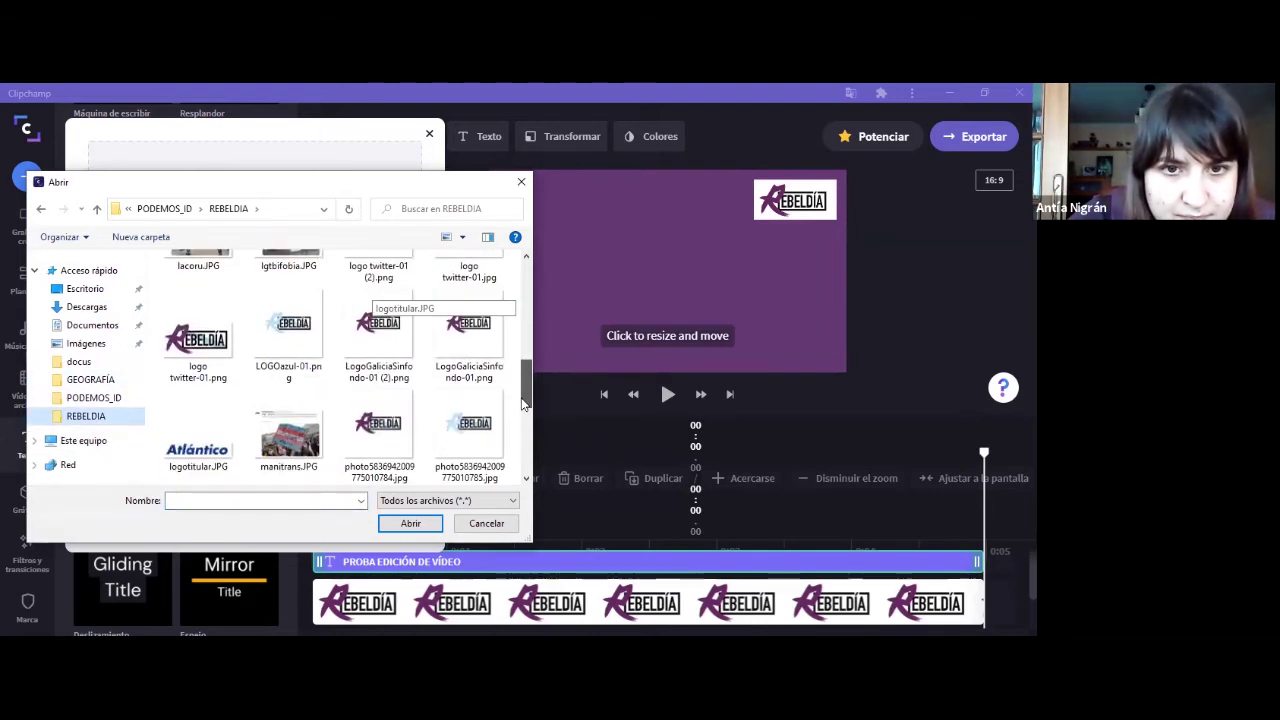
left_click(473, 425)
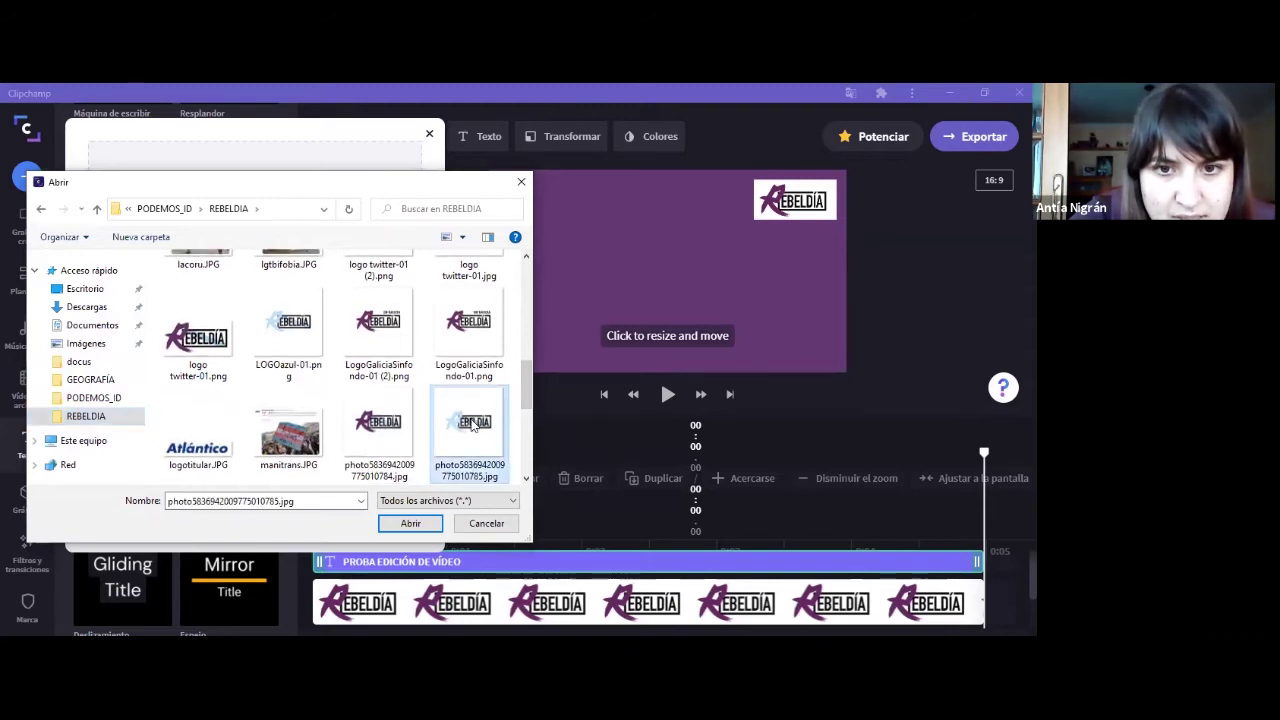
left_click(322, 342)
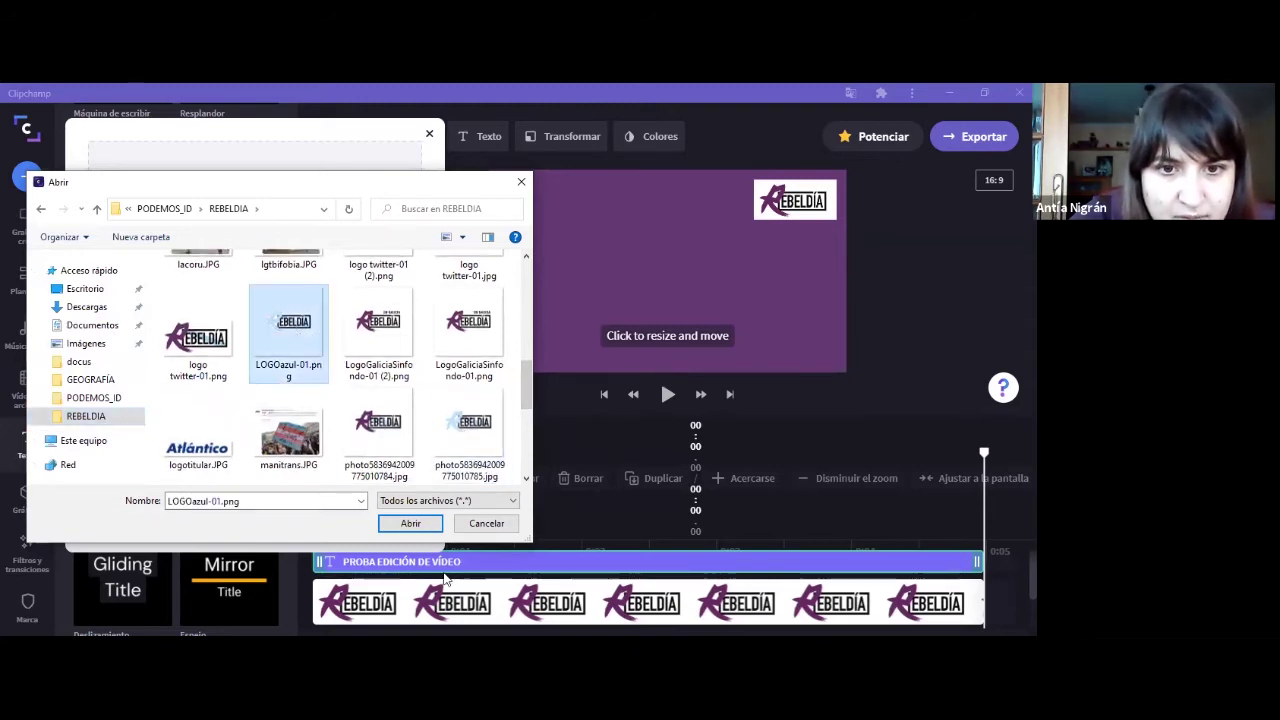
left_click(410, 523)
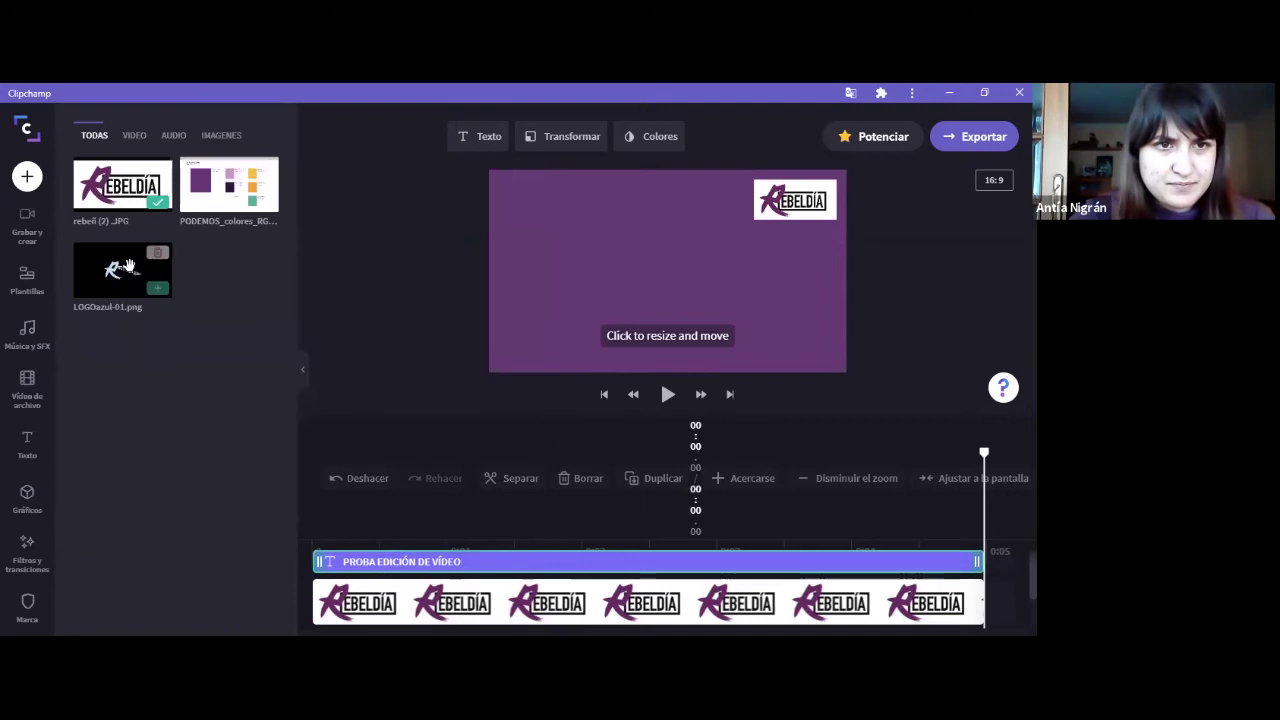
left_click_drag(128, 265, 345, 603)
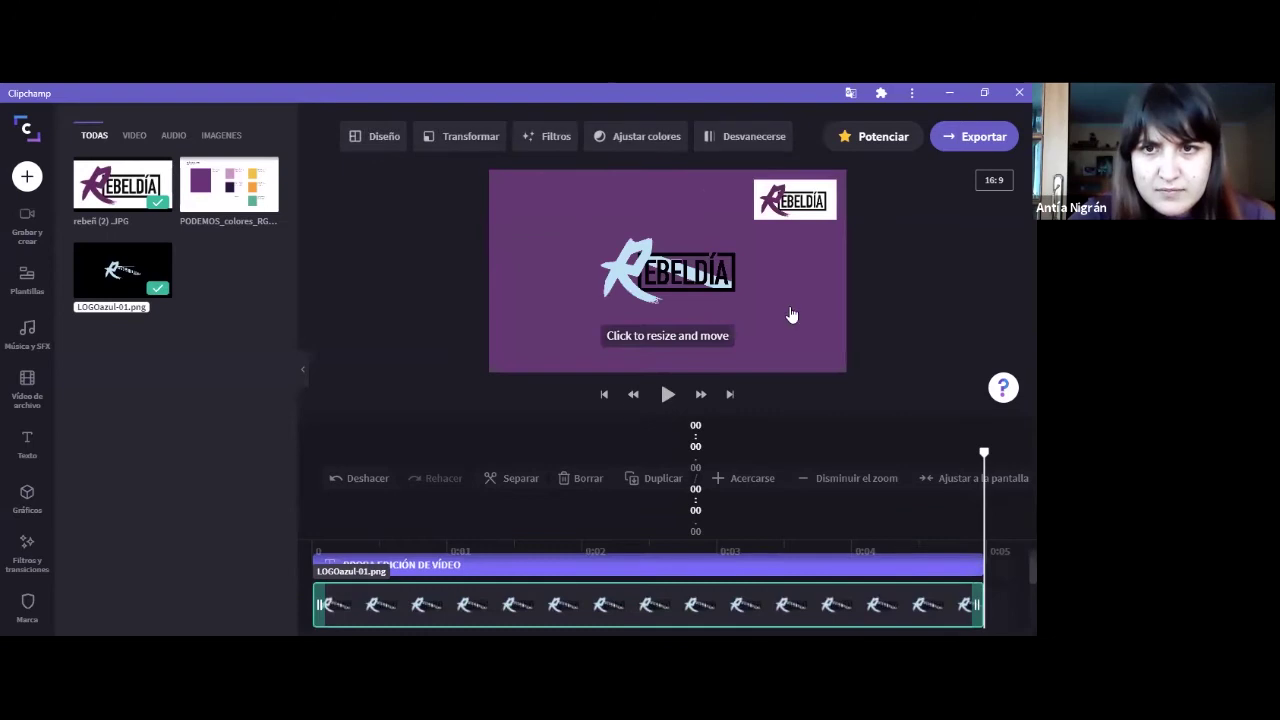
- Shrink the blue Rebeldía logo and place it near the frame's right edge, directly below the white-background logo
left_click(646, 262)
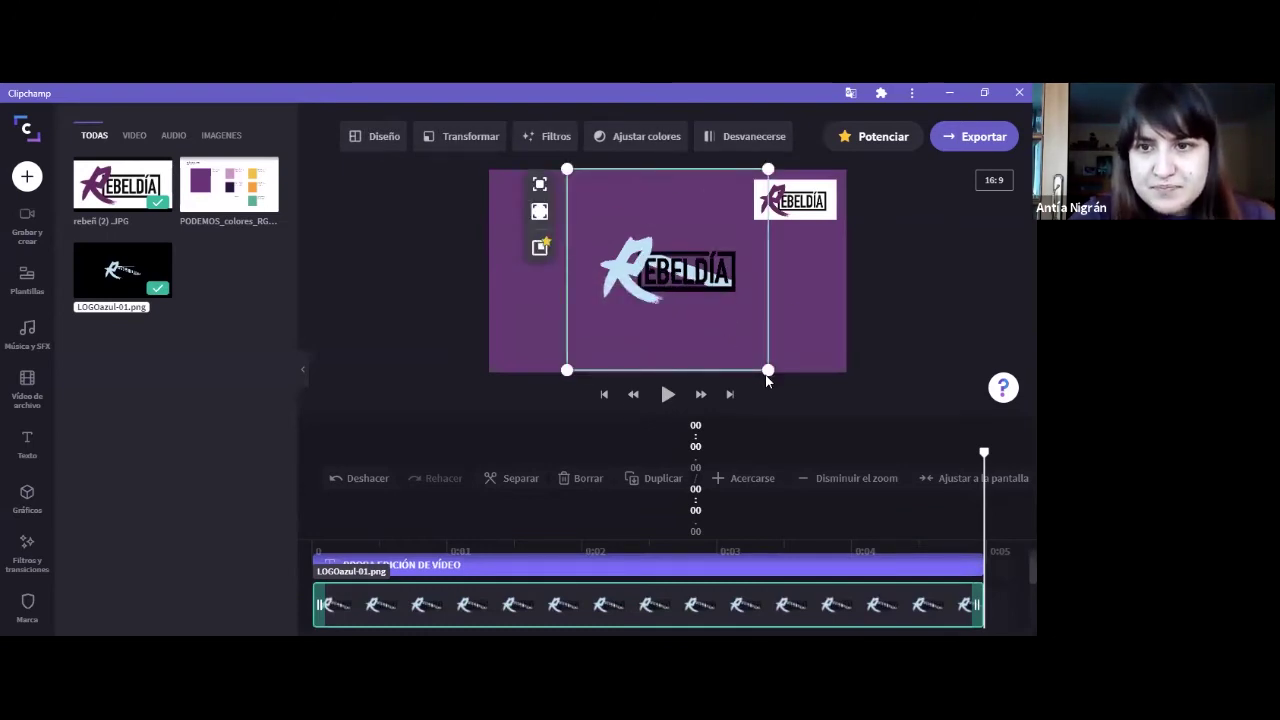
left_click_drag(767, 370, 803, 264)
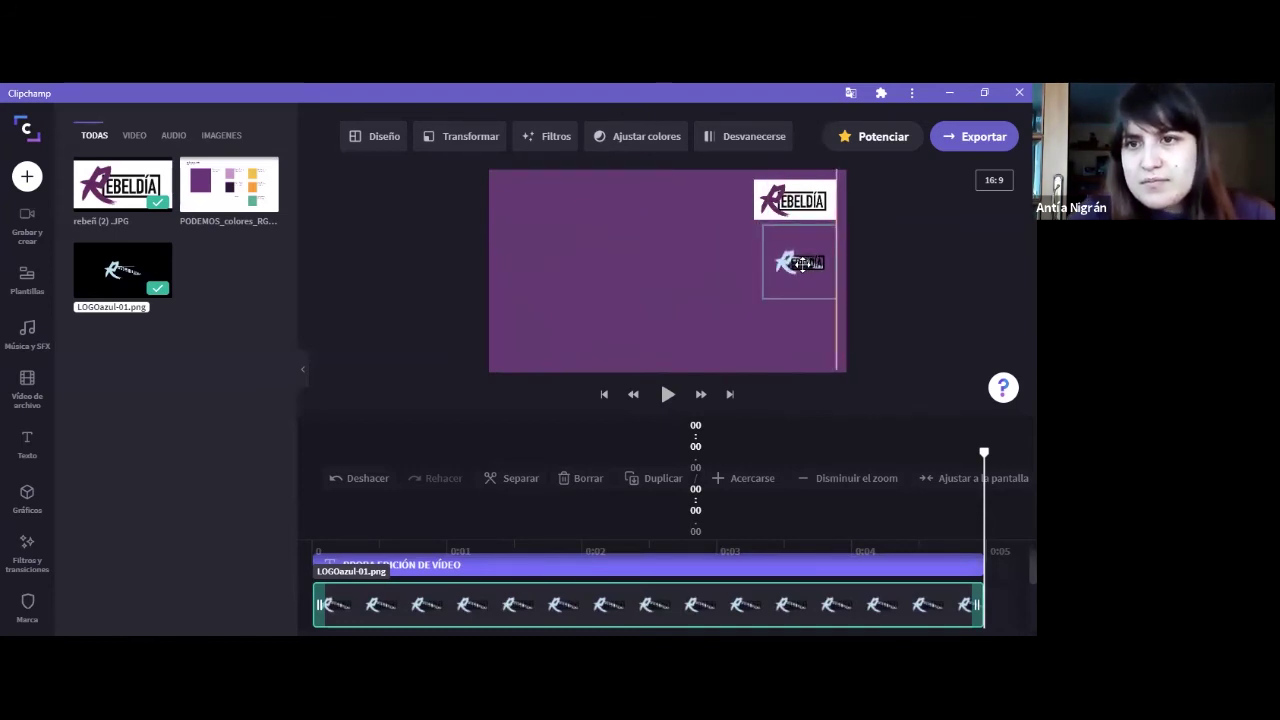
left_click(902, 270)
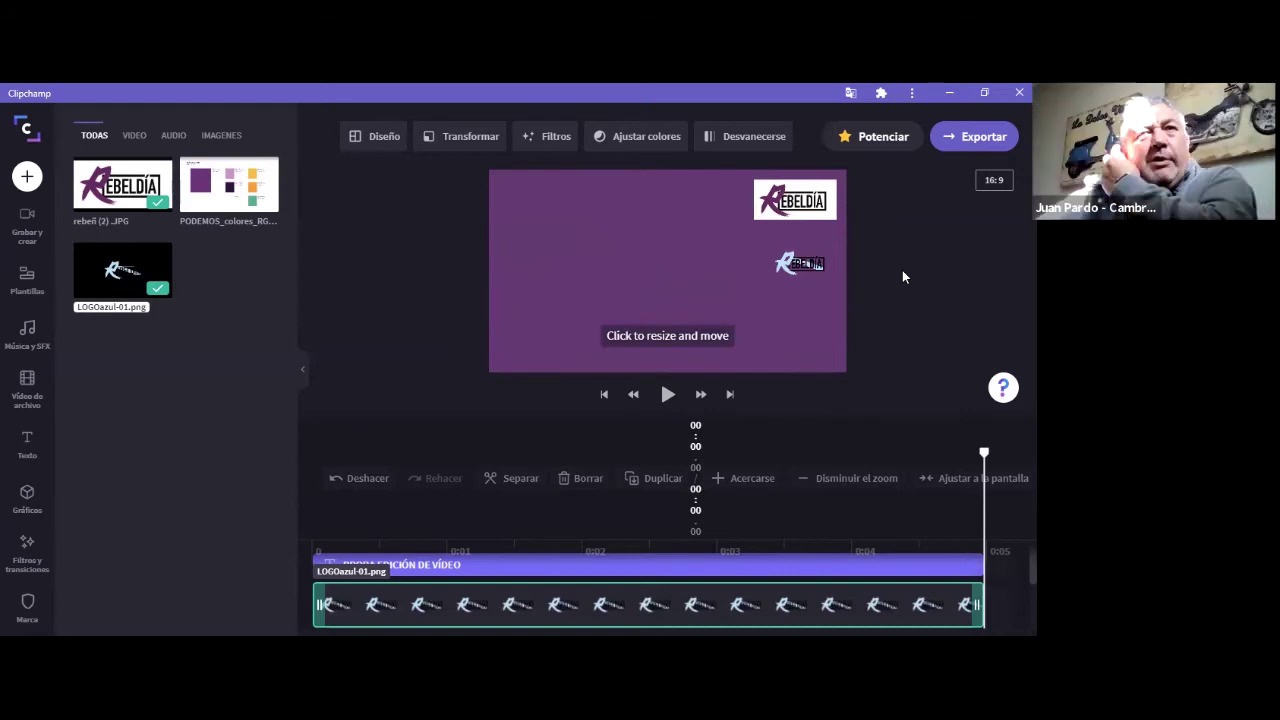
left_click(808, 204)
left_click(959, 420)
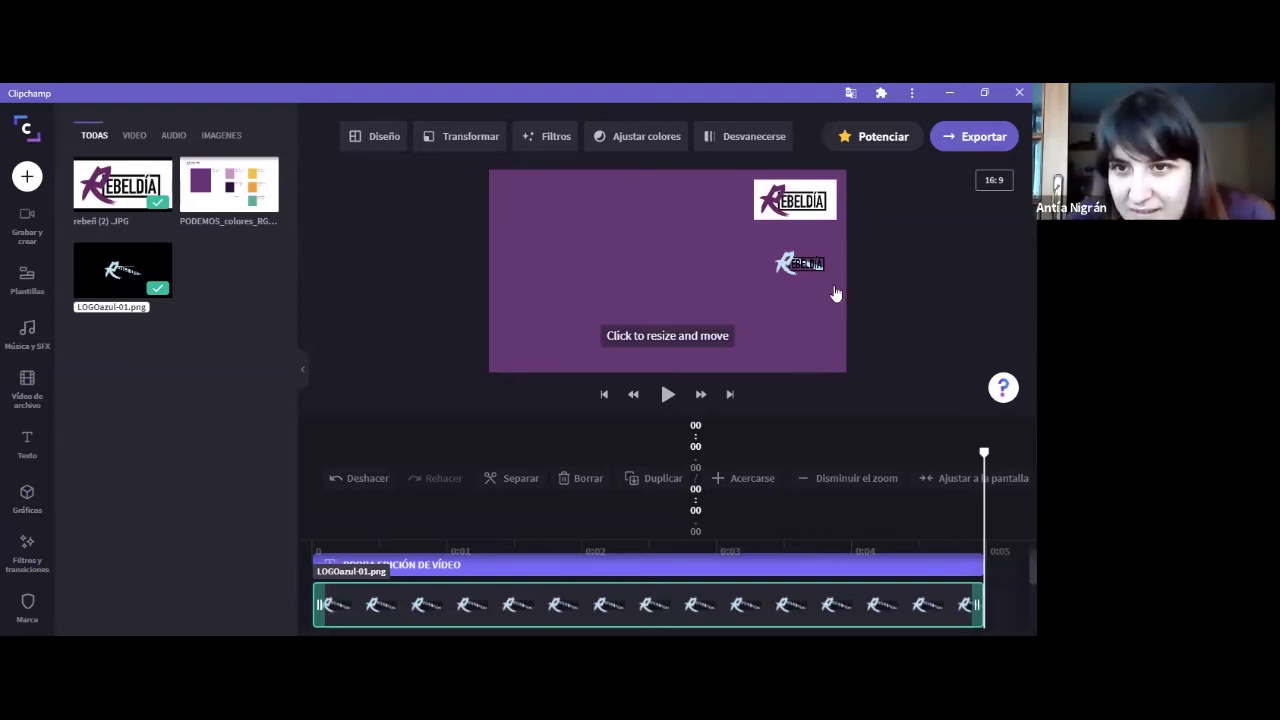
left_click(800, 262)
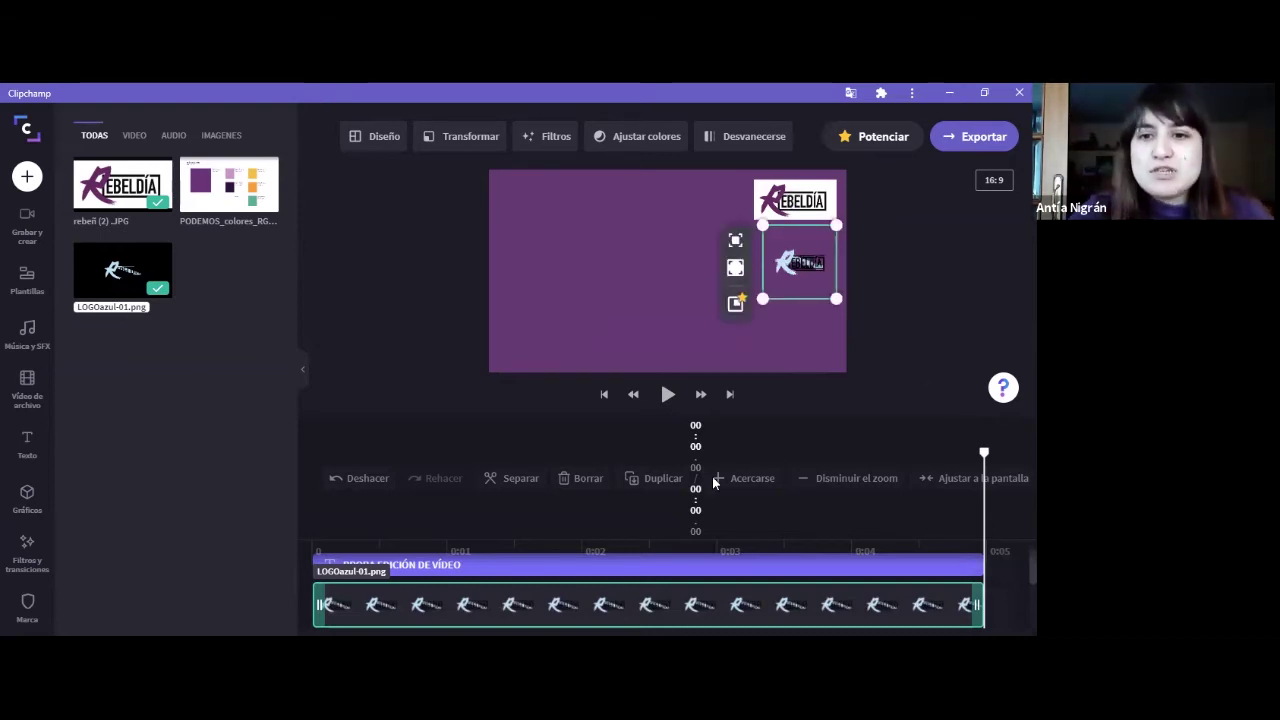
key("Escape")
- Delete the rebeñ (2).JPG logo clip from the timeline
scroll(648, 590, "down", 2)
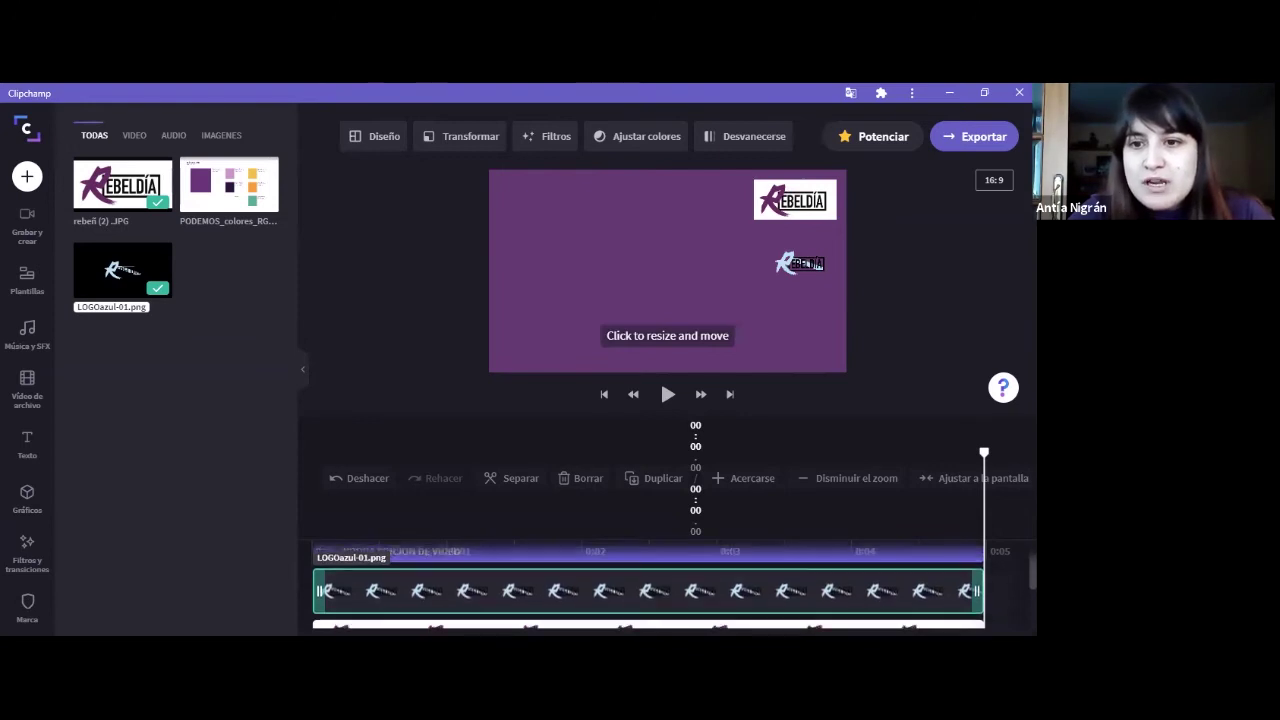
scroll(648, 586, "up", 1)
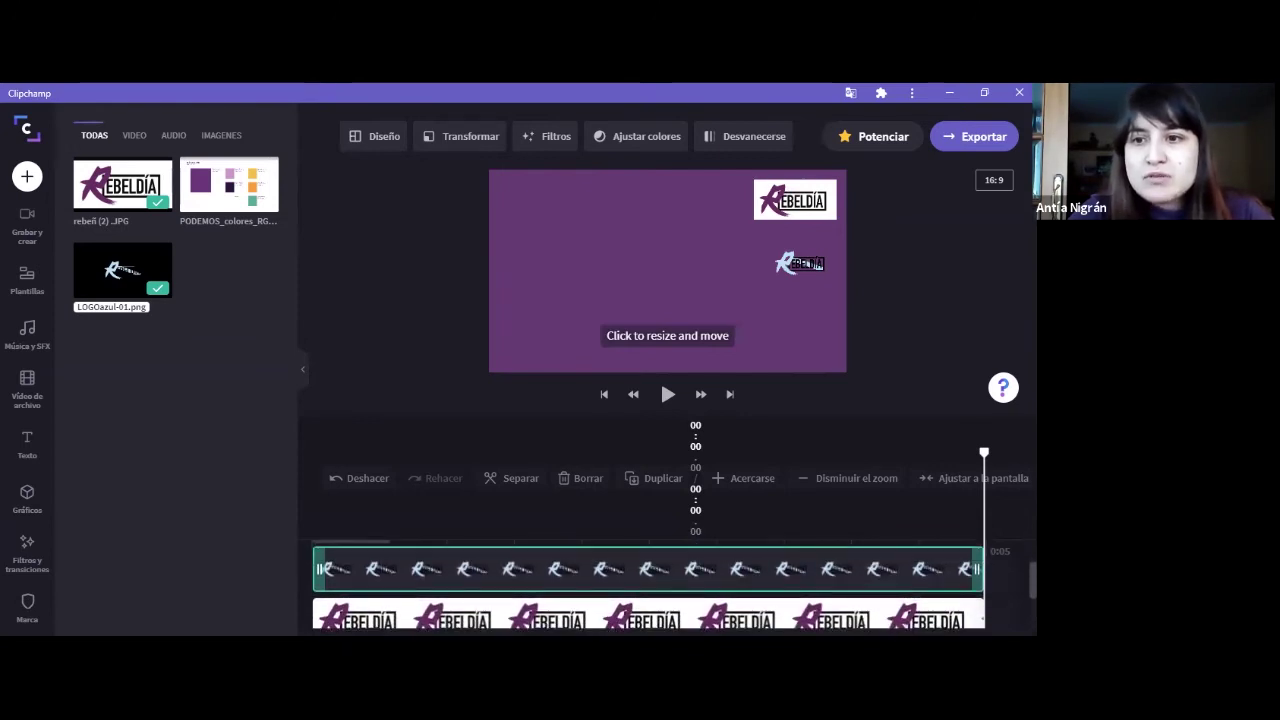
right_click(809, 585)
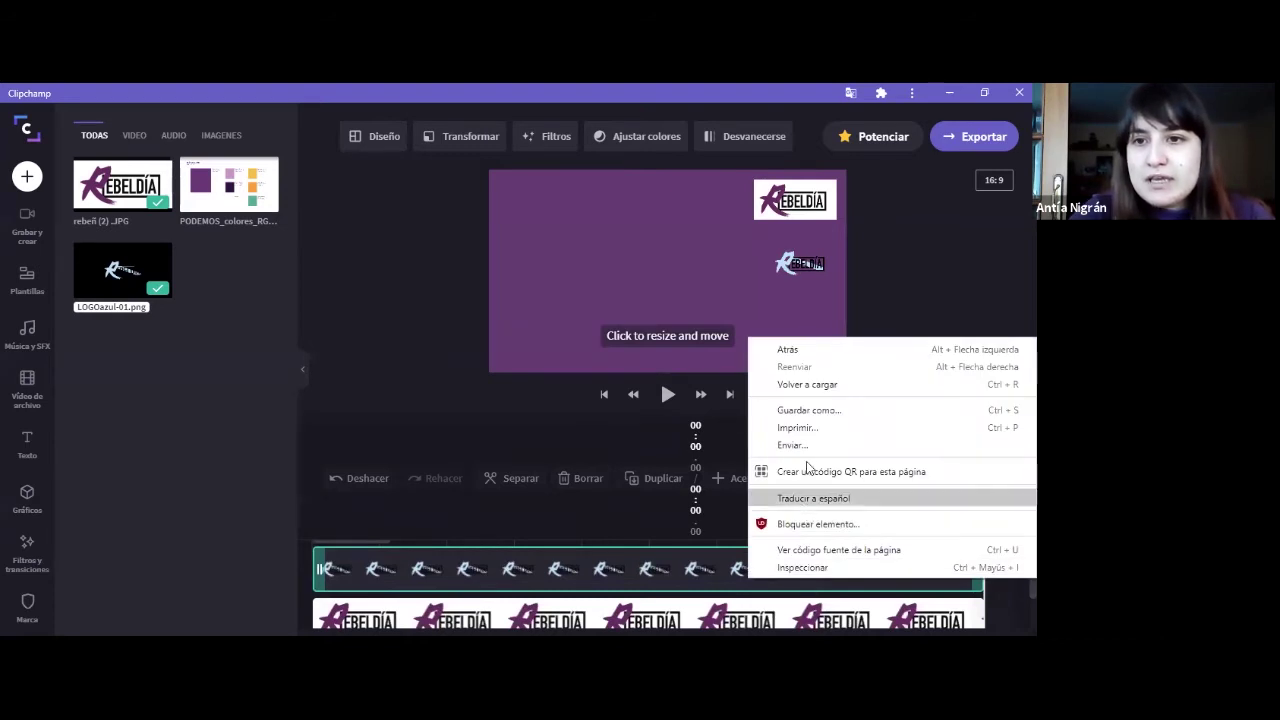
left_click(710, 578)
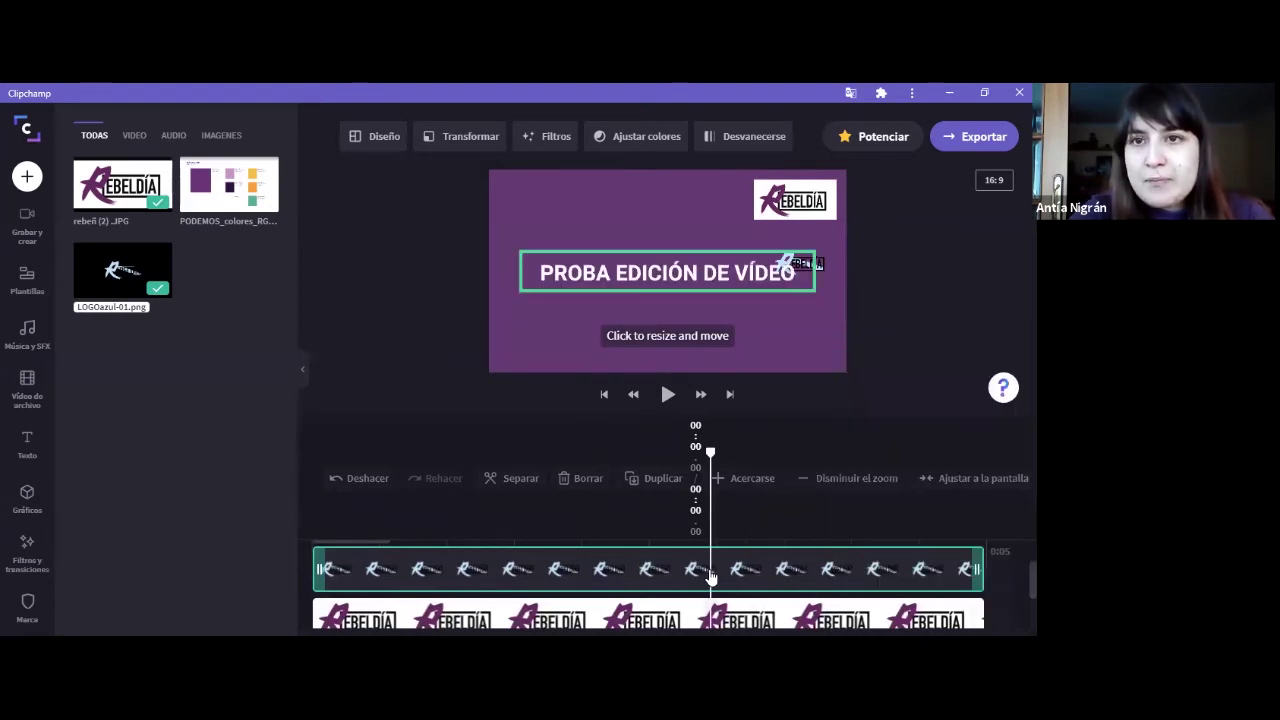
left_click(818, 574)
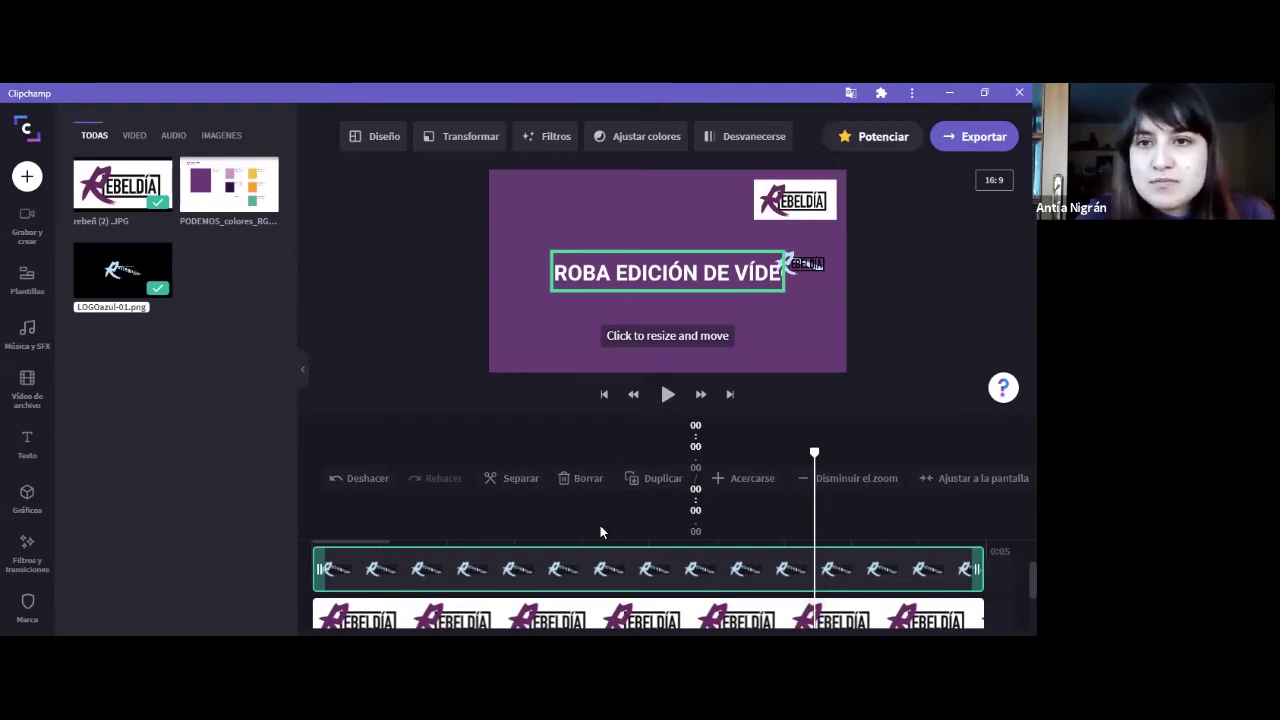
left_click(621, 596)
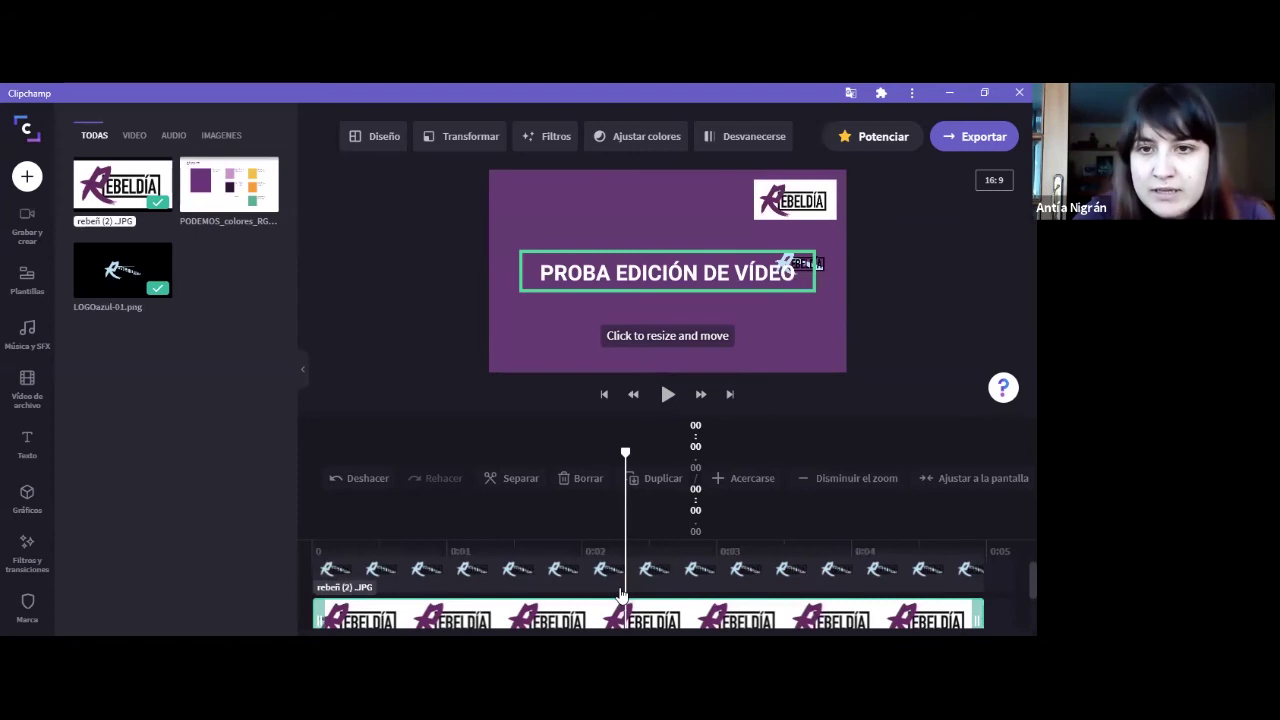
key("Delete")
- Move the blue Rebeldía logo up into the frame's upper-right corner, clear of the title text
left_click(635, 584)
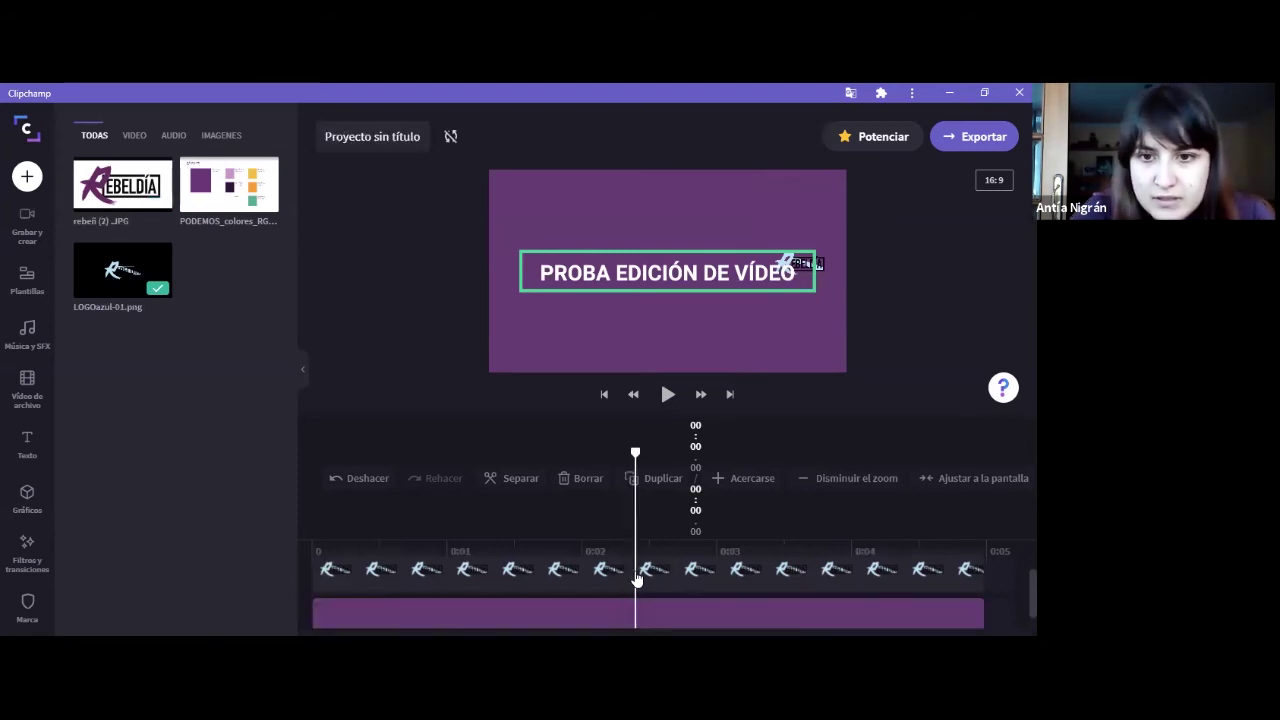
left_click_drag(823, 244, 823, 188)
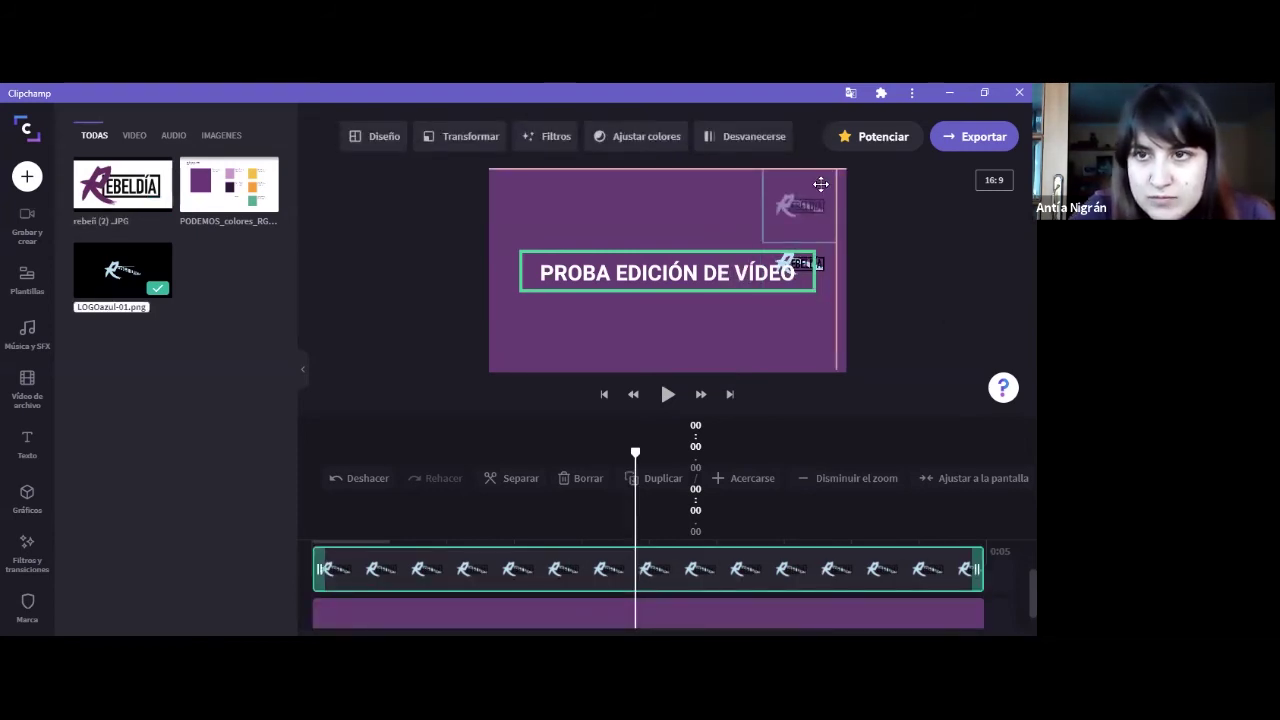
left_click(949, 242)
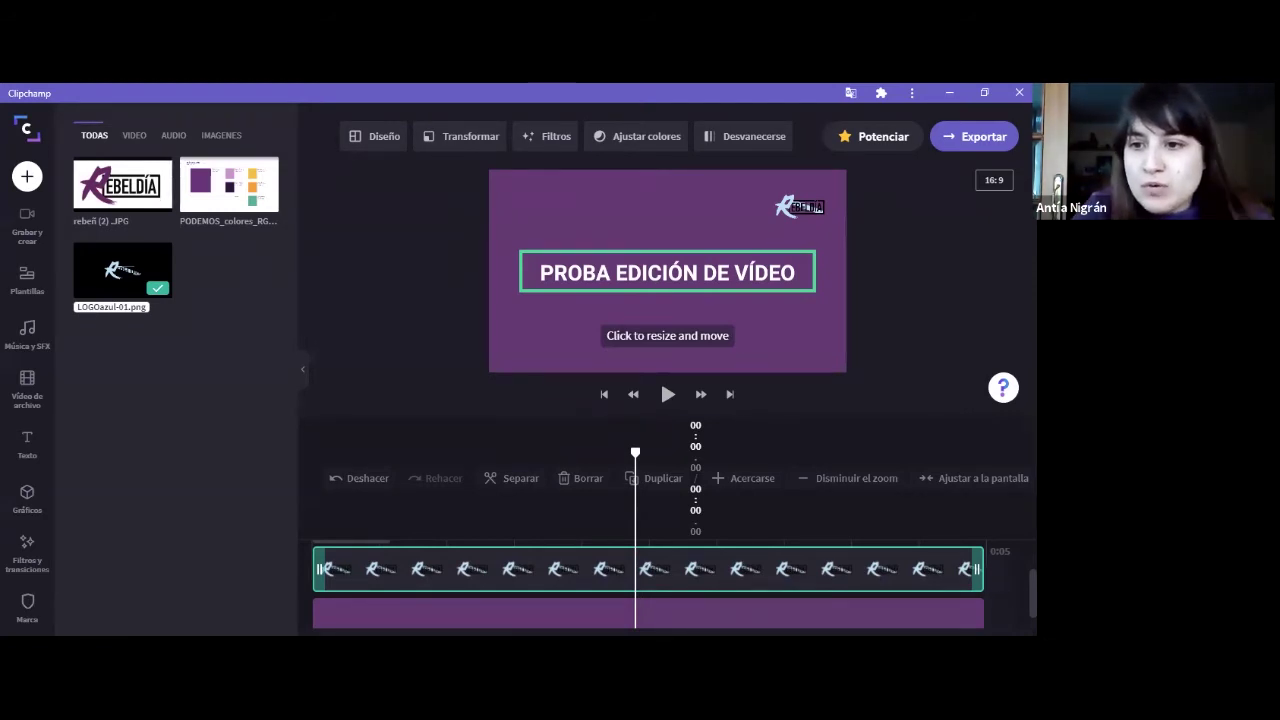
- Add a plain white background clip after the opening title sequence and play the video into it
left_click(996, 605)
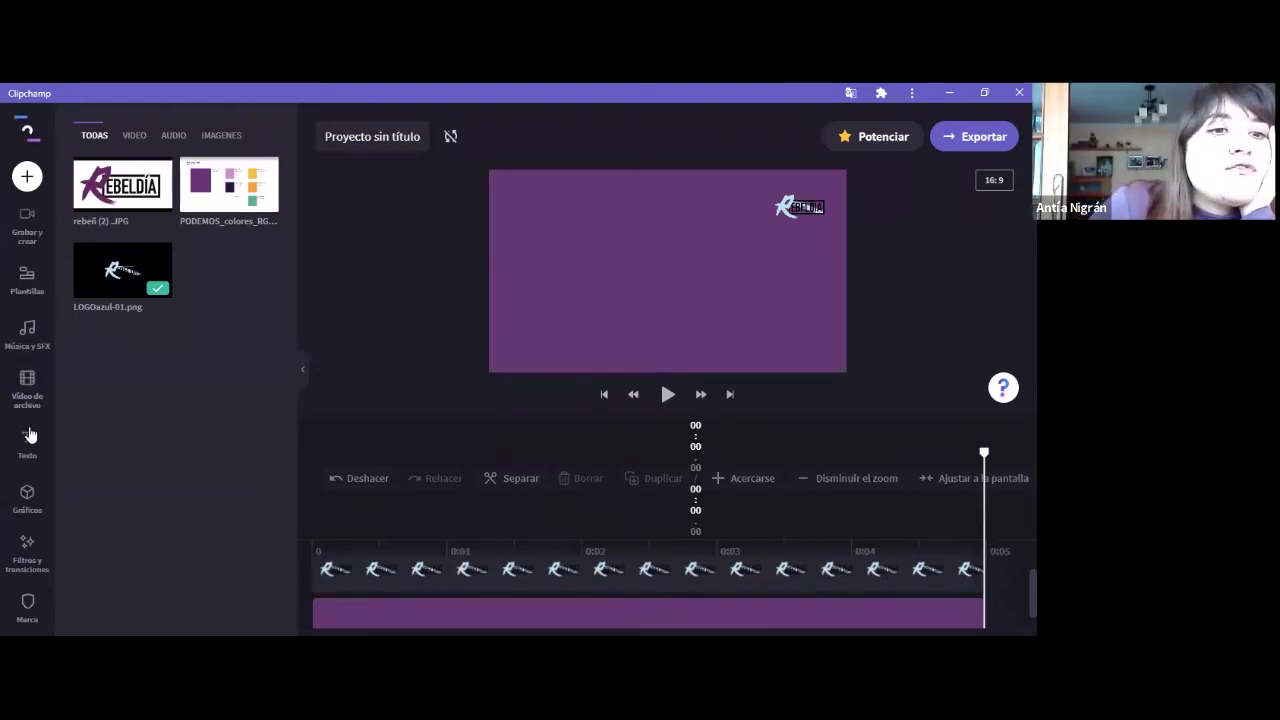
left_click(27, 496)
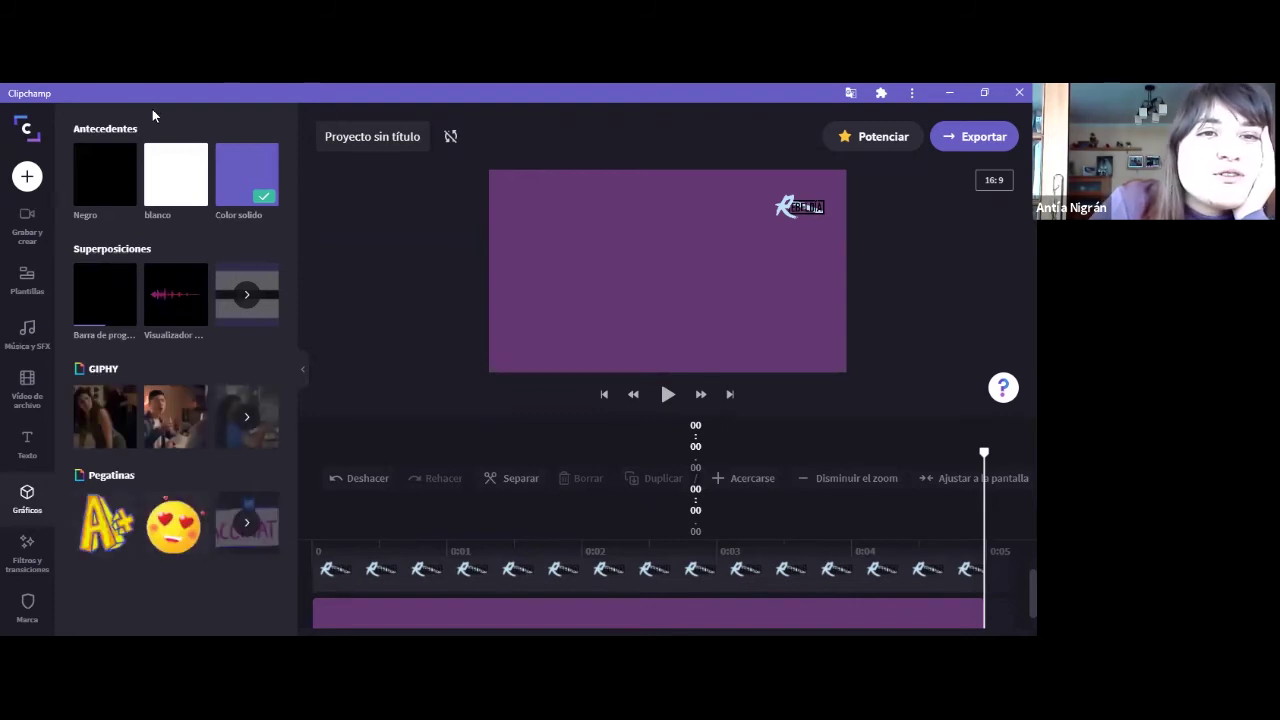
mouse_move(170, 181)
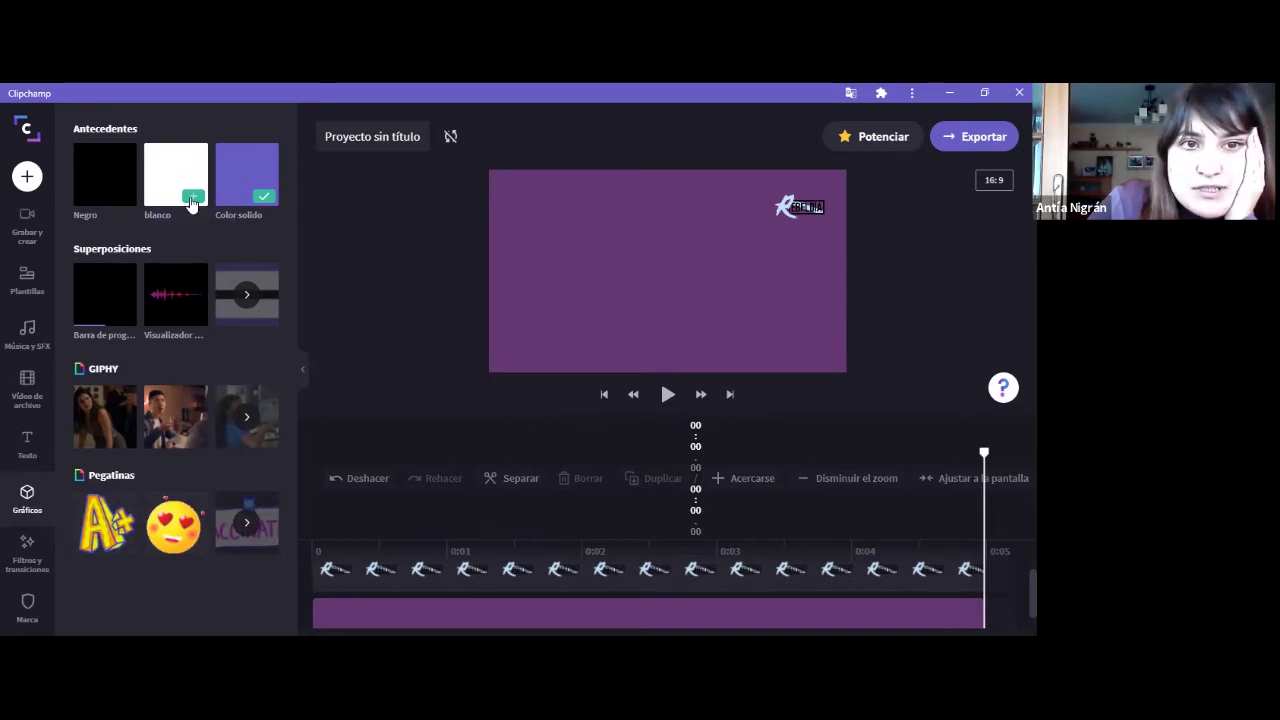
left_click(192, 199)
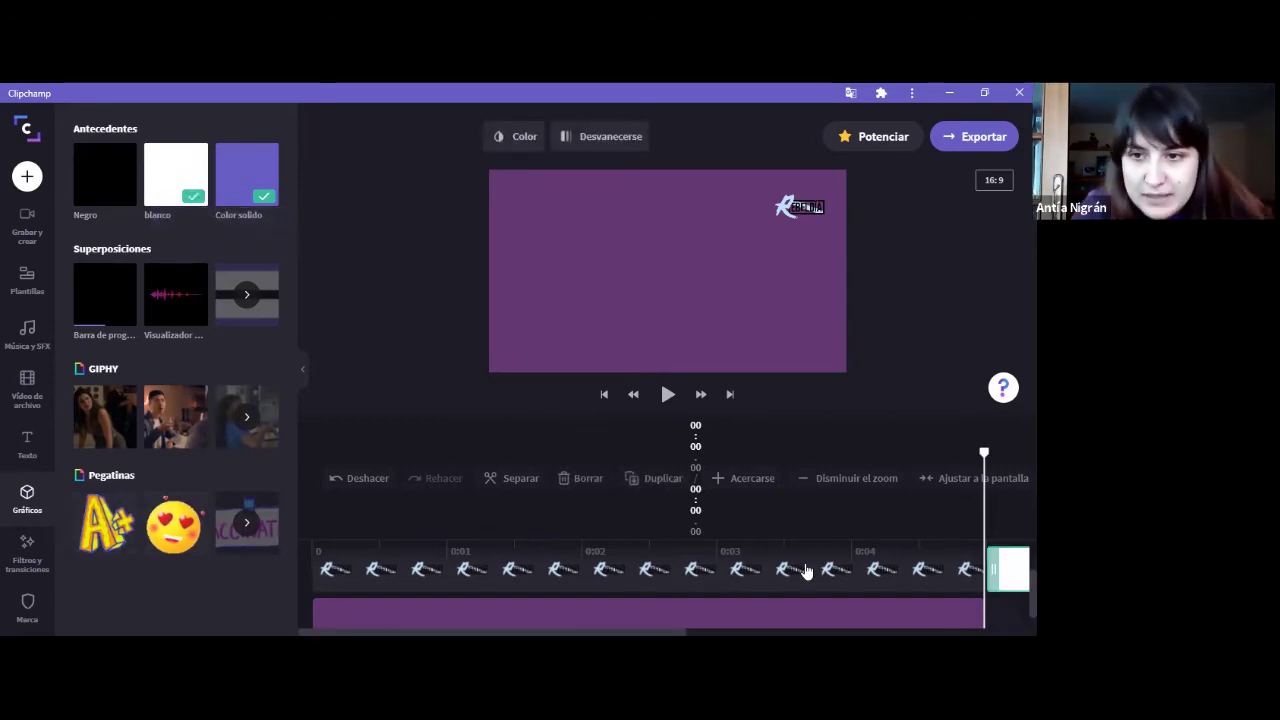
left_click(668, 396)
left_click(668, 396)
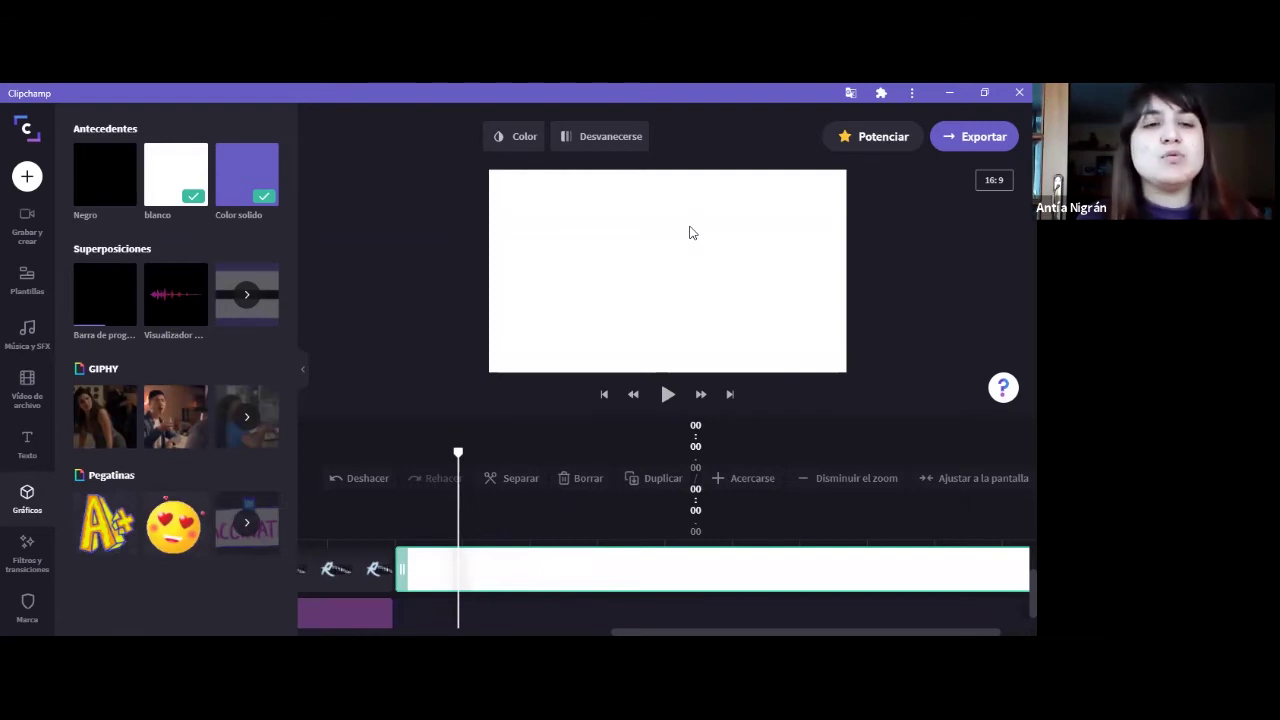
- Find the Subtitular template among the subtitle text styles and add it to the timeline above the white background
left_click(27, 443)
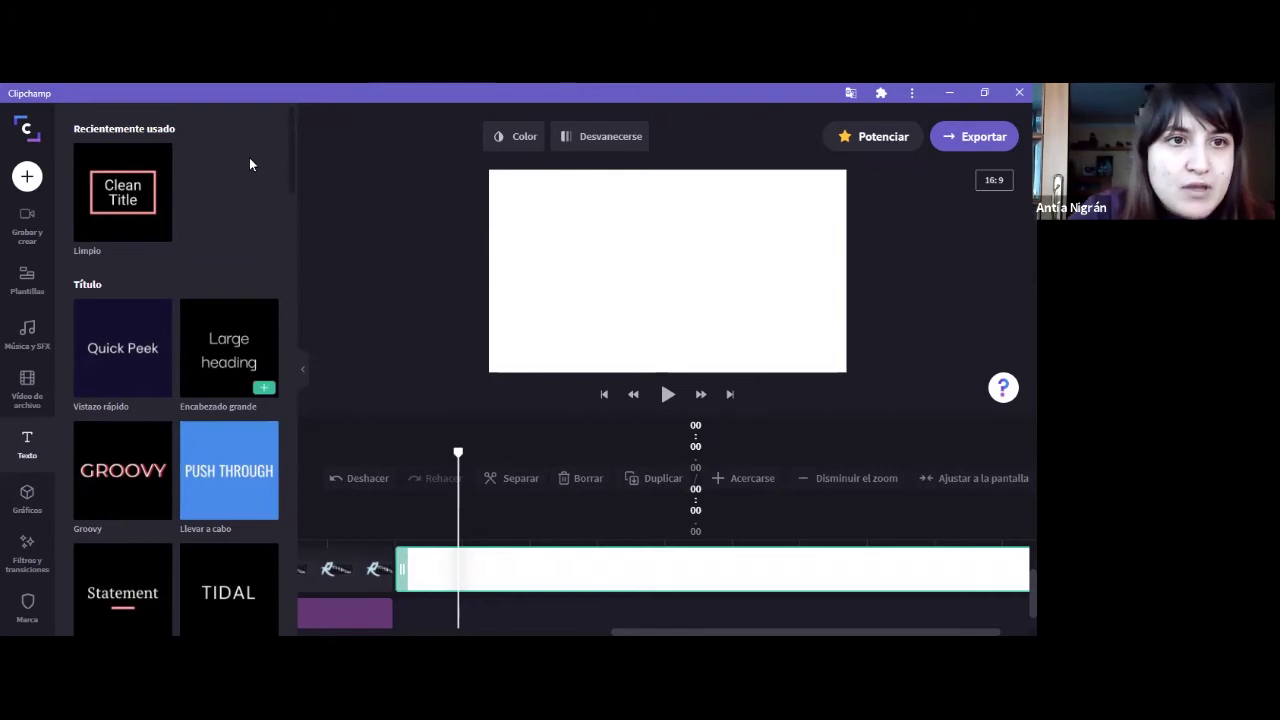
scroll(290, 148, "down", 8)
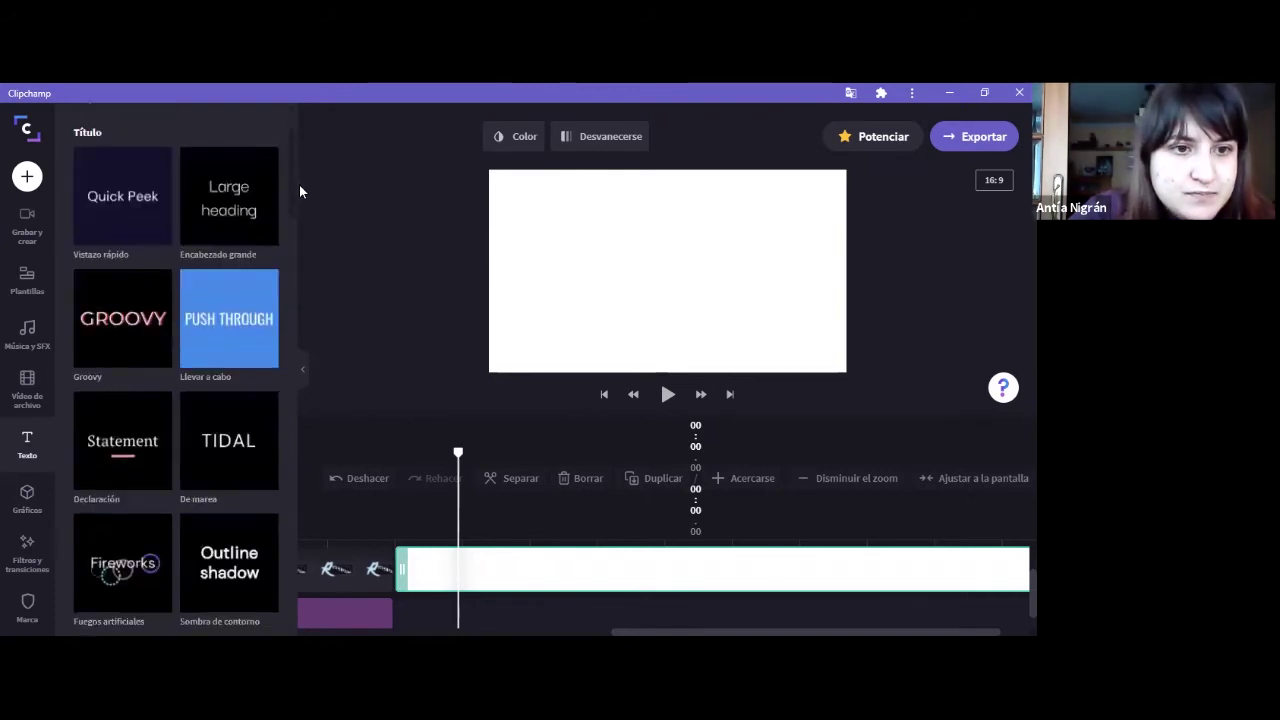
left_click_drag(293, 273, 299, 361)
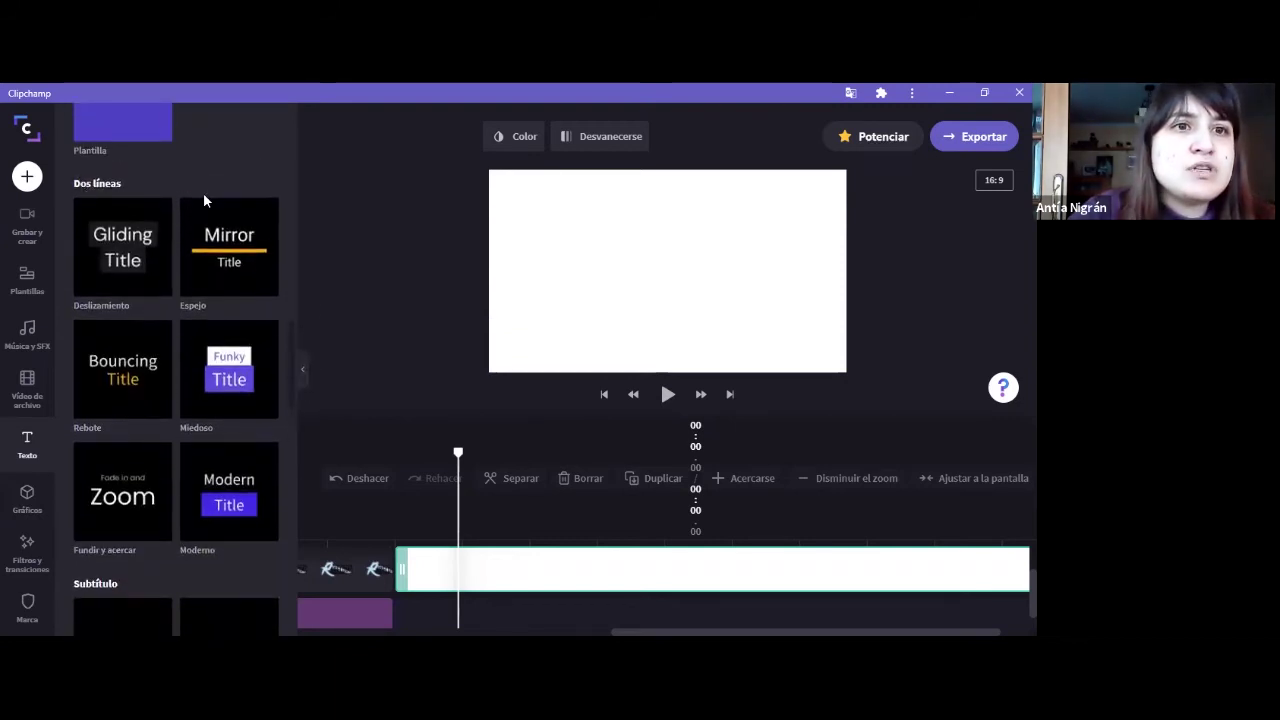
mouse_move(229, 271)
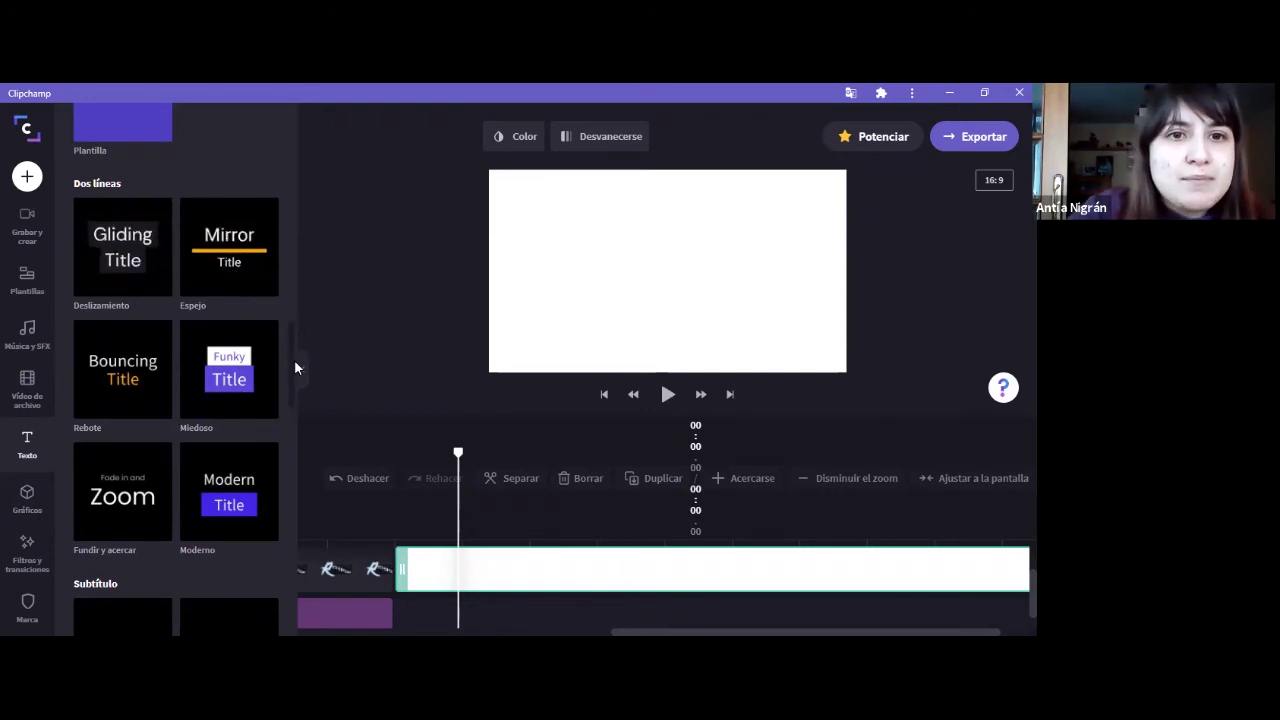
left_click_drag(291, 368, 301, 434)
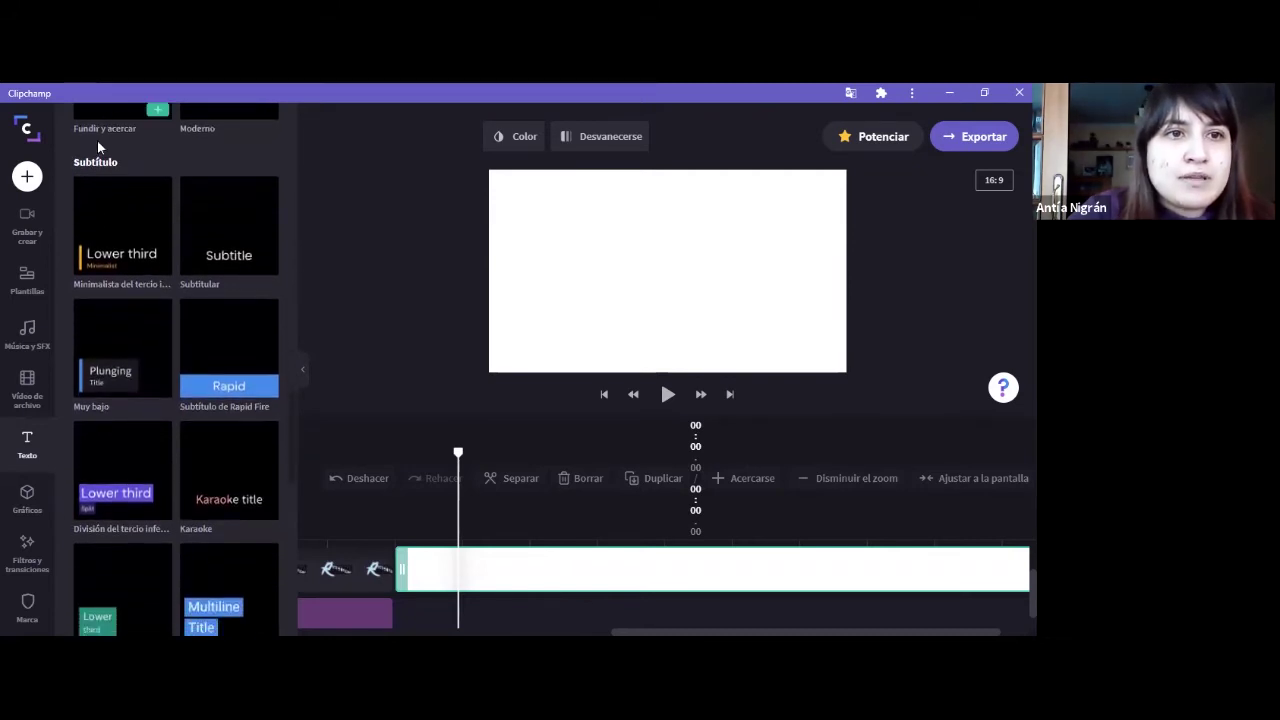
mouse_move(231, 257)
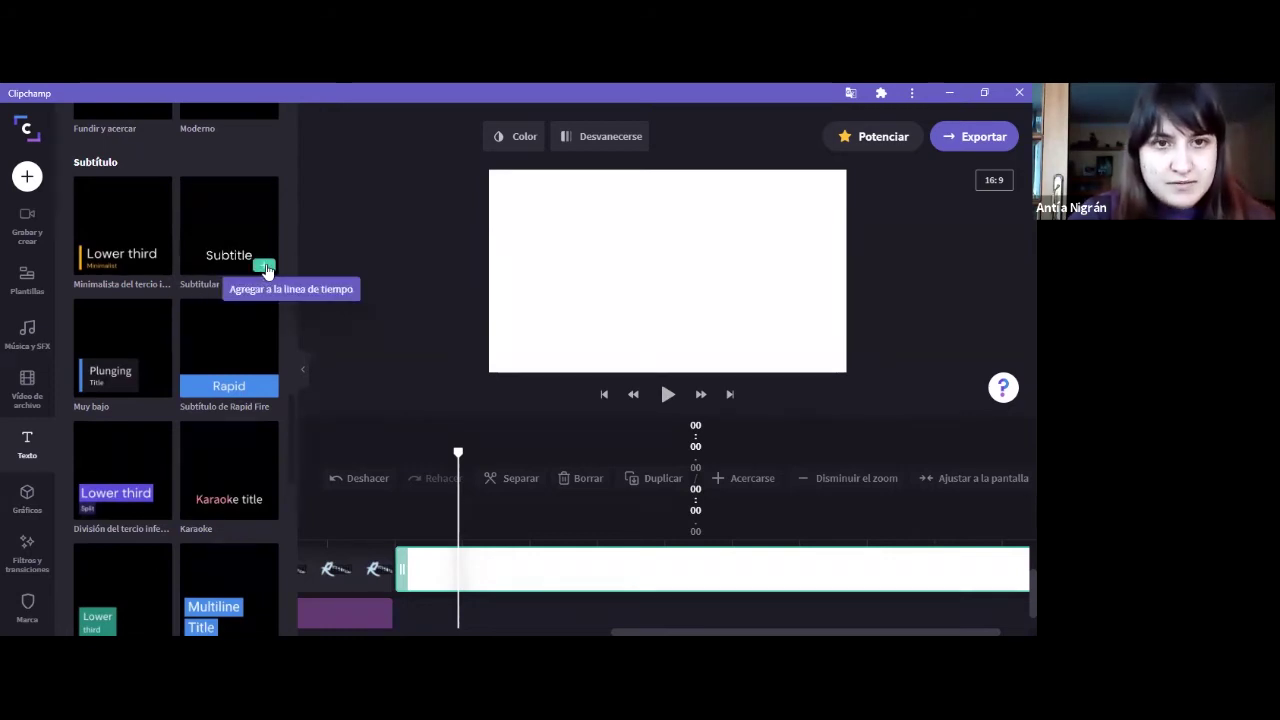
left_click(264, 268)
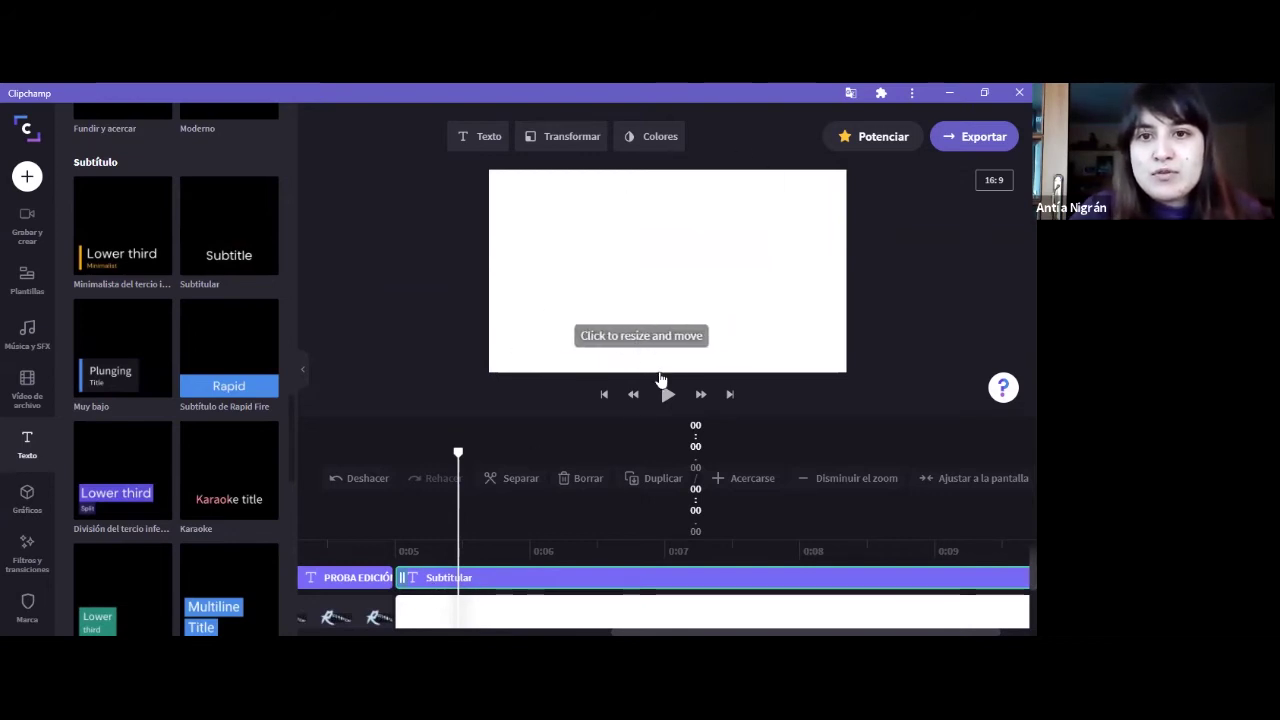
- Replace the subtitle's placeholder text with "Eu son", the presenter's first name and "e vos estou explicando como poñer subtítulos"
left_click(484, 140)
left_click_drag(461, 214, 329, 220)
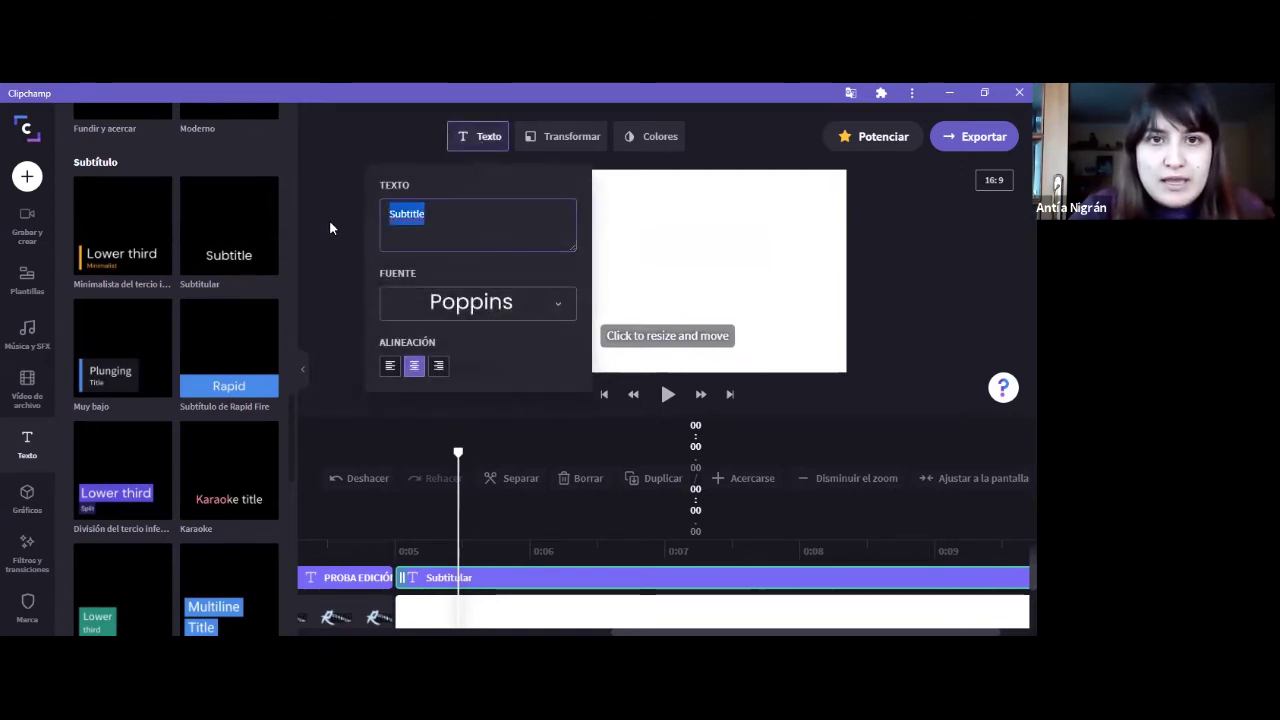
key("BackSpace")
key("Caps_Lock")
type("h")
key("BackSpace")
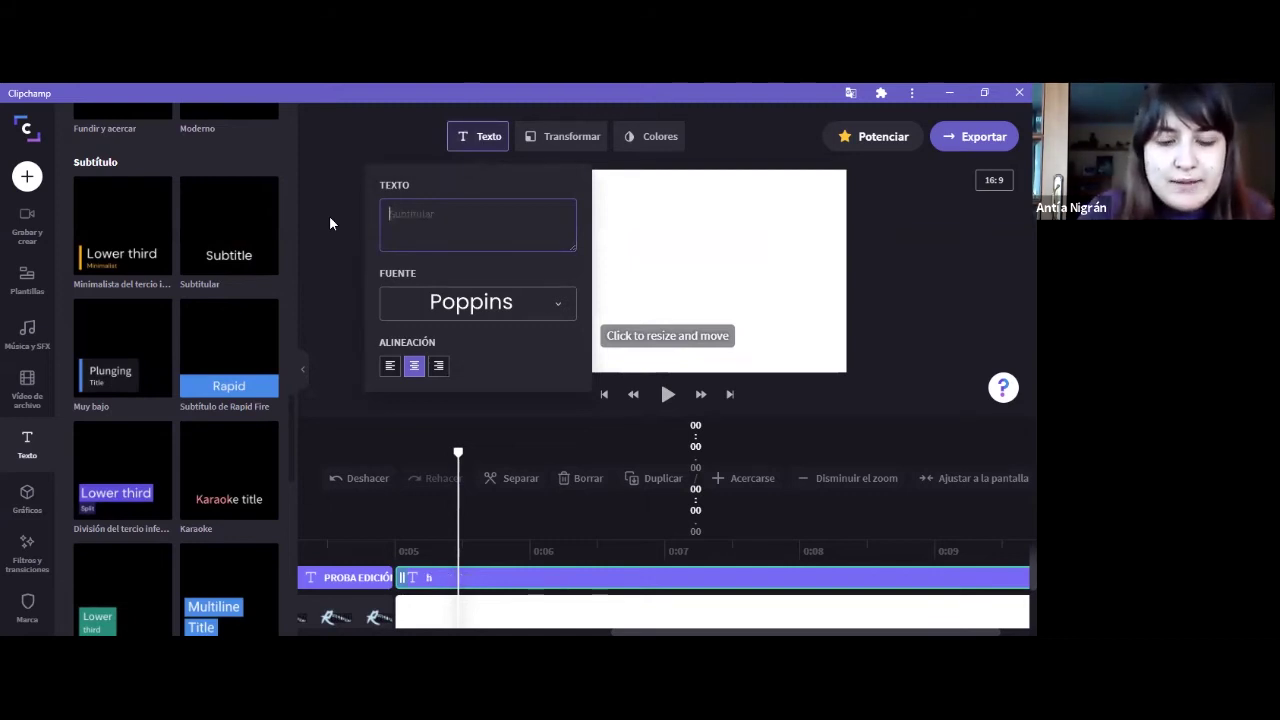
type("Eu so")
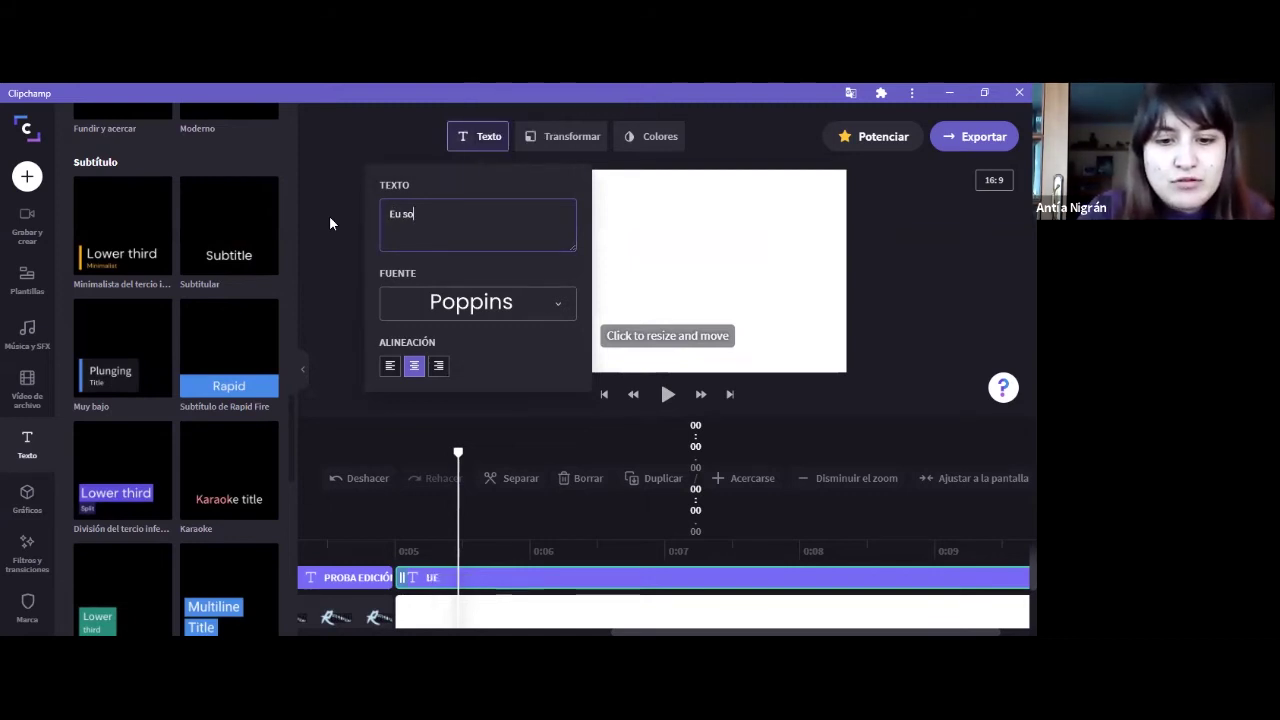
type("n Antía")
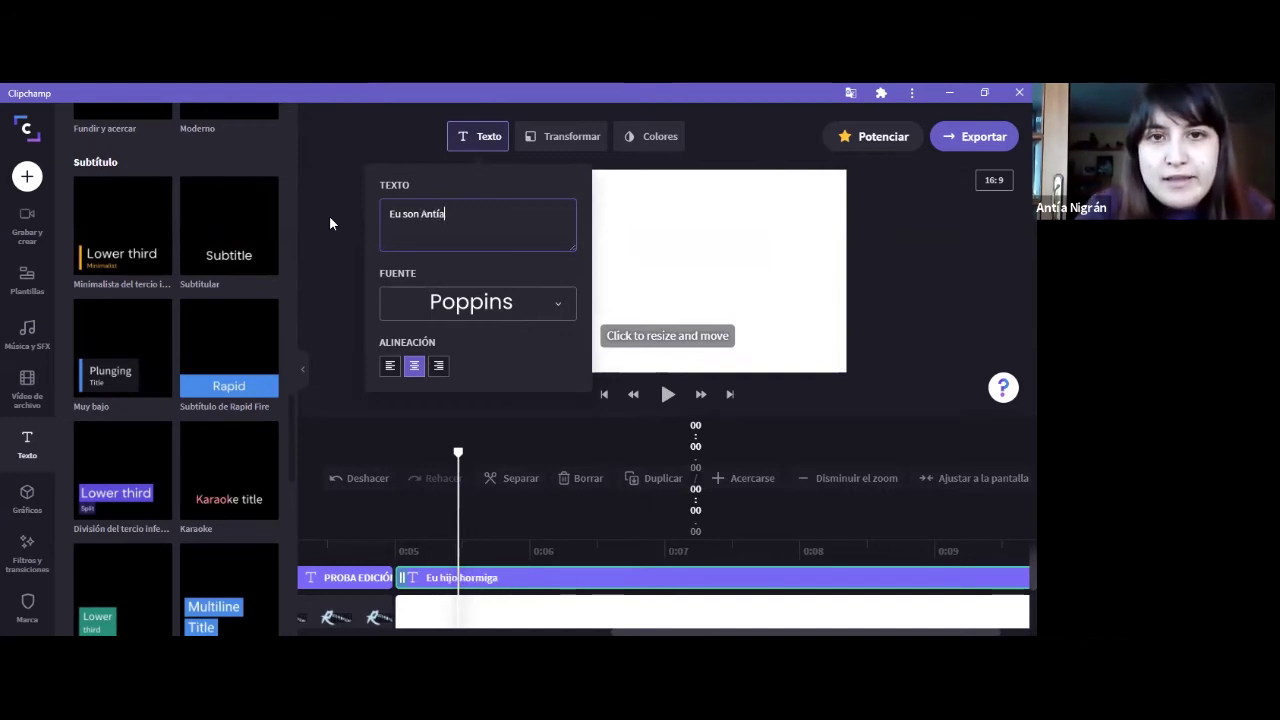
type(" e vos esto")
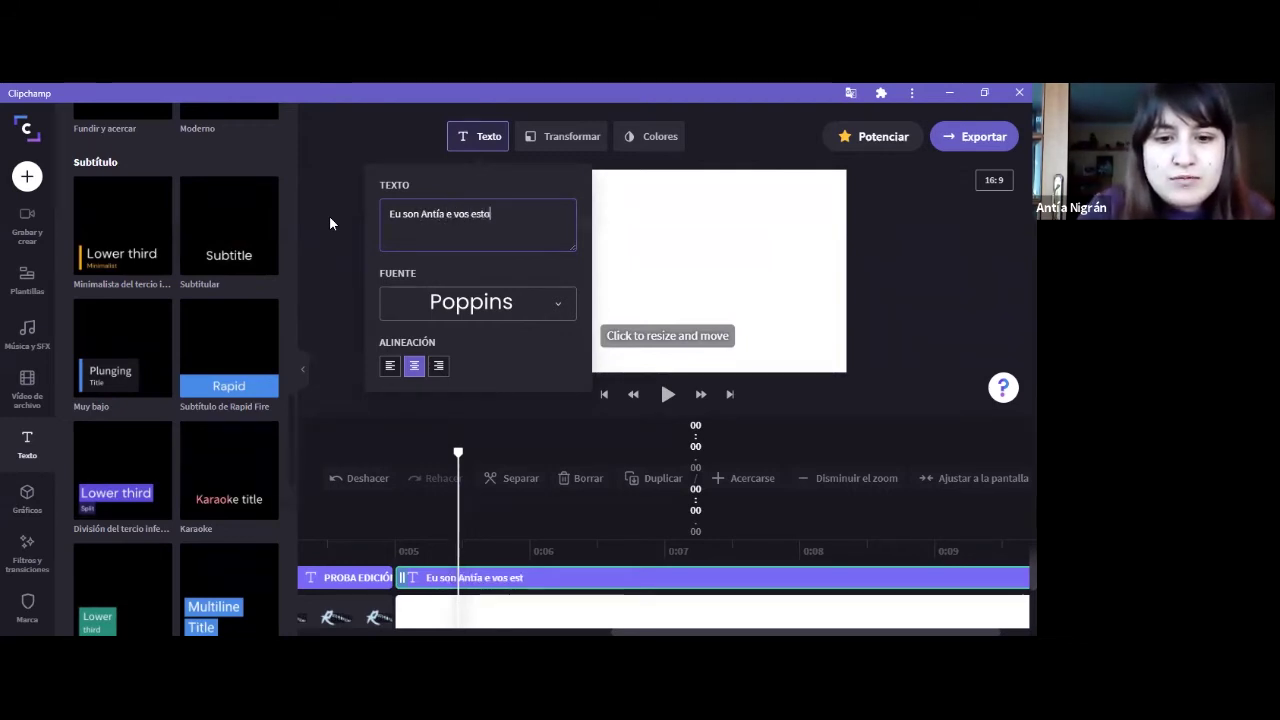
type("u explicand")
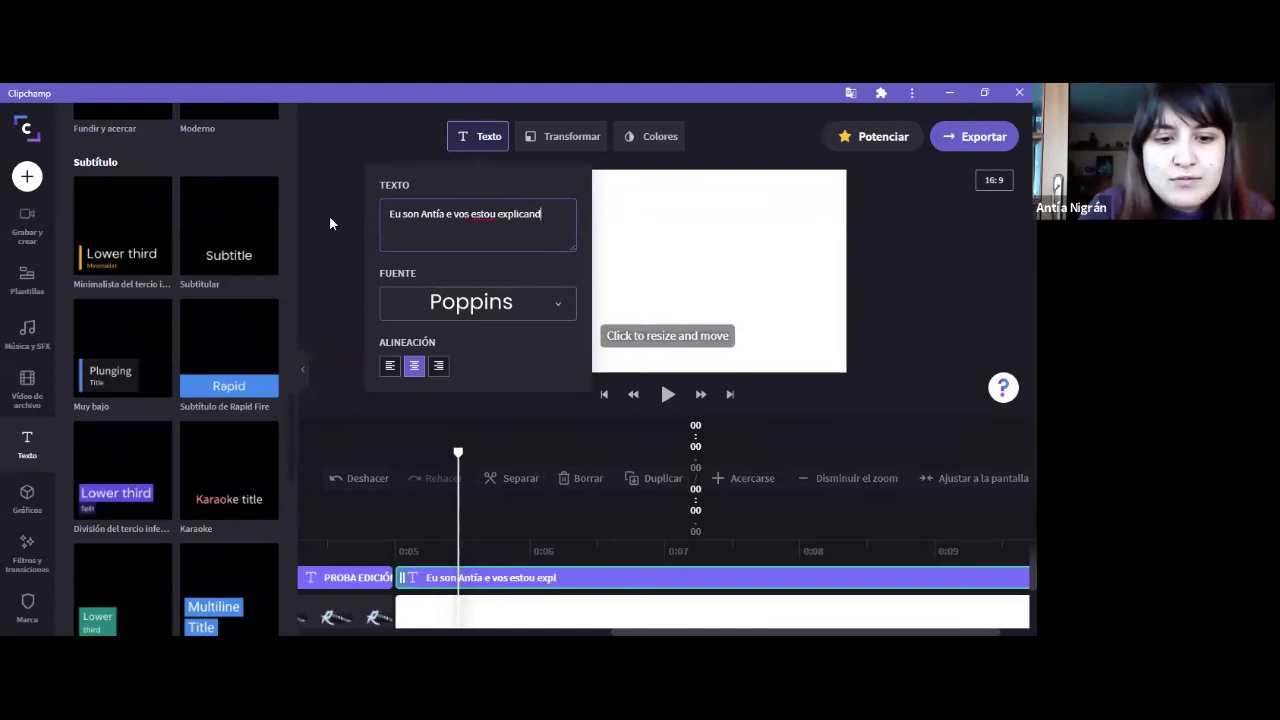
type("o como")
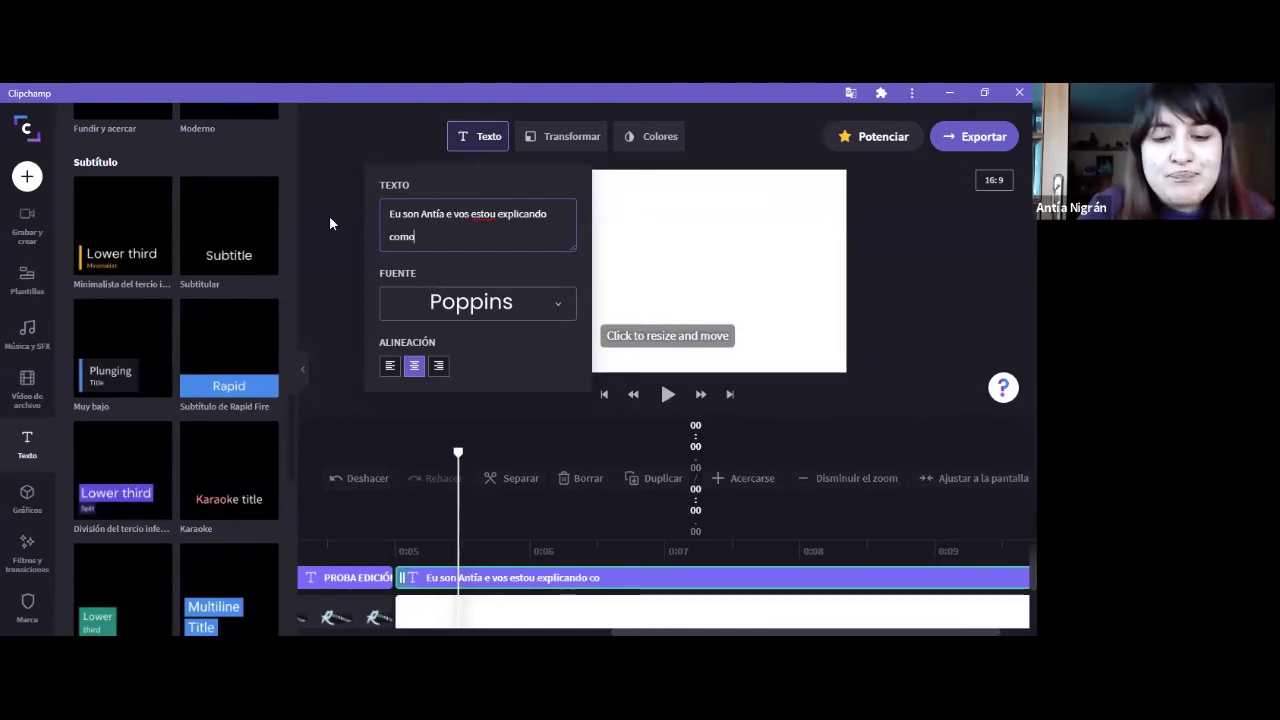
type(" poñer s")
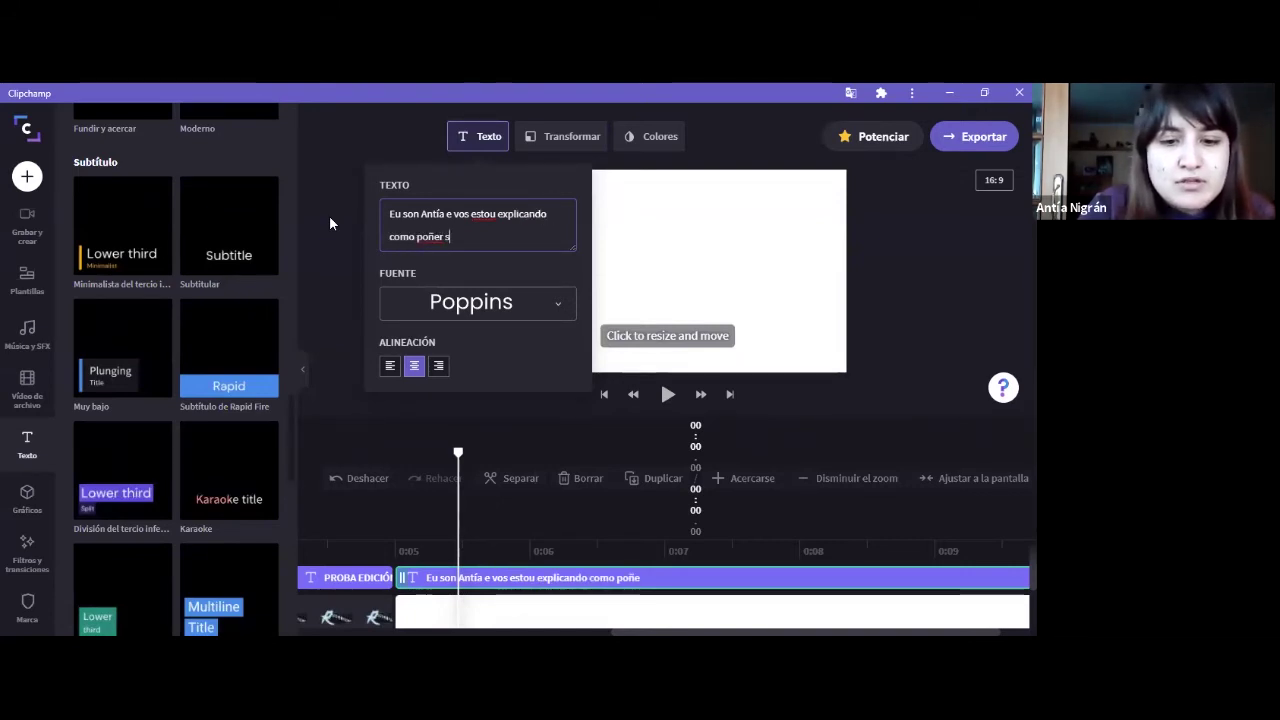
type("ubtítulos")
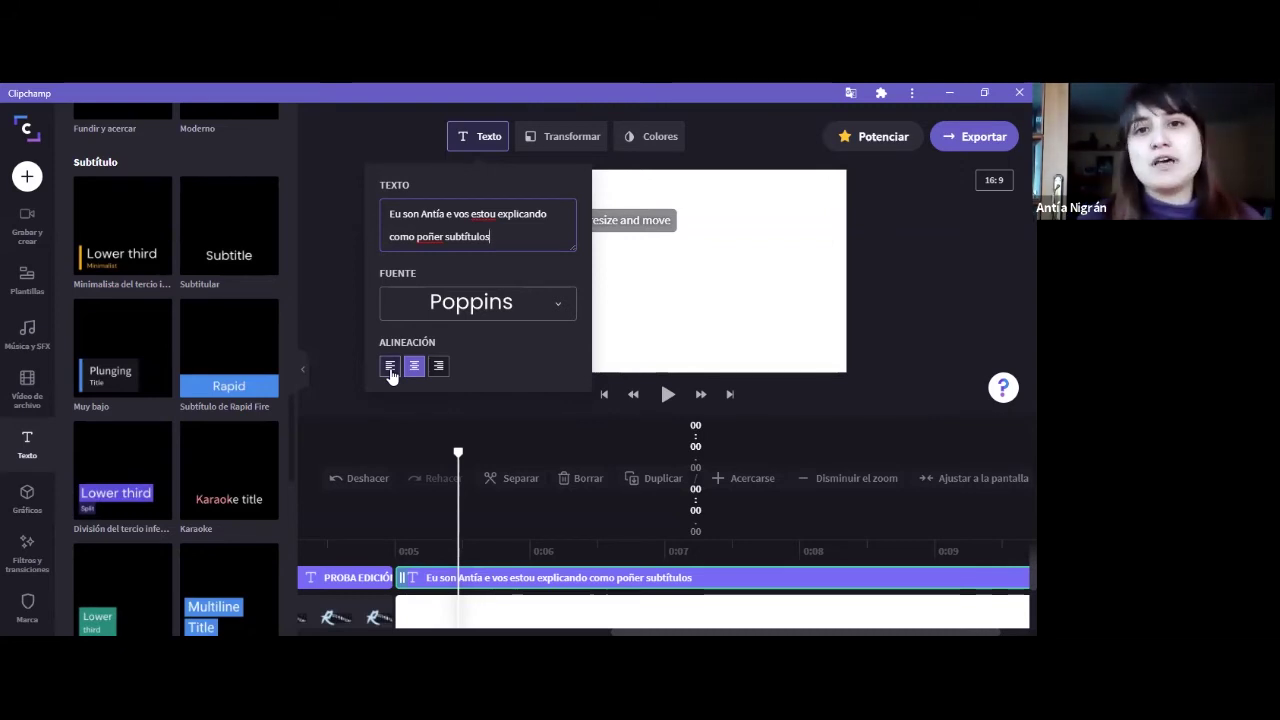
- Change the subtitle's font to Roboto
left_click(487, 312)
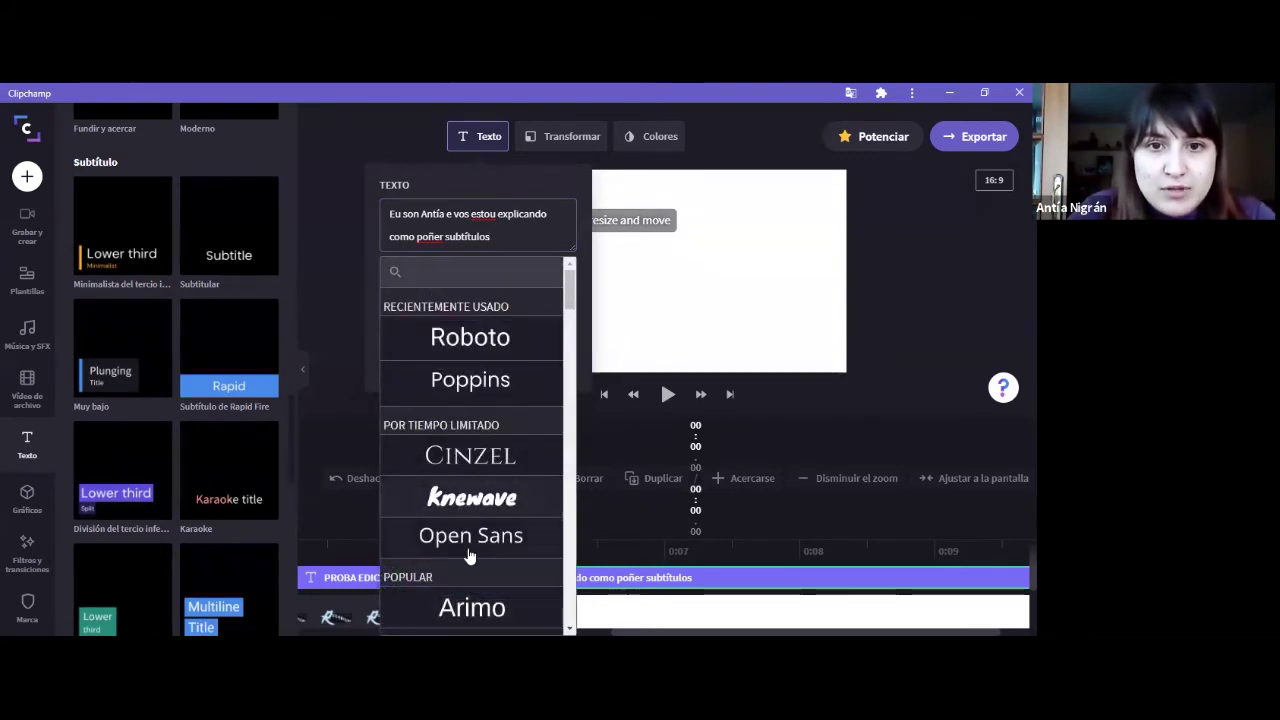
mouse_move(566, 289)
left_mouse_down()
mouse_move(578, 338)
mouse_move(578, 288)
left_mouse_up()
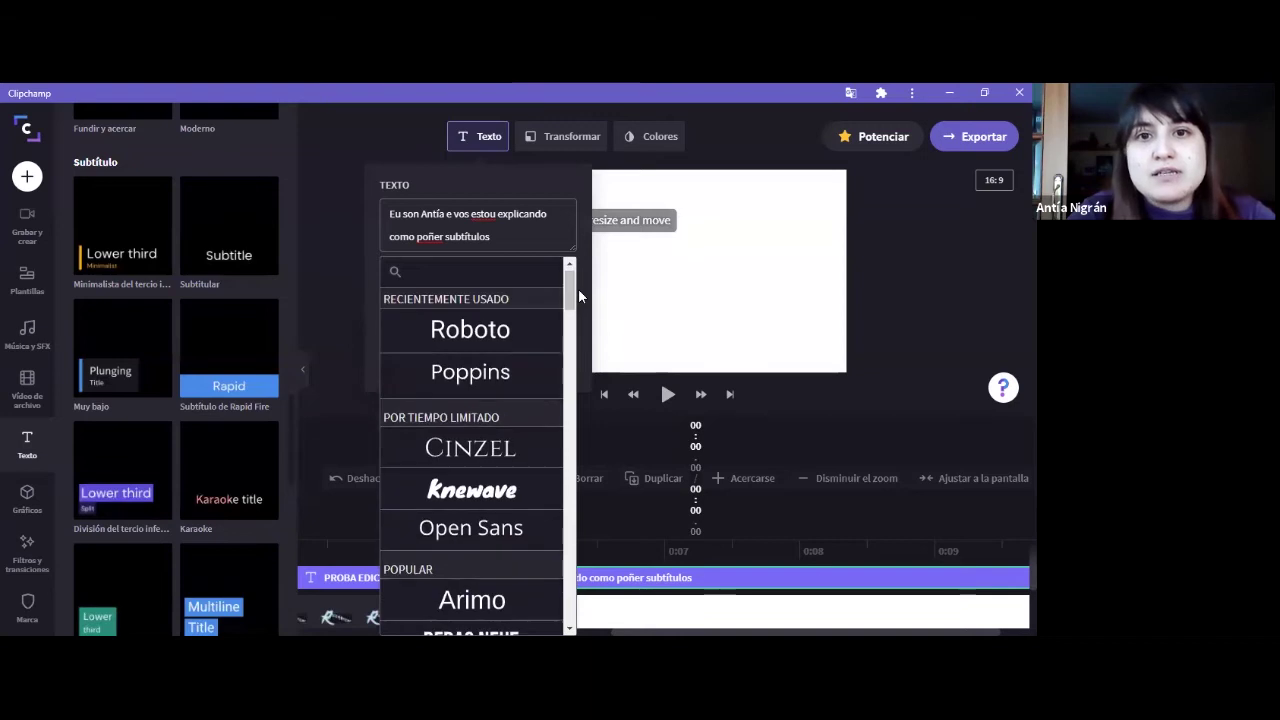
left_click(498, 330)
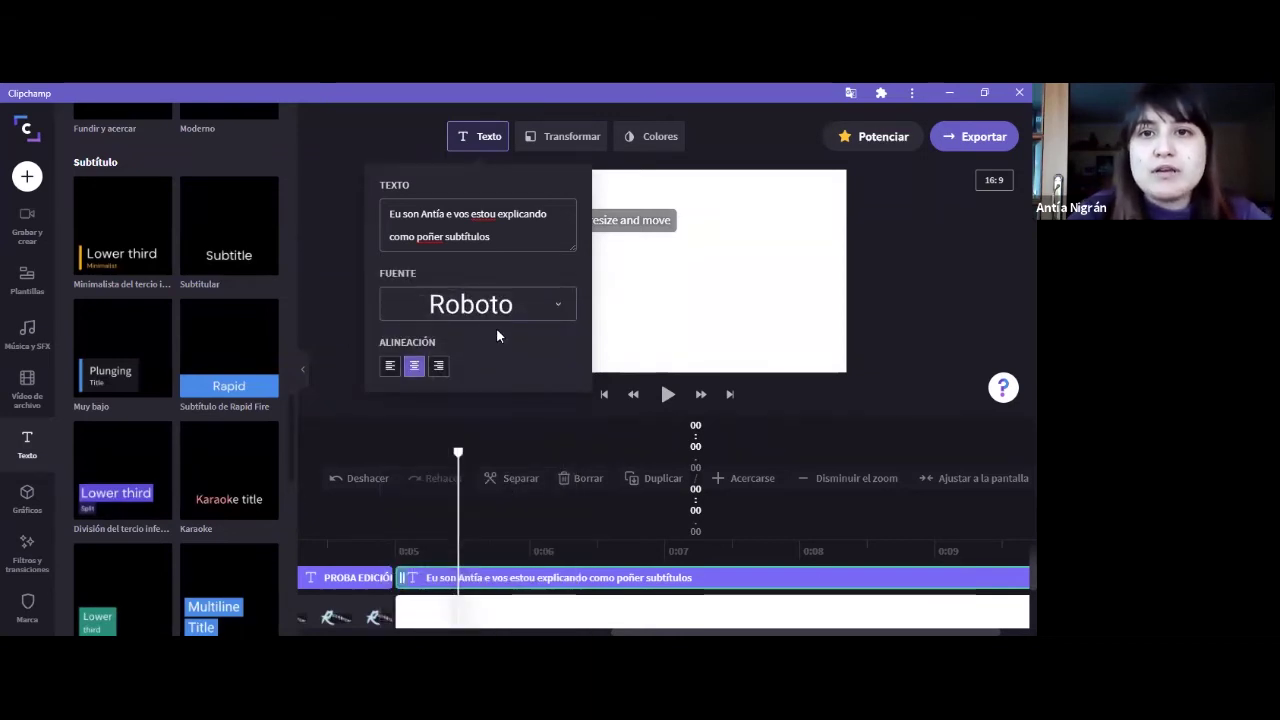
left_click(686, 228)
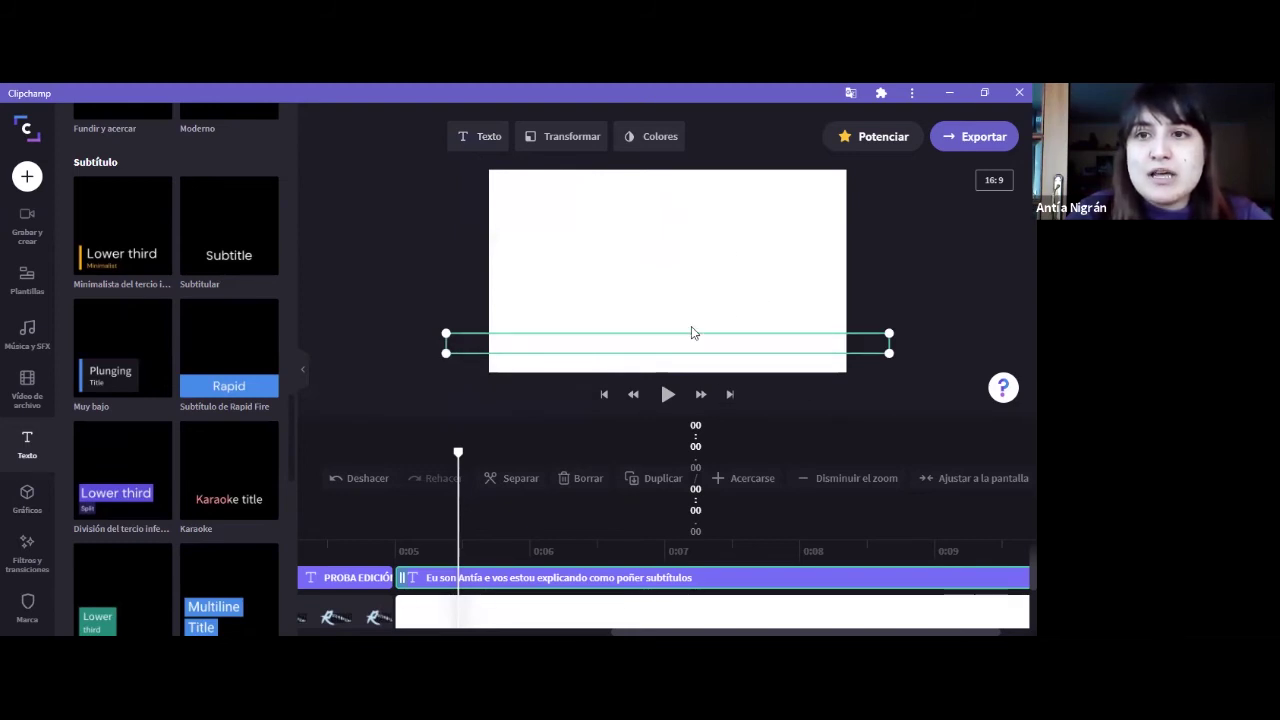
- Review the subtitle's colour settings over the white scene and set its background colour to solid black
left_click(656, 136)
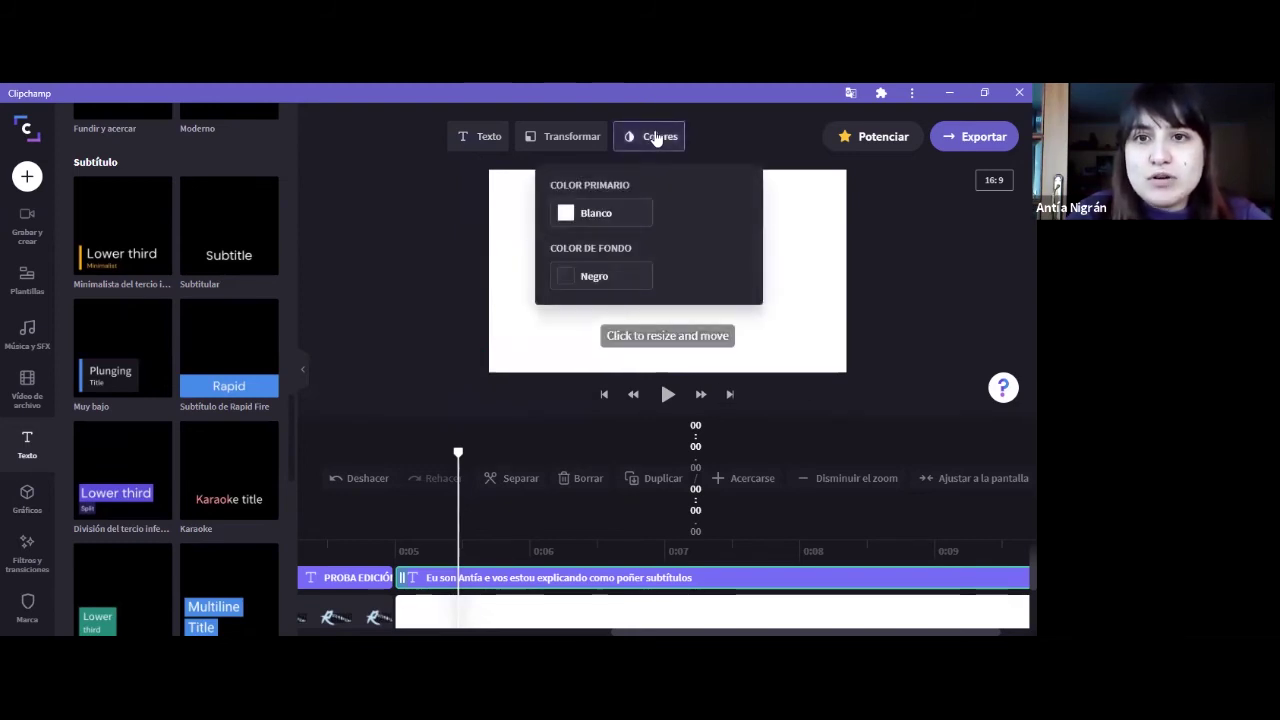
left_click(597, 212)
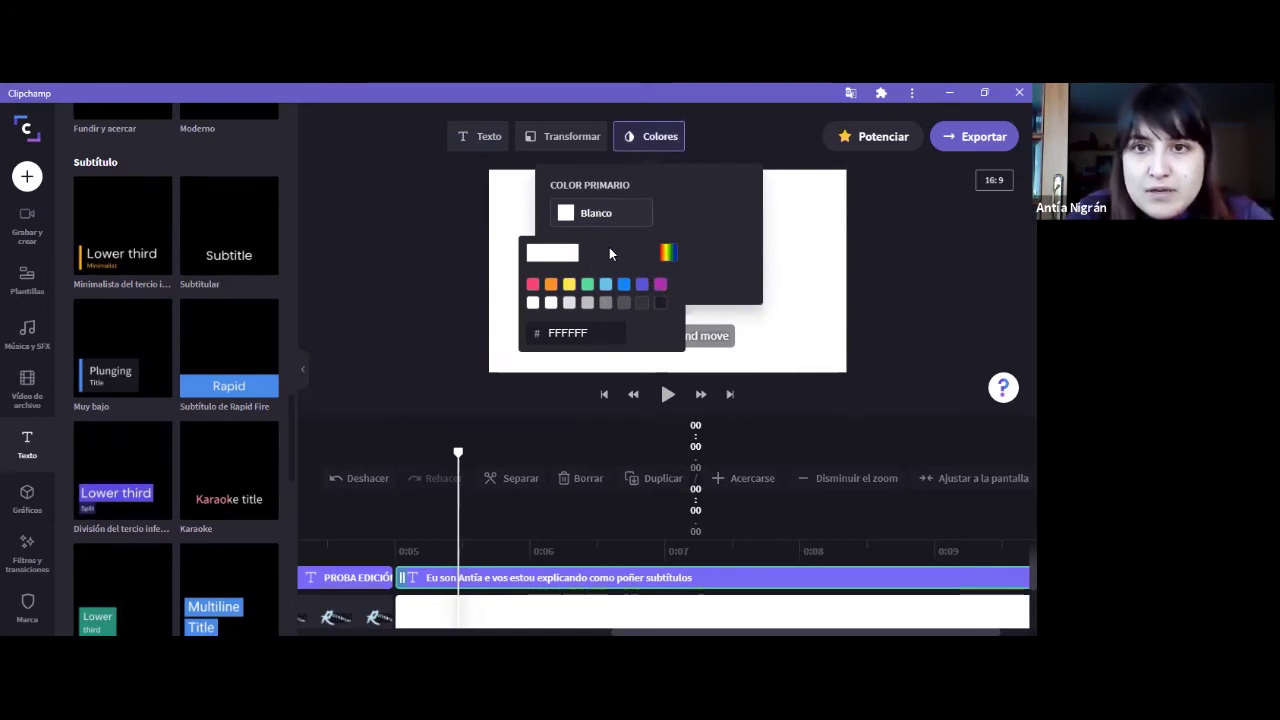
left_click(707, 239)
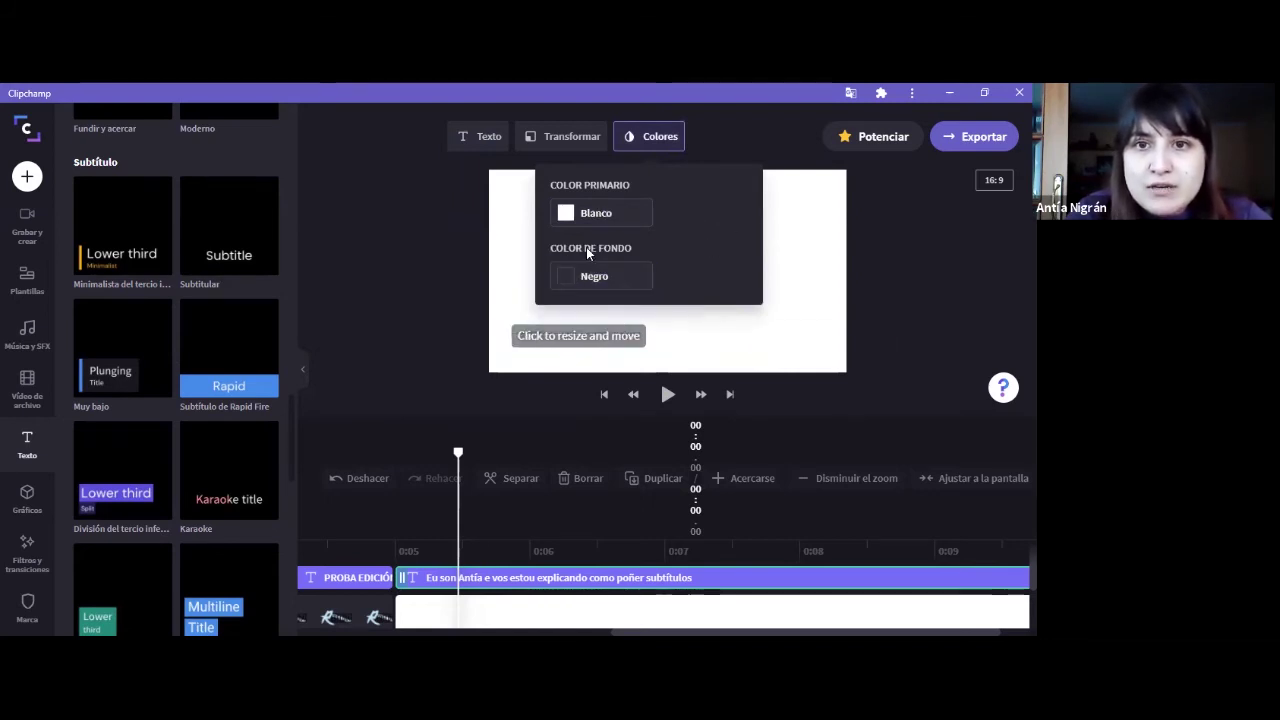
left_click(584, 280)
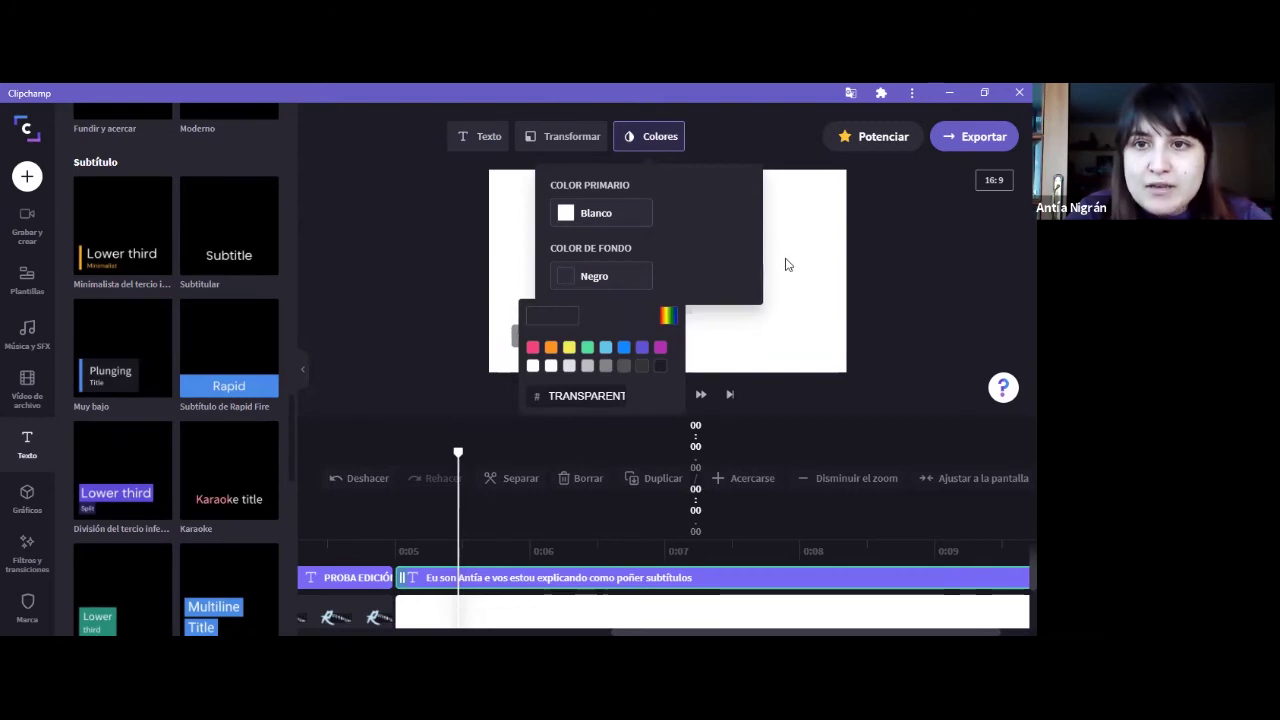
left_click(733, 244)
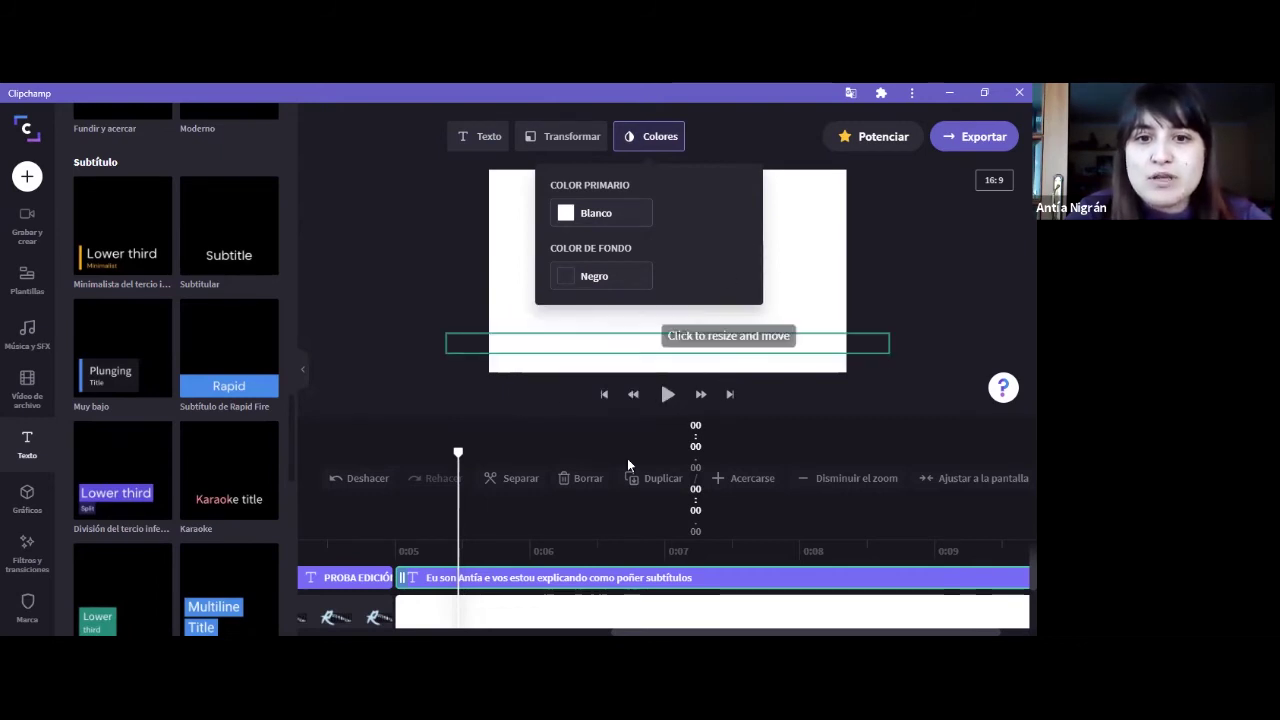
left_click(667, 395)
left_click(667, 395)
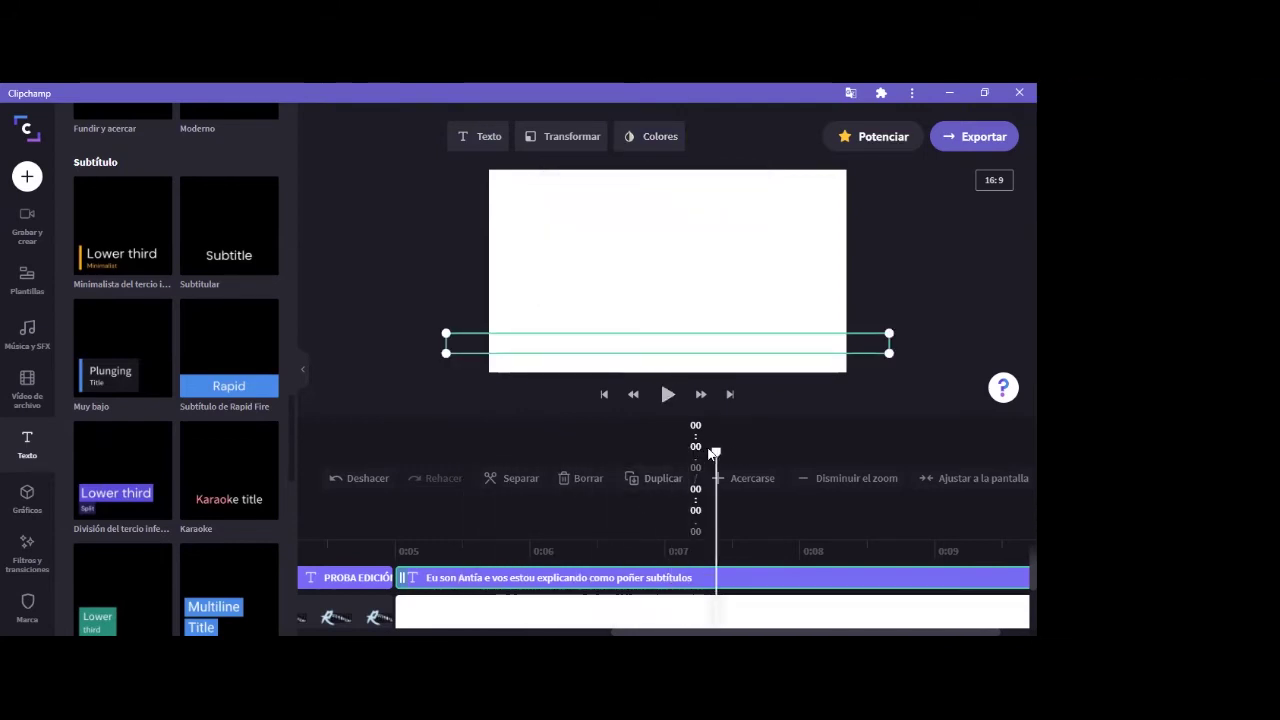
left_click(678, 446)
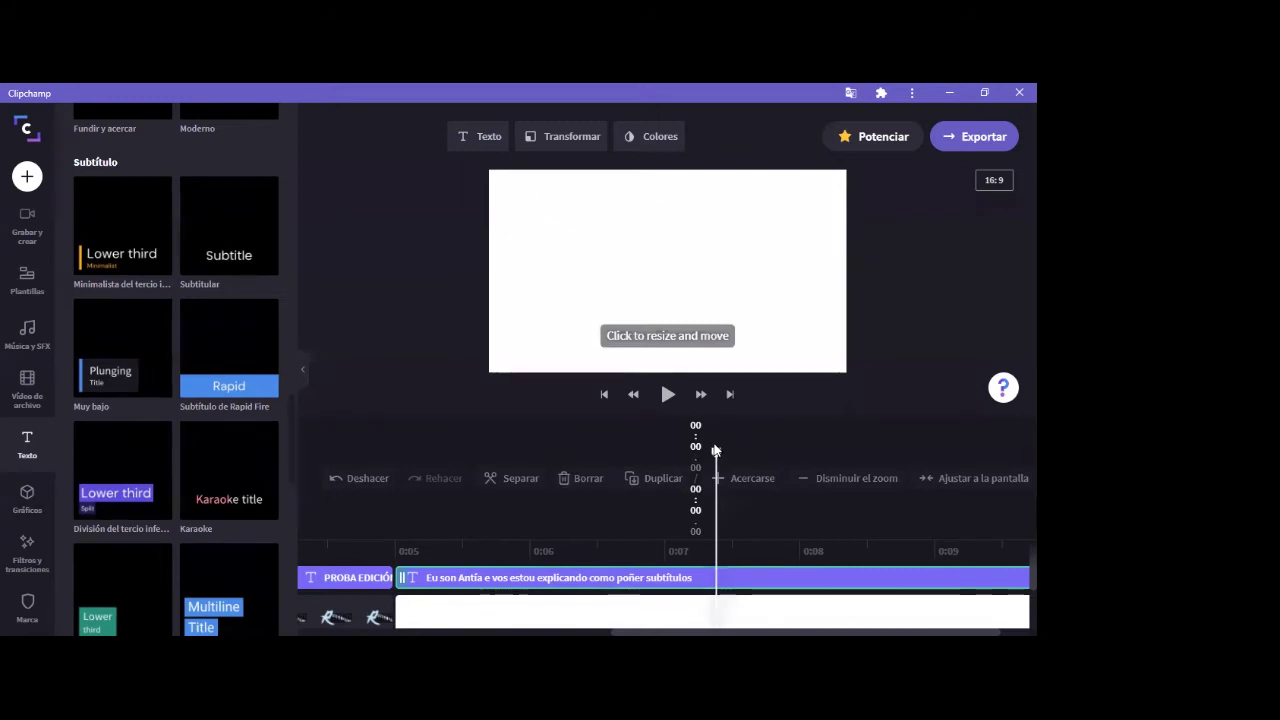
left_click(656, 140)
left_click(597, 276)
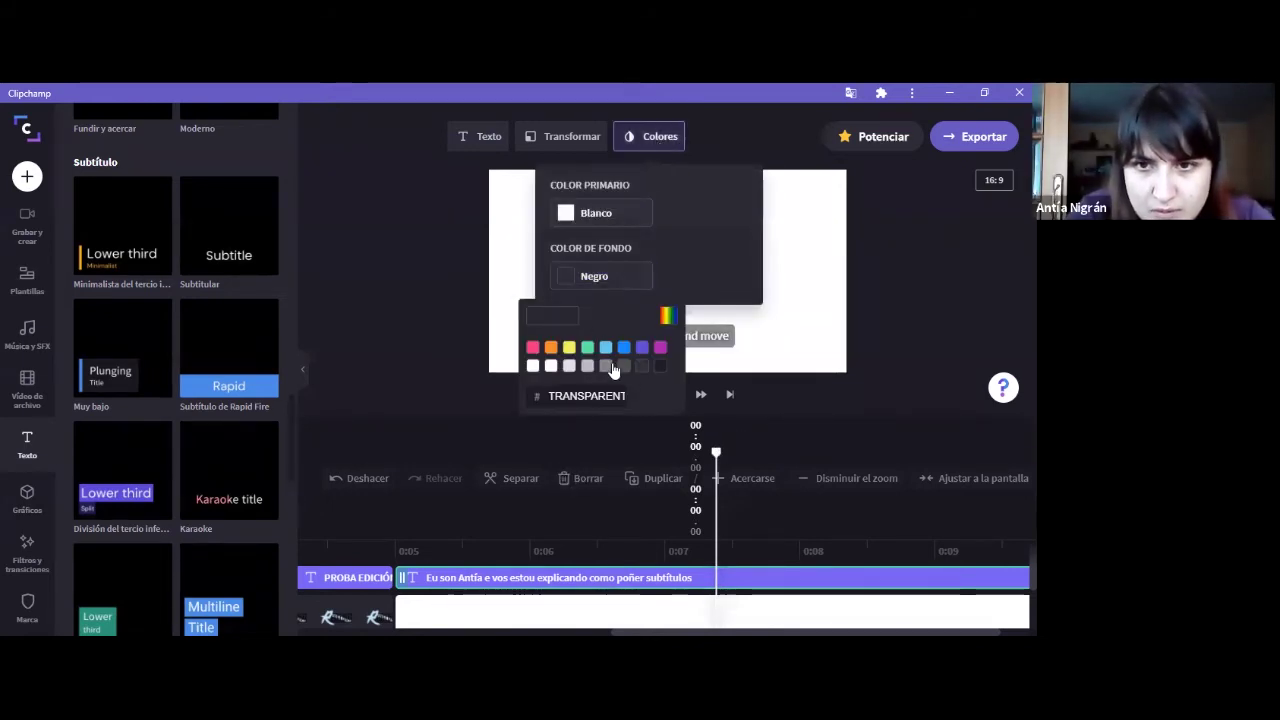
left_click(661, 368)
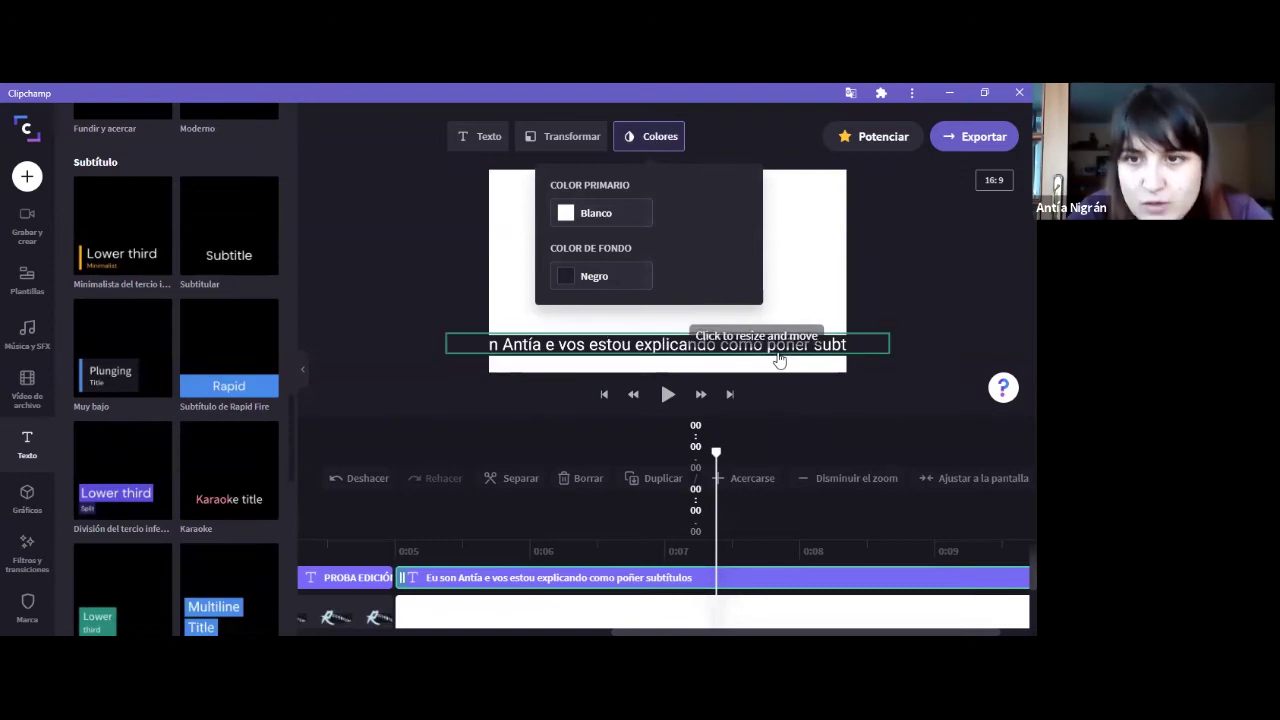
- Shrink the subtitle so the whole sentence fits within the frame and place it centred near the frame's lower edge
left_click(484, 357)
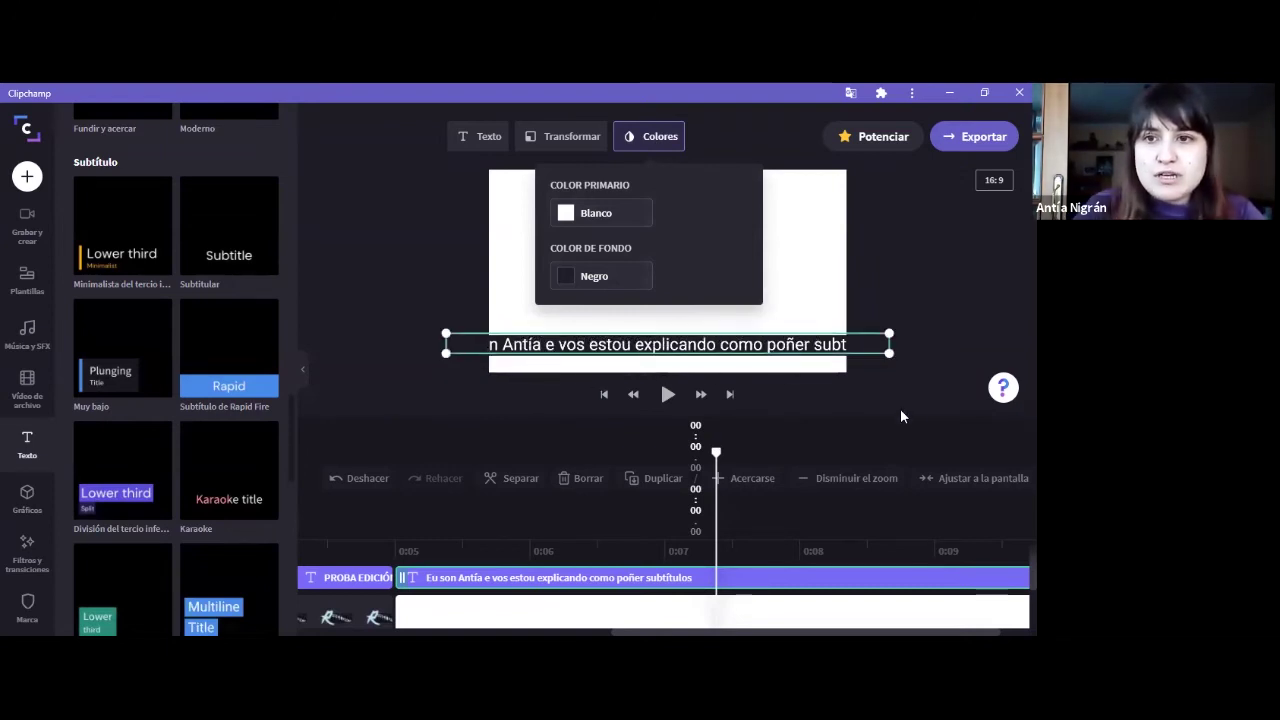
left_click(889, 352)
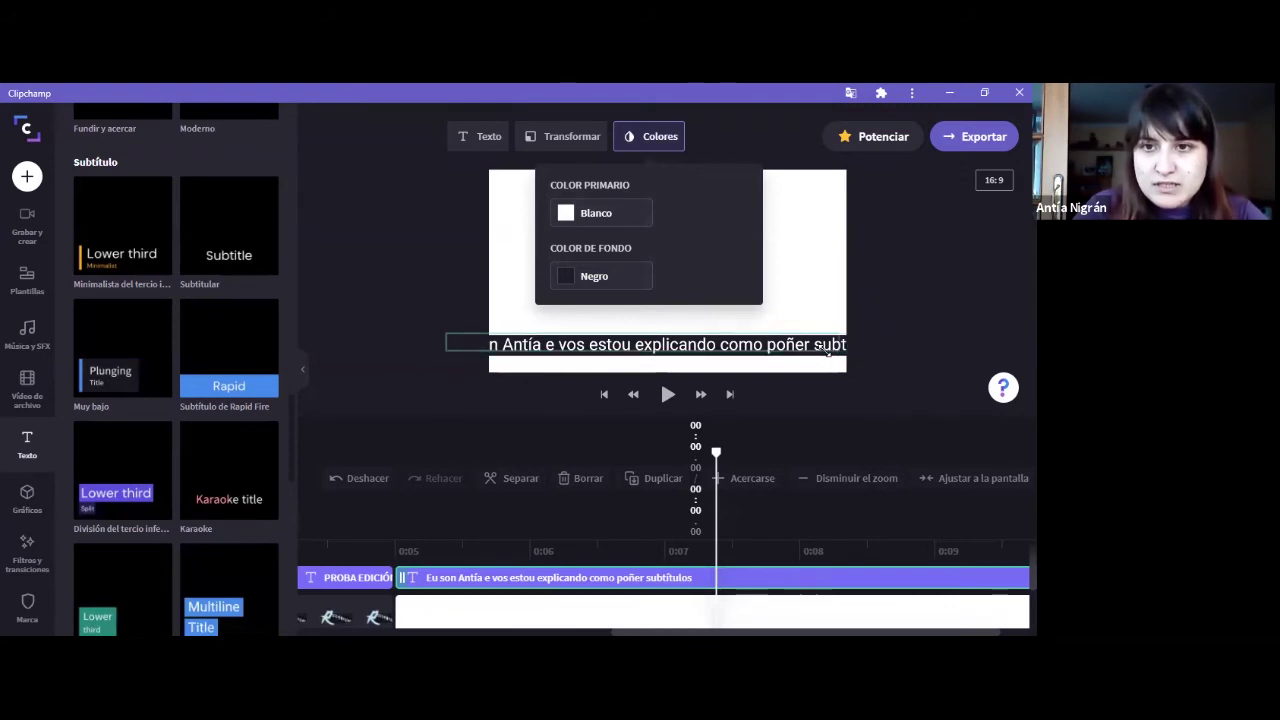
left_click_drag(703, 346, 738, 348)
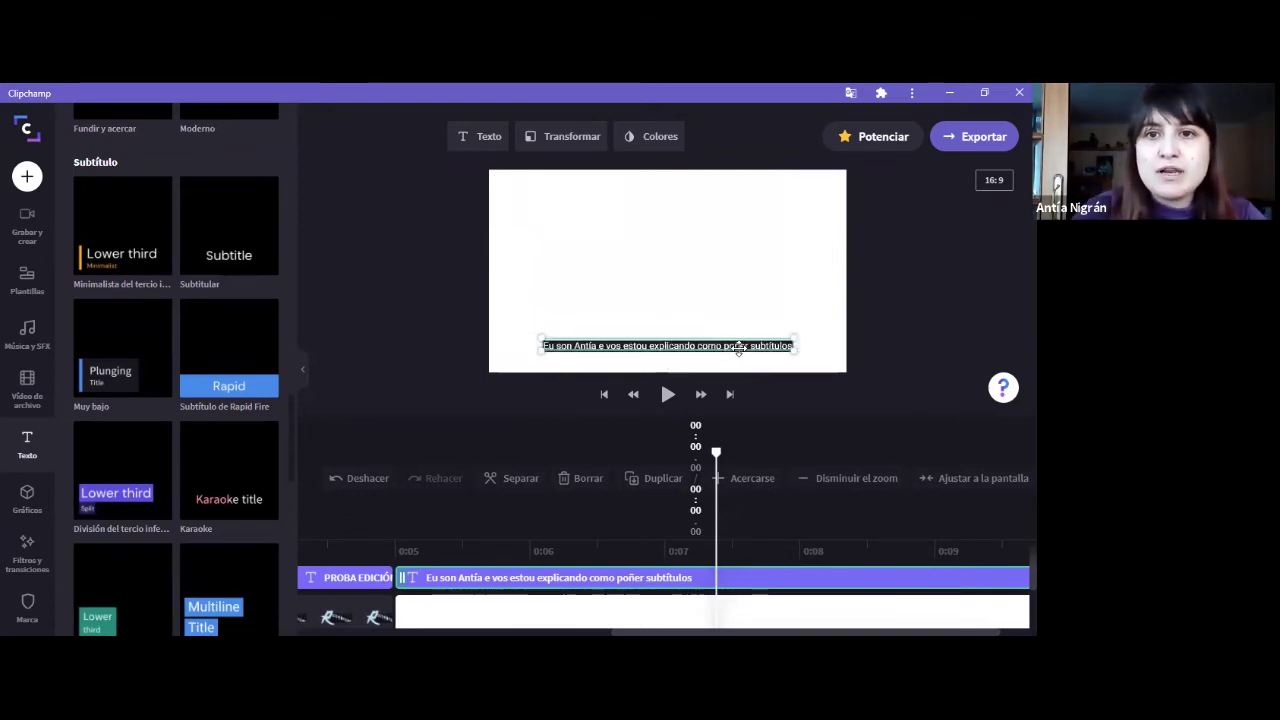
mouse_move(762, 340)
left_mouse_down()
mouse_move(704, 343)
mouse_move(768, 346)
left_mouse_up()
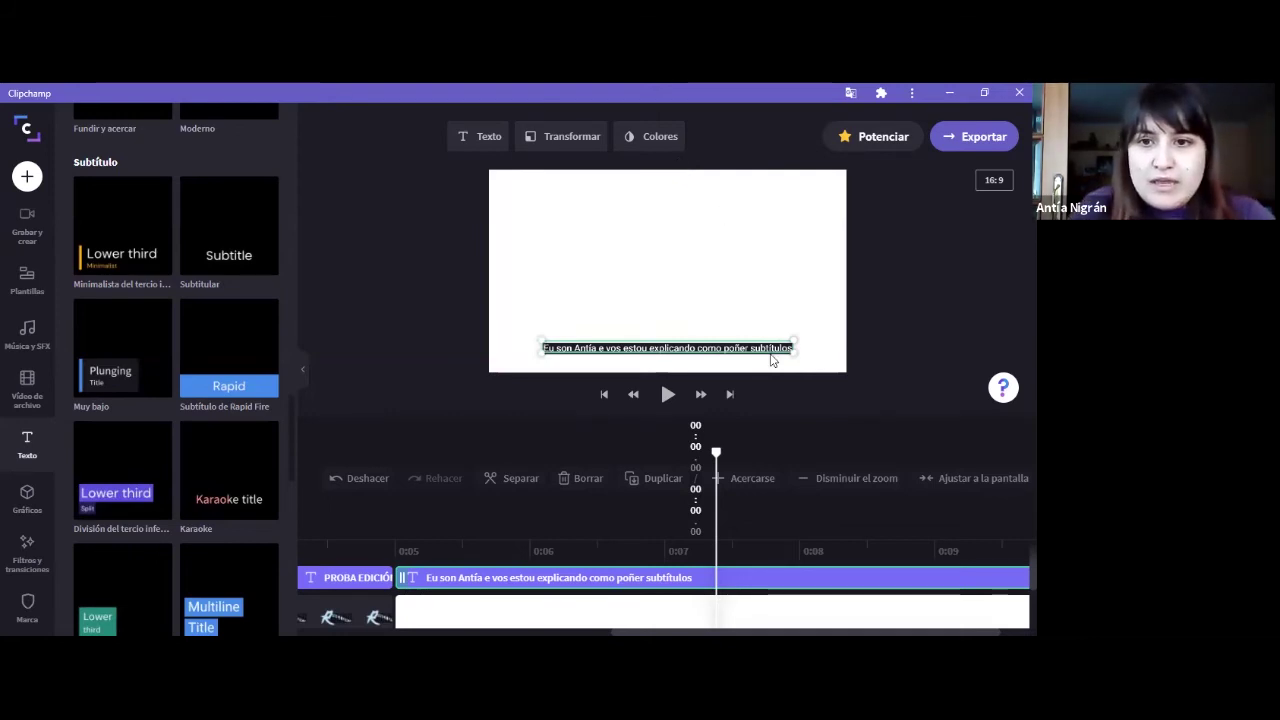
- Shift the title clip along the timeline to start at about 1.5 s, overlapping the white scene, and play back the sequence
left_click(716, 455)
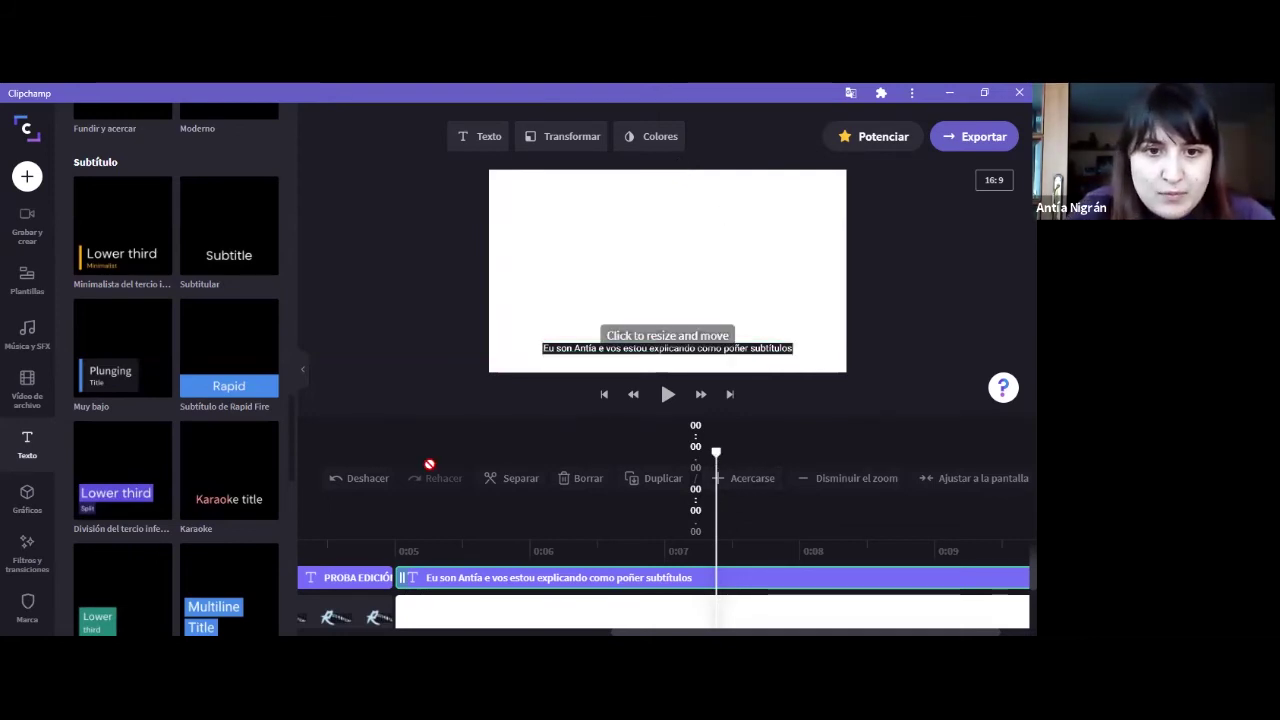
left_click_drag(712, 551, 300, 557)
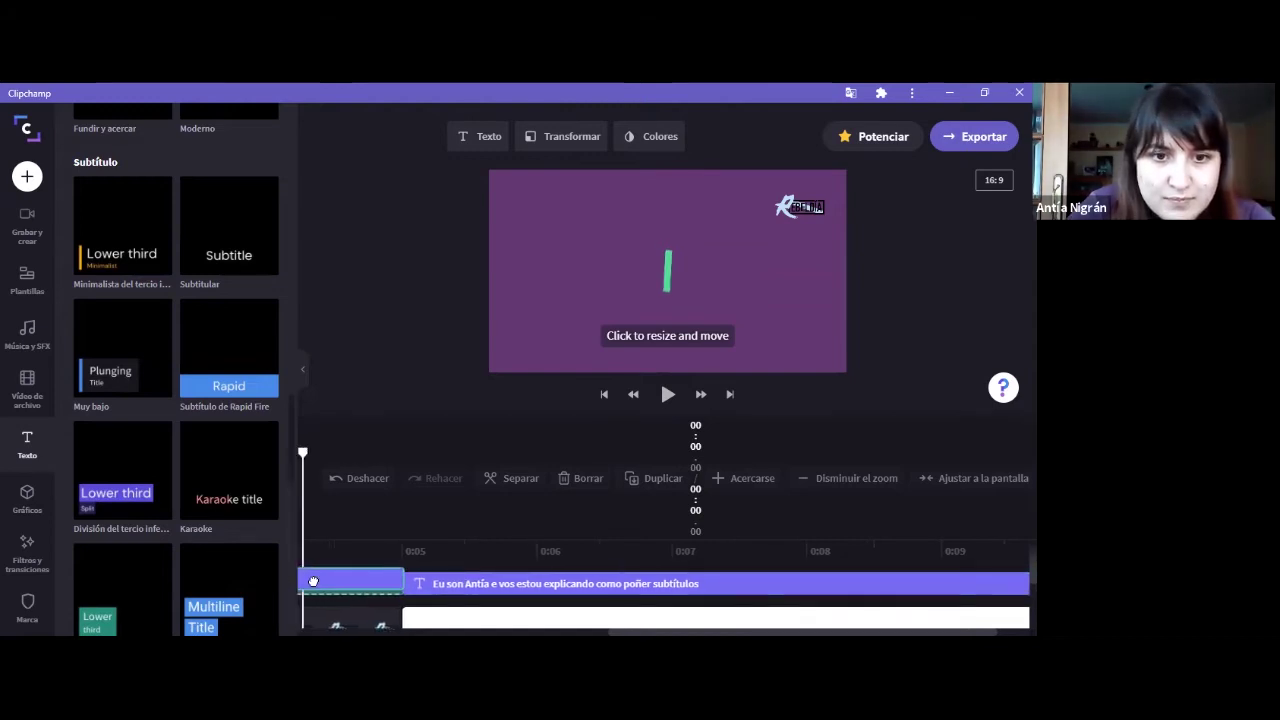
left_click(340, 588)
left_click_drag(338, 581, 586, 588)
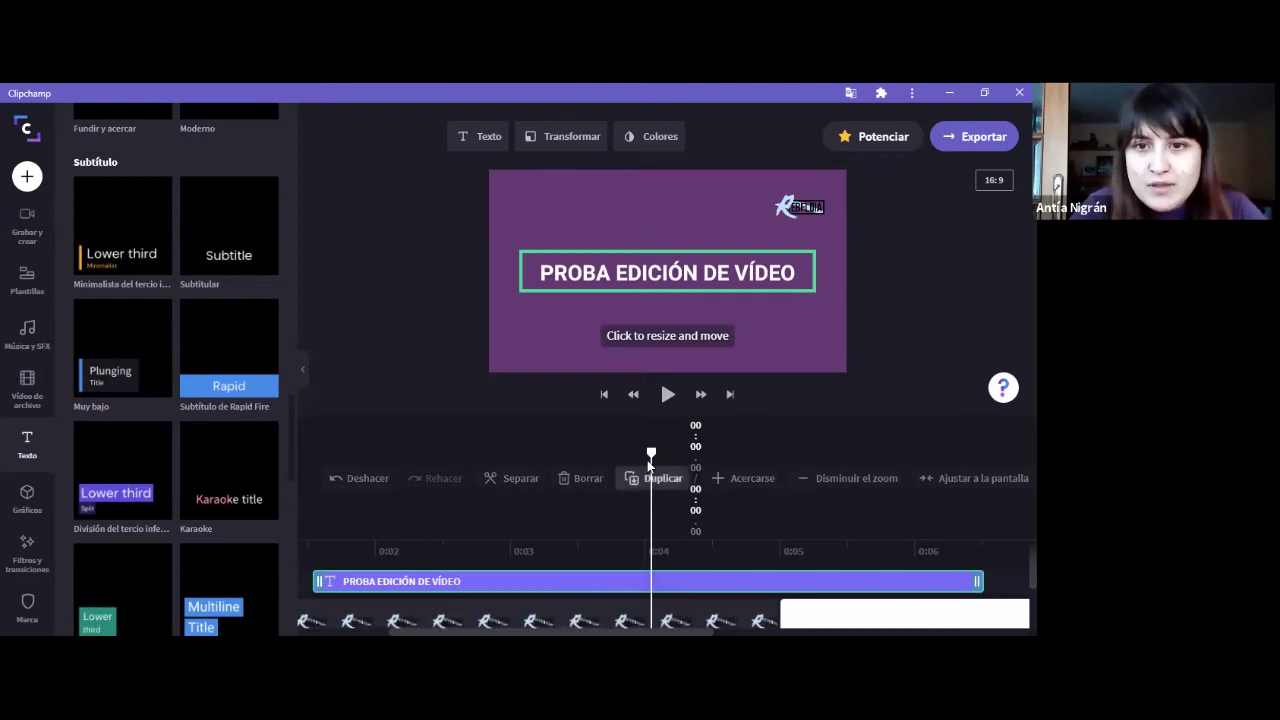
left_click(635, 396)
left_click(668, 396)
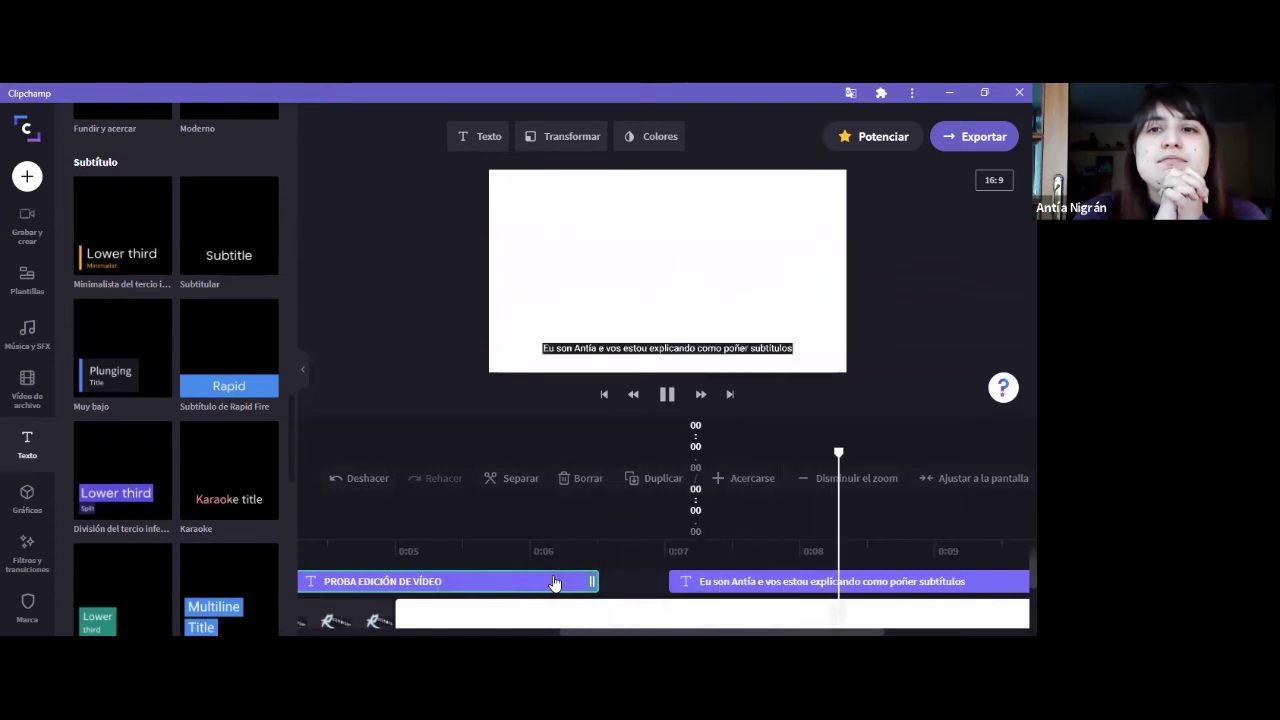
left_click(667, 394)
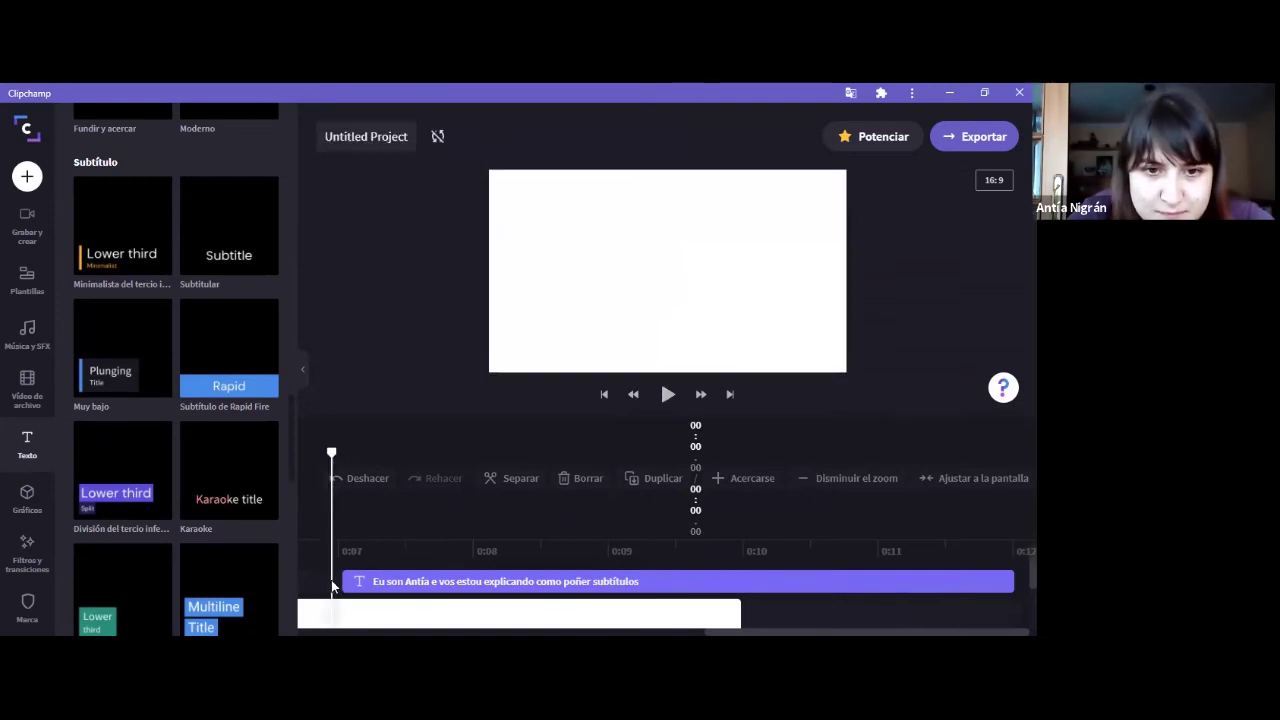
- Move the subtitle clip back along the timeline so it starts right after the title clip, at about 6.5 s
left_click(349, 578)
left_click_drag(349, 578, 494, 577)
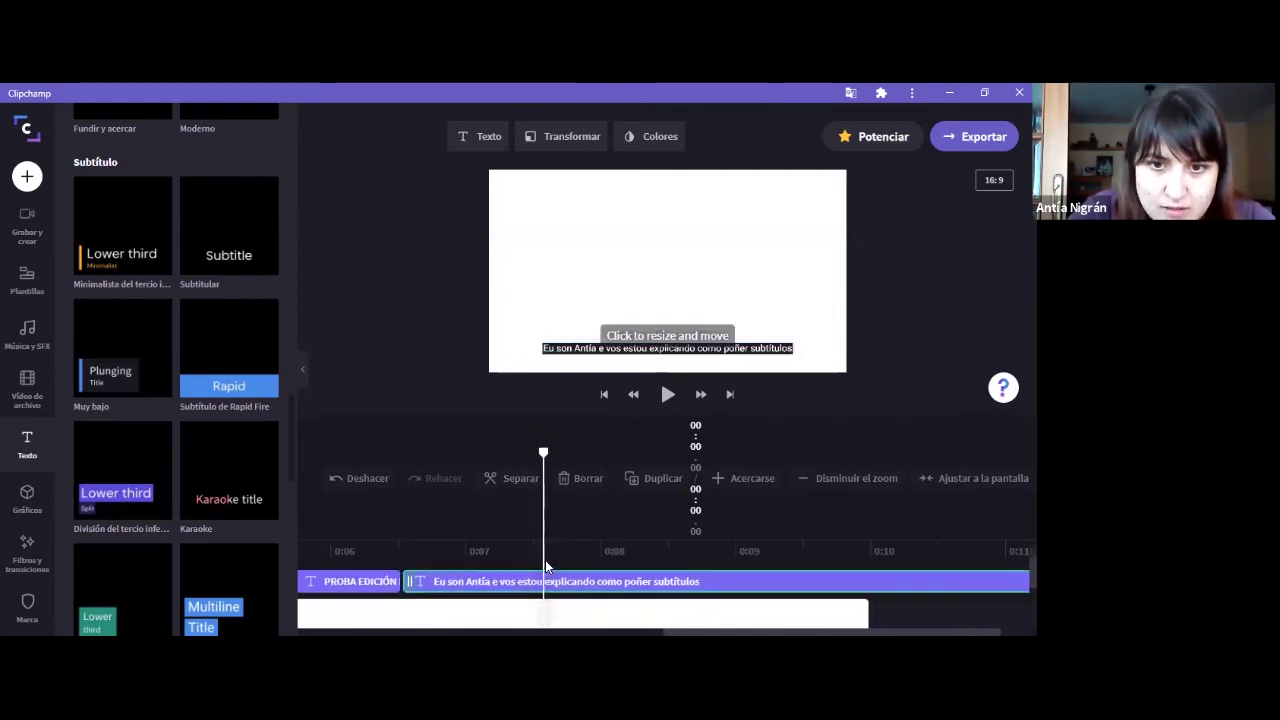
left_click_drag(509, 586, 626, 586)
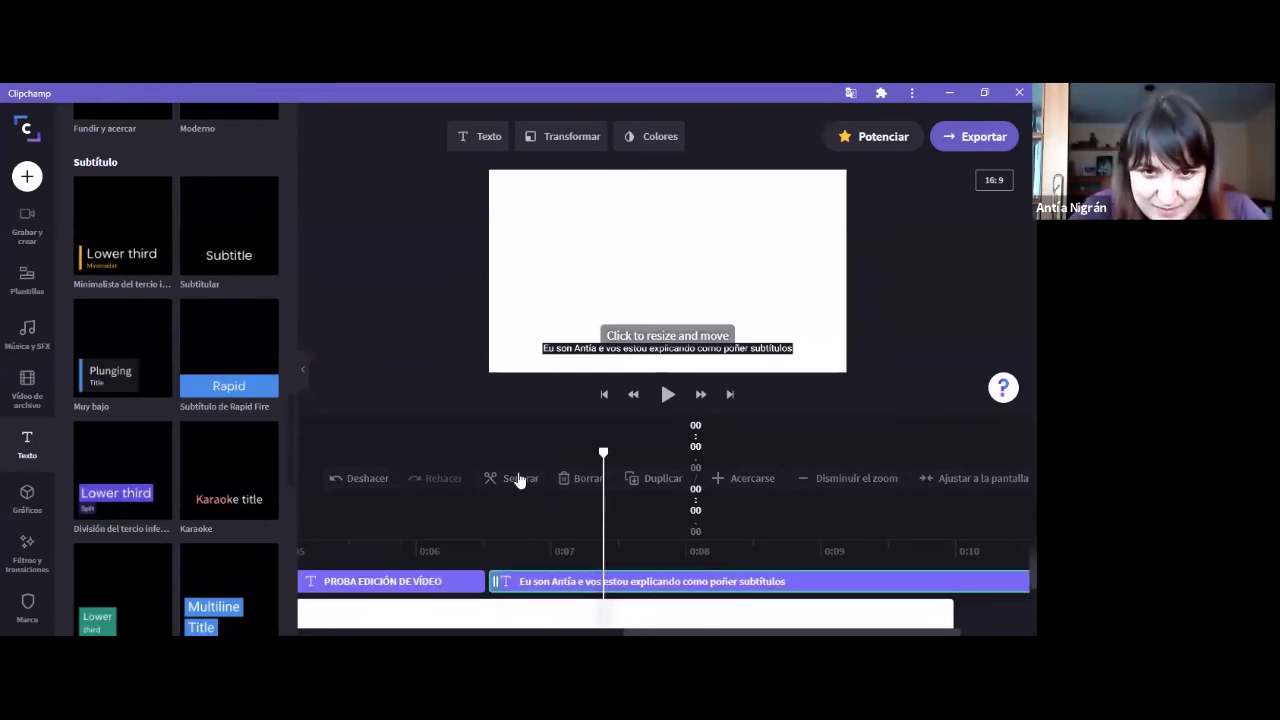
left_click(634, 395)
left_click(634, 395)
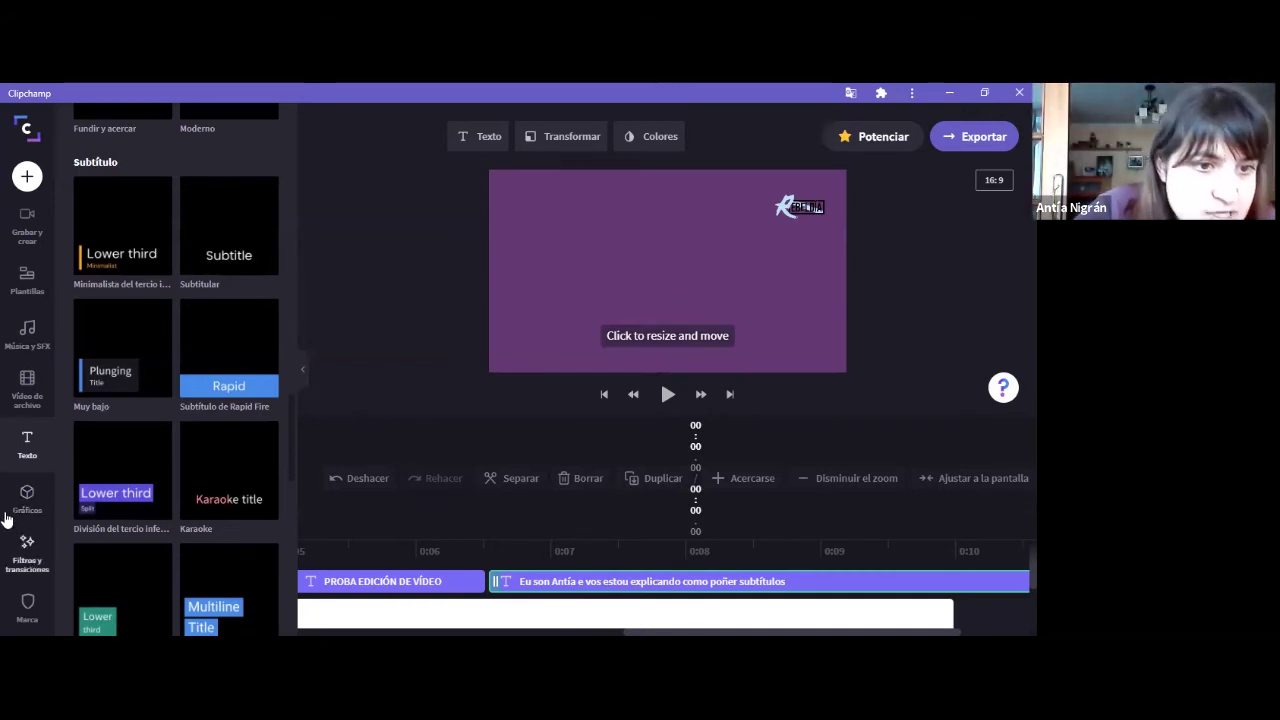
- Open the transitions library and trim the end of the title clip to about 5 s, where the white background begins
left_click(34, 556)
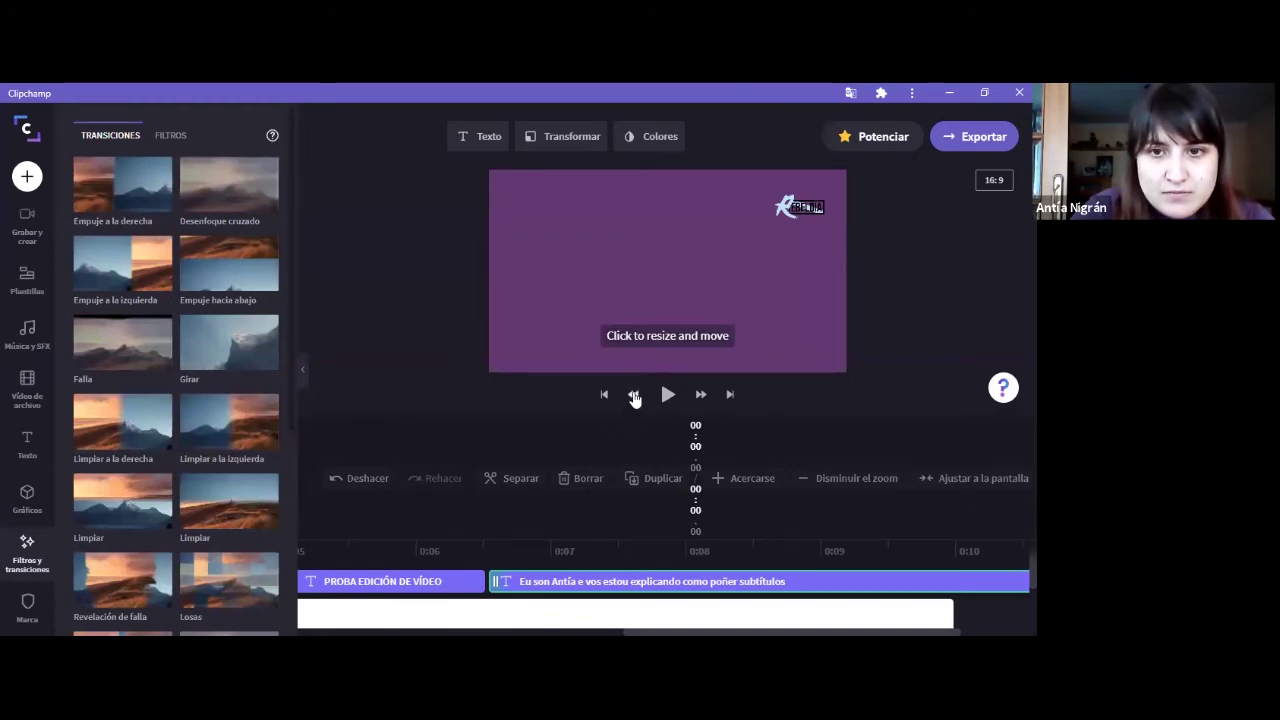
left_click(515, 613)
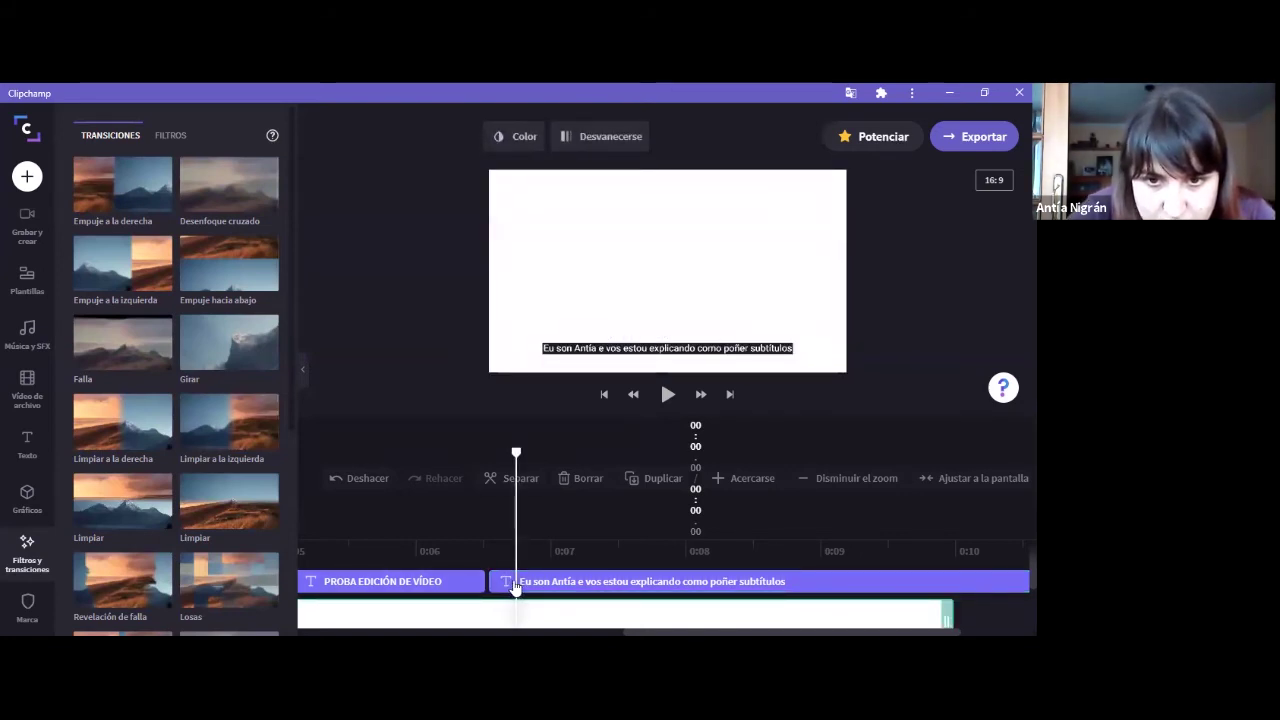
mouse_move(515, 589)
left_mouse_down()
mouse_move(400, 592)
mouse_move(568, 603)
mouse_move(411, 587)
mouse_move(477, 600)
mouse_move(406, 600)
mouse_move(508, 594)
left_mouse_up()
left_click_drag(978, 582, 843, 603)
left_click(875, 573)
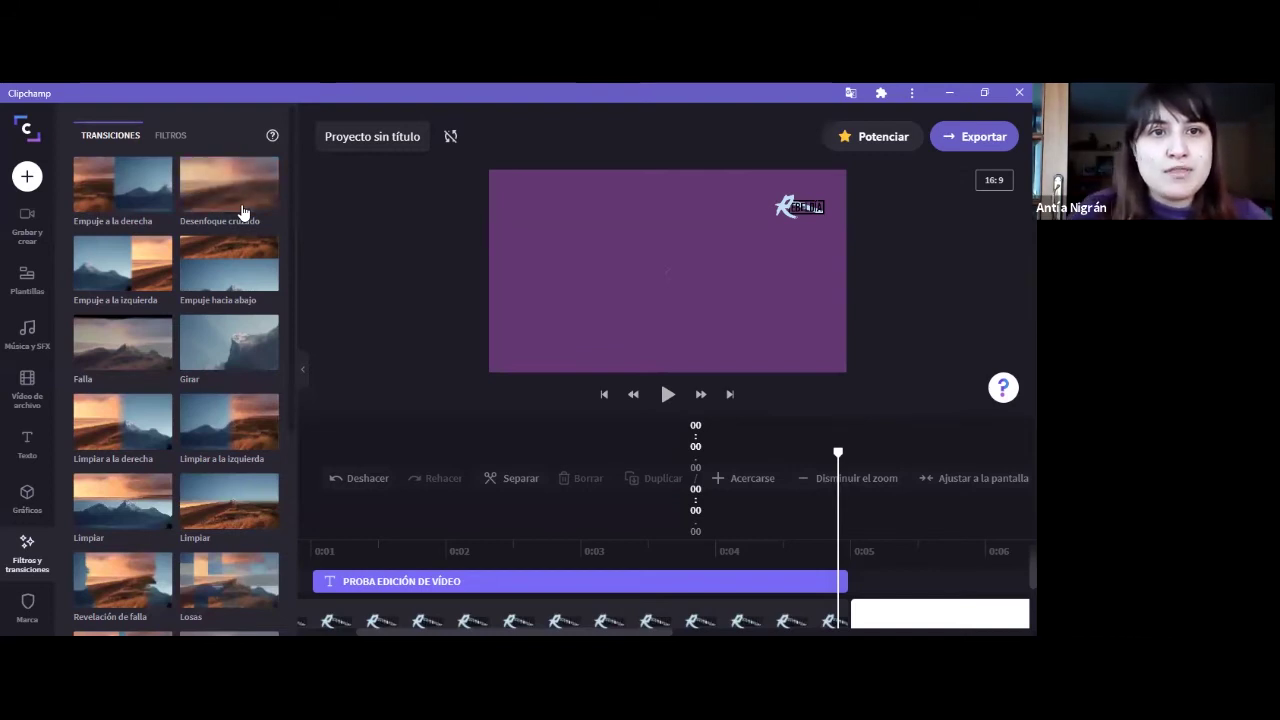
- Add a Desenfoque cruzado transition between the logo clip and the white background clip, and select it on the timeline
mouse_move(214, 188)
left_mouse_down()
mouse_move(267, 207)
mouse_move(256, 190)
mouse_move(223, 190)
mouse_move(820, 550)
mouse_move(857, 603)
mouse_move(851, 594)
left_mouse_up()
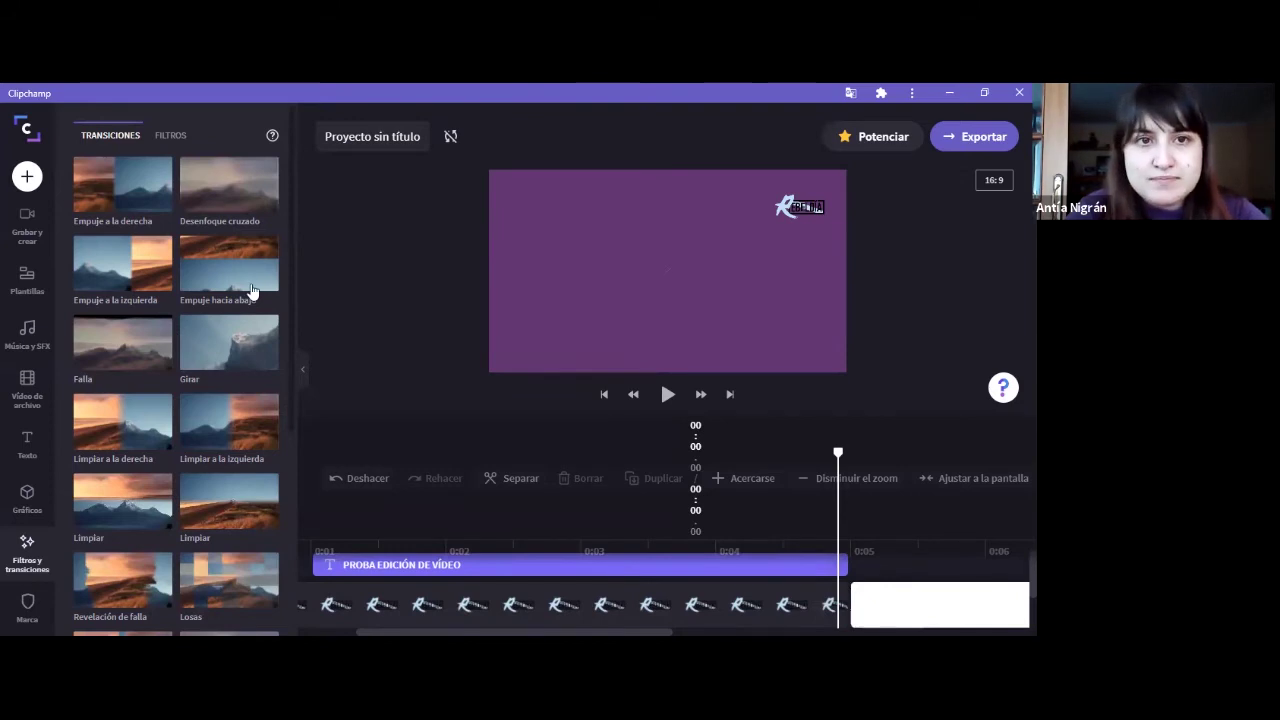
left_click_drag(229, 194, 847, 588)
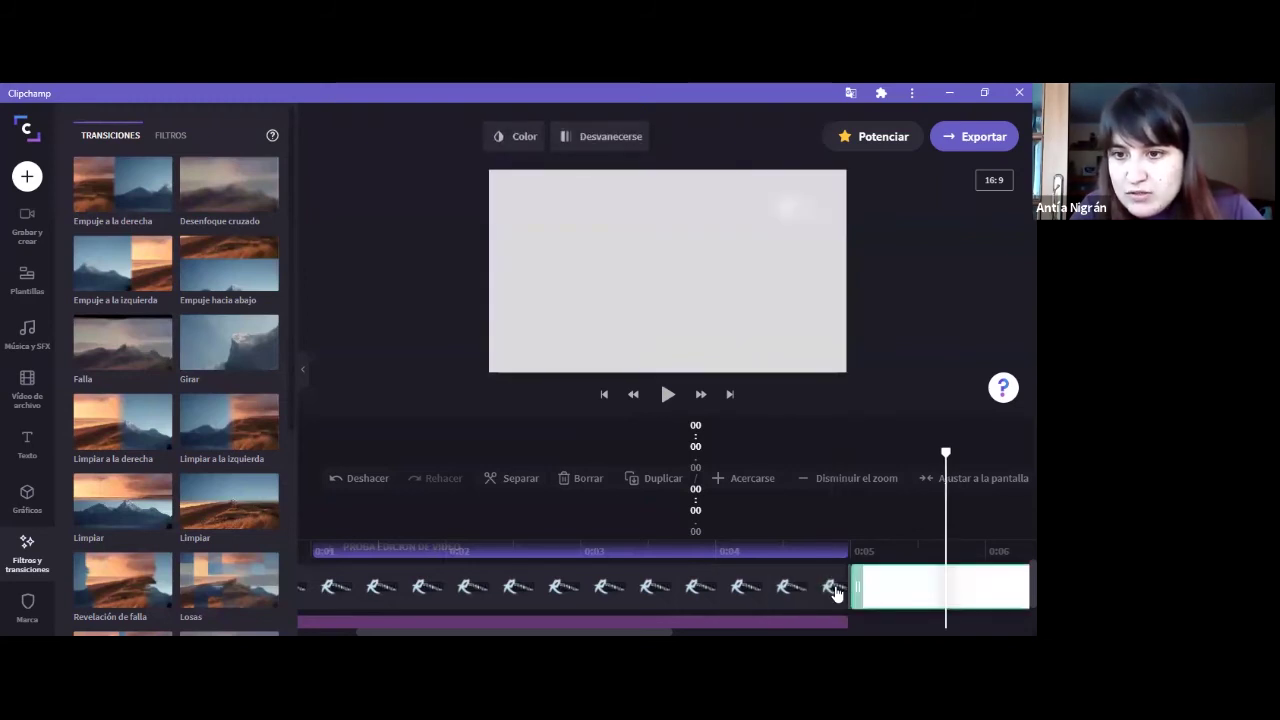
left_click(848, 592)
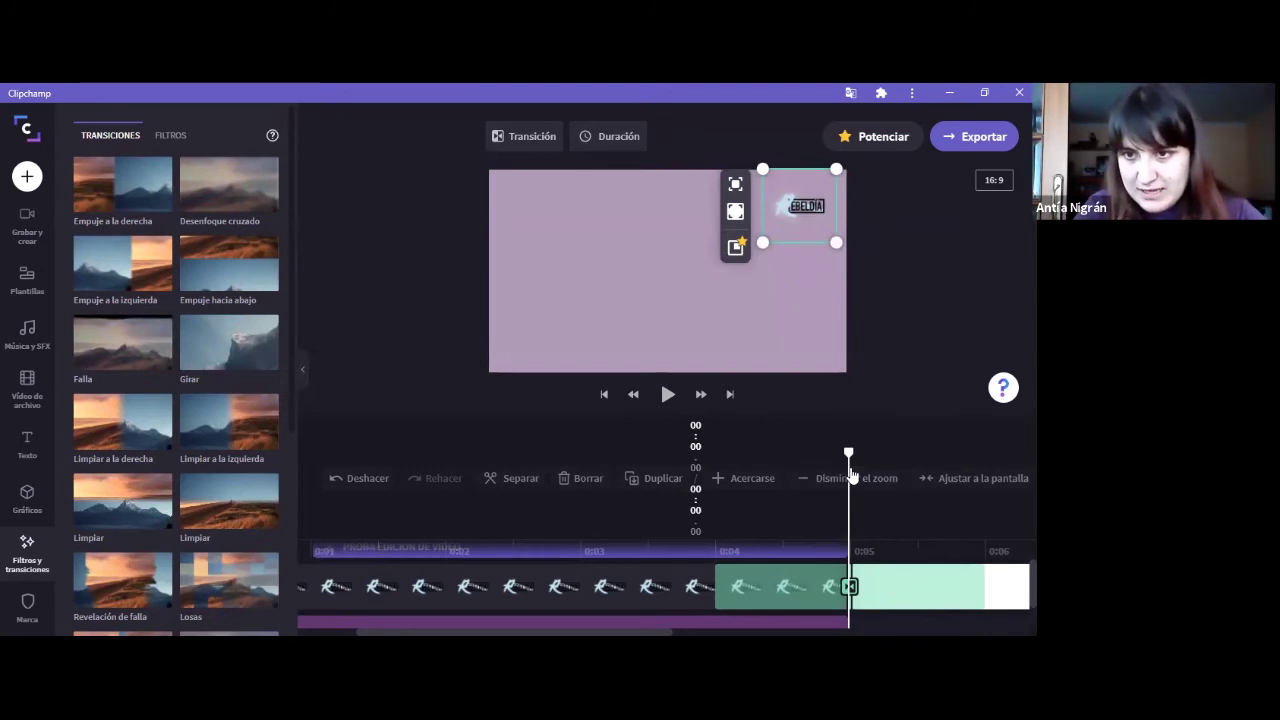
left_click(851, 587)
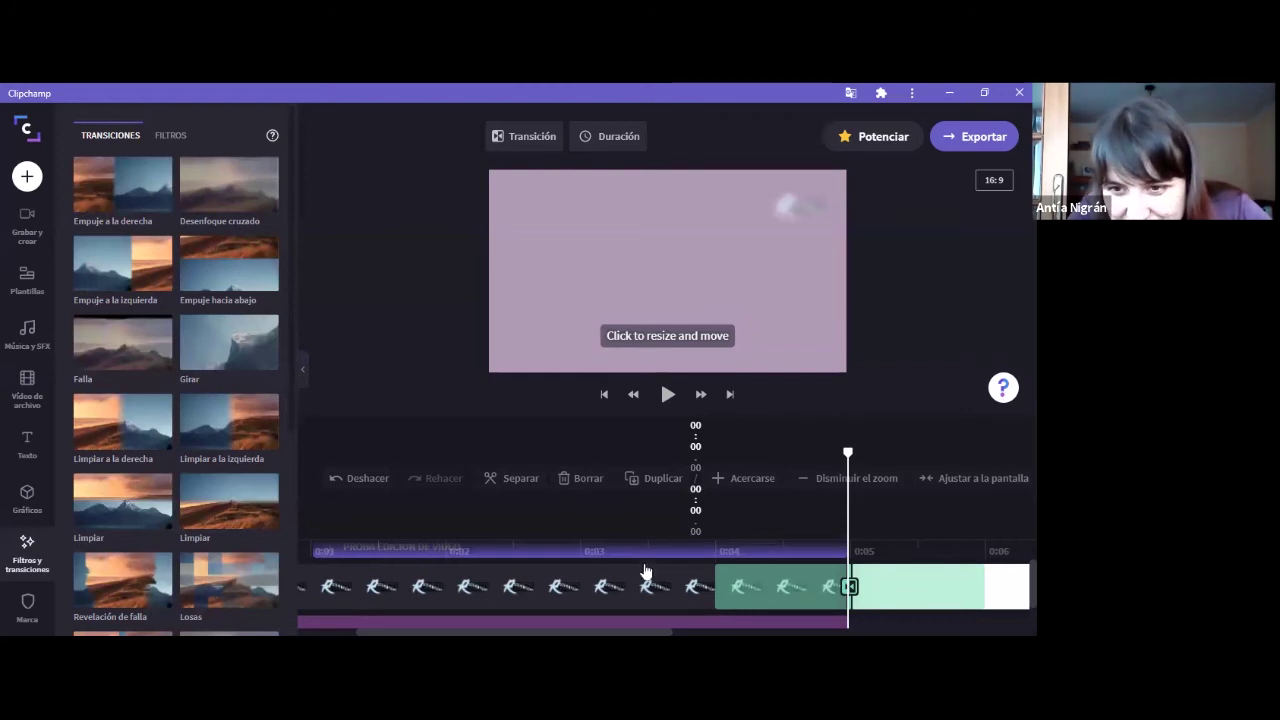
- Move the logo clip onto its own timeline track above the title clip
left_click(625, 590)
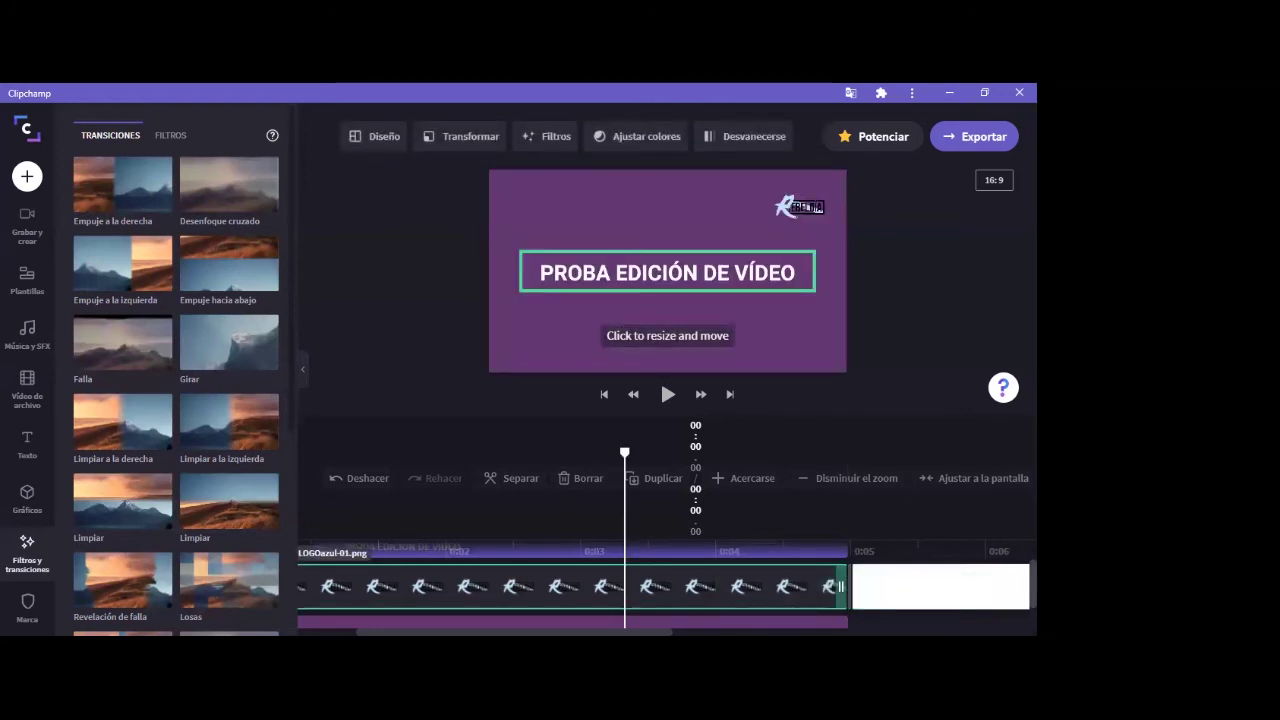
scroll(667, 585, "up", 1)
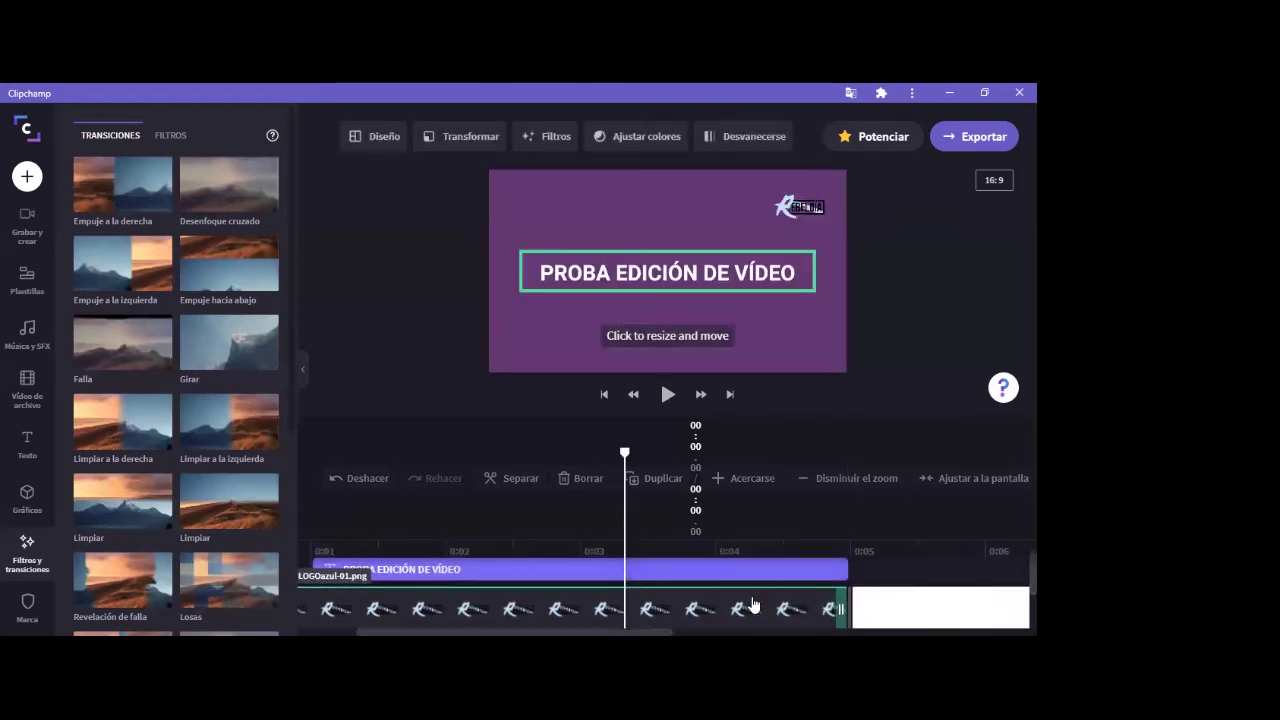
left_click_drag(754, 605, 758, 573)
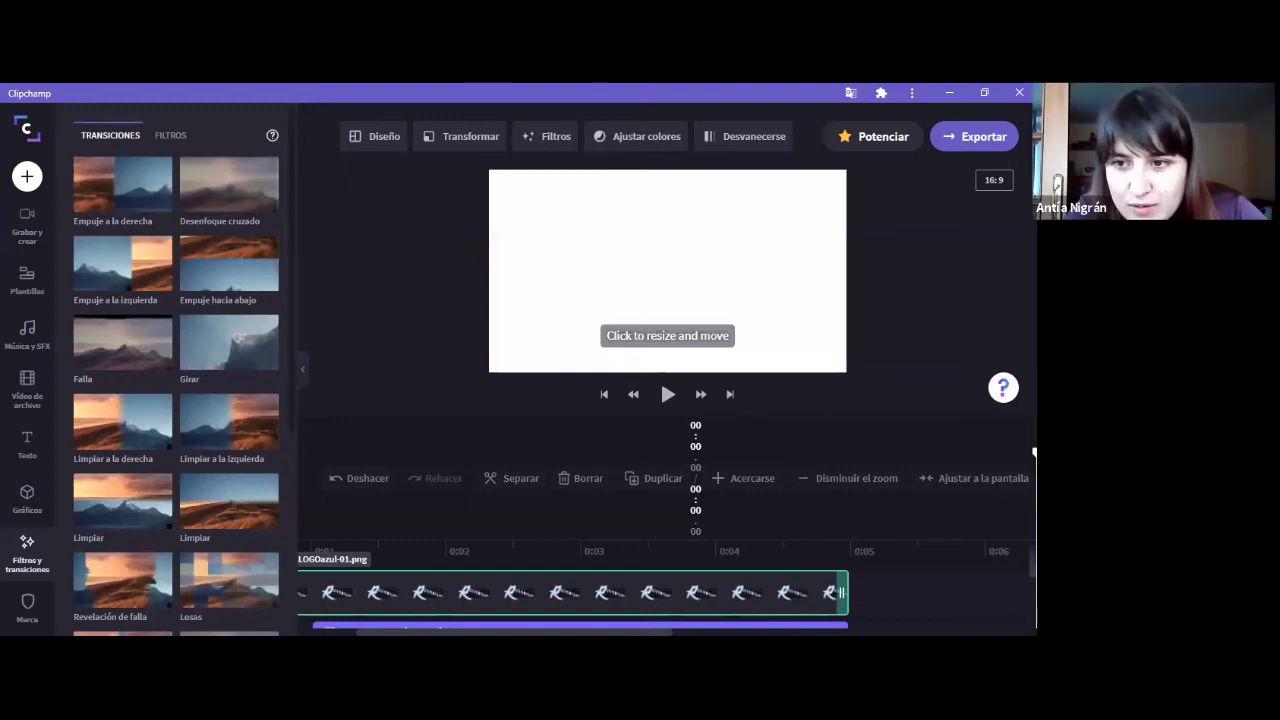
- Trim the end of the purple background clip to about 5 s and move the white background clip back directly against it
scroll(573, 586, "down", 2)
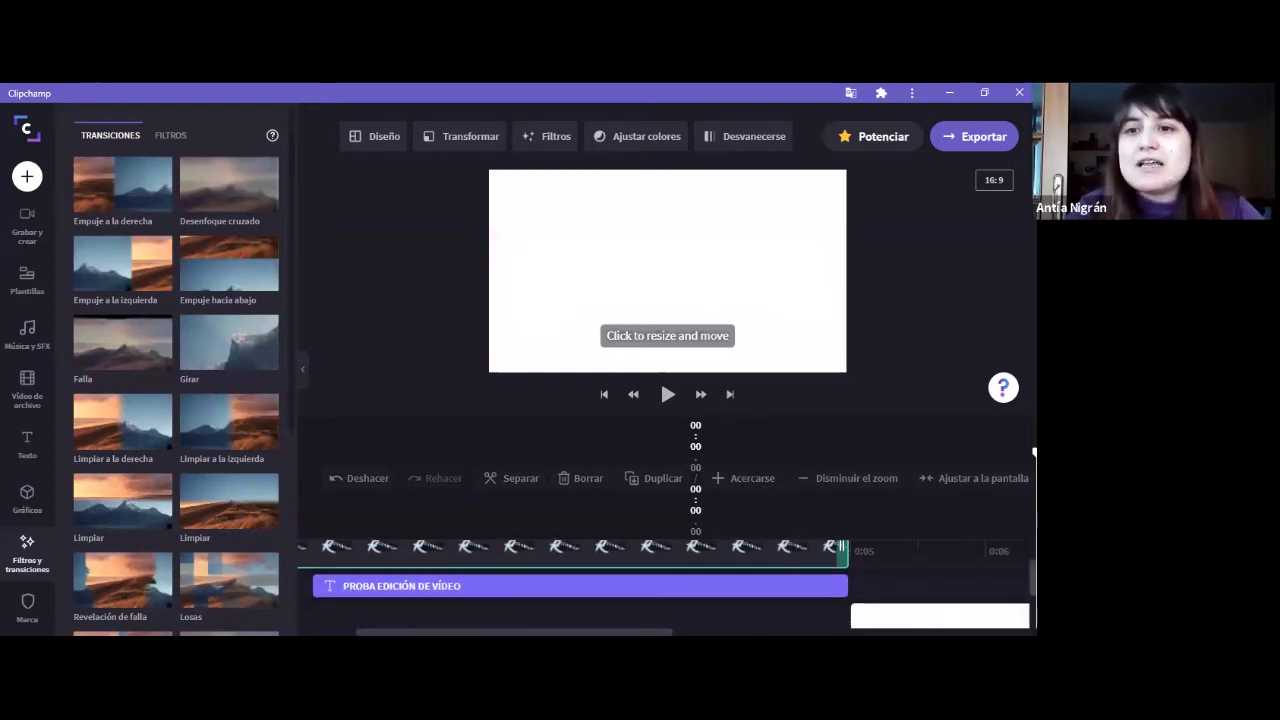
scroll(573, 586, "up", 2)
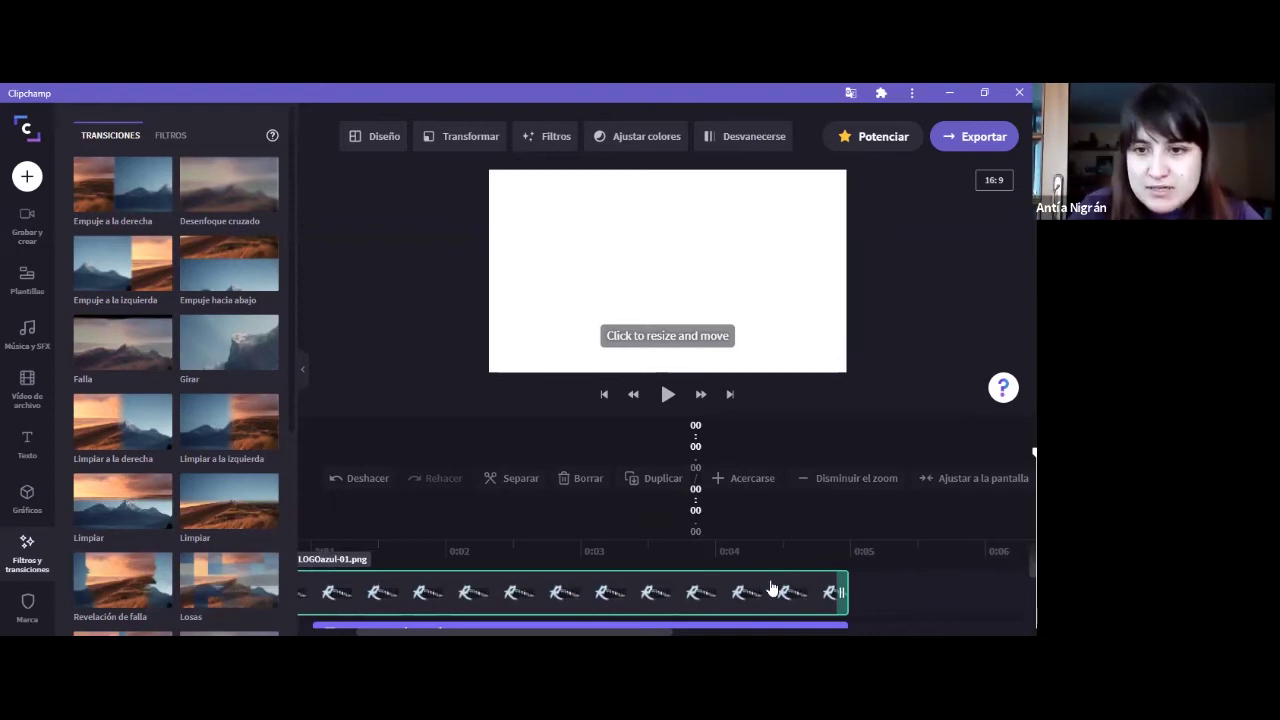
scroll(573, 586, "down", 2)
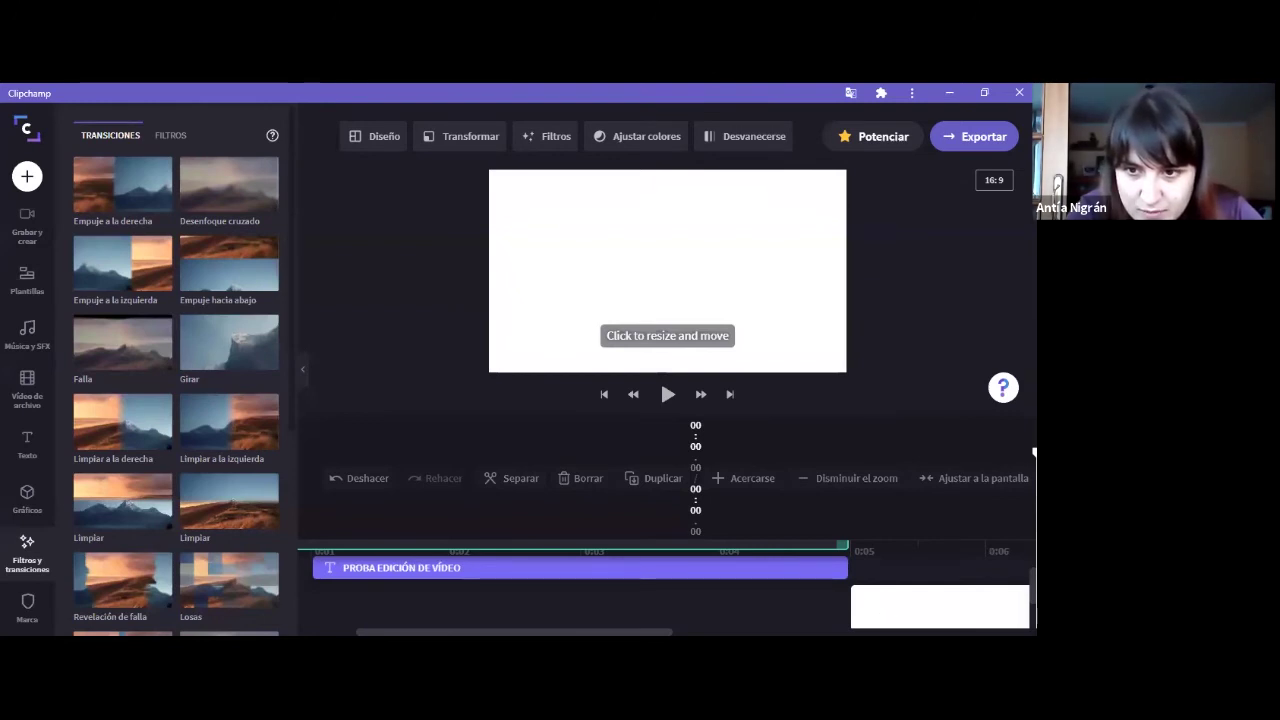
left_click(884, 590)
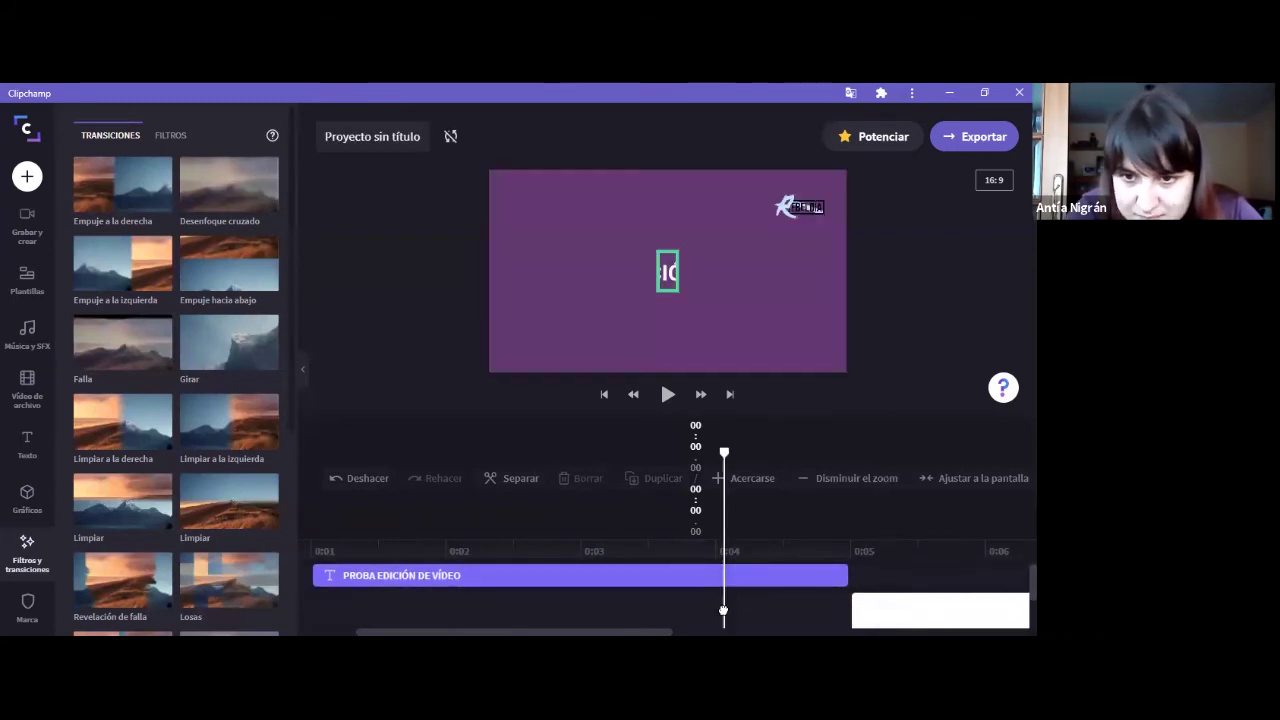
left_click(720, 583)
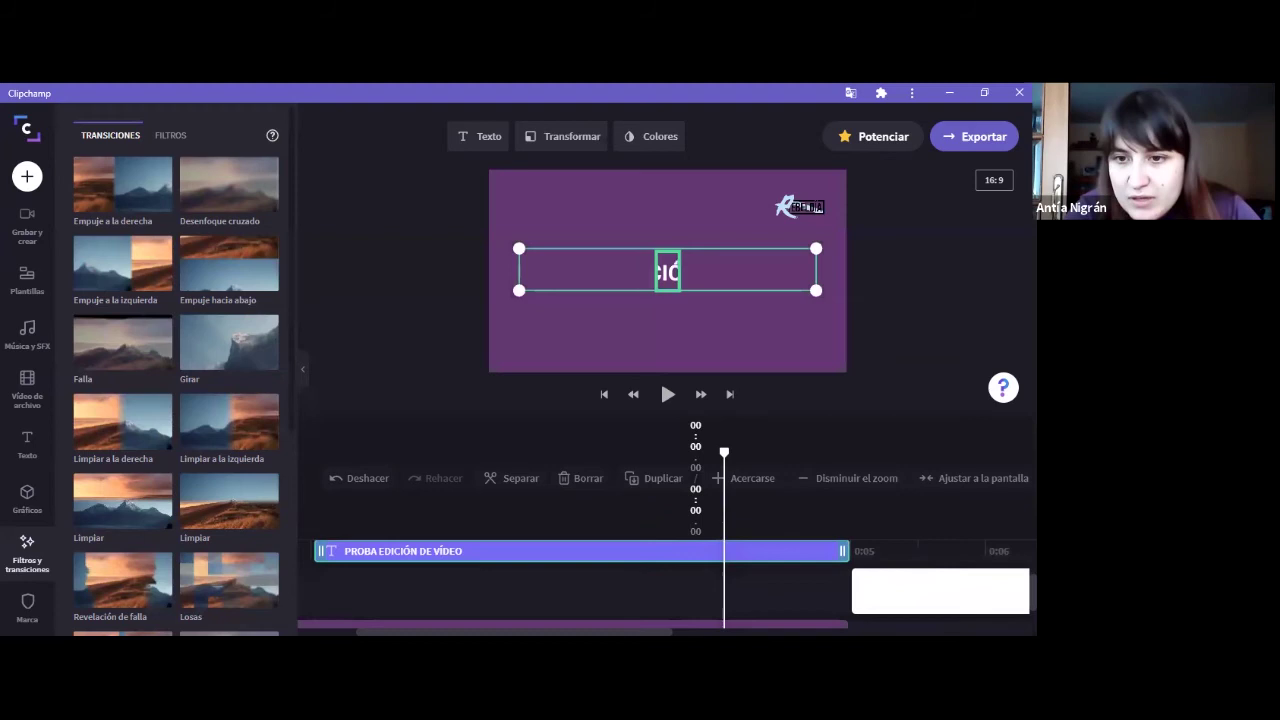
left_click(801, 551)
left_click_drag(772, 625, 803, 602)
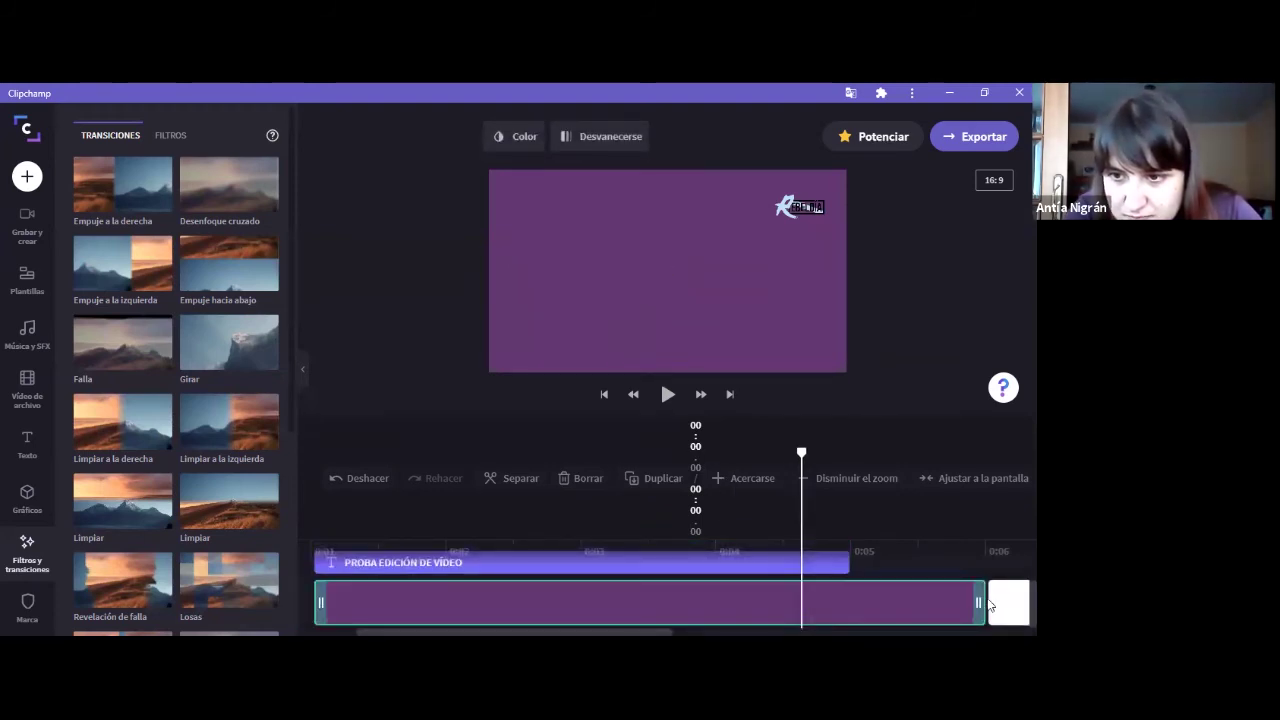
left_click_drag(937, 604, 849, 606)
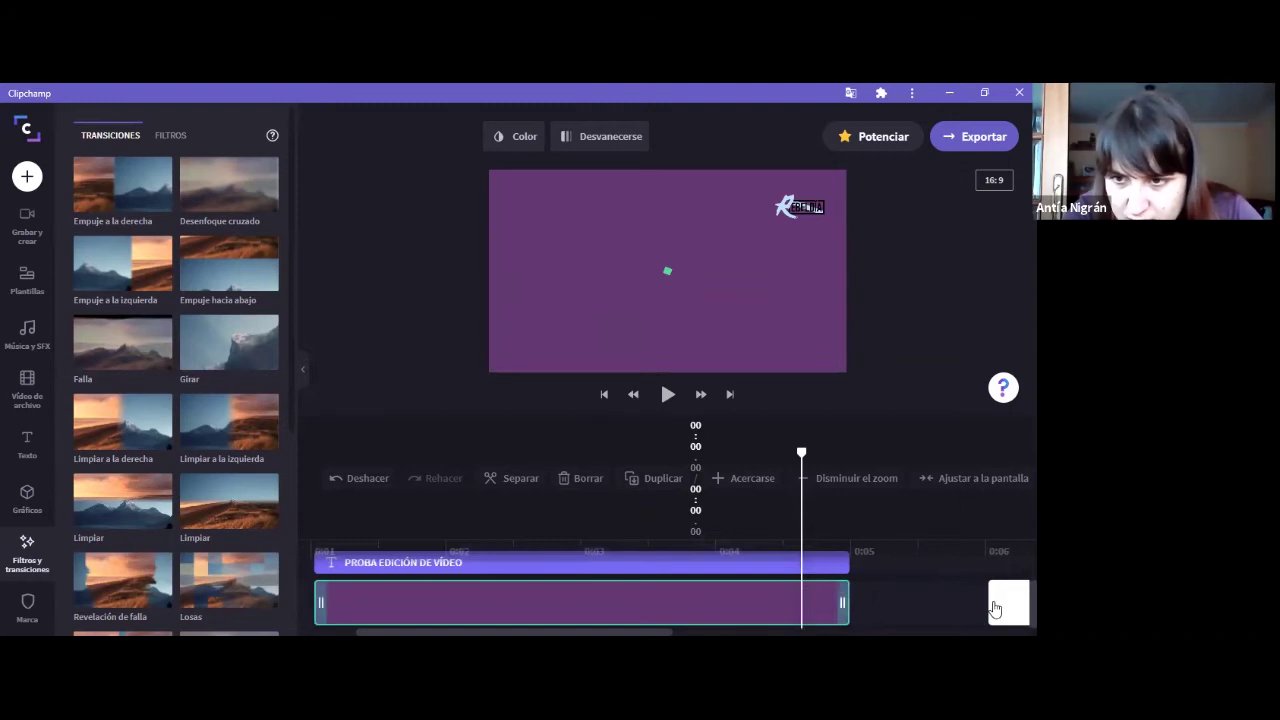
left_click(992, 601)
left_click_drag(992, 601, 853, 602)
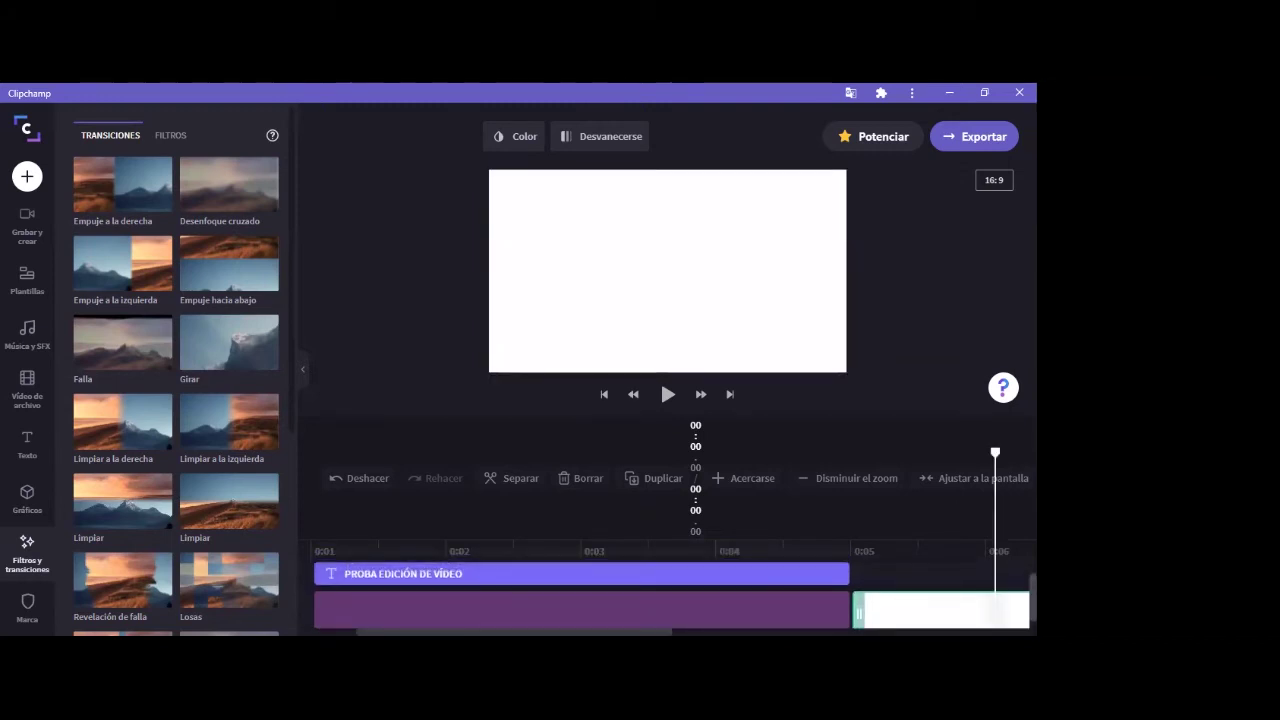
- Add a Desenfoque cruzado transition between the purple and white background clips and shorten its duration to about 0.8 s
mouse_move(194, 211)
left_mouse_down()
mouse_move(920, 608)
mouse_move(824, 590)
mouse_move(825, 601)
left_mouse_up()
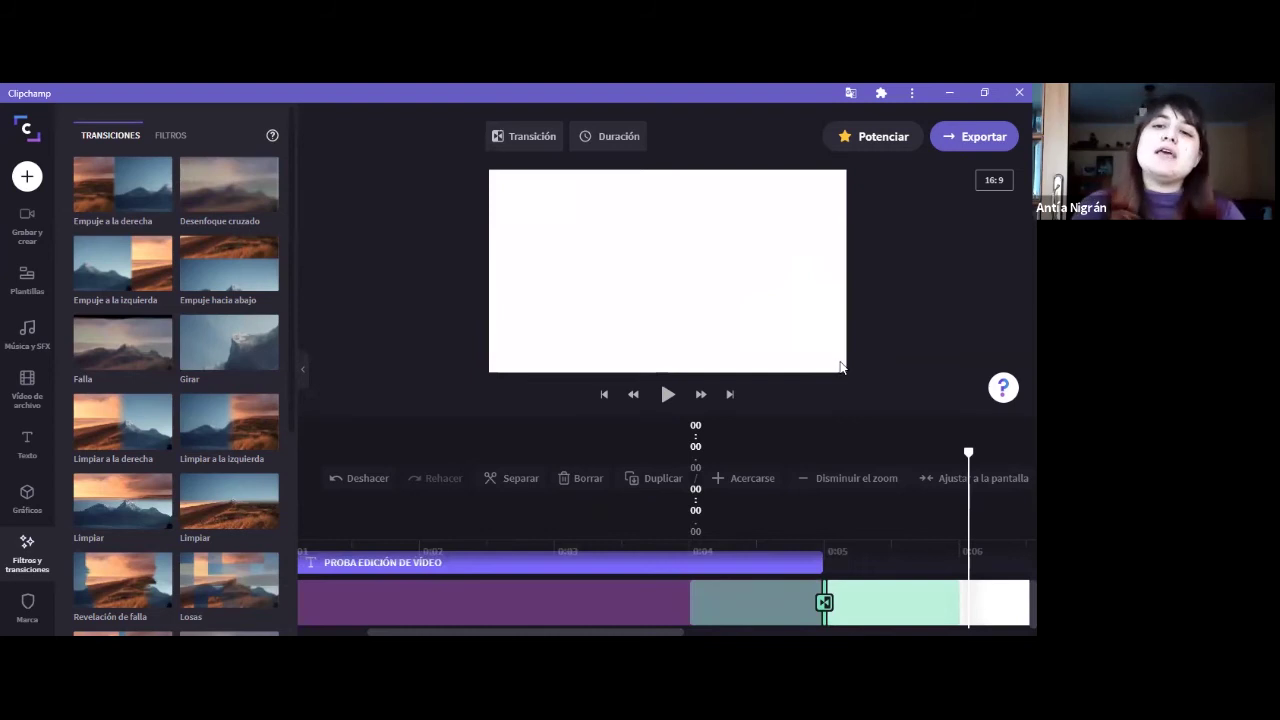
left_click(577, 143)
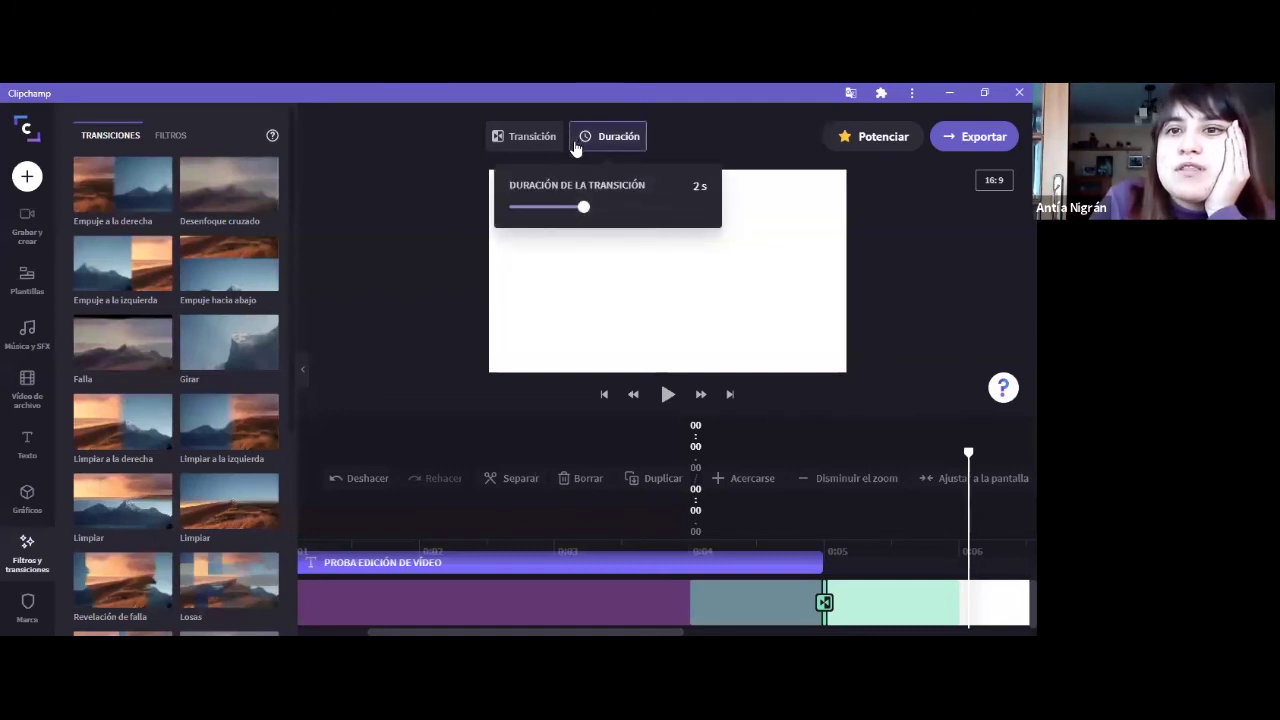
left_click_drag(586, 214, 535, 213)
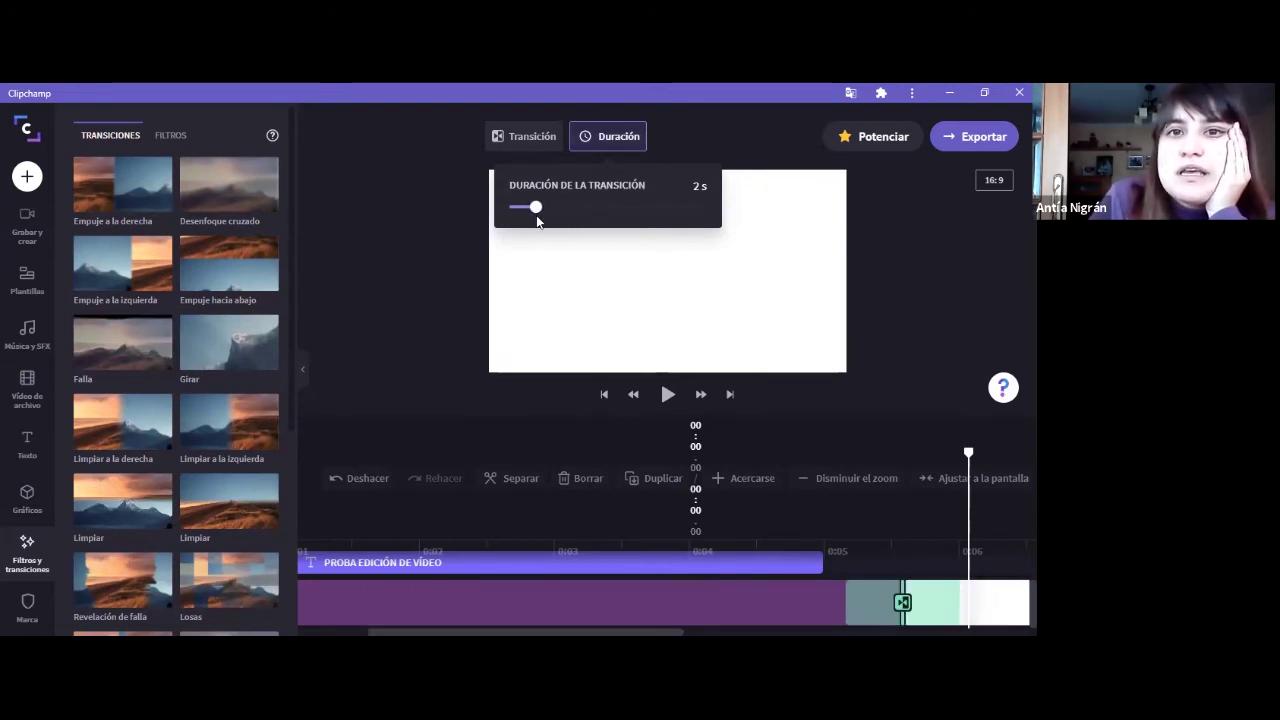
- Look through the available types for the selected transition, keeping Desenfoque cruzado
left_click(517, 138)
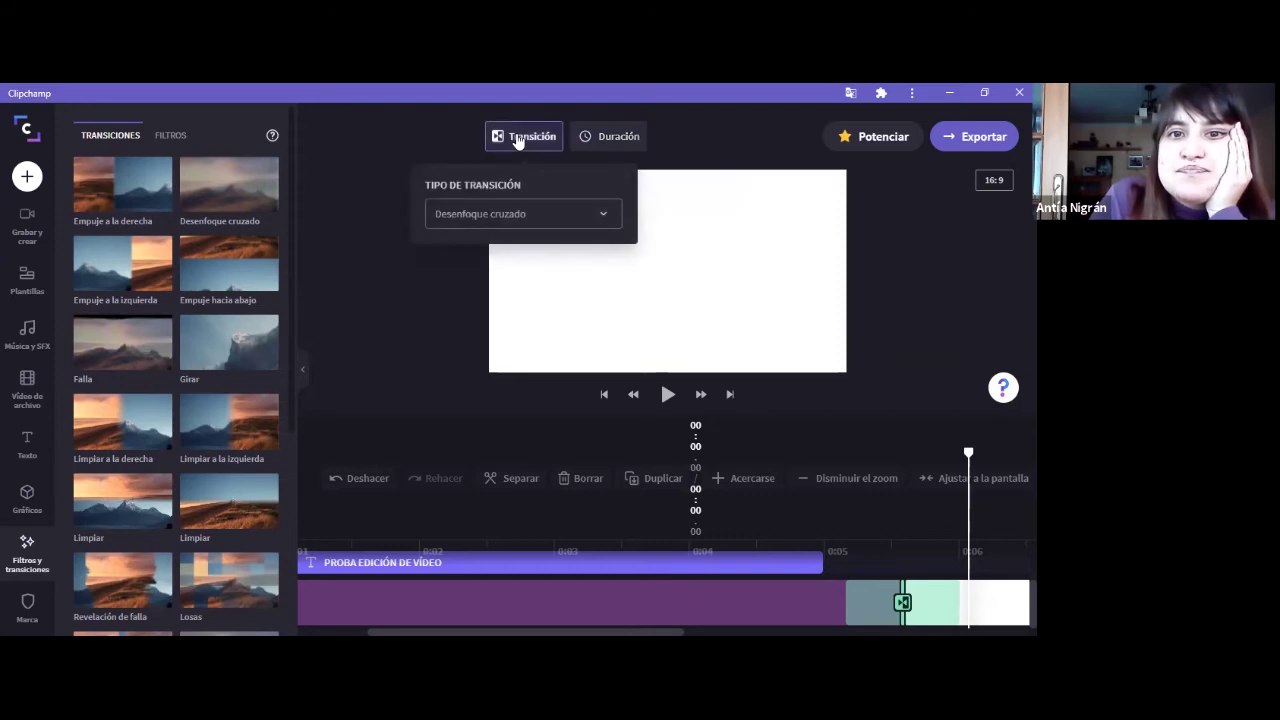
left_click(549, 217)
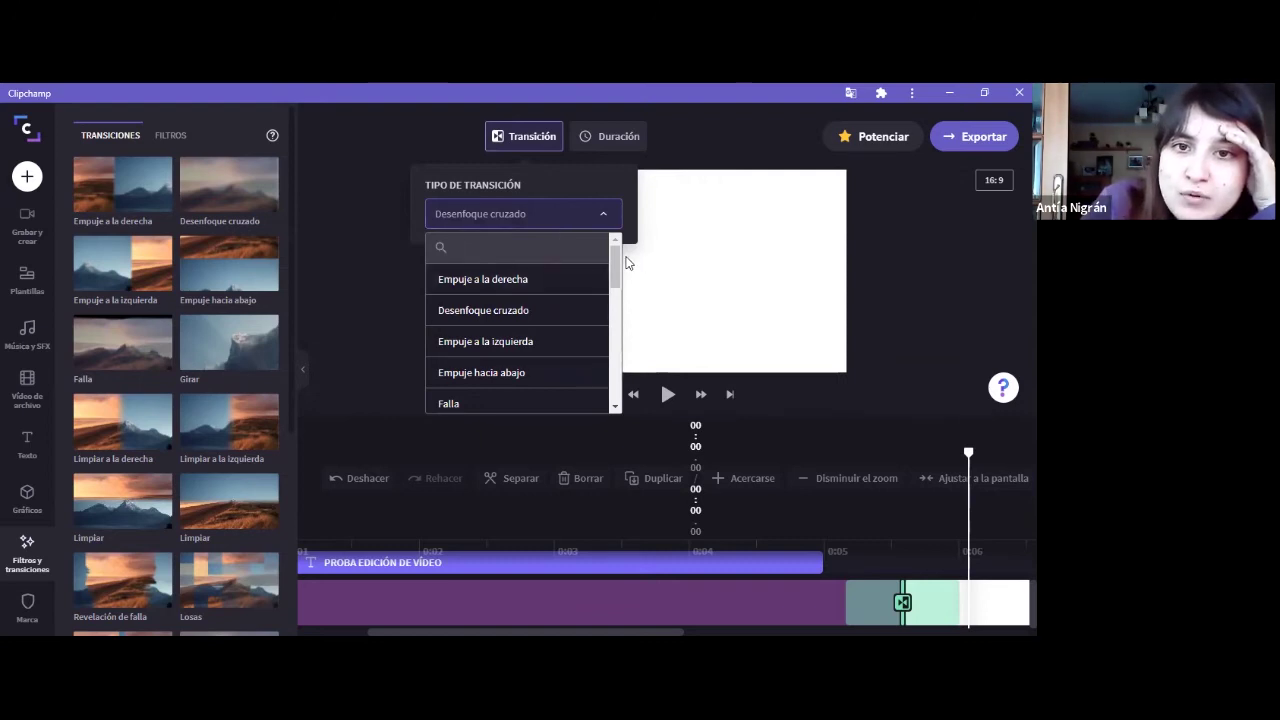
left_click_drag(617, 255, 731, 331)
left_click(907, 430)
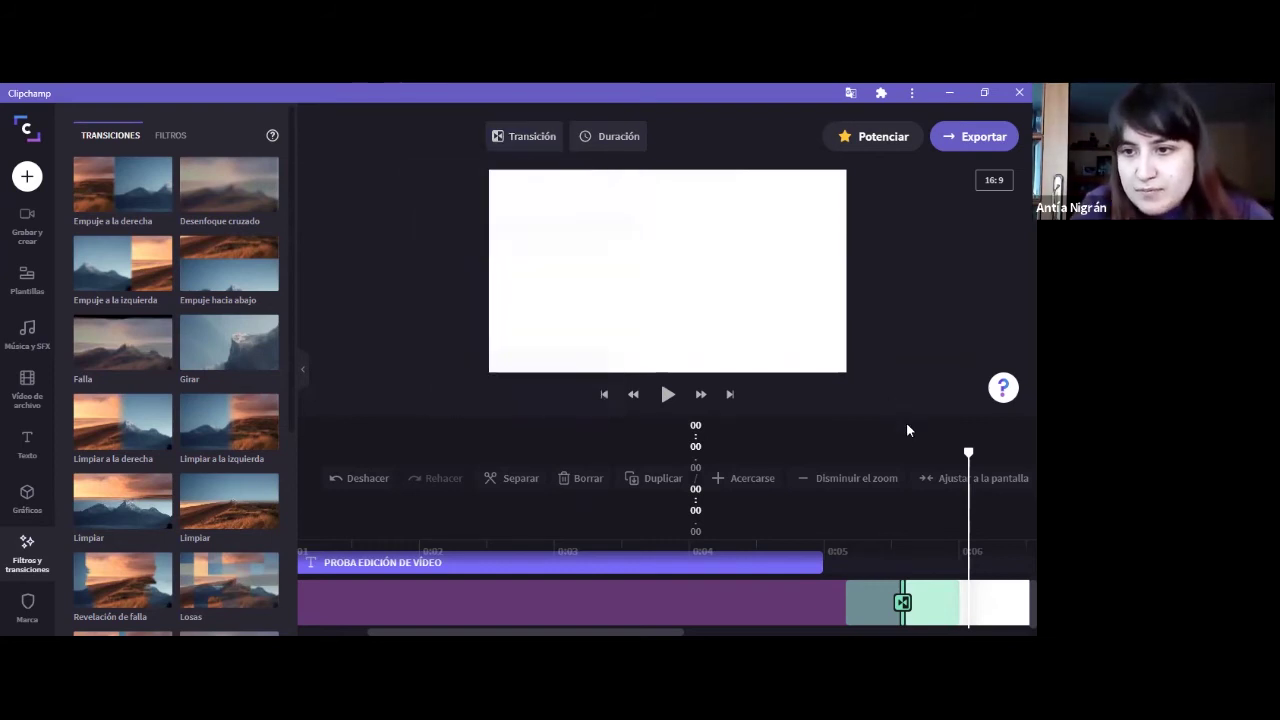
- Play back the section around the transition from the purple background to the white background
left_click(634, 396)
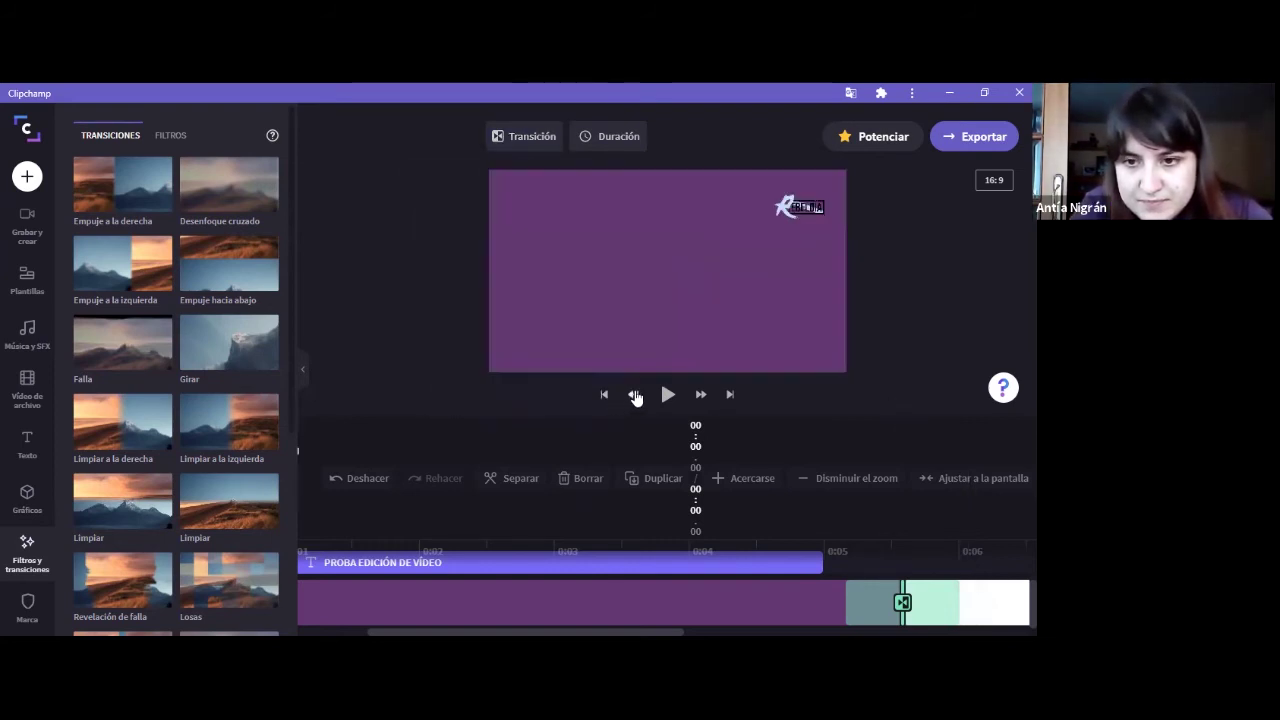
left_click(668, 394)
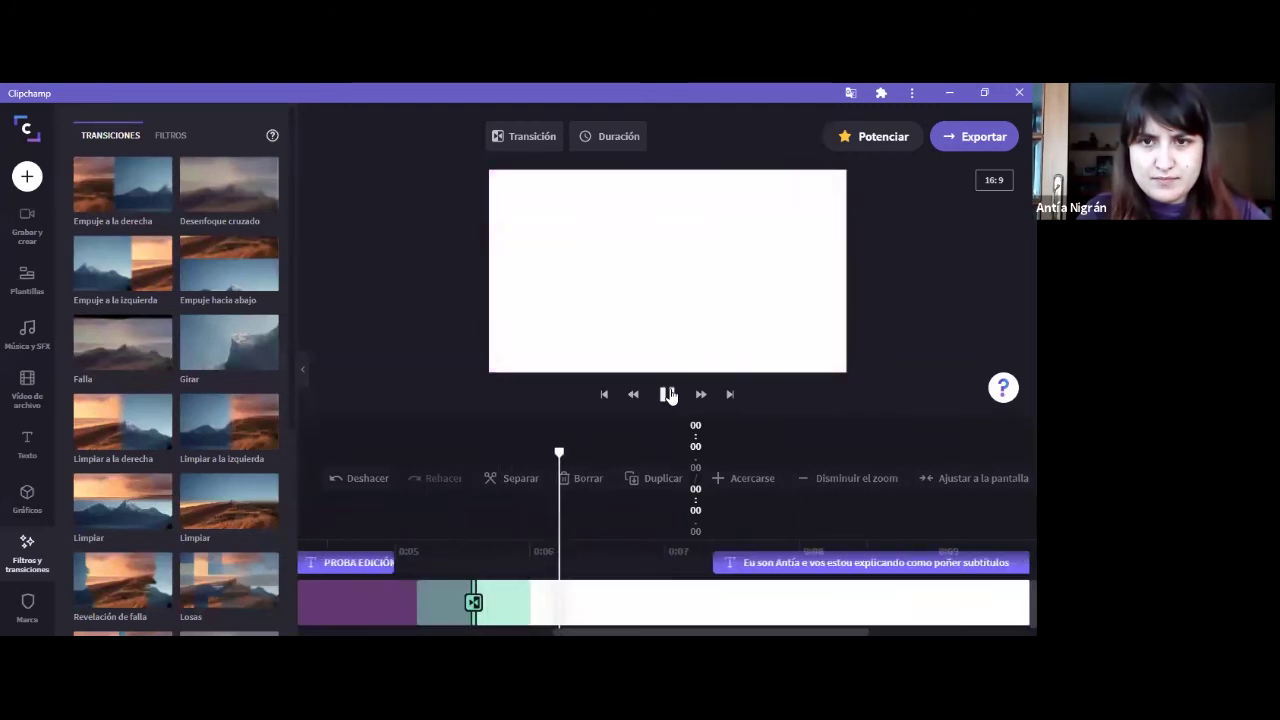
left_click(668, 394)
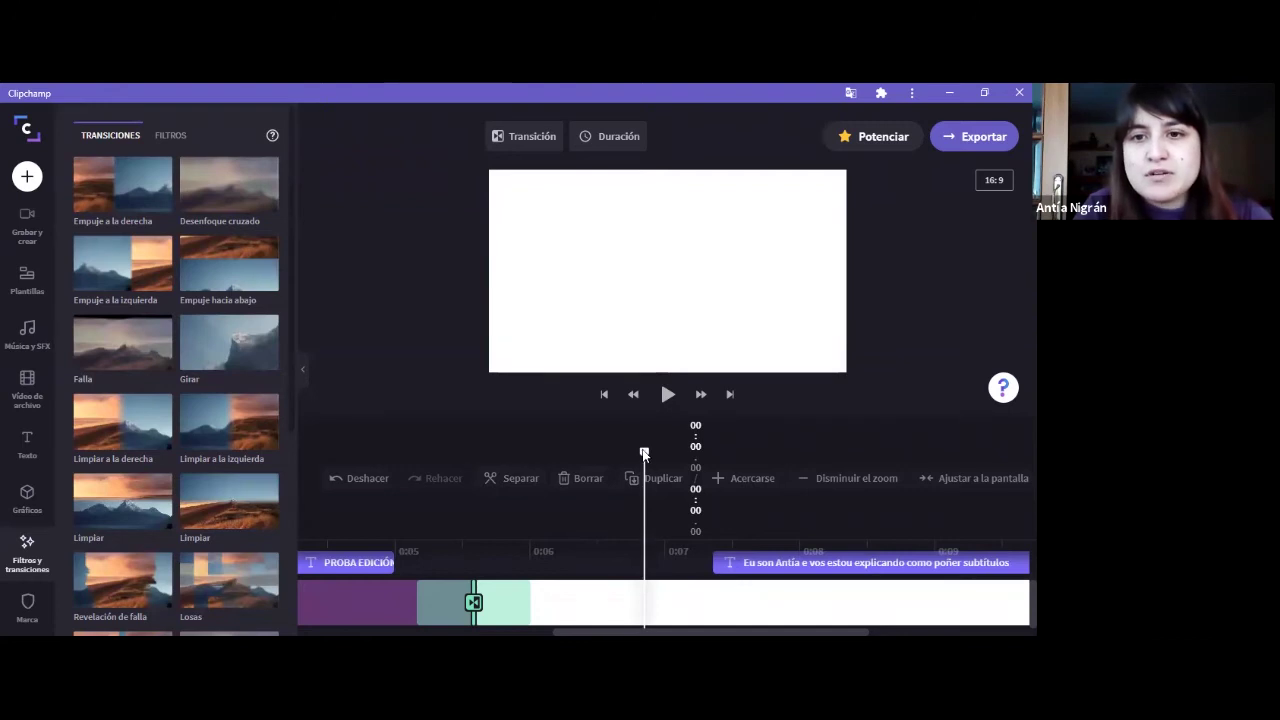
left_click_drag(515, 610, 646, 609)
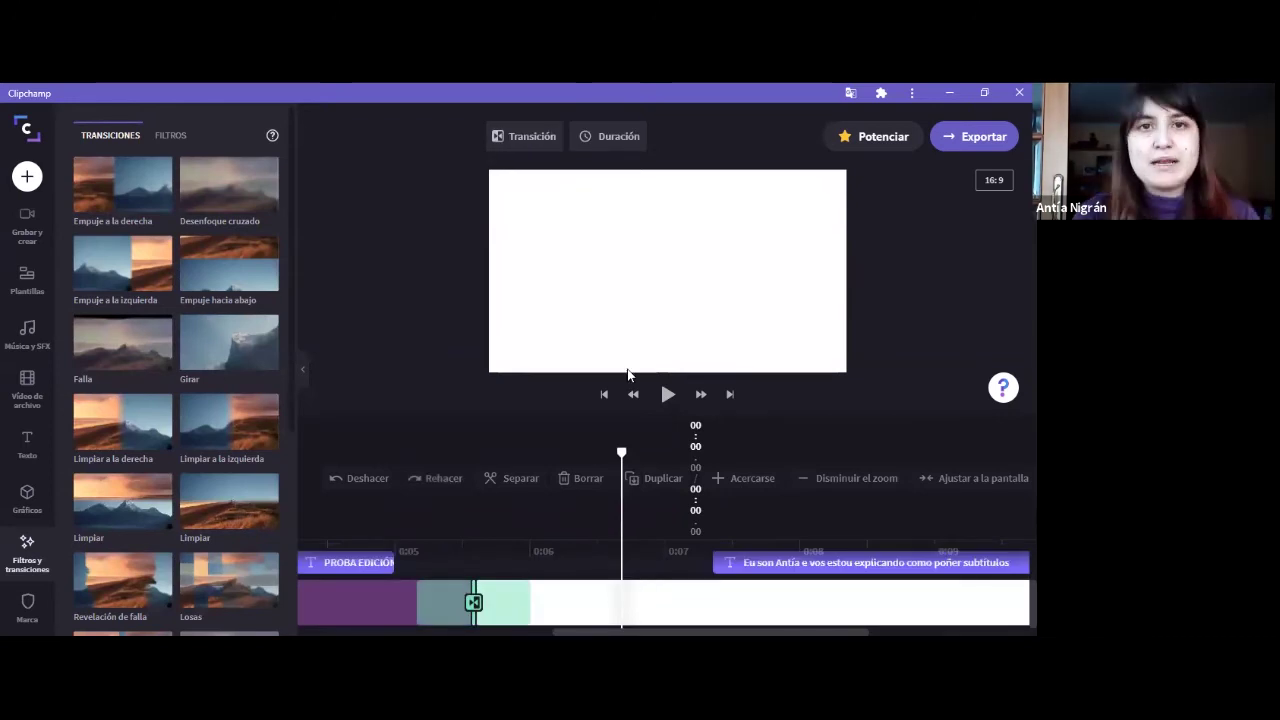
- Add the free stock video "Hippo mira lejos de la cámara" to the timeline and open the full Siempre libre category
left_click(303, 368)
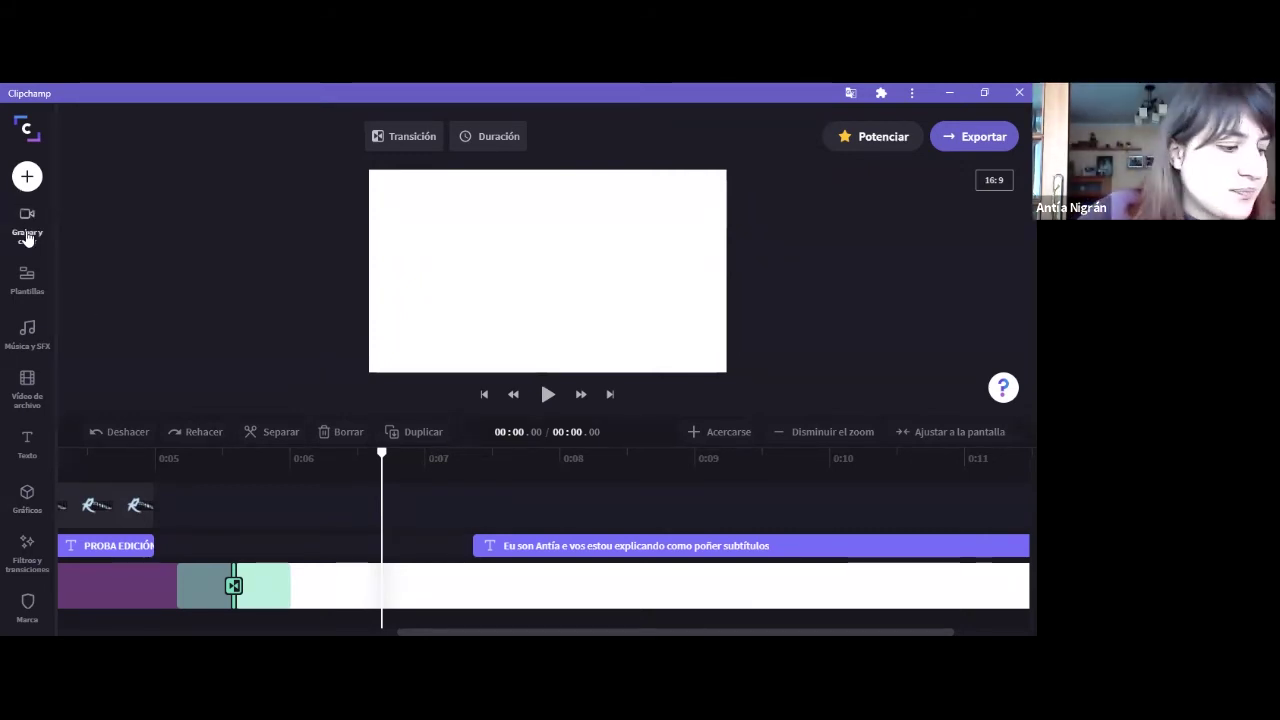
left_click(28, 282)
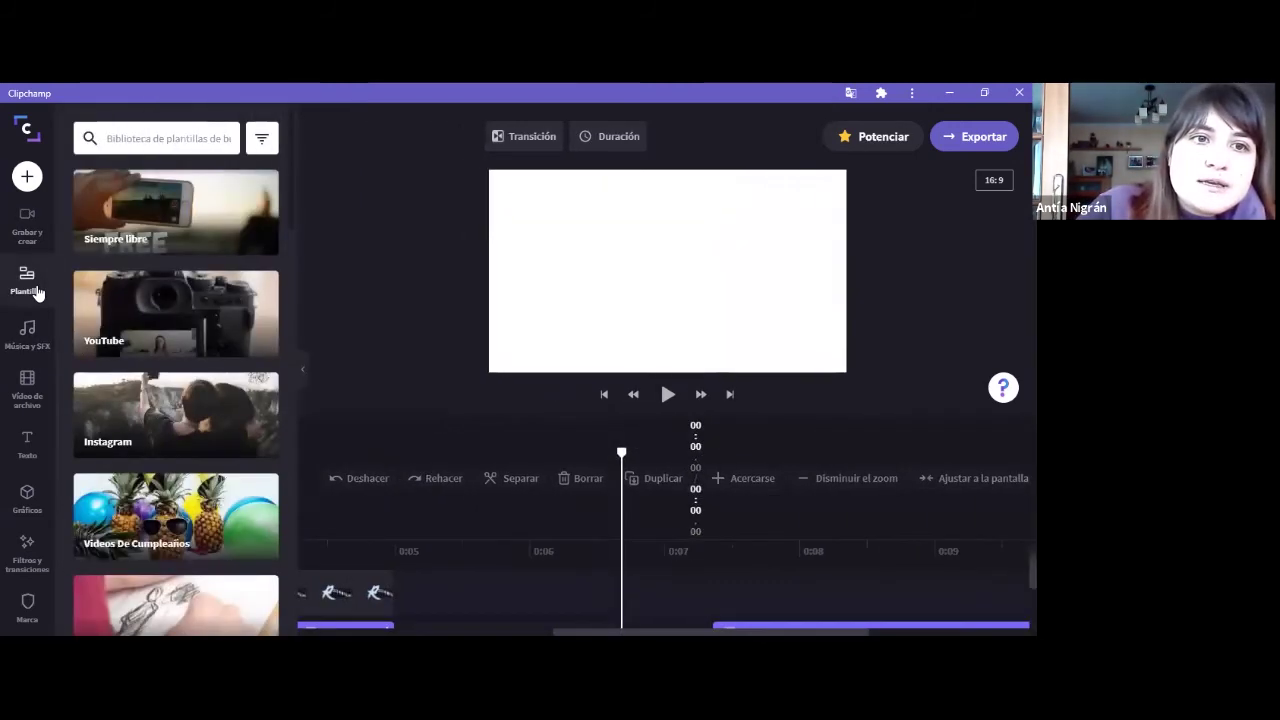
left_click(32, 392)
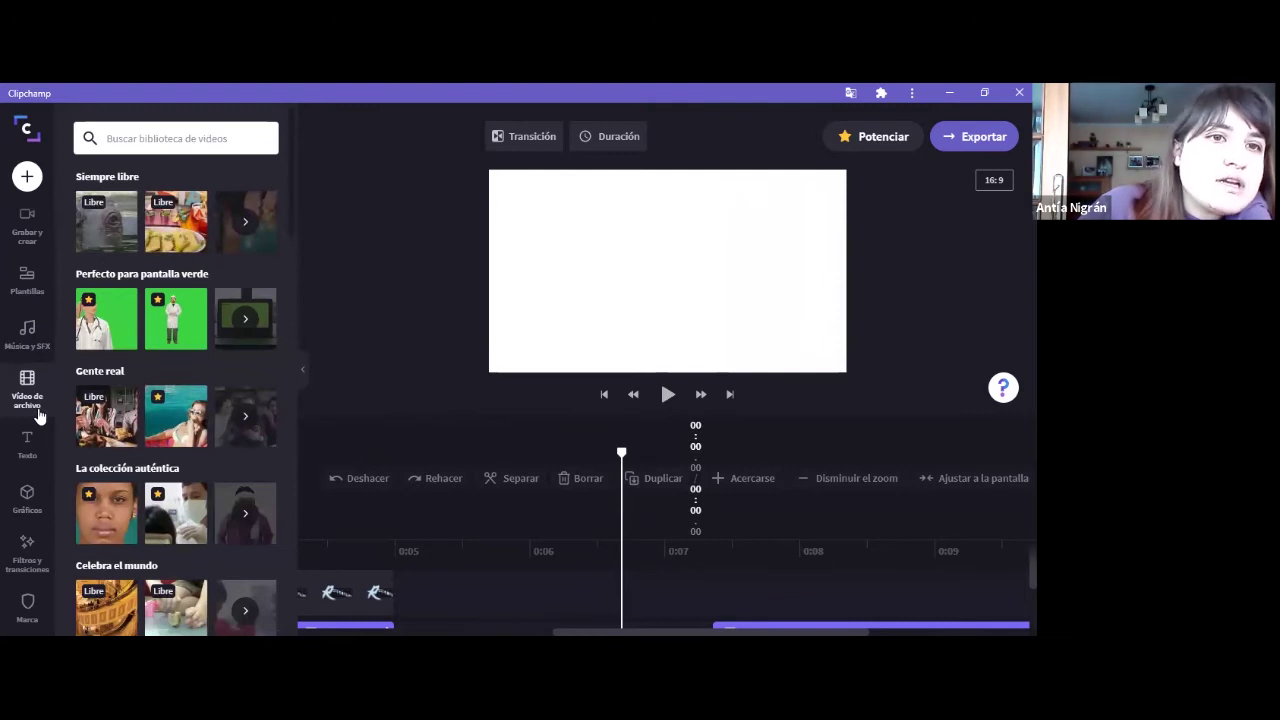
mouse_move(93, 226)
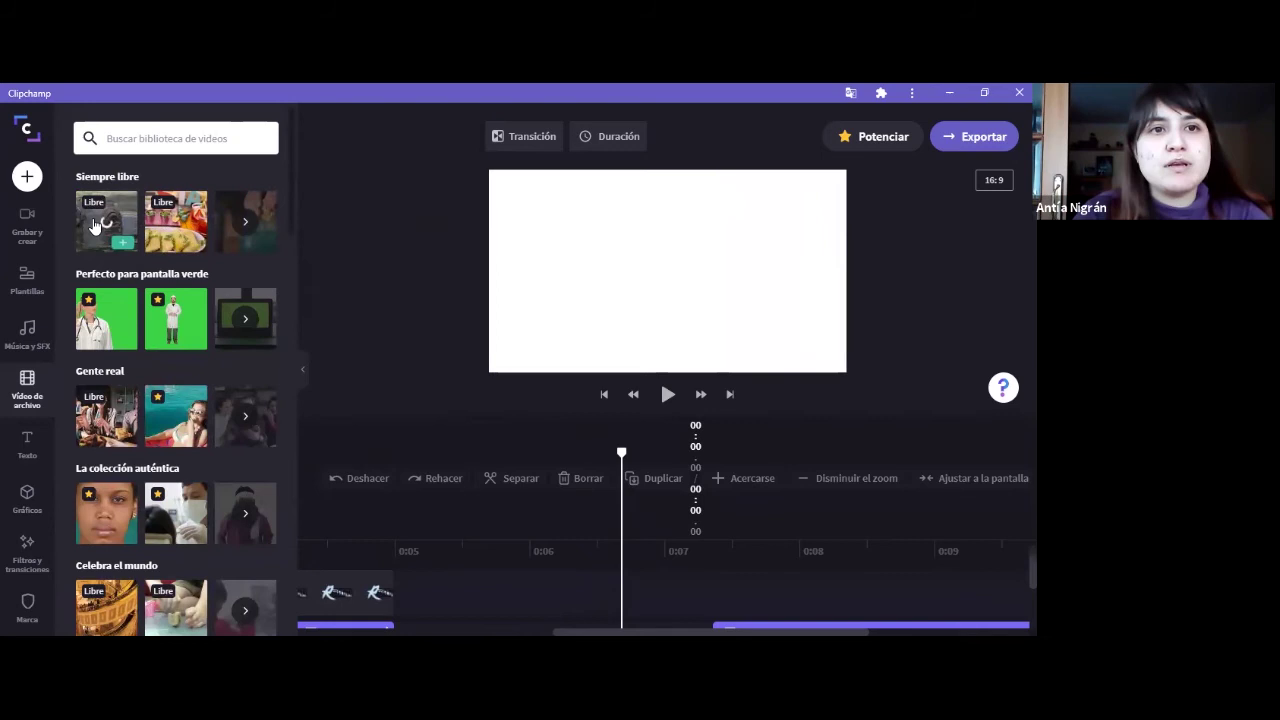
left_click(92, 216)
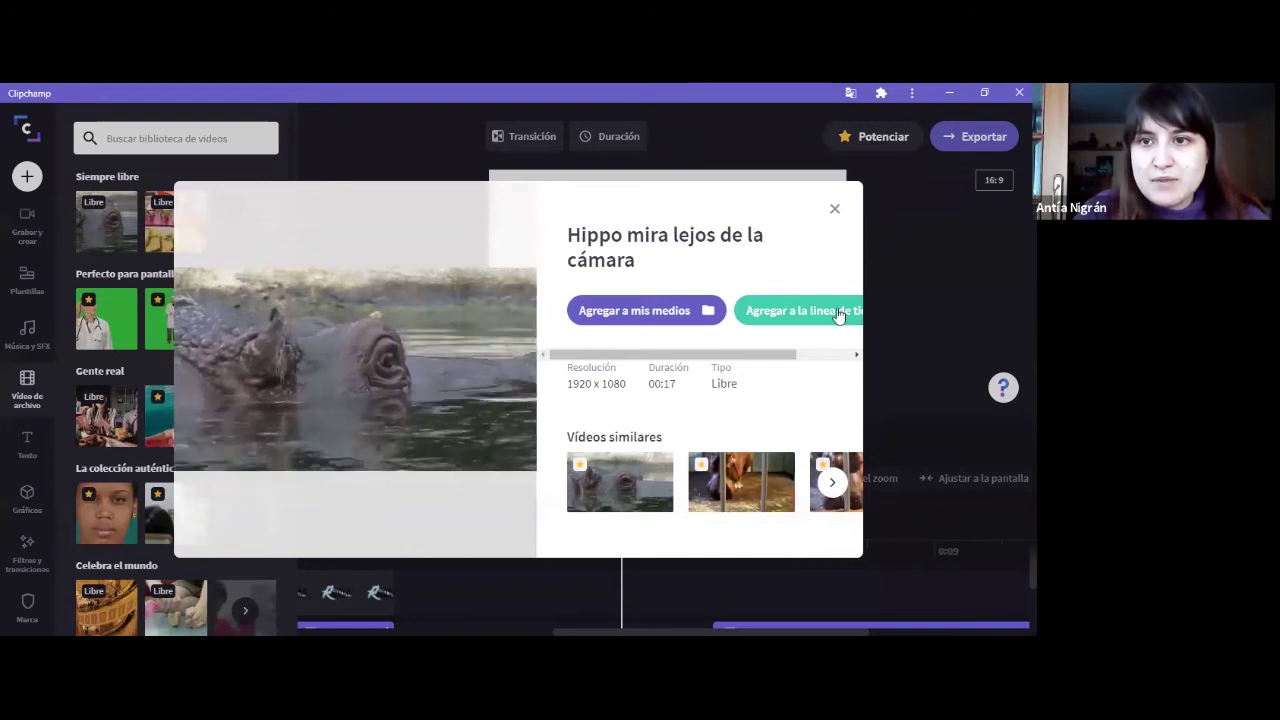
left_click(776, 322)
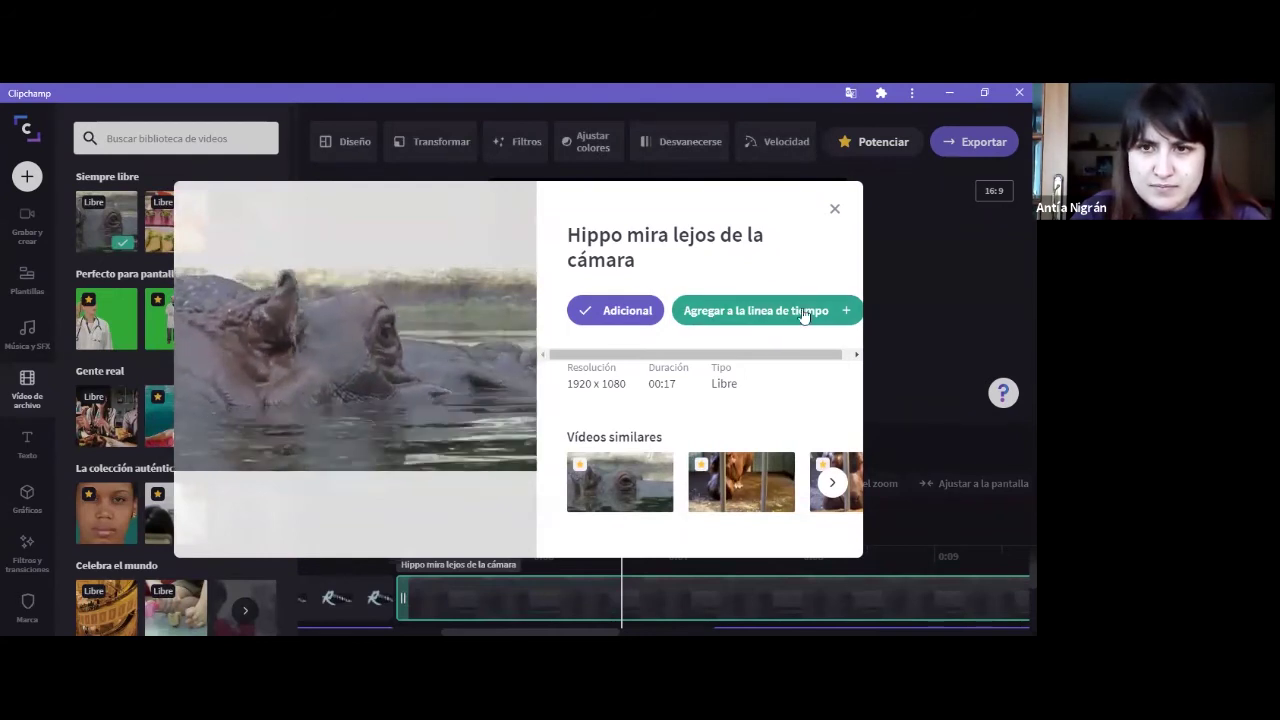
left_click(835, 211)
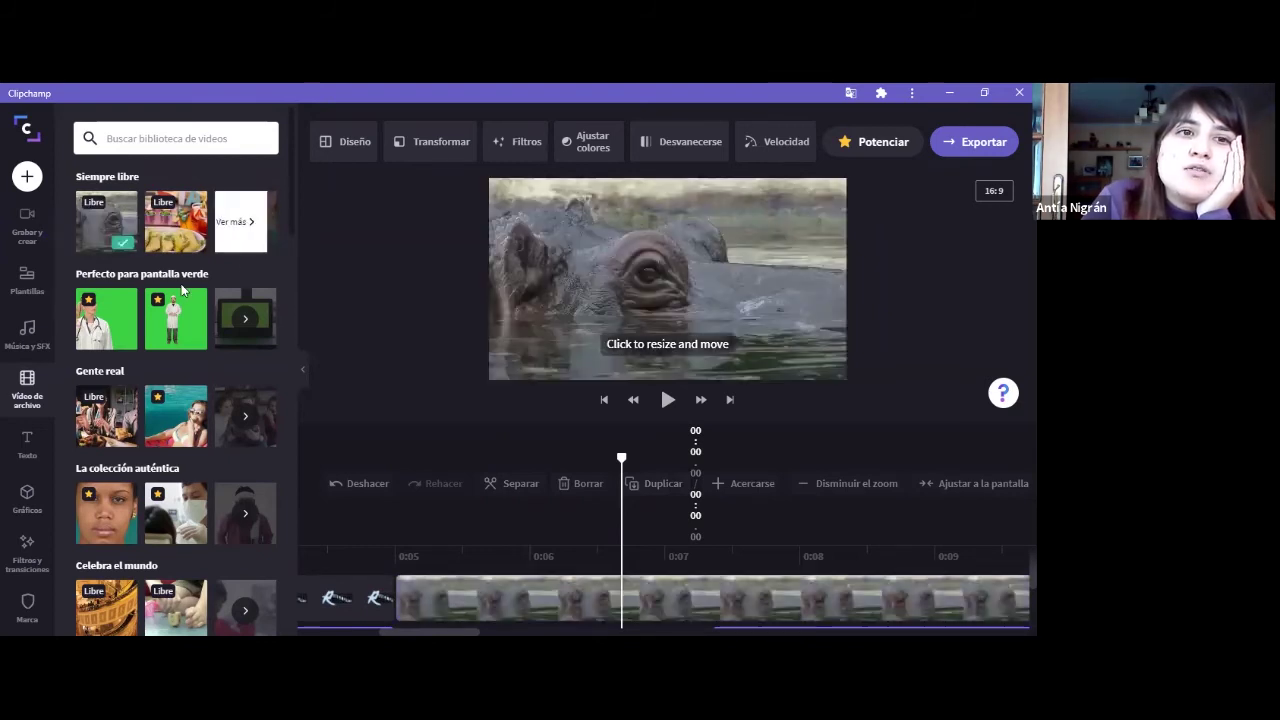
left_click(239, 238)
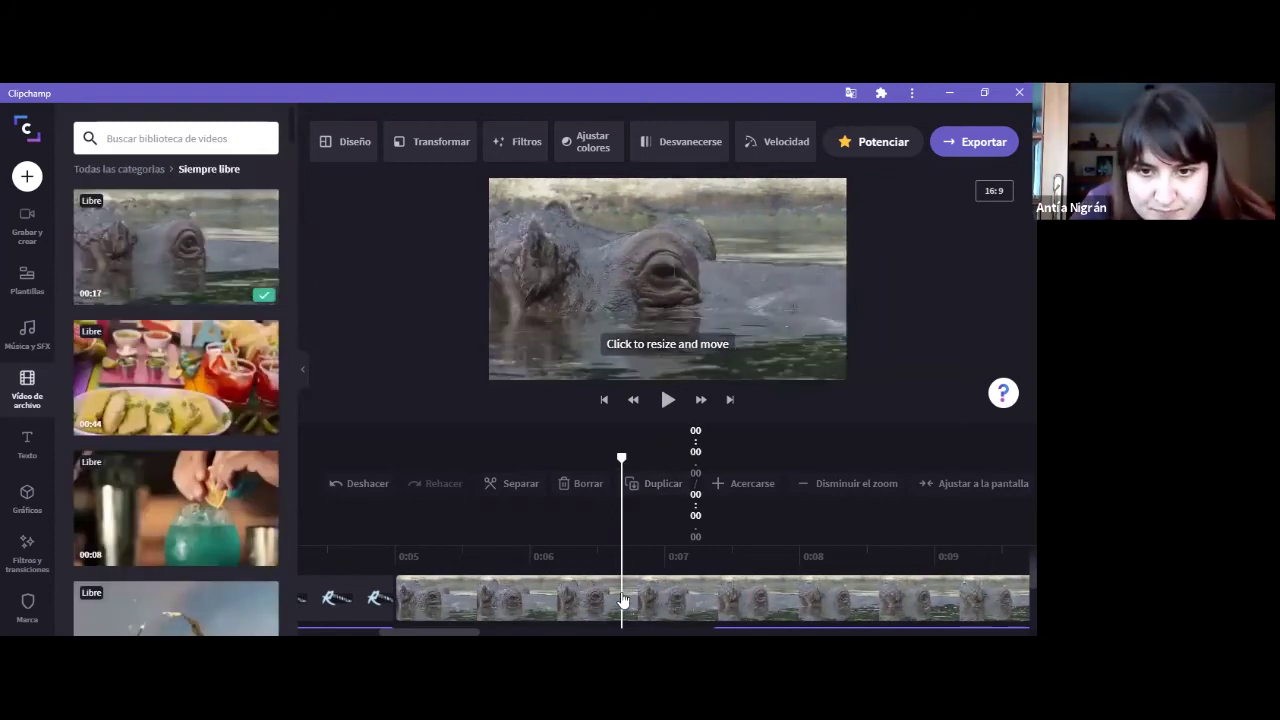
- Move the hippo clip onto the background track, right after the end of the white clip at about 12.2 s
left_click_drag(622, 600, 711, 606)
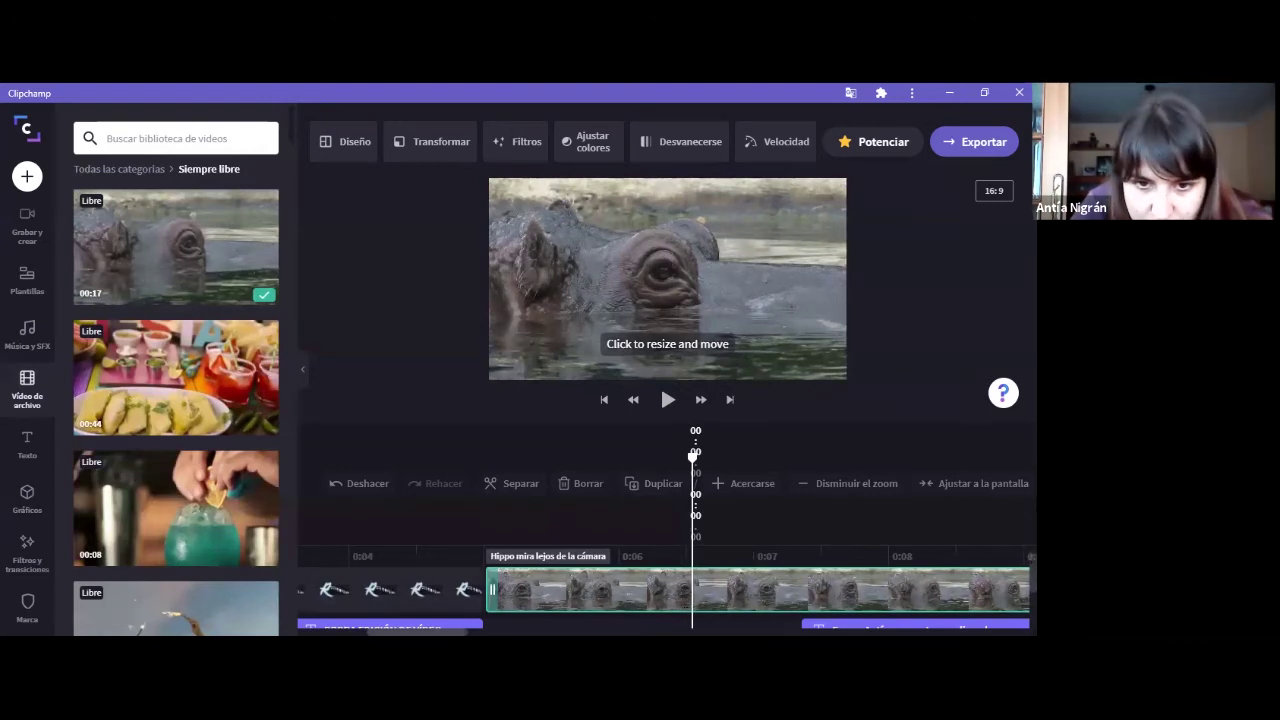
scroll(569, 606, "right", 5)
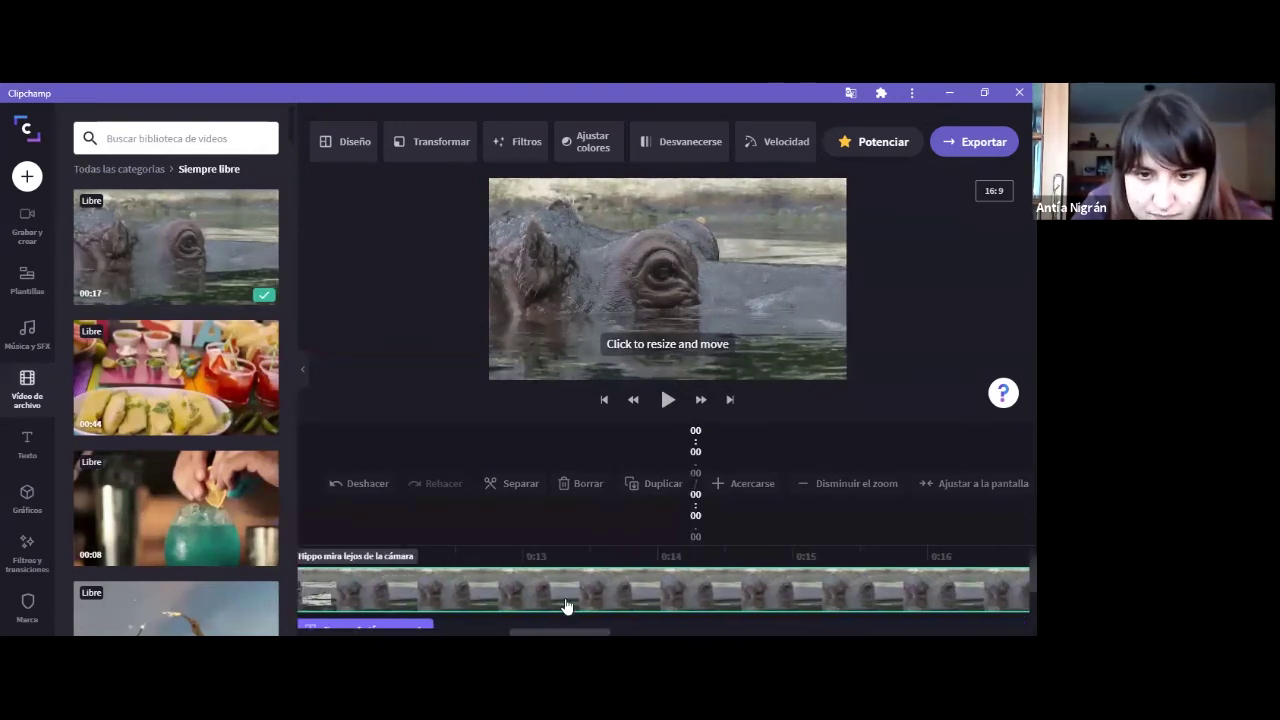
scroll(666, 604, "right", 4)
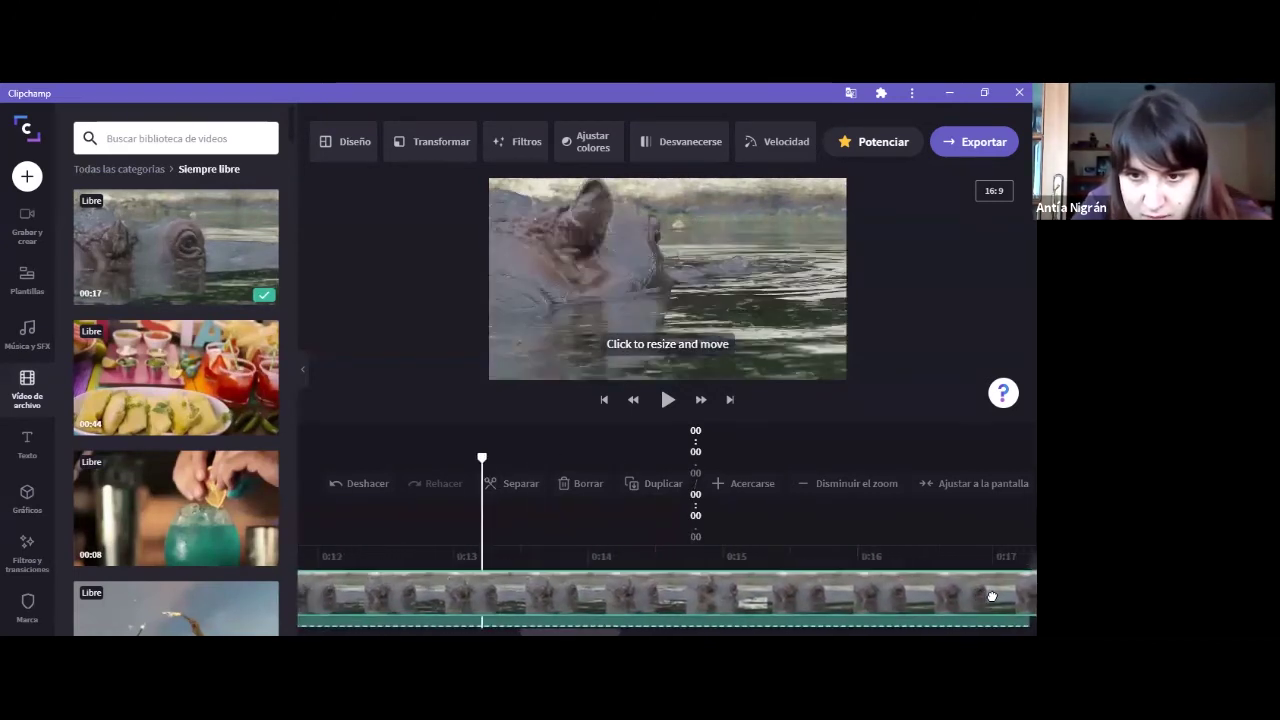
mouse_move(666, 604)
left_mouse_down()
mouse_move(486, 600)
mouse_move(683, 603)
left_mouse_up()
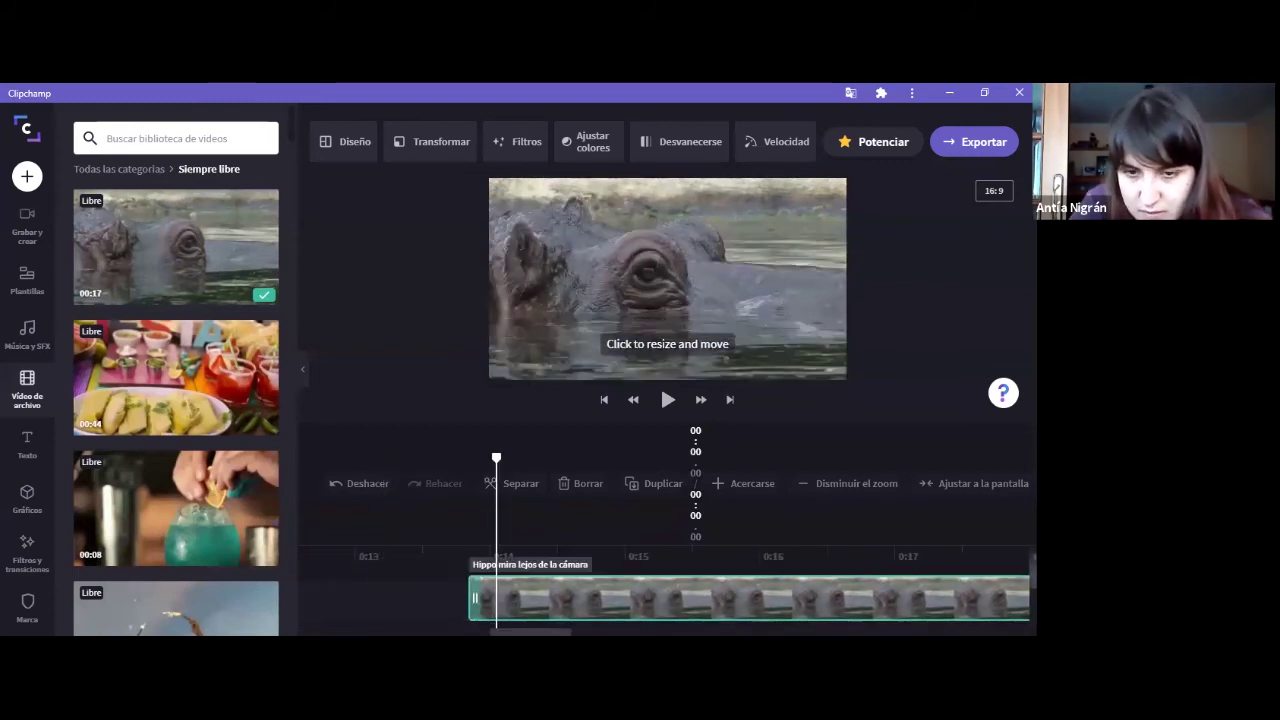
scroll(720, 585, "left", 3)
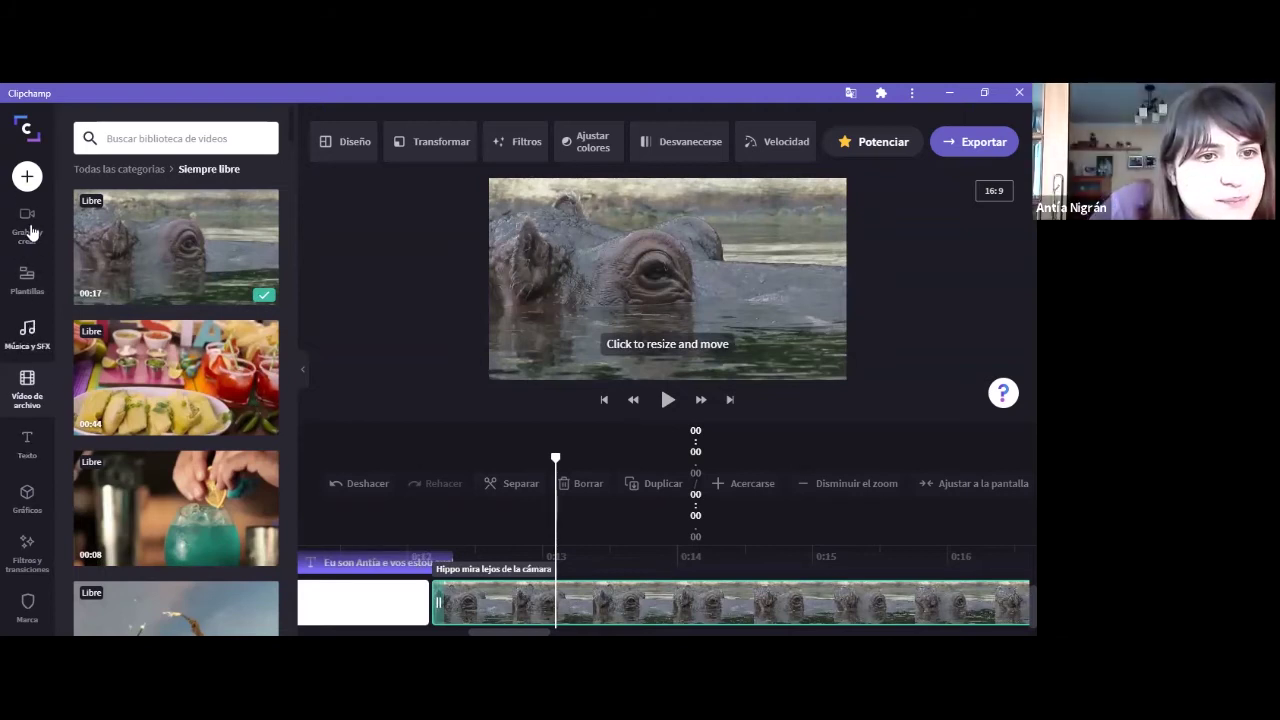
- Add a Desenfoque cruzado transition between the white background and the hippo clip, and play it back
left_click(31, 540)
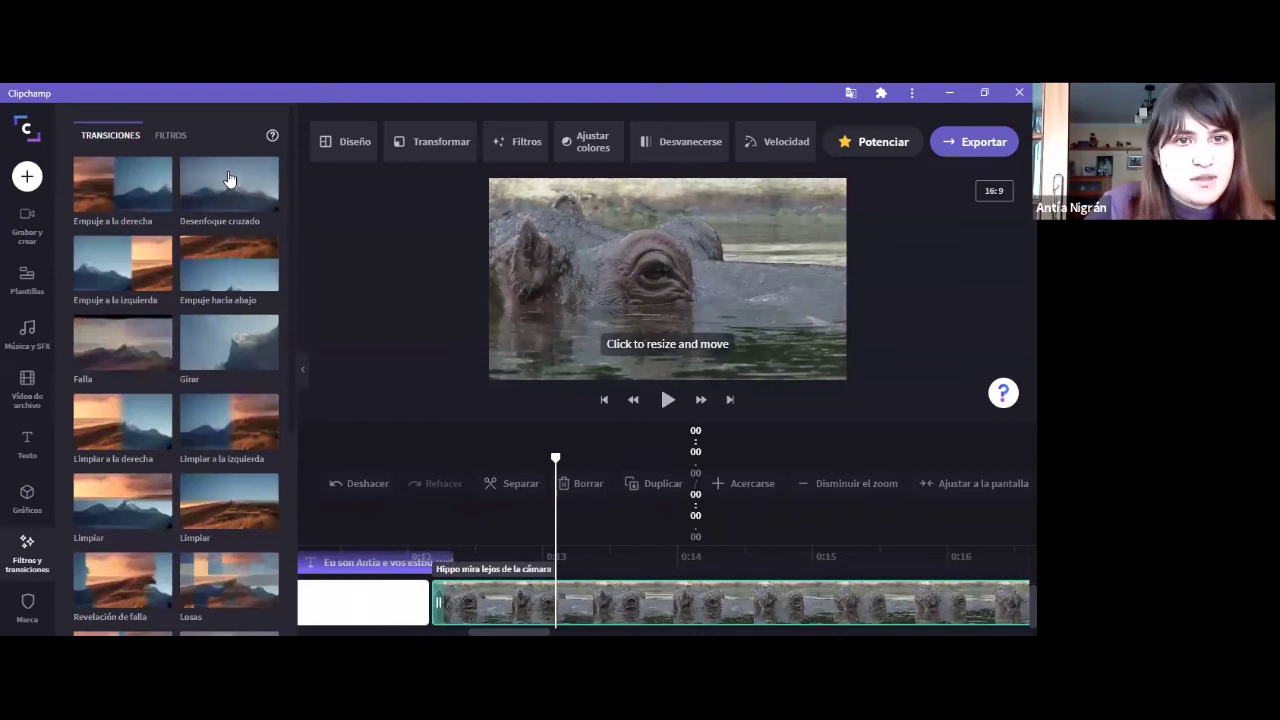
mouse_move(229, 181)
left_mouse_down()
mouse_move(400, 410)
mouse_move(408, 530)
mouse_move(470, 605)
mouse_move(532, 601)
left_mouse_up()
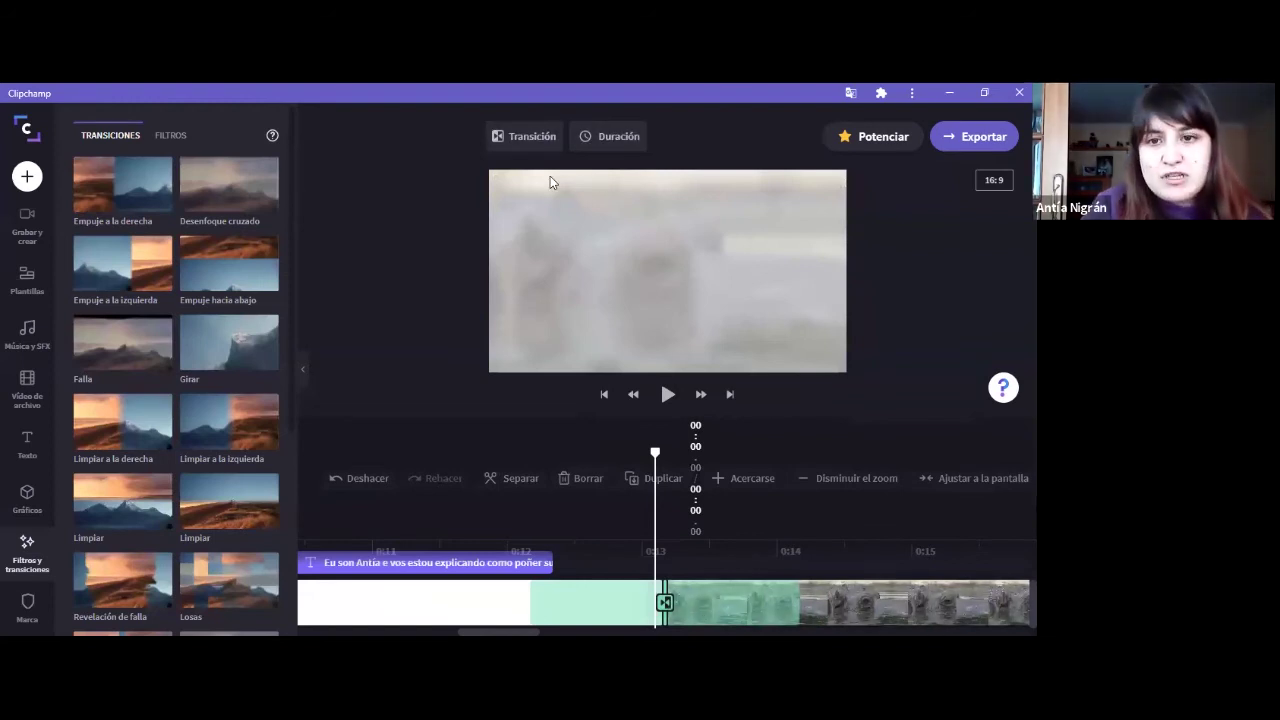
left_click(634, 396)
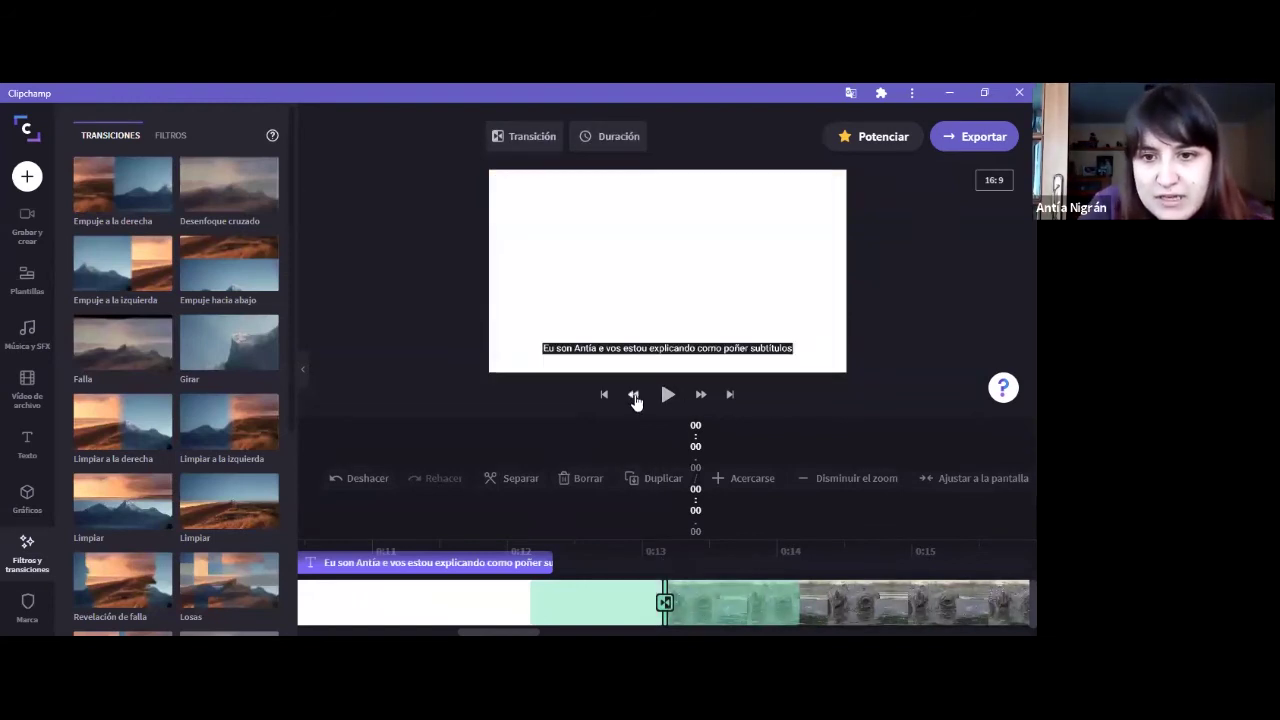
left_click(668, 396)
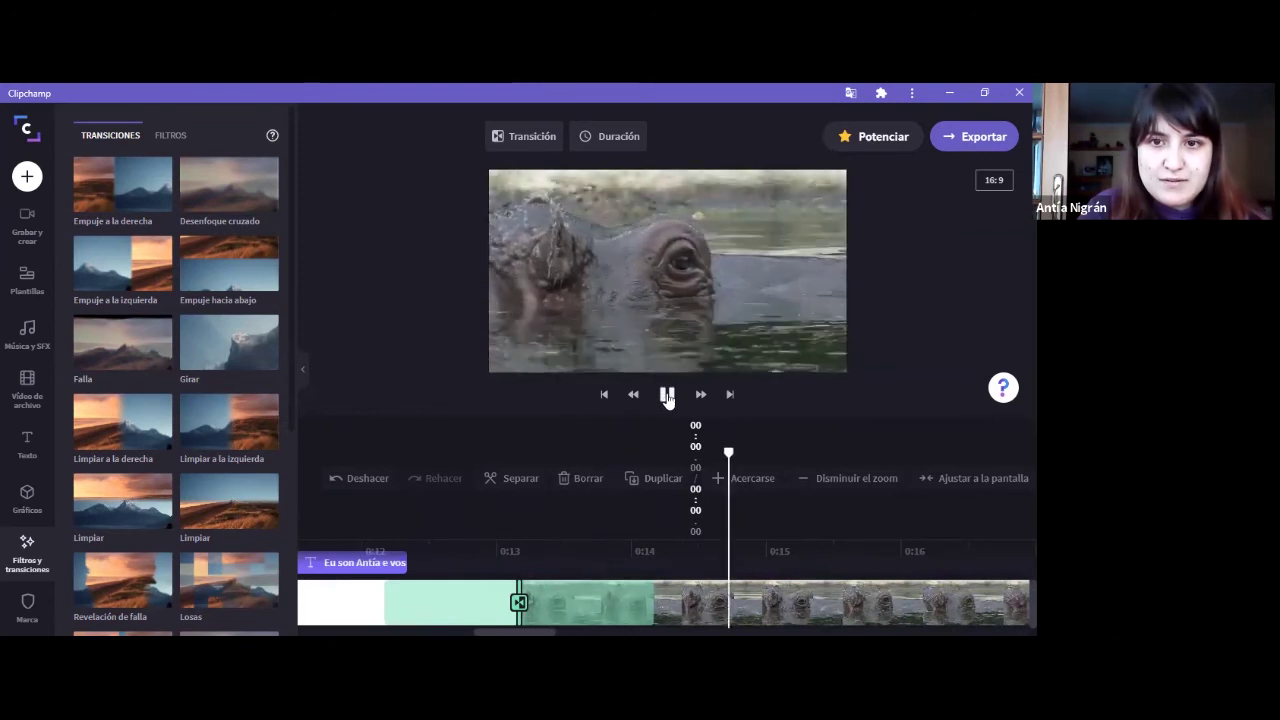
- Pause the playback and look through the remaining transitions in the library
left_click(667, 395)
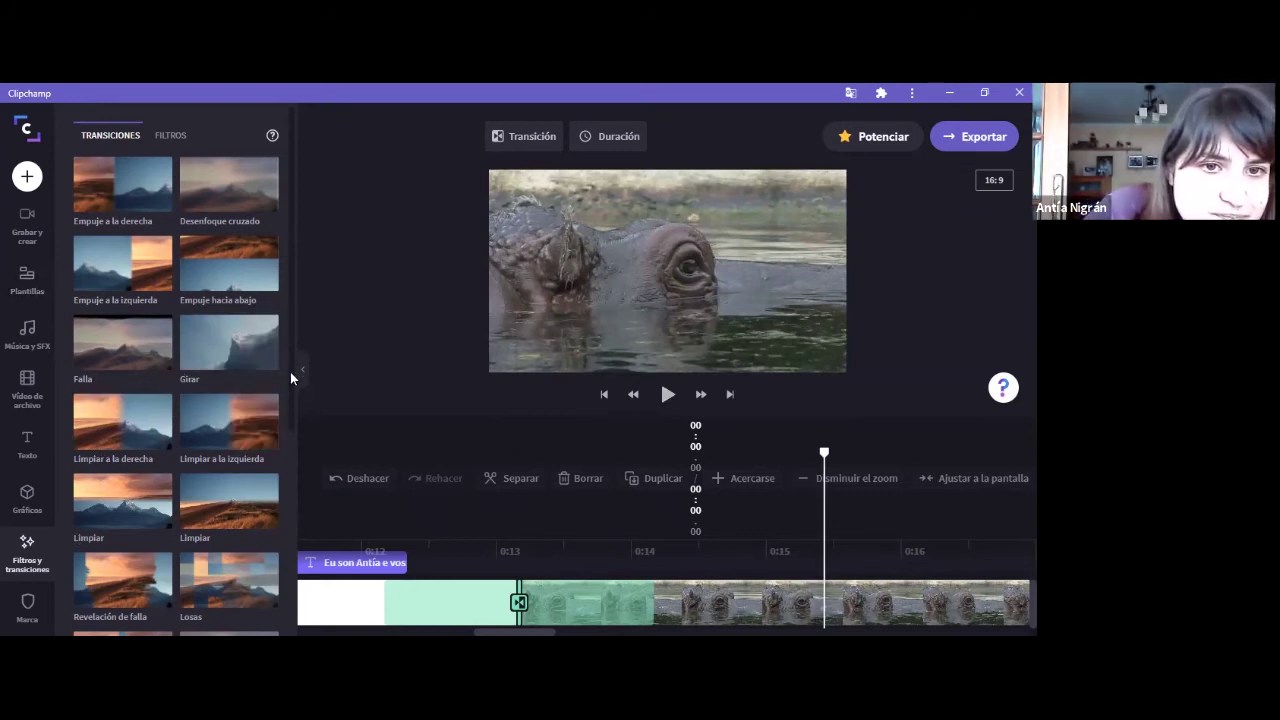
scroll(293, 519, "down", 5)
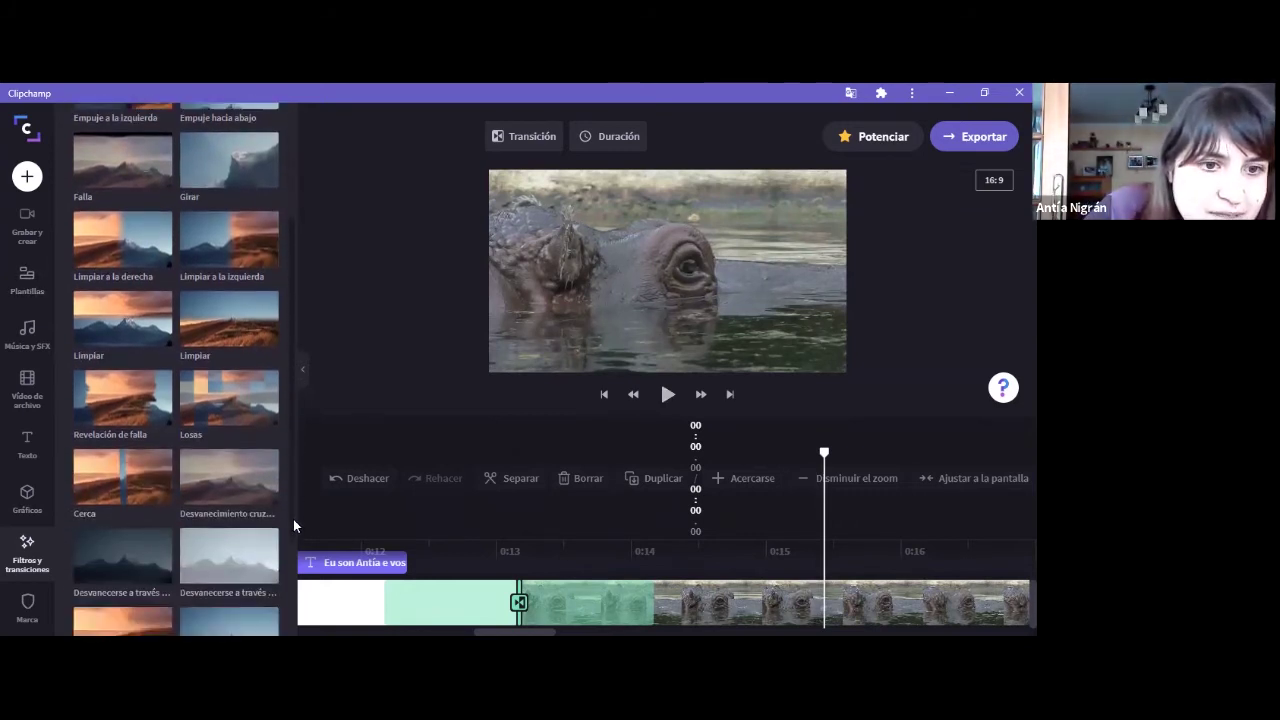
scroll(291, 570, "down", 1)
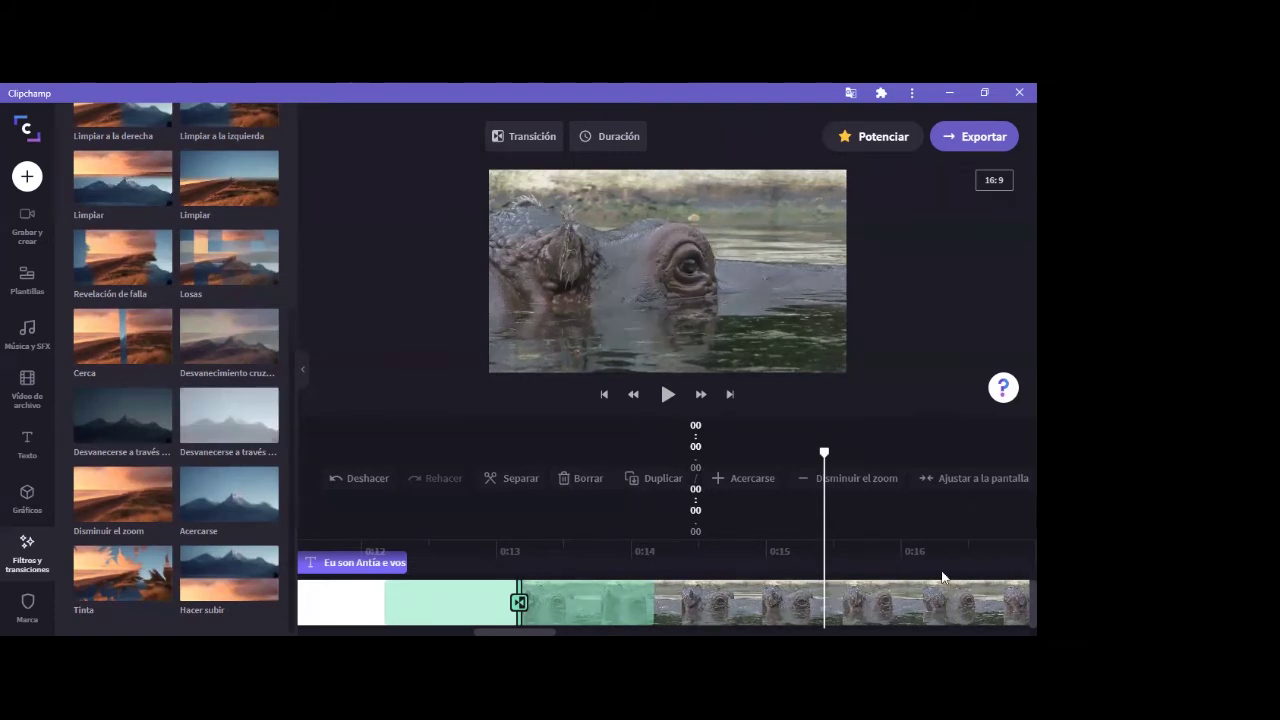
- Extend the LOGOazul-01.png logo clip to the end of the subtitle, at about 12.3 s
scroll(667, 597, "up", 2)
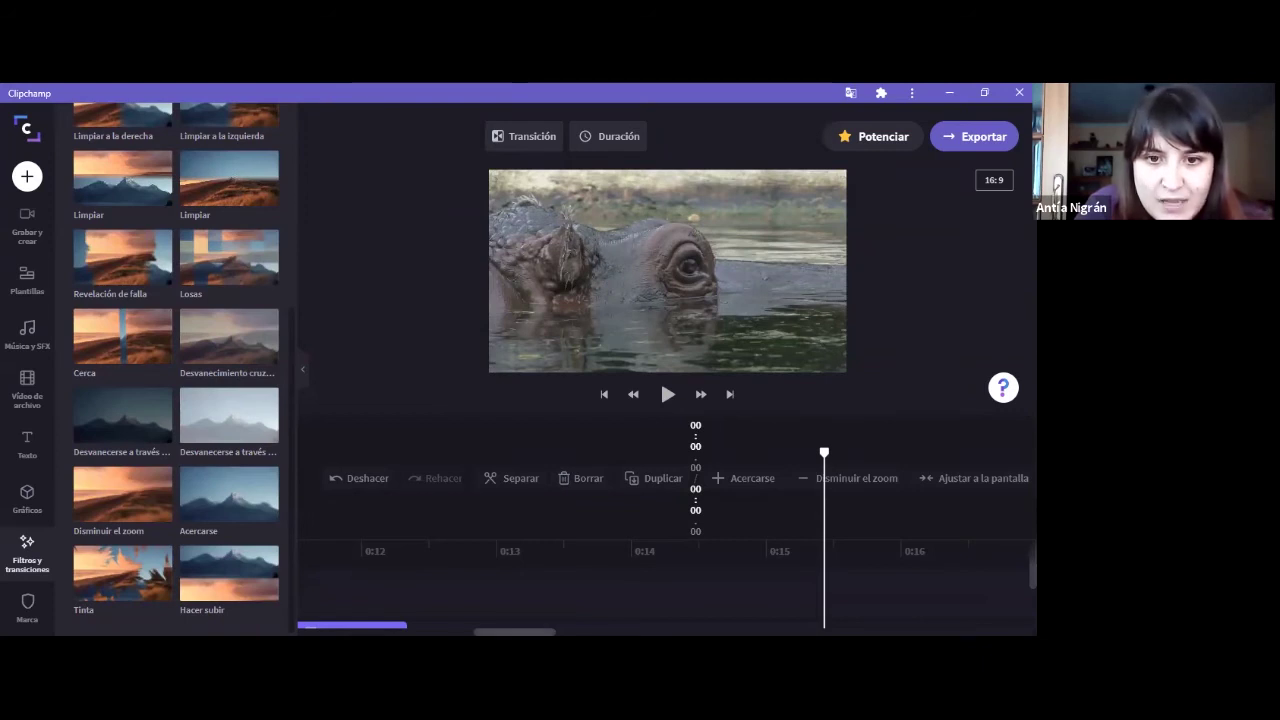
scroll(667, 590, "left", 5)
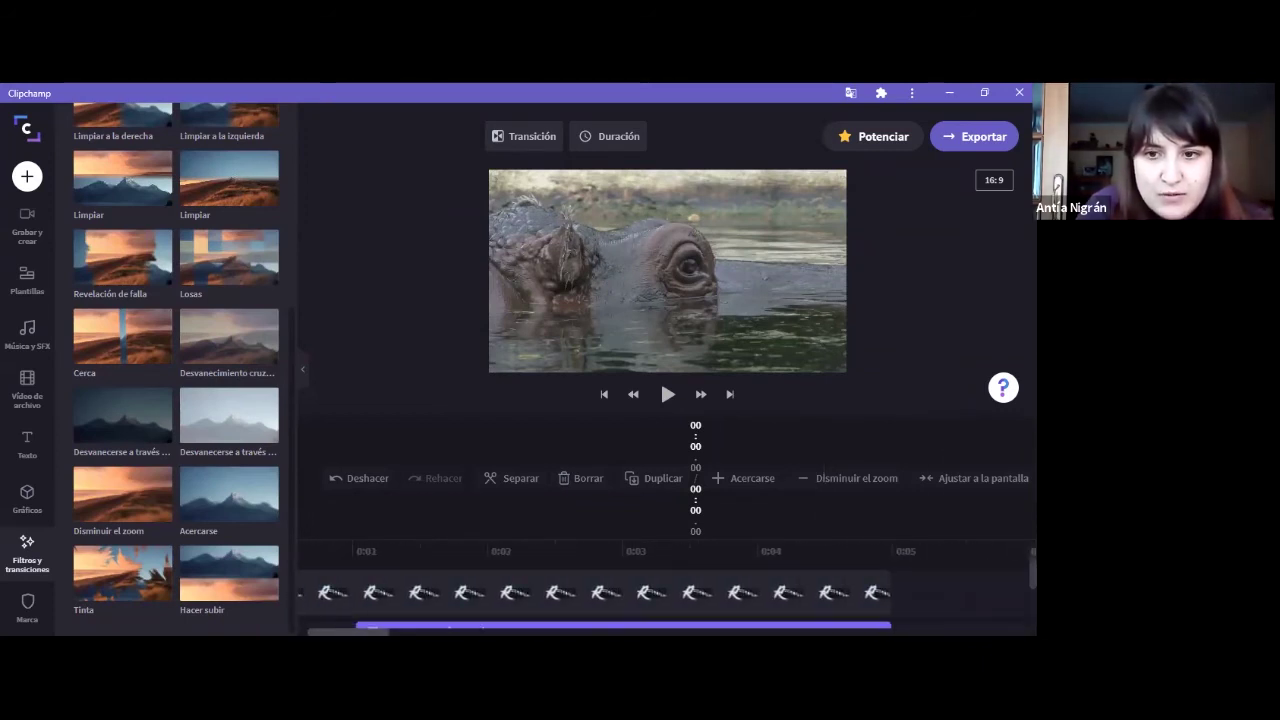
left_click(838, 597)
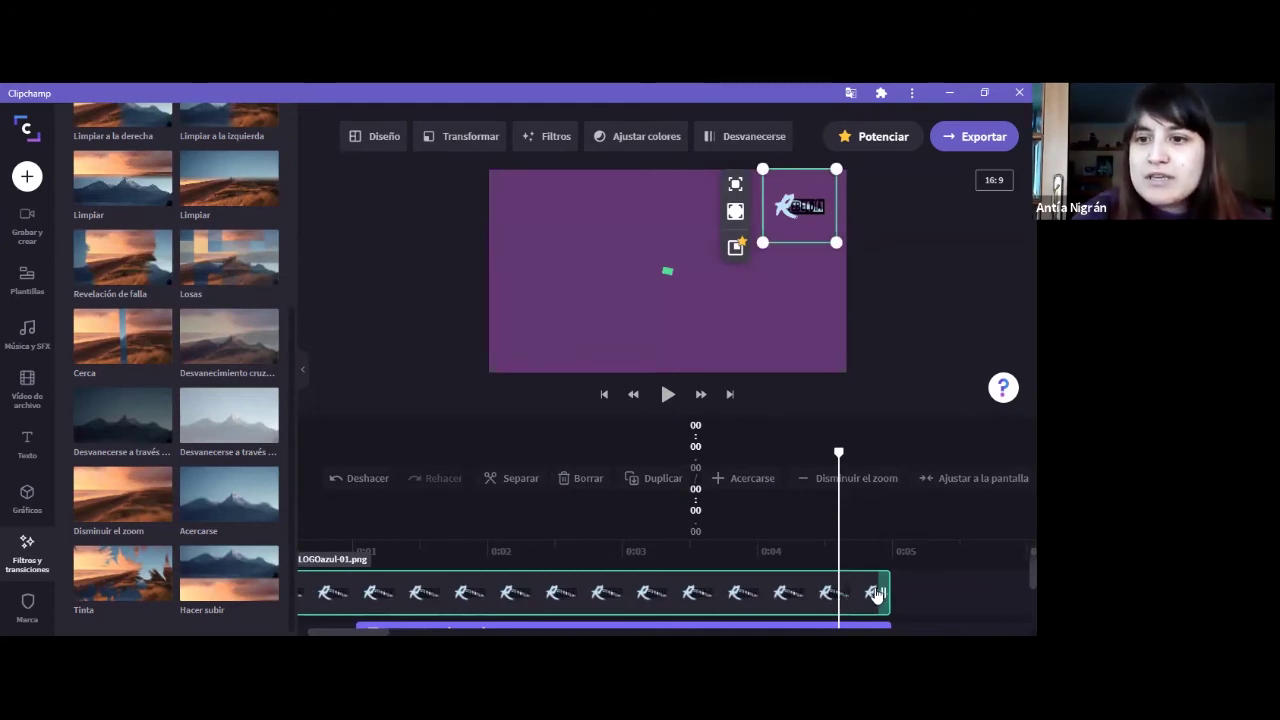
left_click_drag(886, 592, 1026, 595)
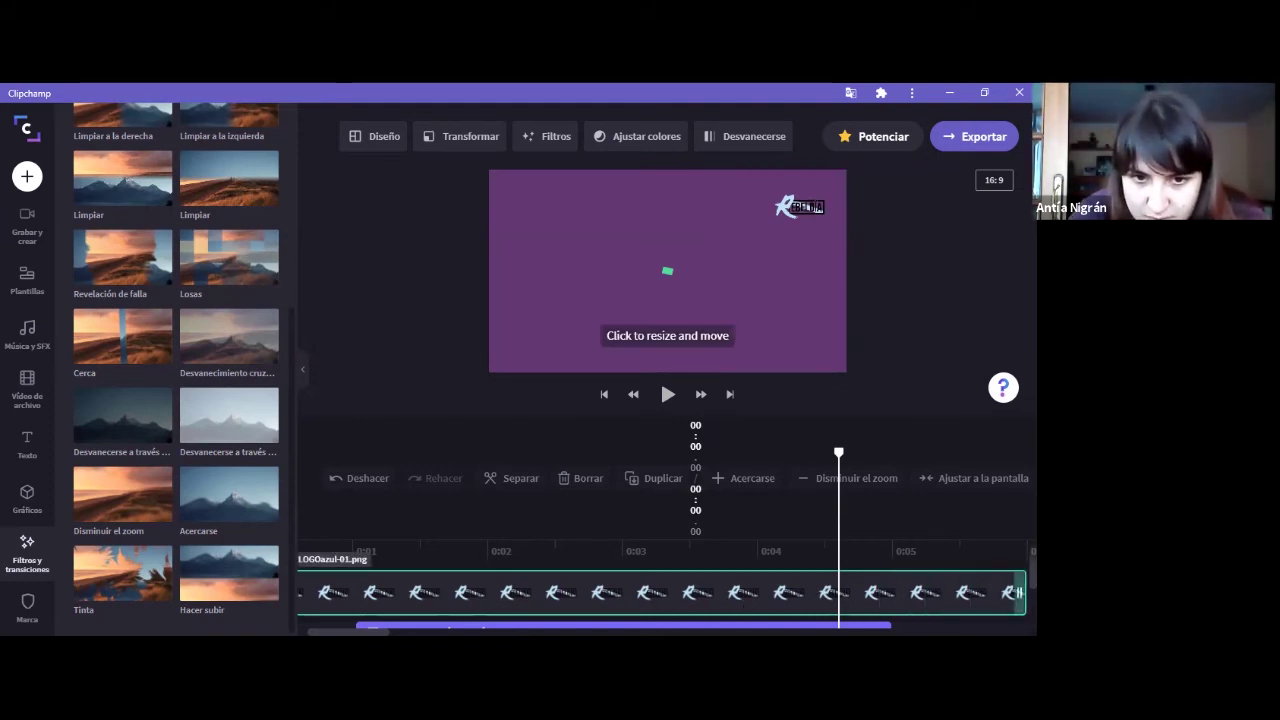
scroll(660, 592, "right", 5)
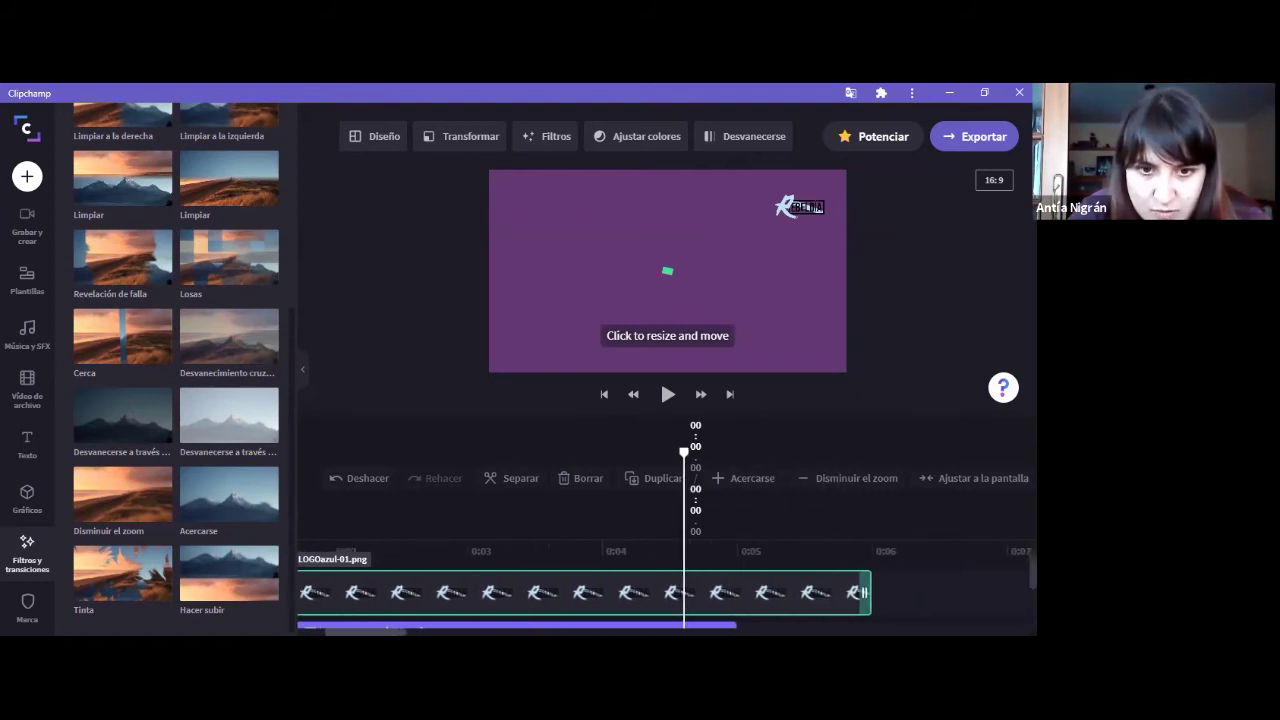
scroll(660, 592, "right", 6)
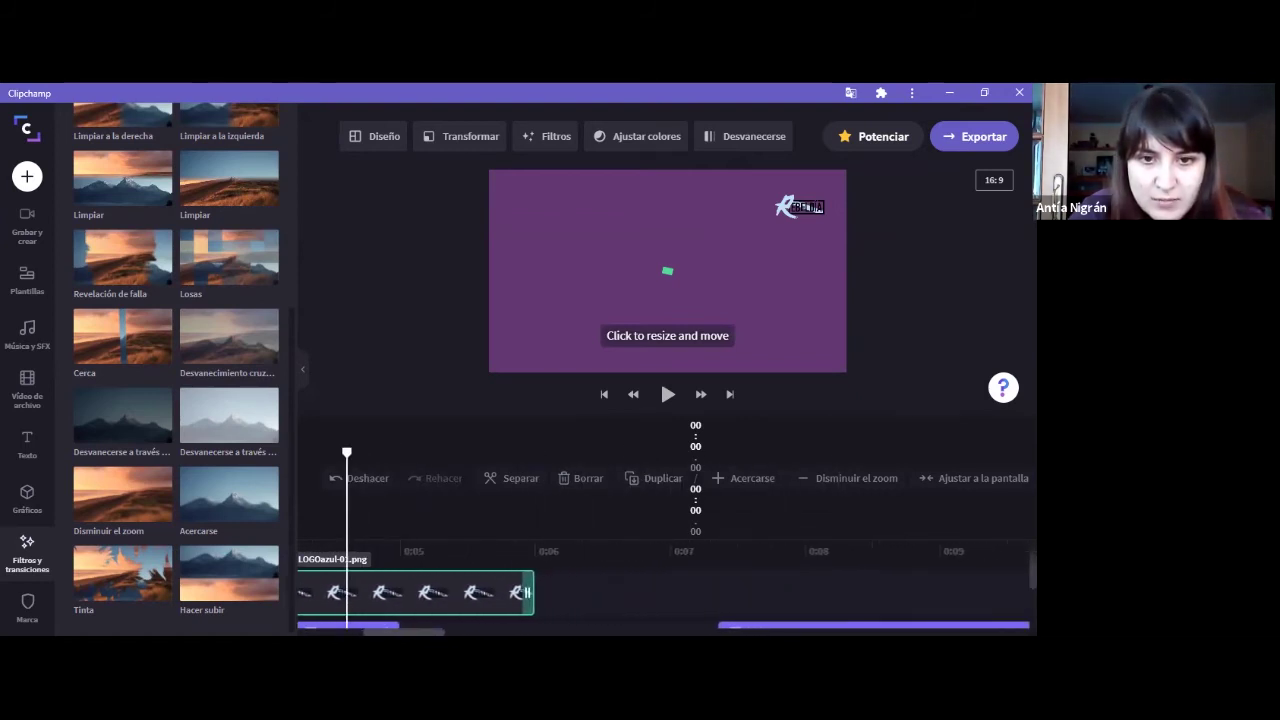
left_click_drag(530, 593, 920, 593)
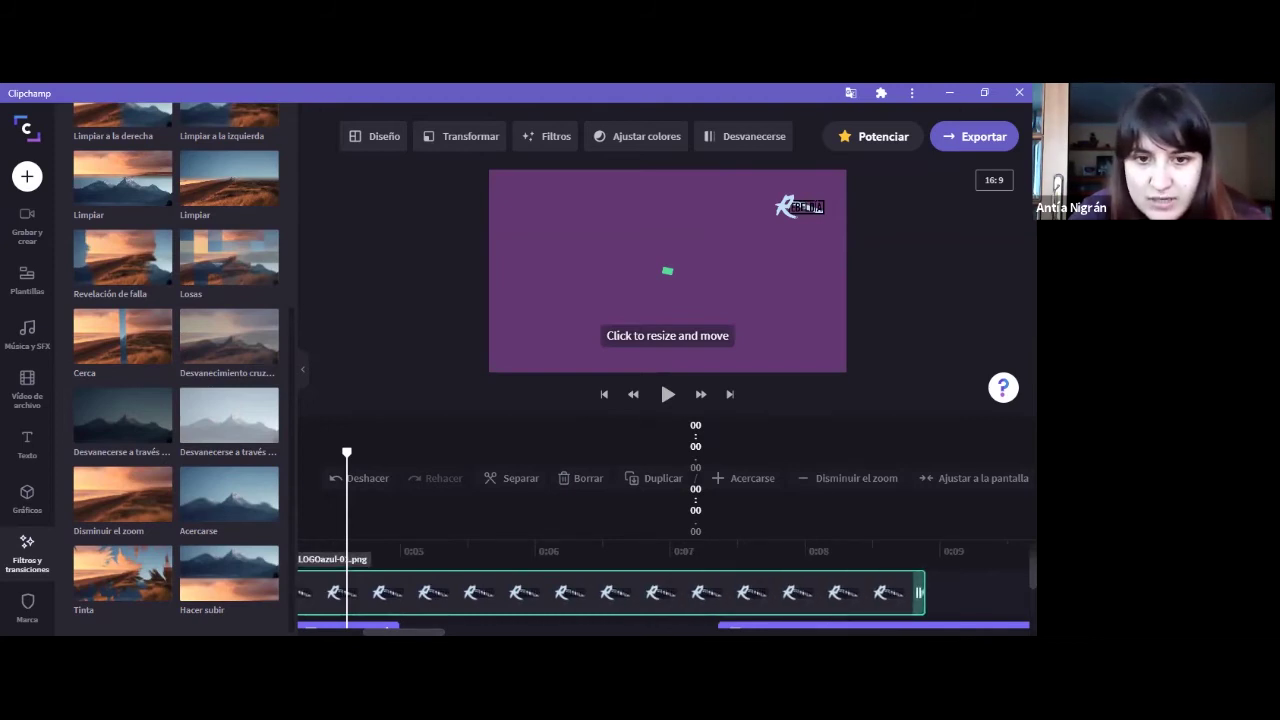
scroll(660, 592, "right", 9)
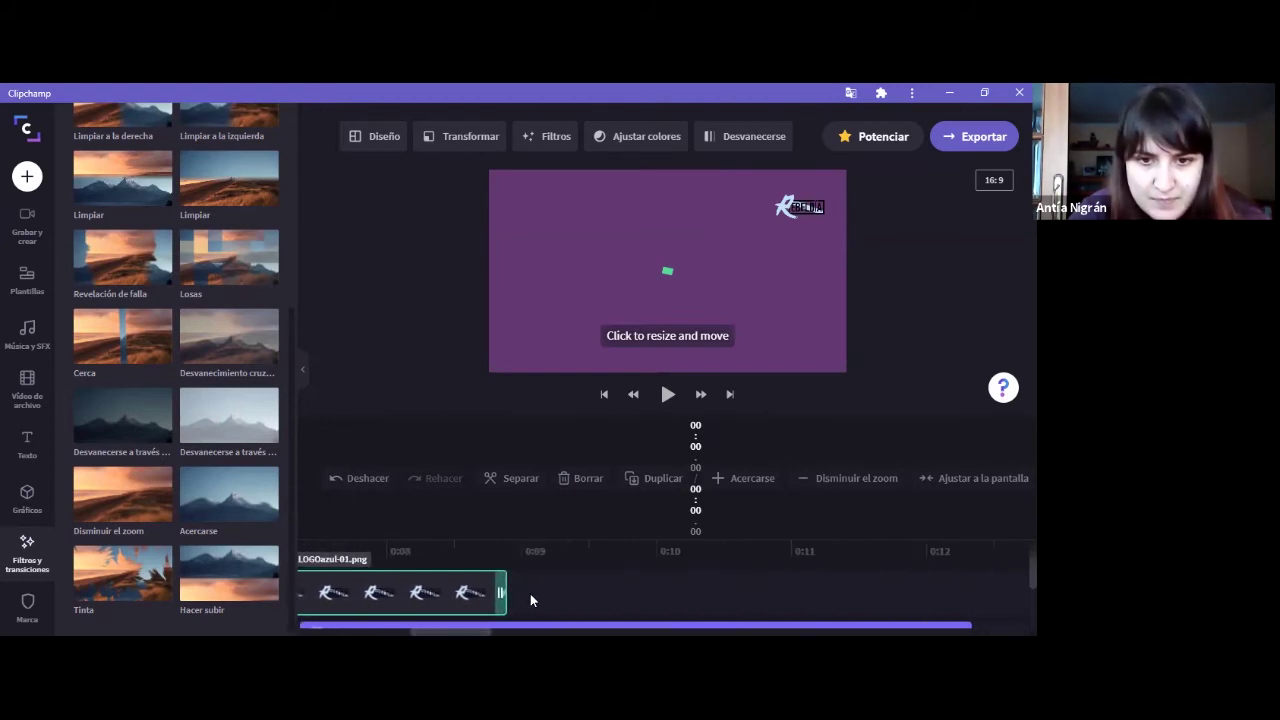
left_click_drag(502, 593, 970, 600)
scroll(660, 592, "right", 4)
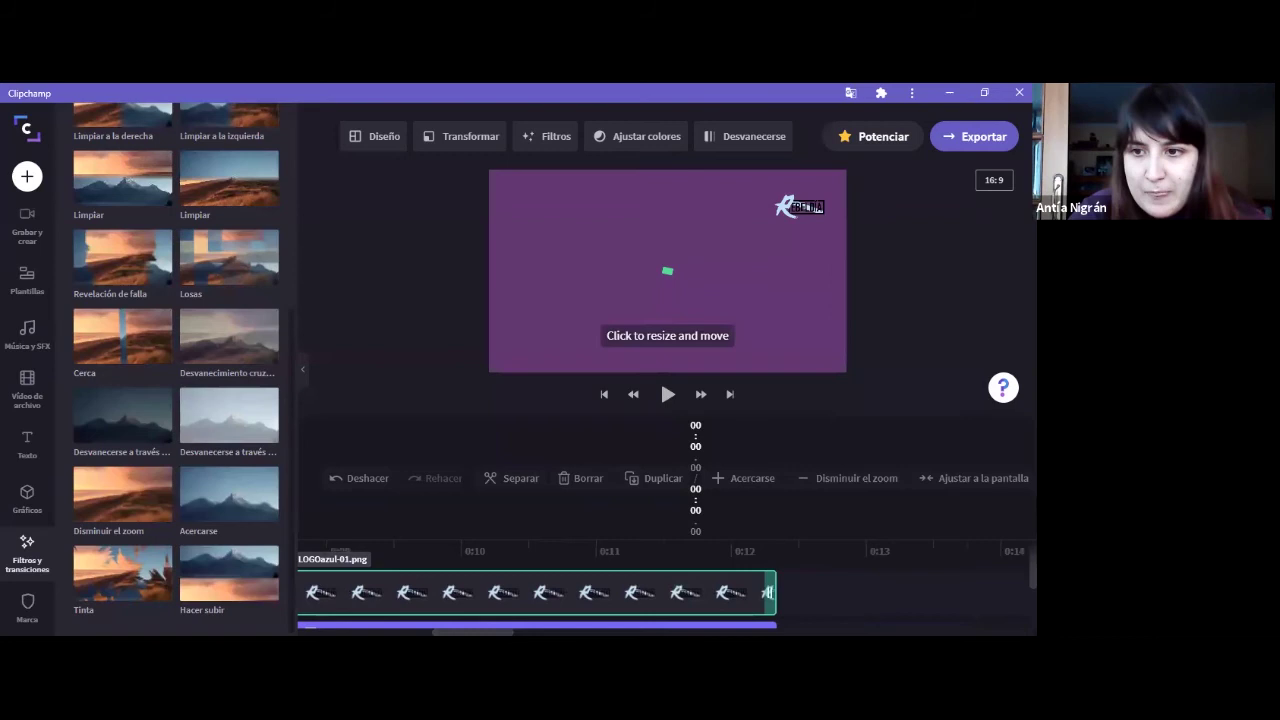
scroll(706, 570, "down", 1)
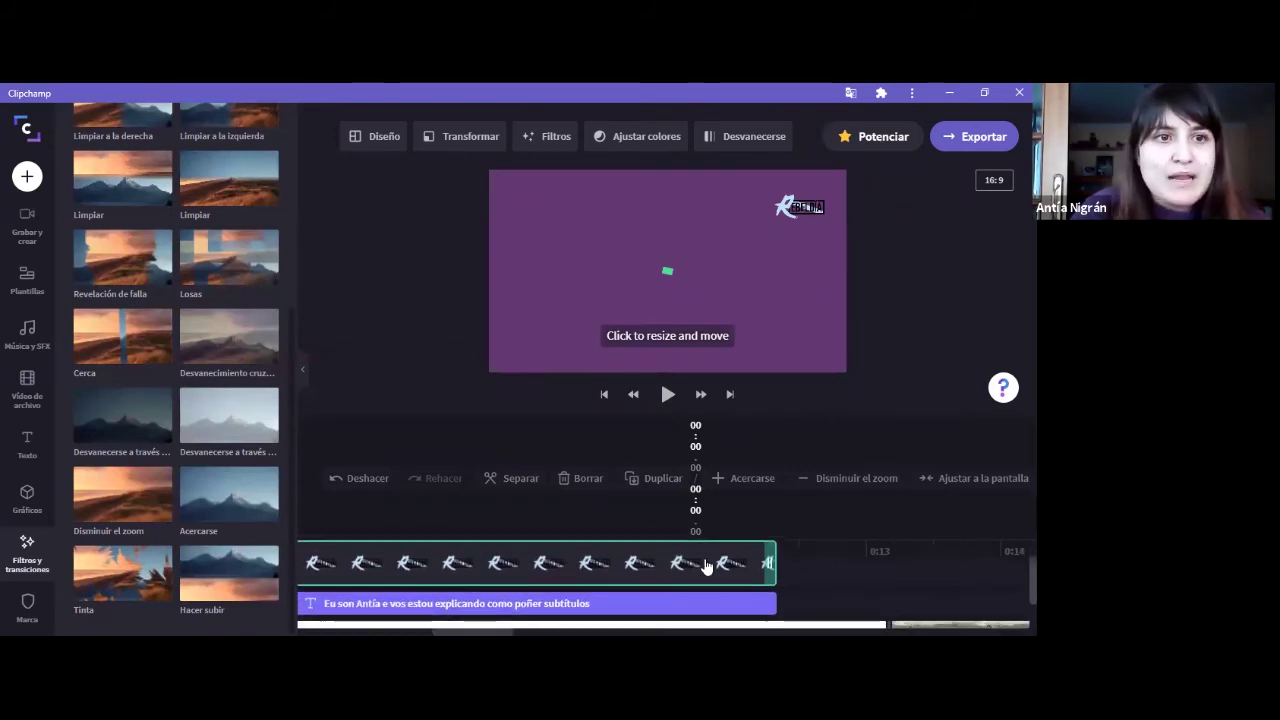
- Add the free music track "Groovy Ska Fun Time" to the timeline
left_click(29, 338)
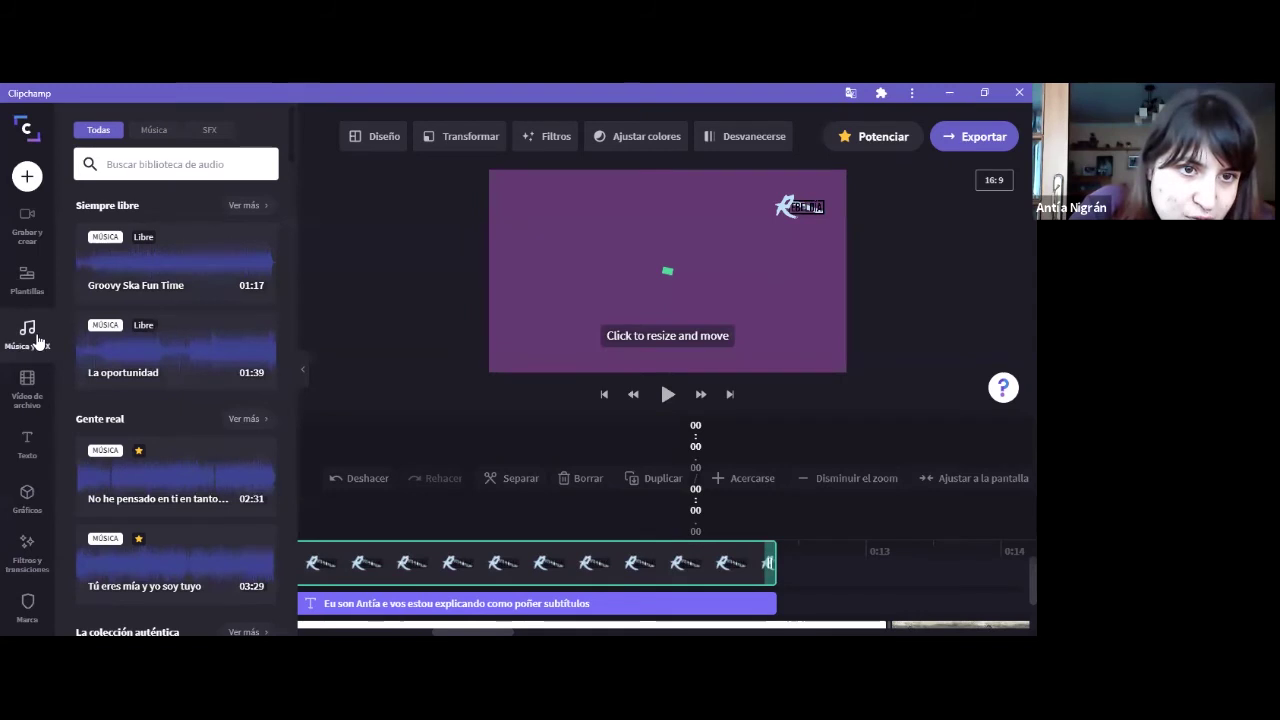
mouse_move(183, 279)
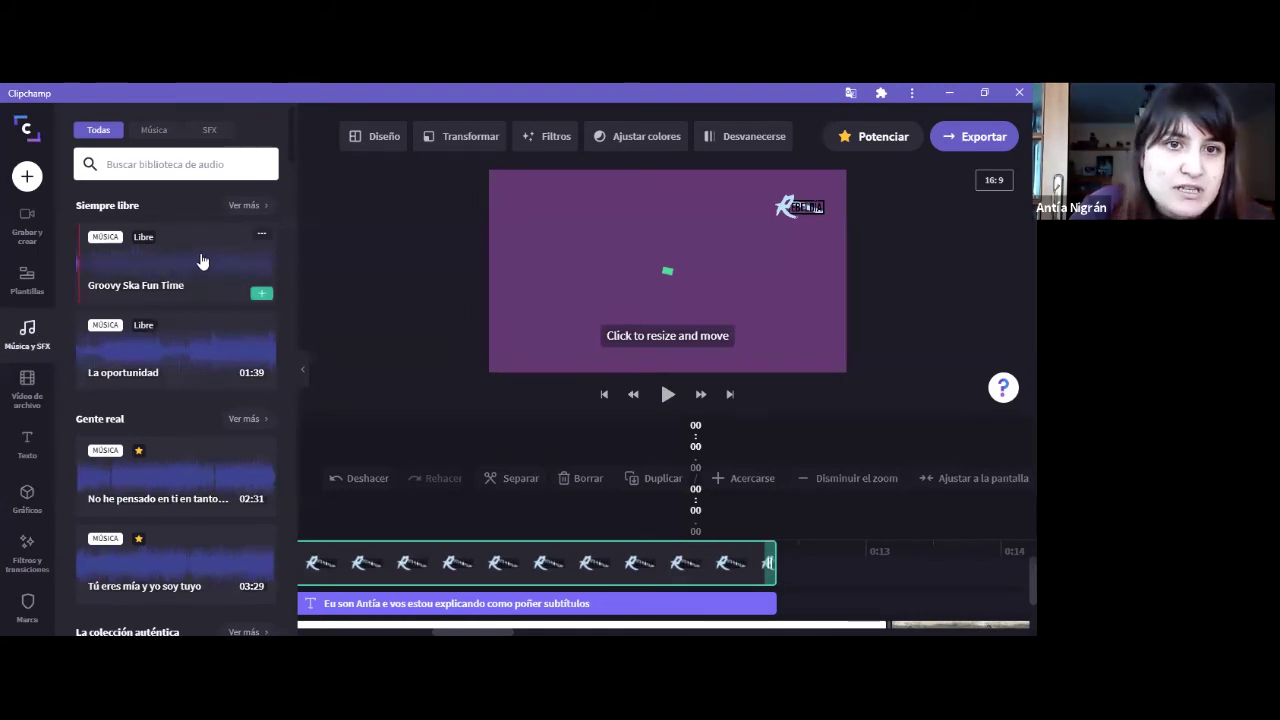
left_click(261, 293)
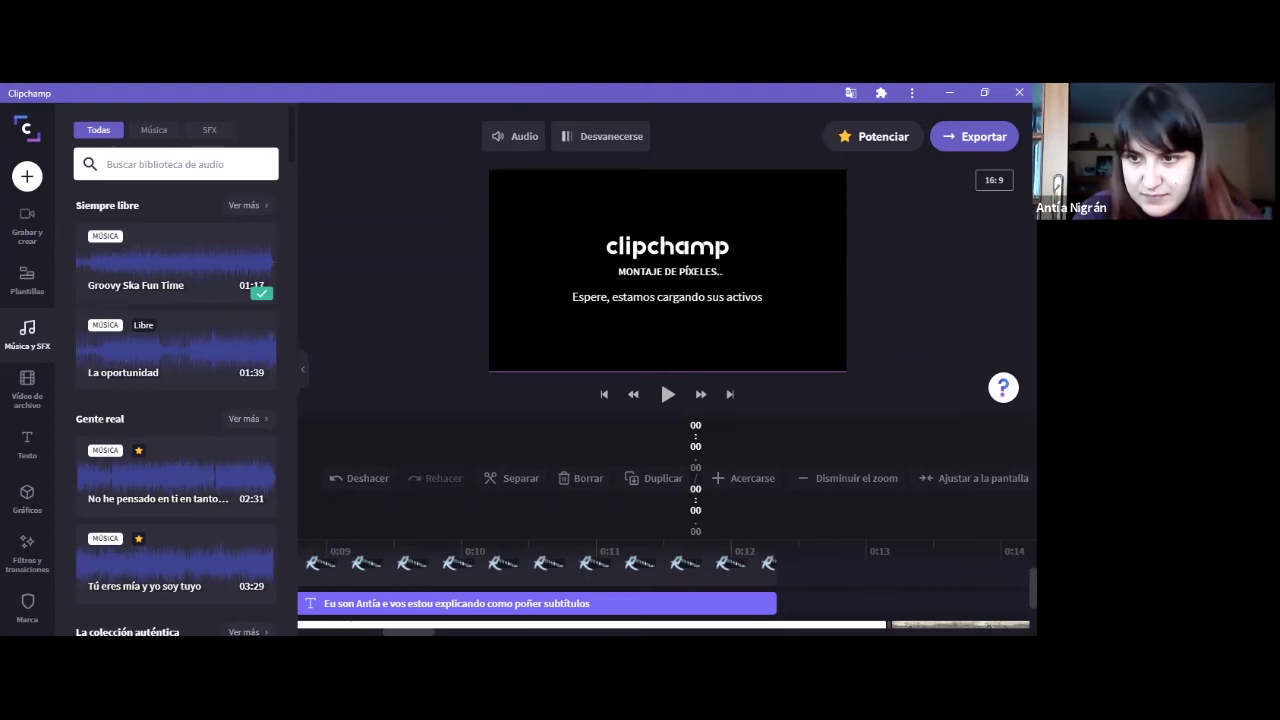
scroll(888, 602, "down", 1)
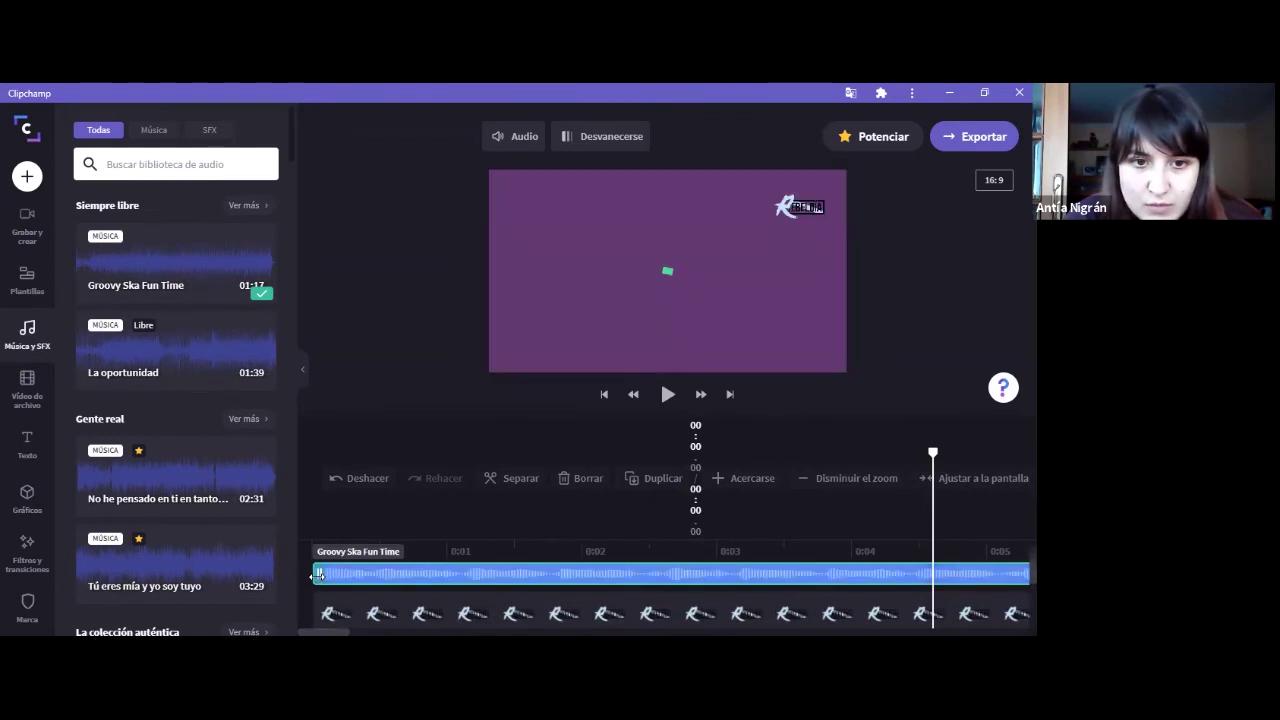
- Move the music clip to just above the background track and align its start with the subtitle's, at about 7.3 s
left_click(757, 576)
scroll(757, 590, "down", 2)
scroll(744, 590, "down", 2)
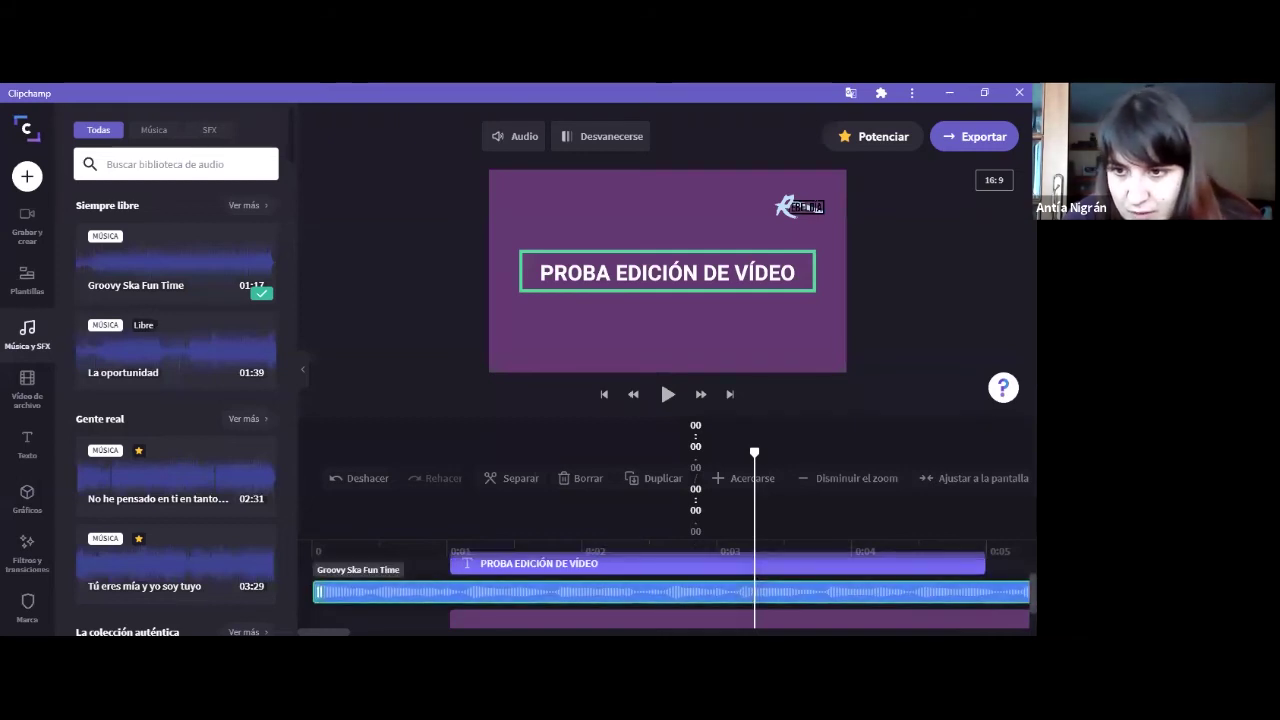
scroll(945, 590, "down", 2)
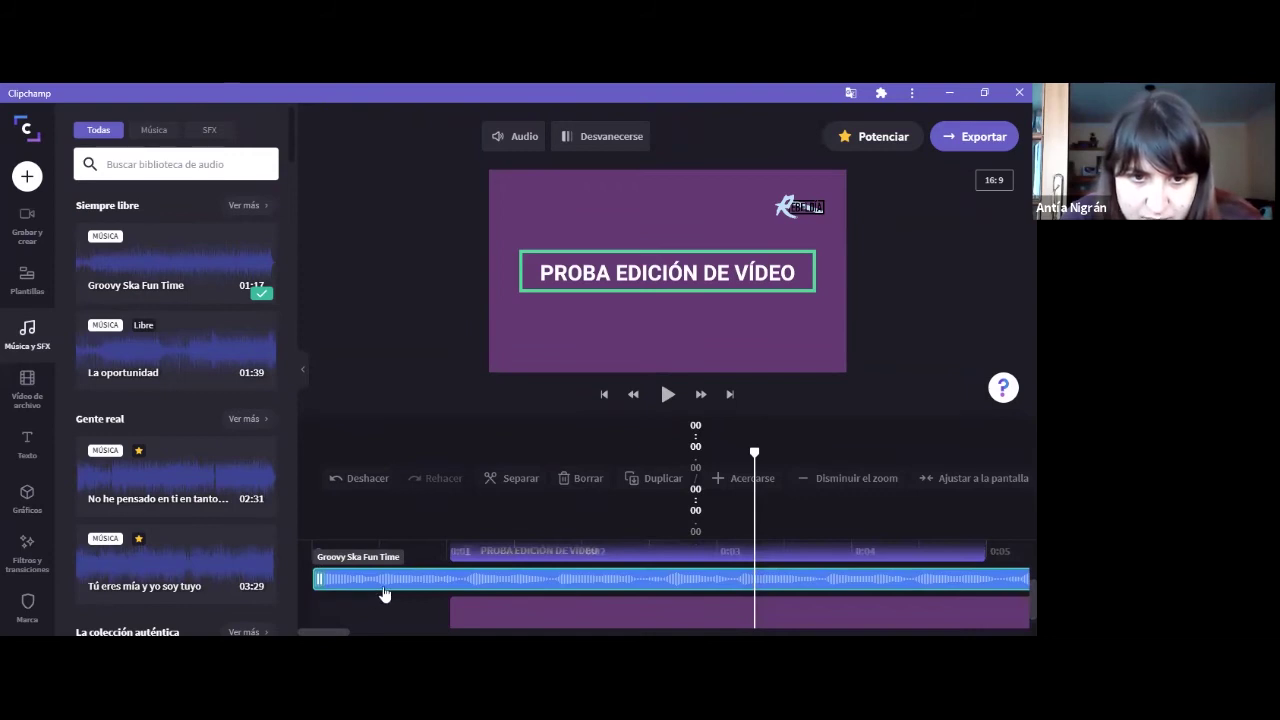
left_click_drag(964, 591, 1000, 585)
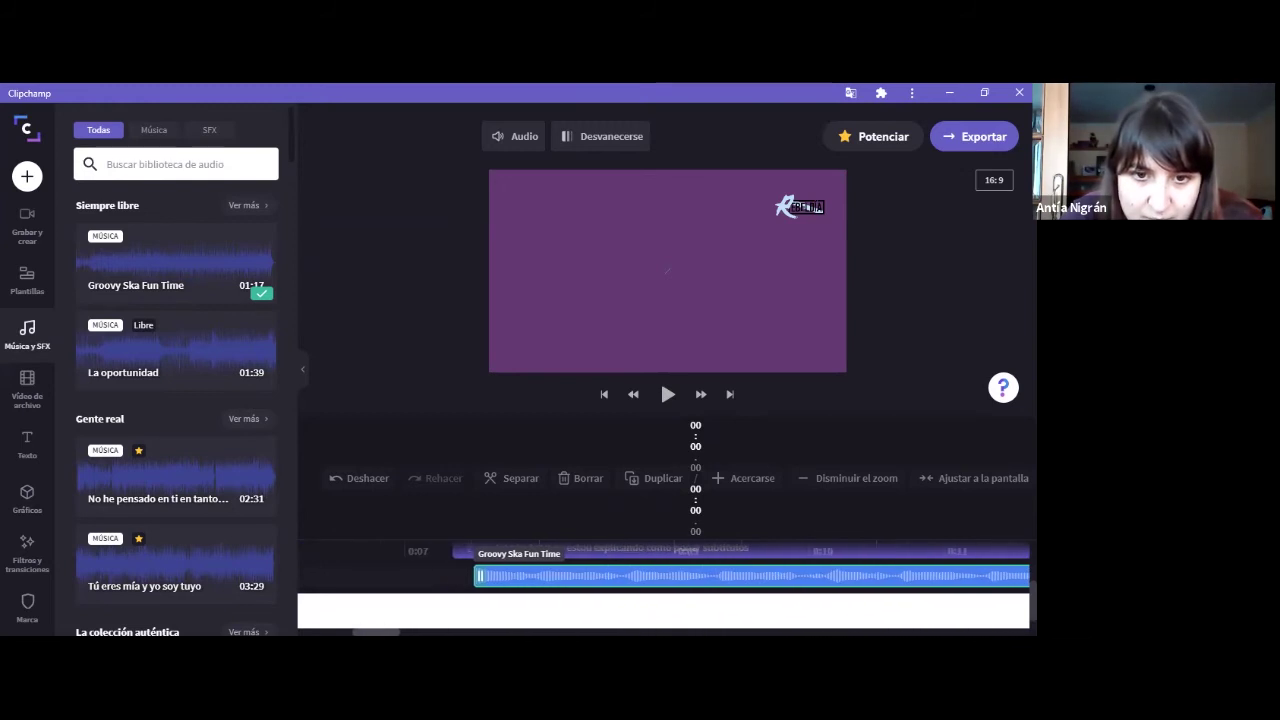
left_click_drag(592, 580, 573, 604)
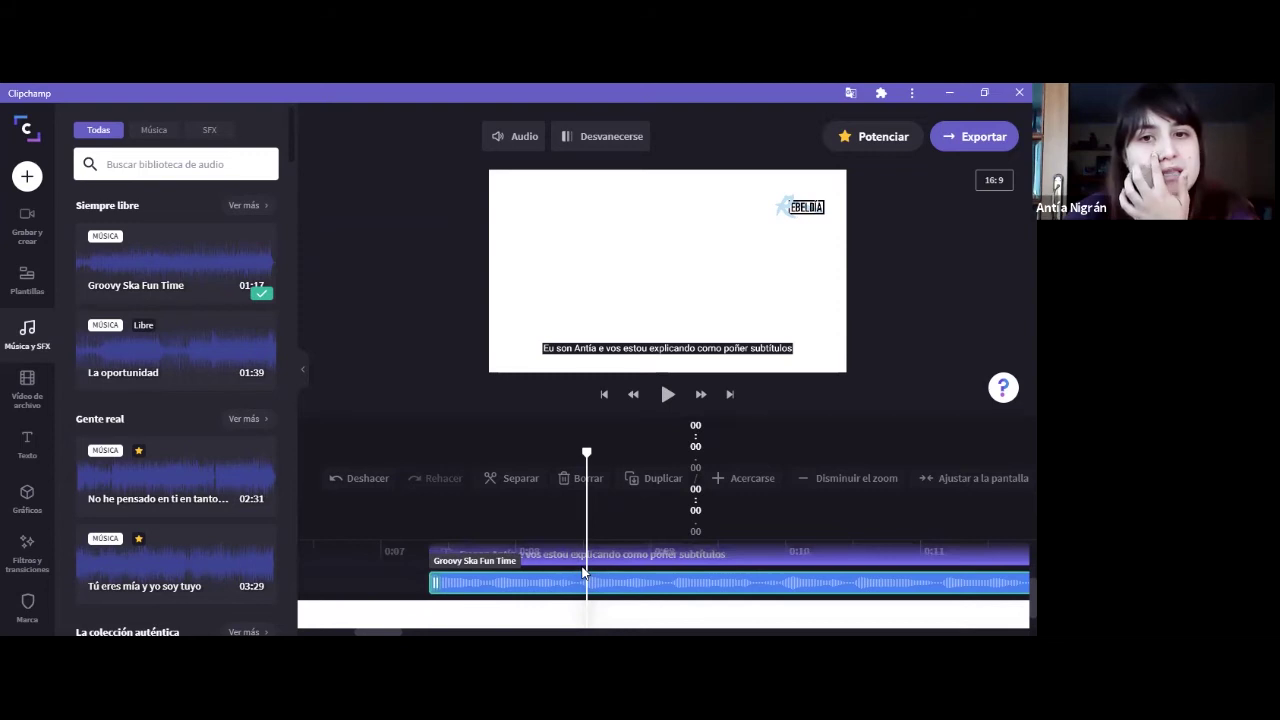
- Show the music clip's fade settings and lower its track volume to nearly silent
left_click(588, 136)
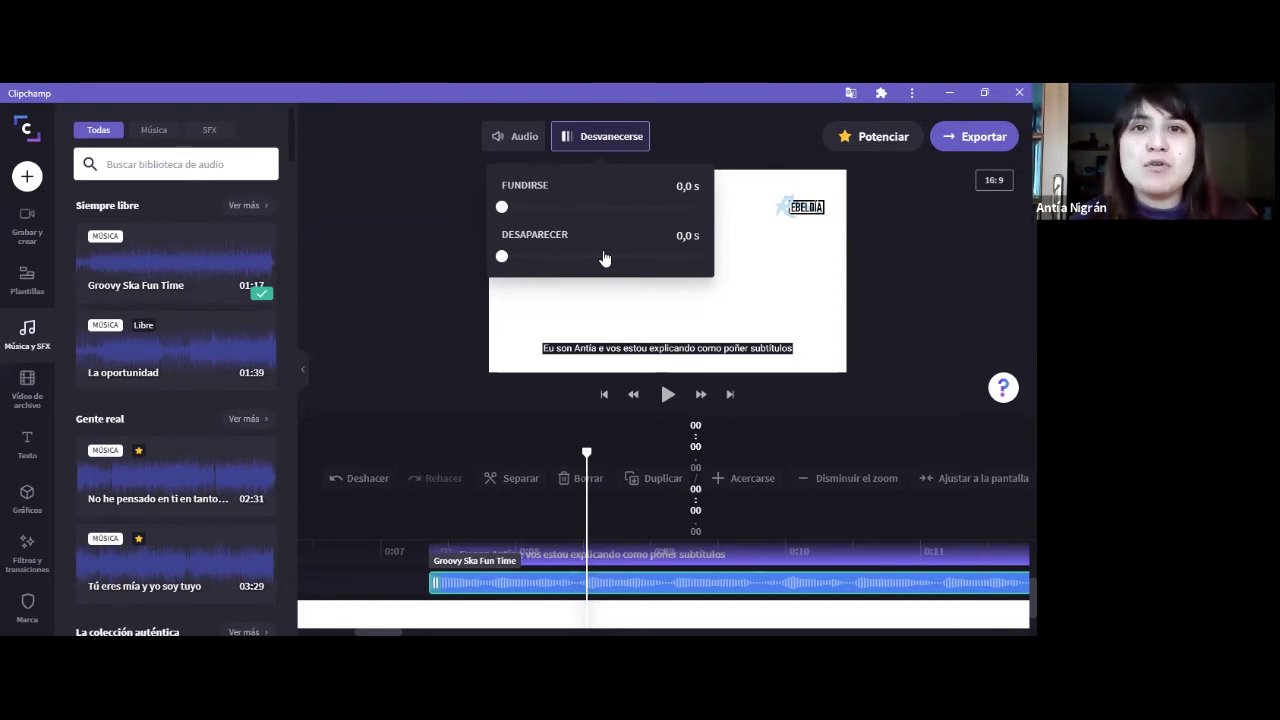
left_click(513, 137)
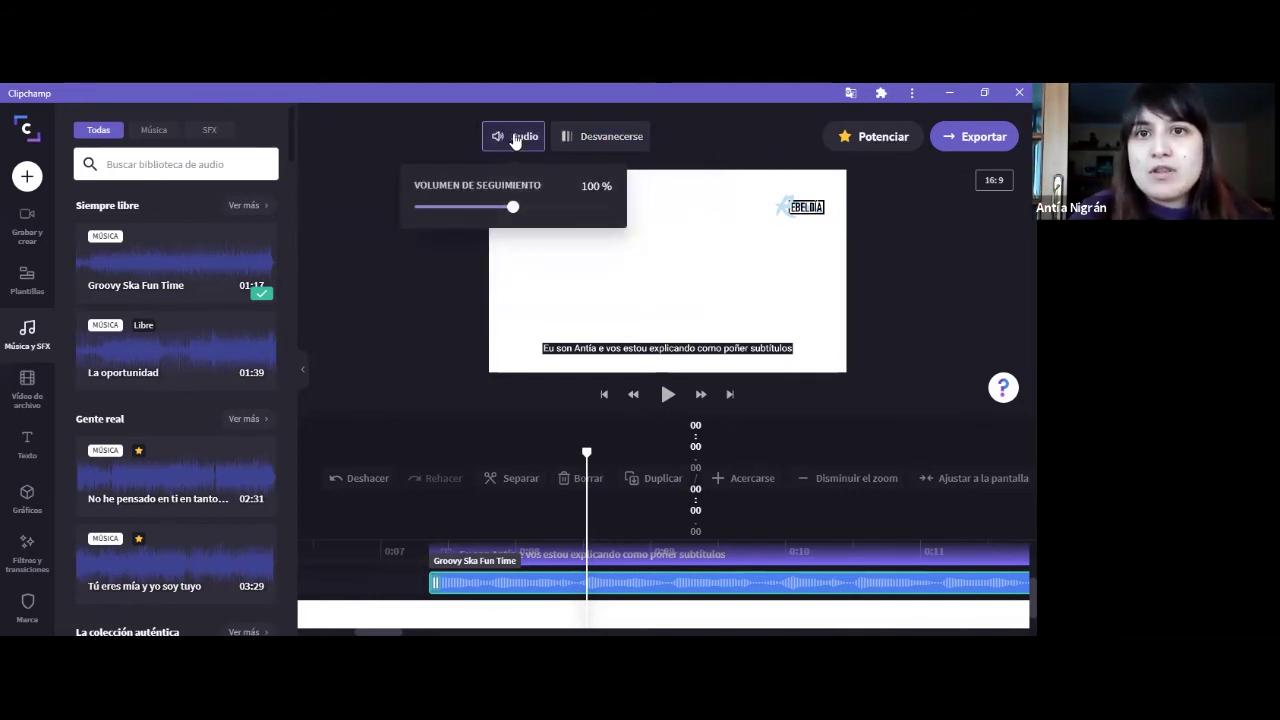
left_click_drag(511, 204, 426, 213)
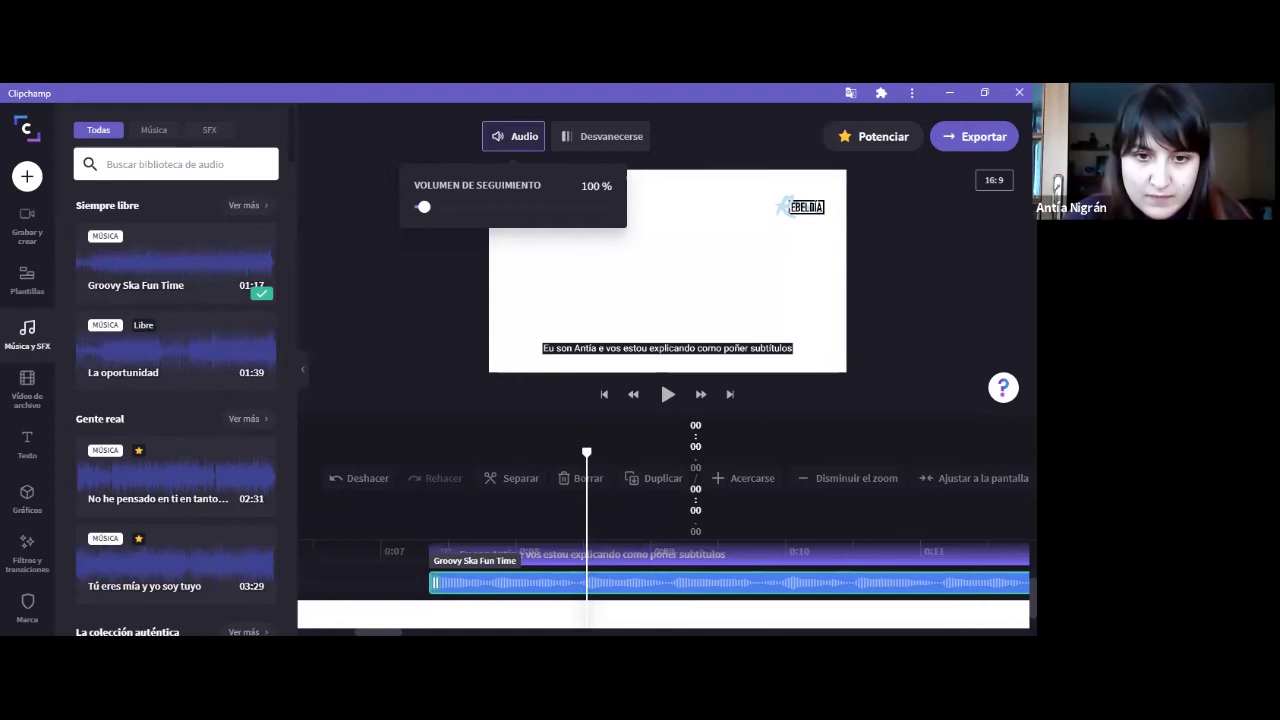
- Review the timeline through to its end with the media library collapsed, and return to the subtitled section
scroll(663, 570, "right", 10)
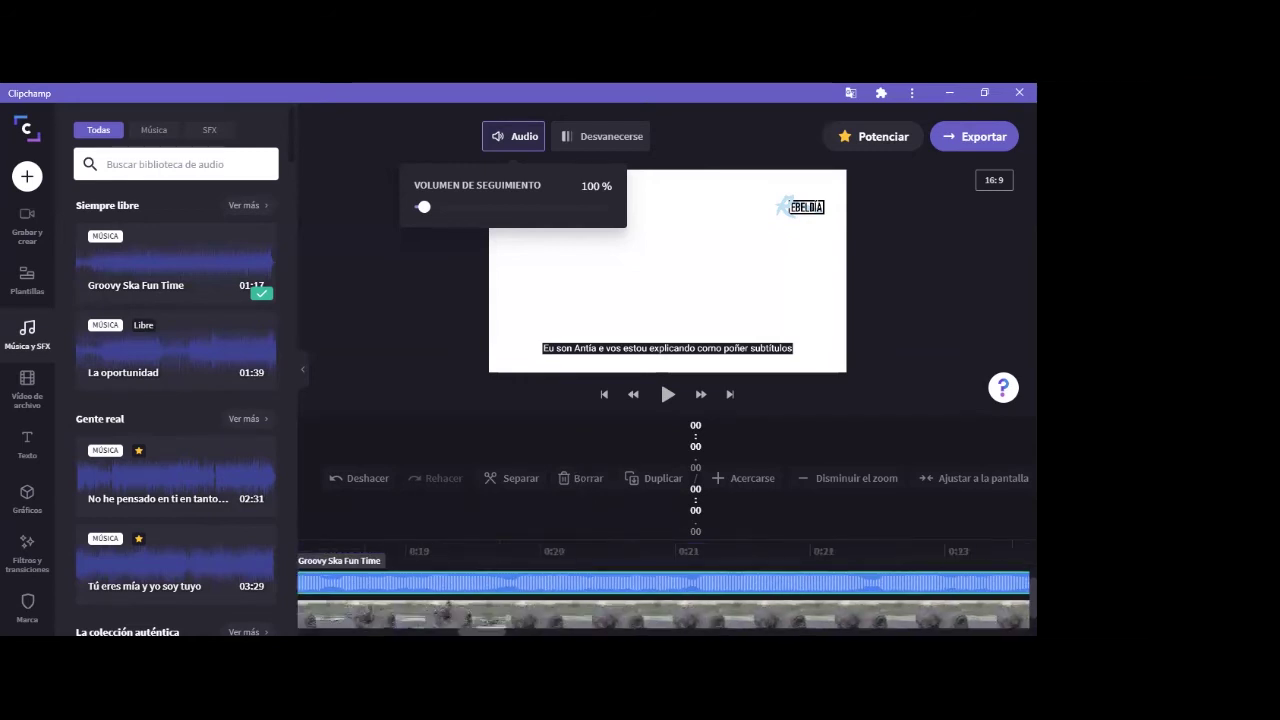
scroll(663, 575, "left", 3)
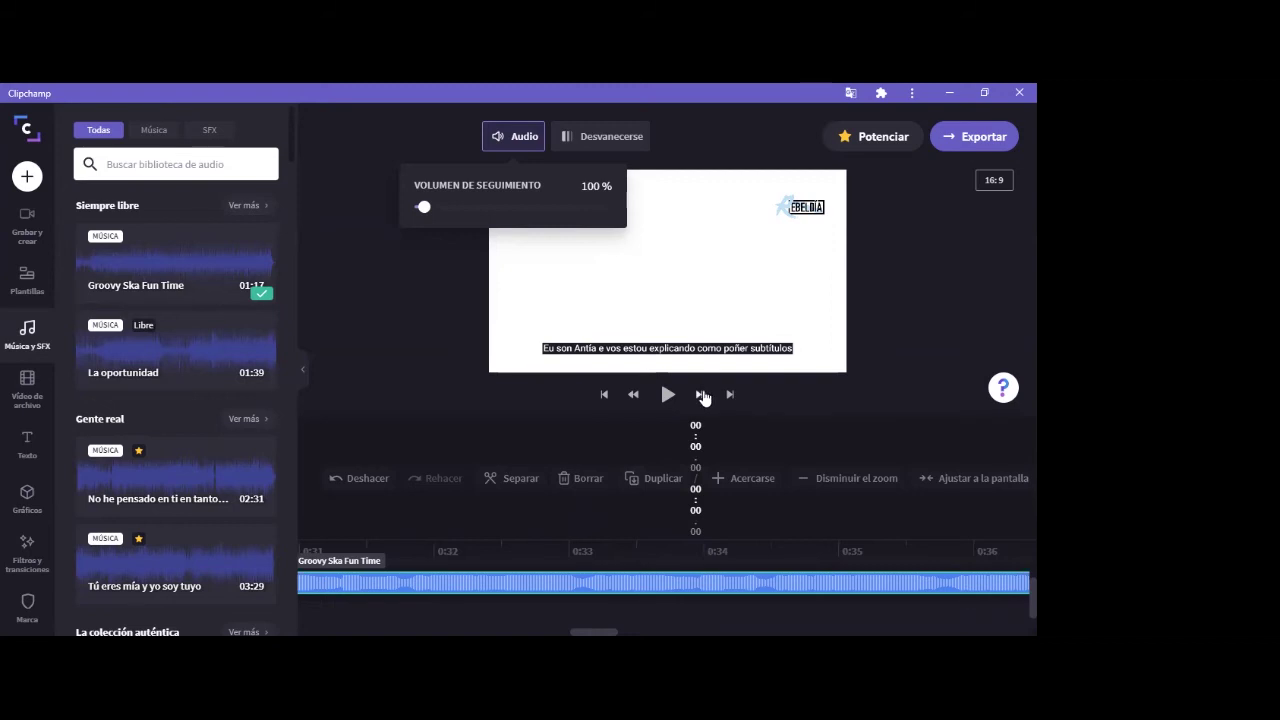
left_click(703, 394)
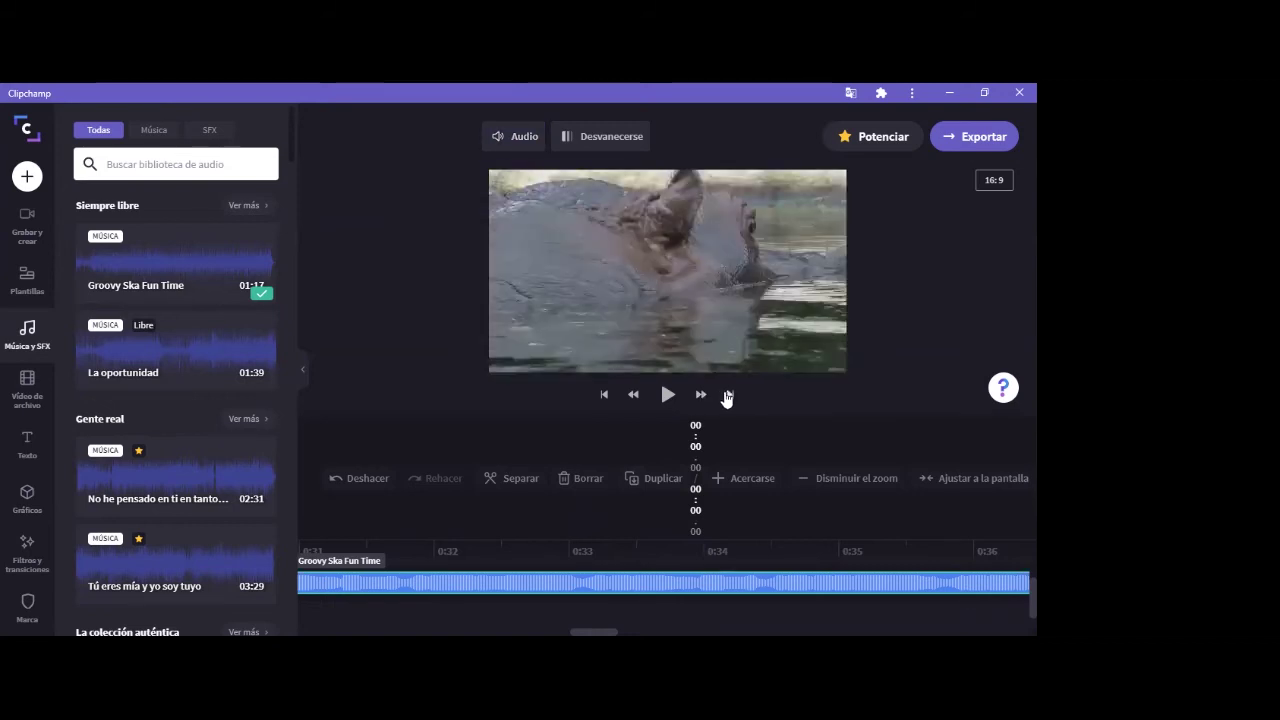
left_click(729, 395)
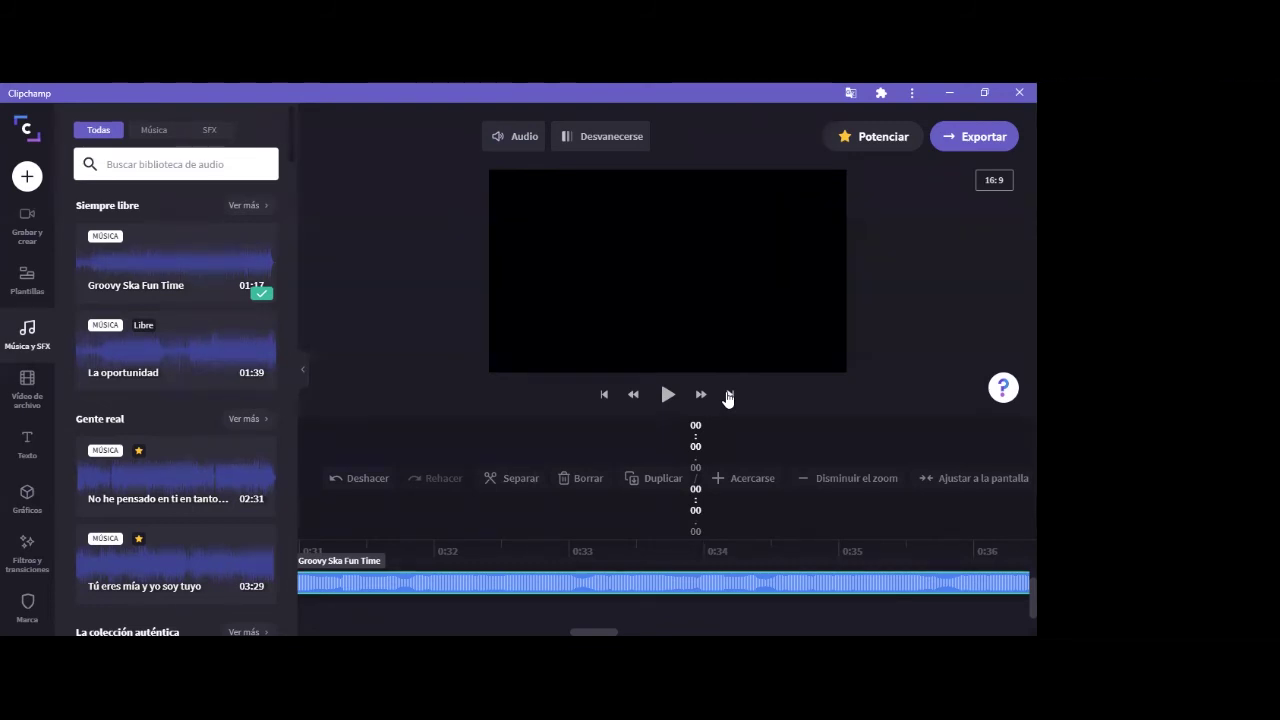
left_click(301, 369)
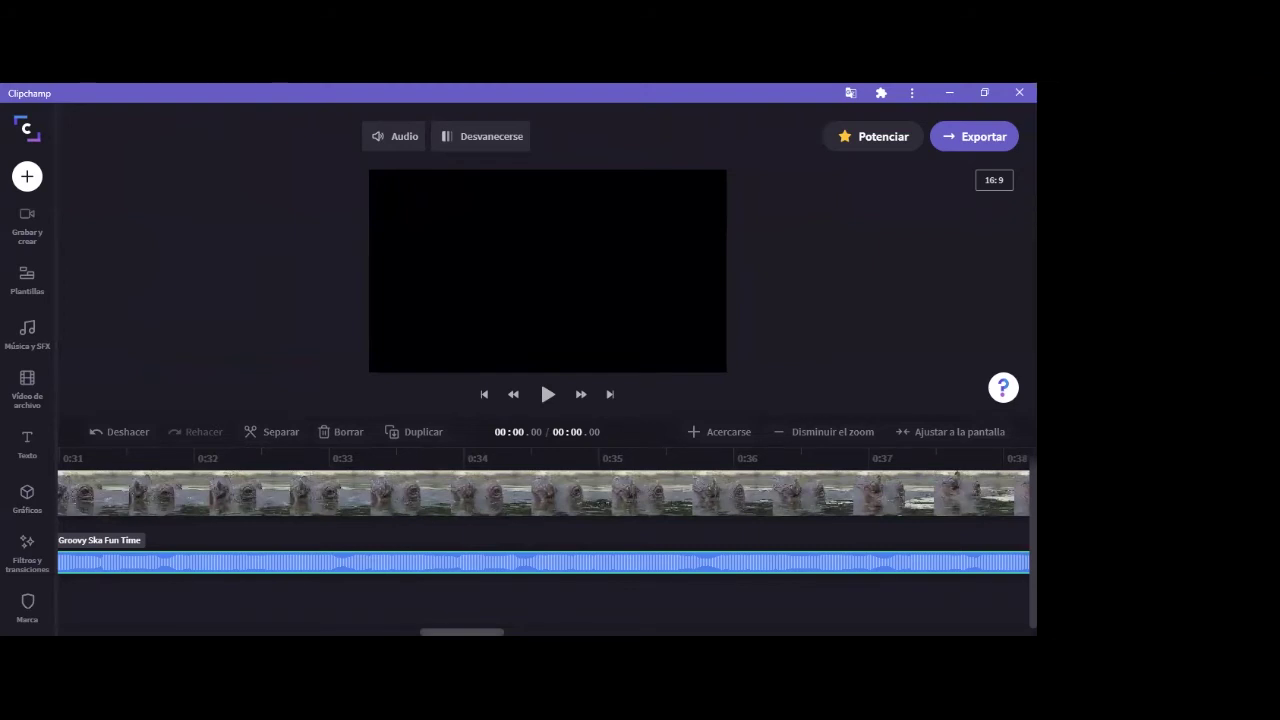
scroll(543, 540, "left", 10)
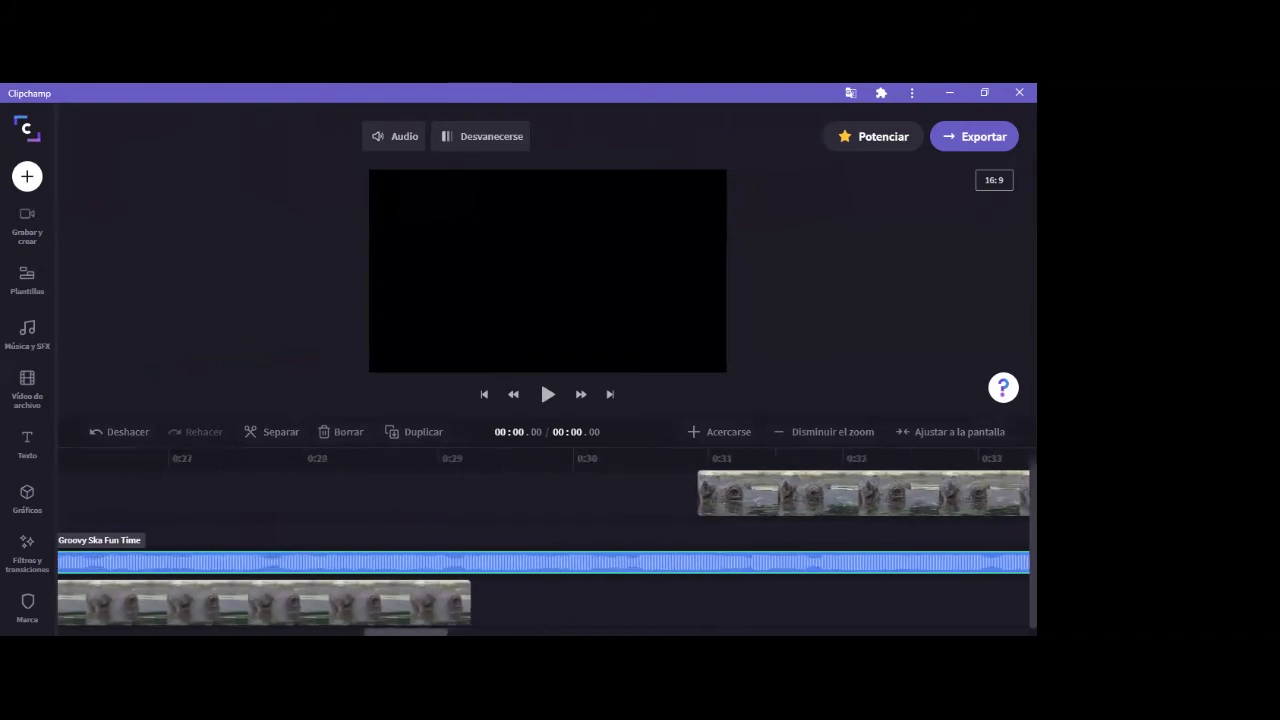
scroll(543, 540, "left", 20)
scroll(543, 540, "right", 3)
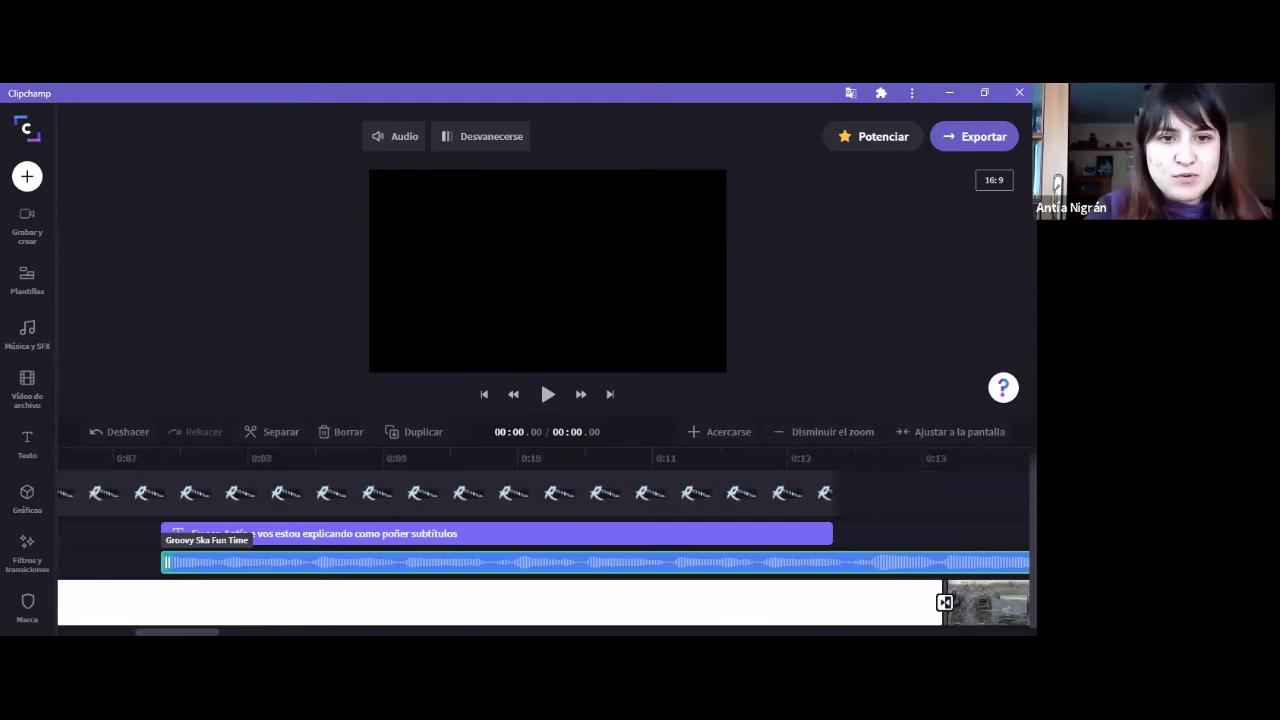
- Add an Encabezado grande title to the timeline at about 9.9 s, over the white subtitled scene
left_click(505, 537)
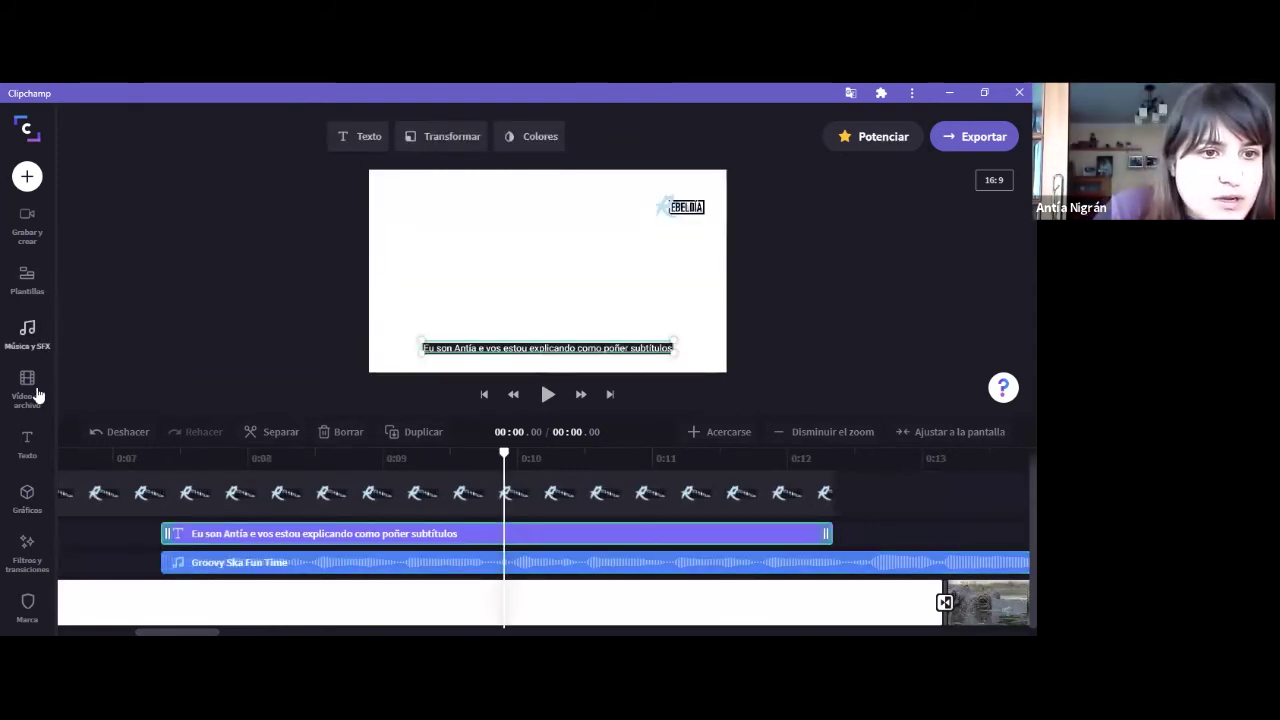
left_click(27, 447)
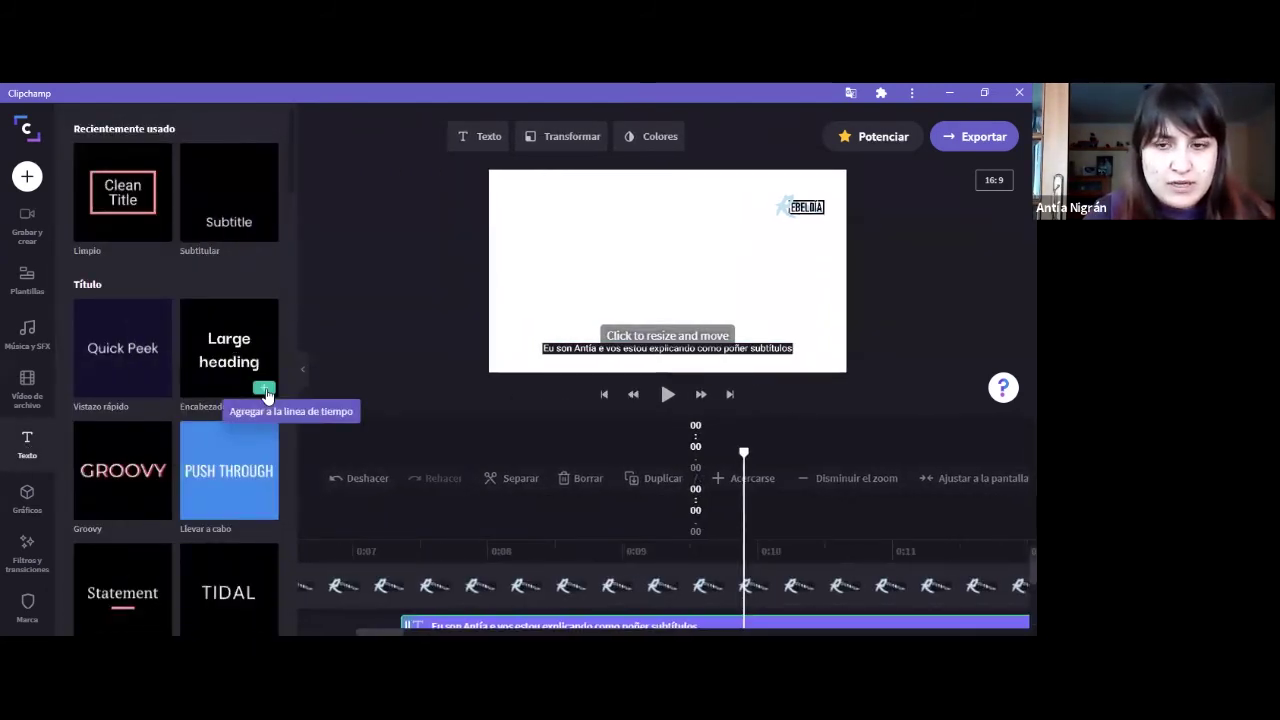
left_click(265, 391)
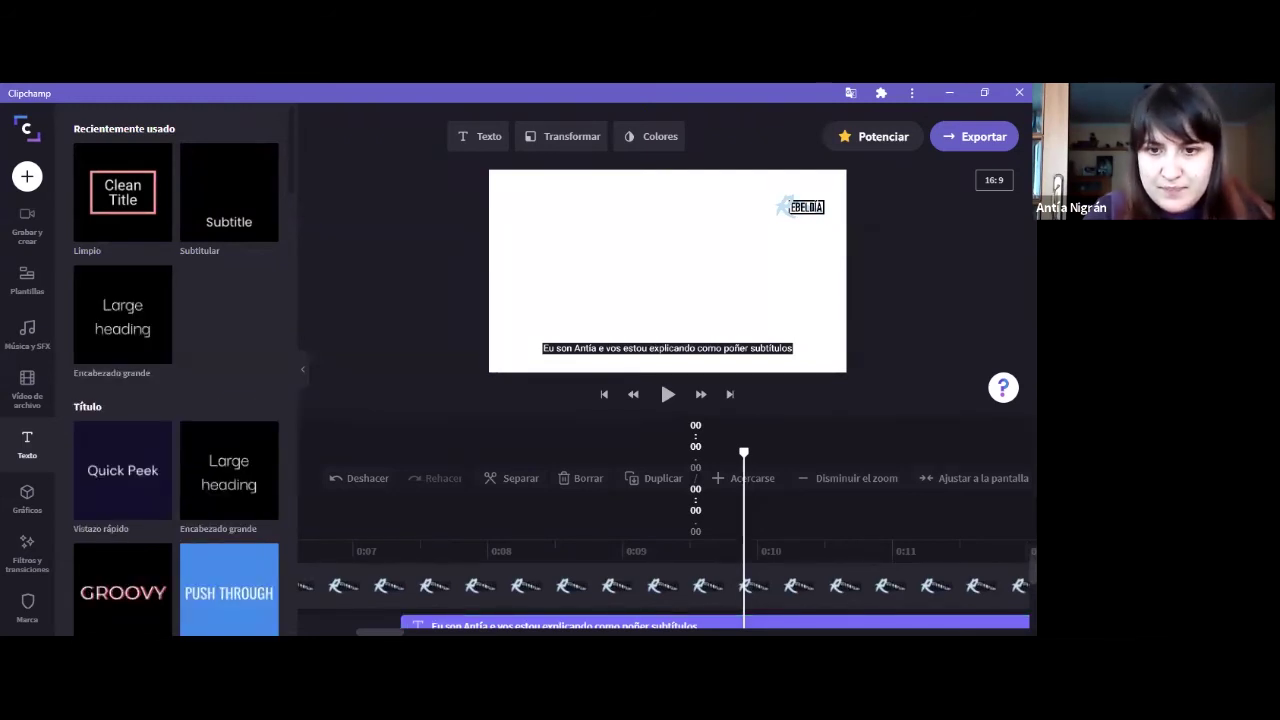
scroll(667, 590, "down", 2)
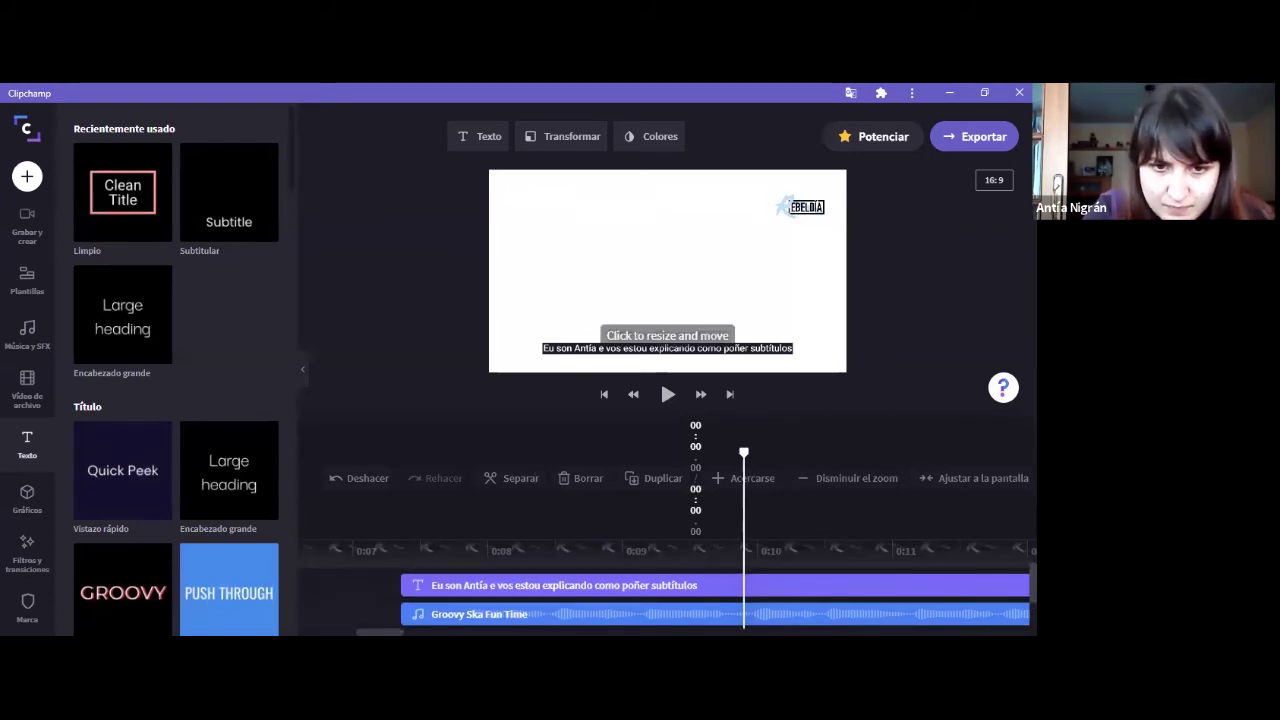
- Replace the text of the large heading clip that follows the subtitle, at about 12.3 s, with HSVDMBajs
scroll(667, 600, "right", 5)
scroll(626, 429, "right", 3)
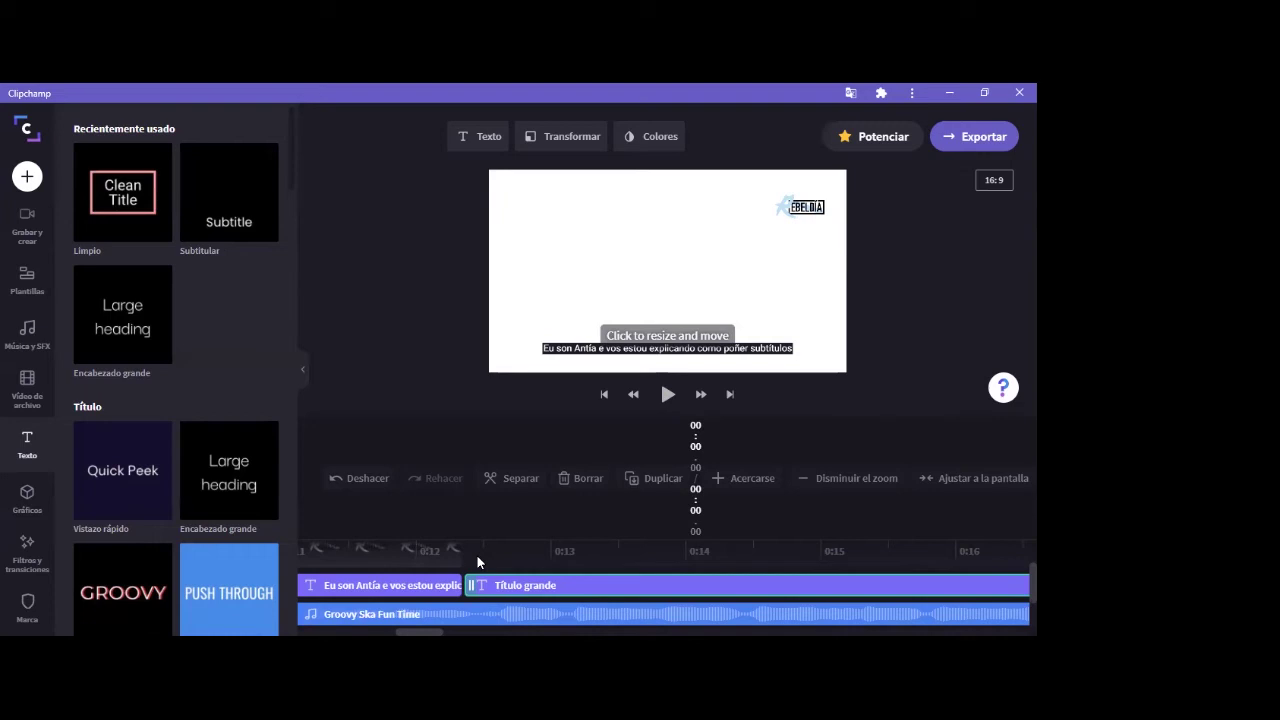
left_click(406, 587)
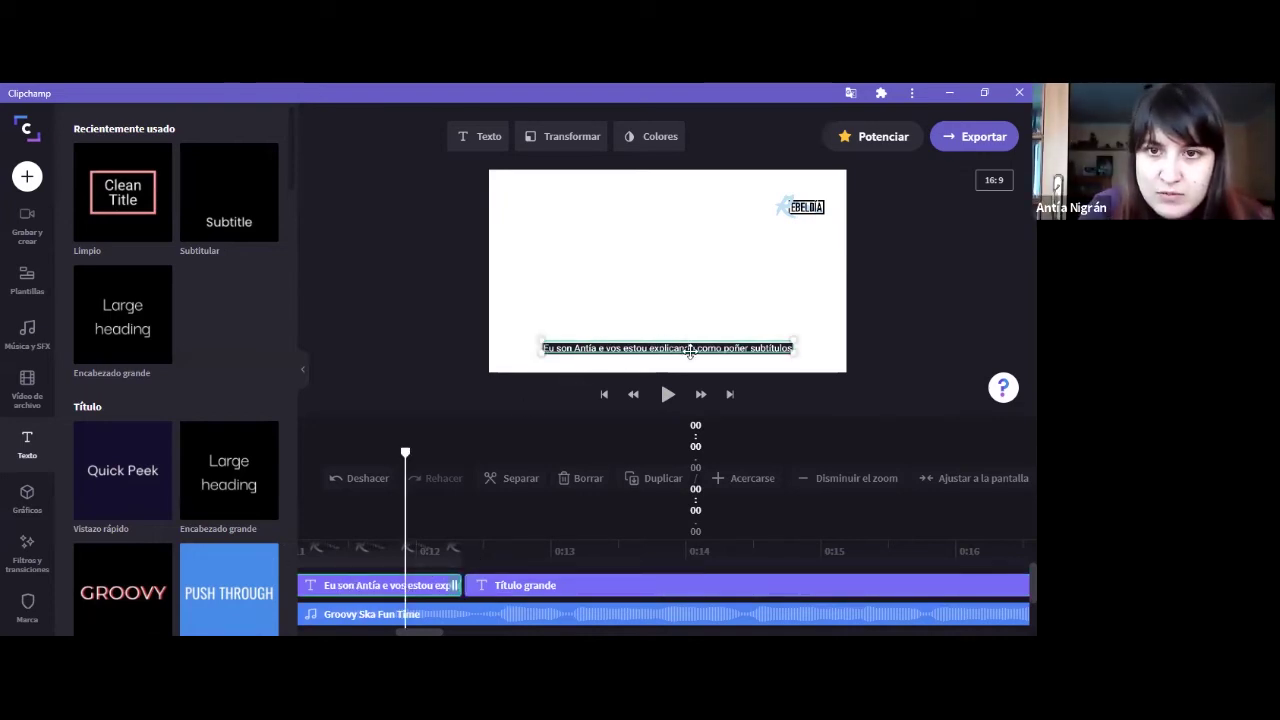
left_click(484, 590)
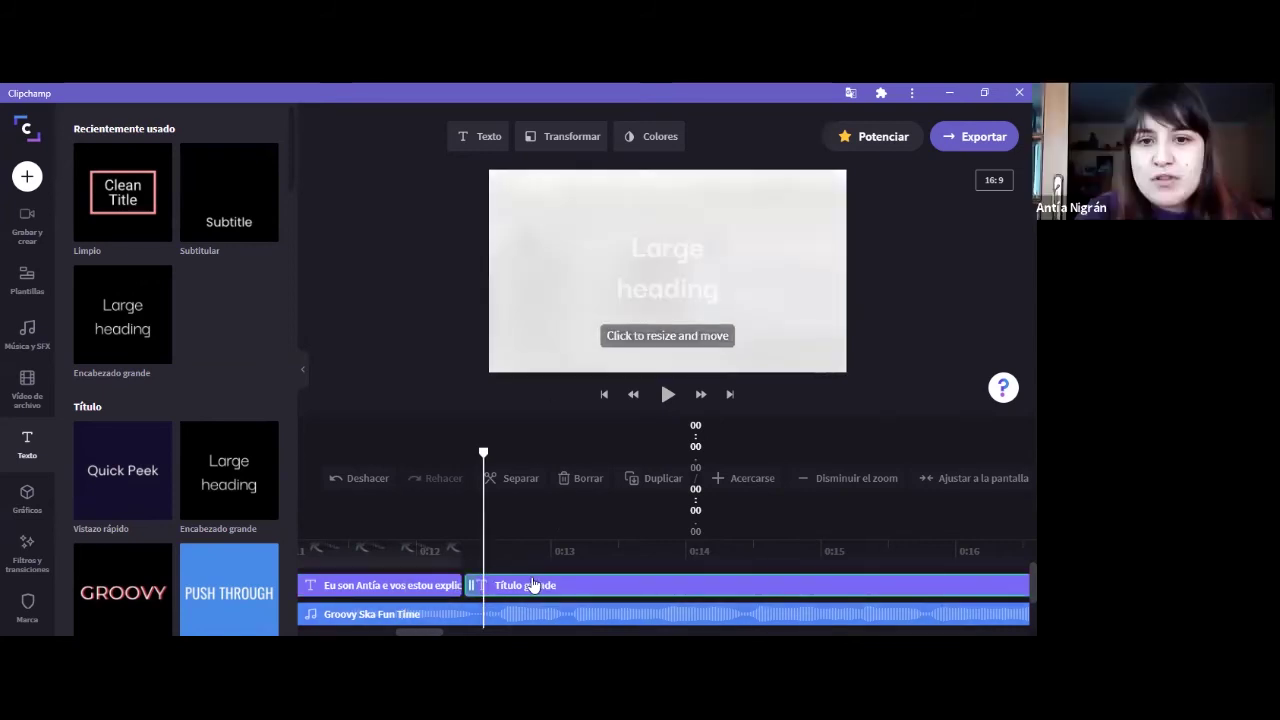
left_click(469, 140)
left_click(430, 238)
key("ctrl+a")
type("HSVDMBajs")
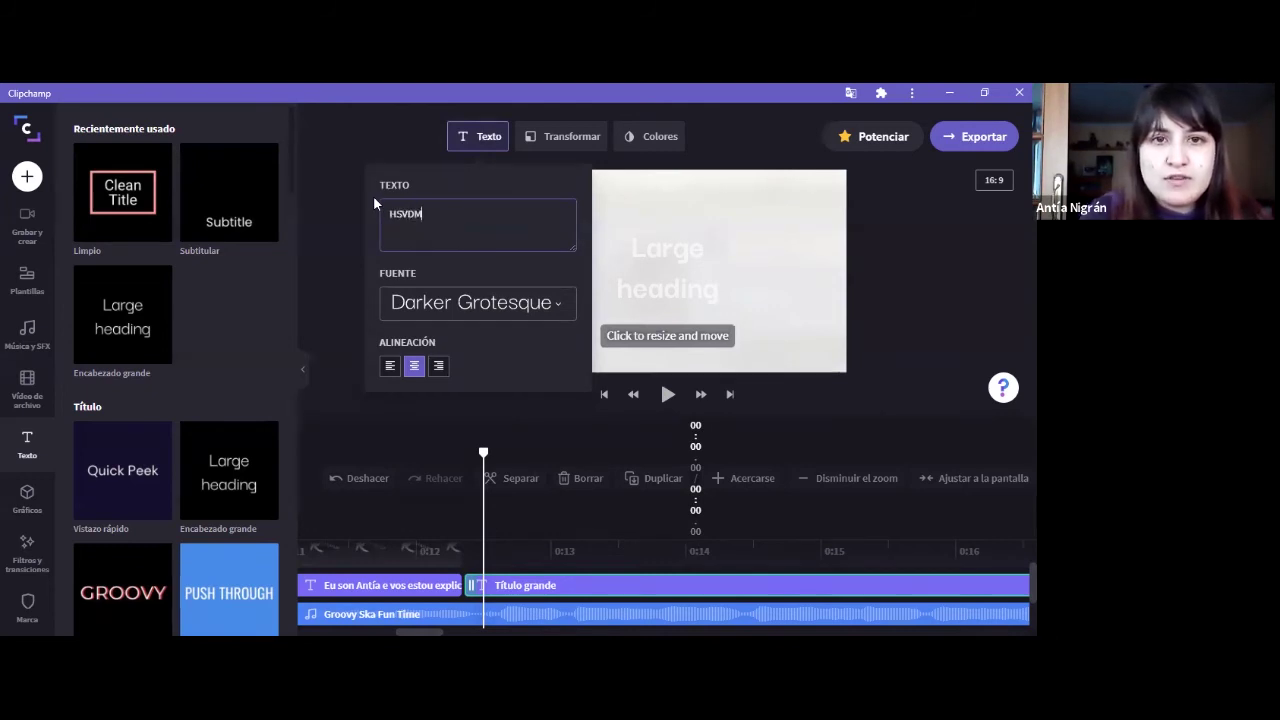
- Set the HSVDMBajs heading's background colour to the dark swatch 1C1C26
left_click(652, 136)
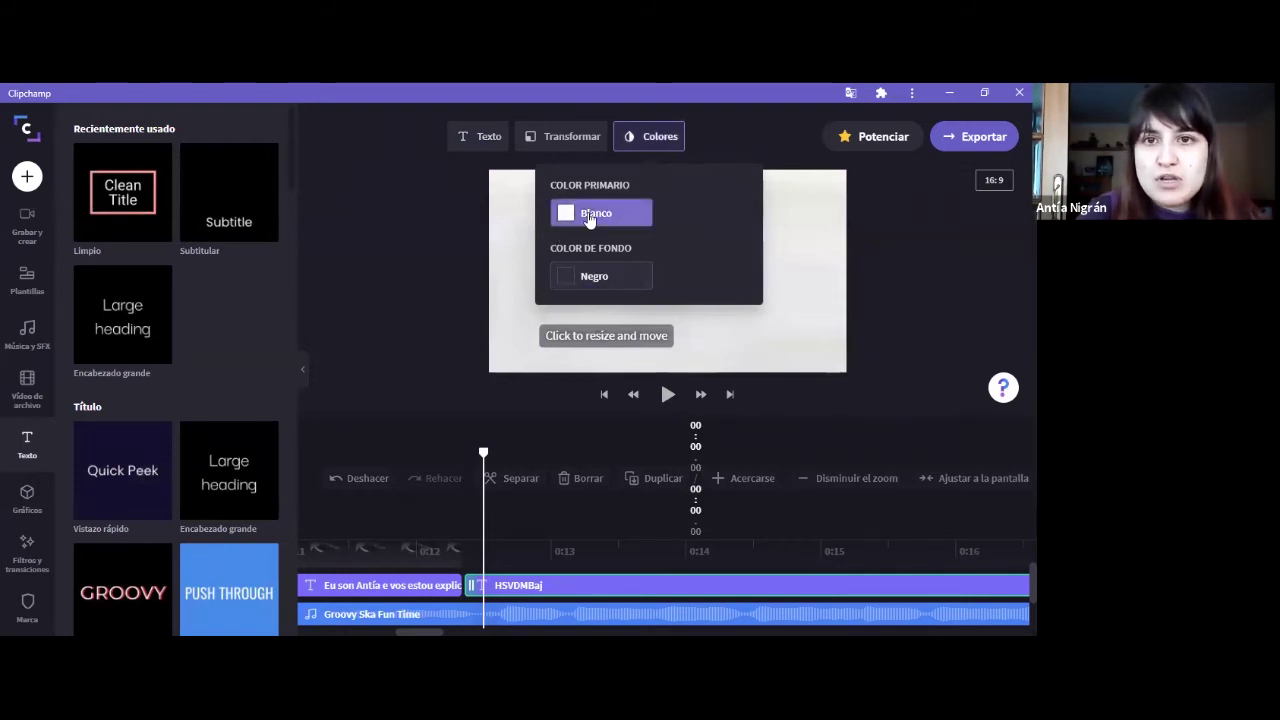
left_click(597, 277)
left_click(661, 372)
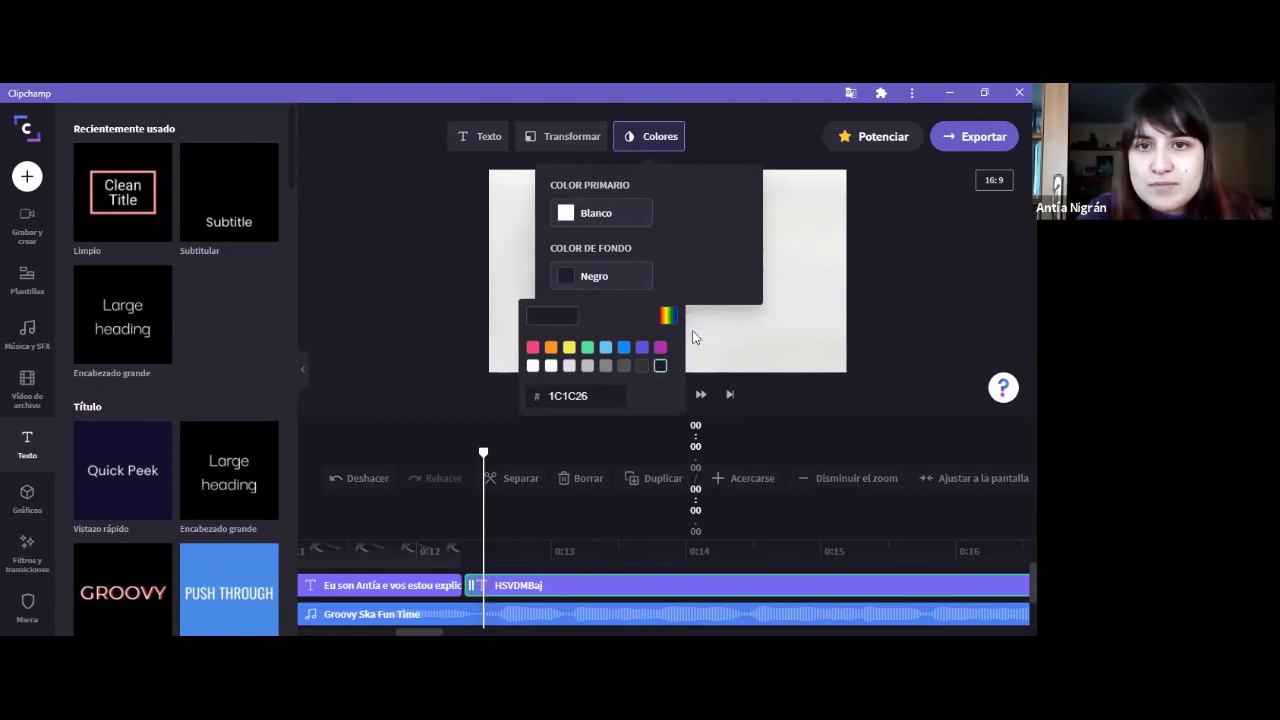
left_click(784, 286)
- Play the heading over the transition into the hippo clip to check its look, stopping at about 13 s
left_click(667, 394)
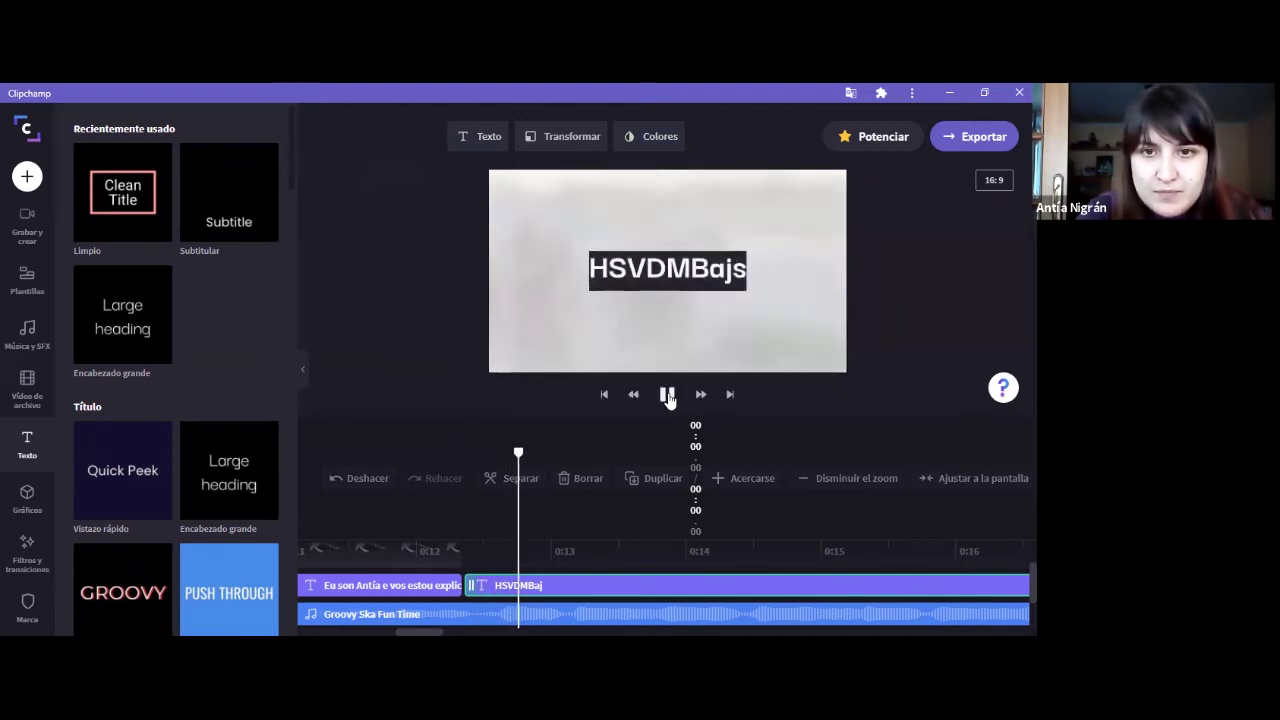
left_click(667, 394)
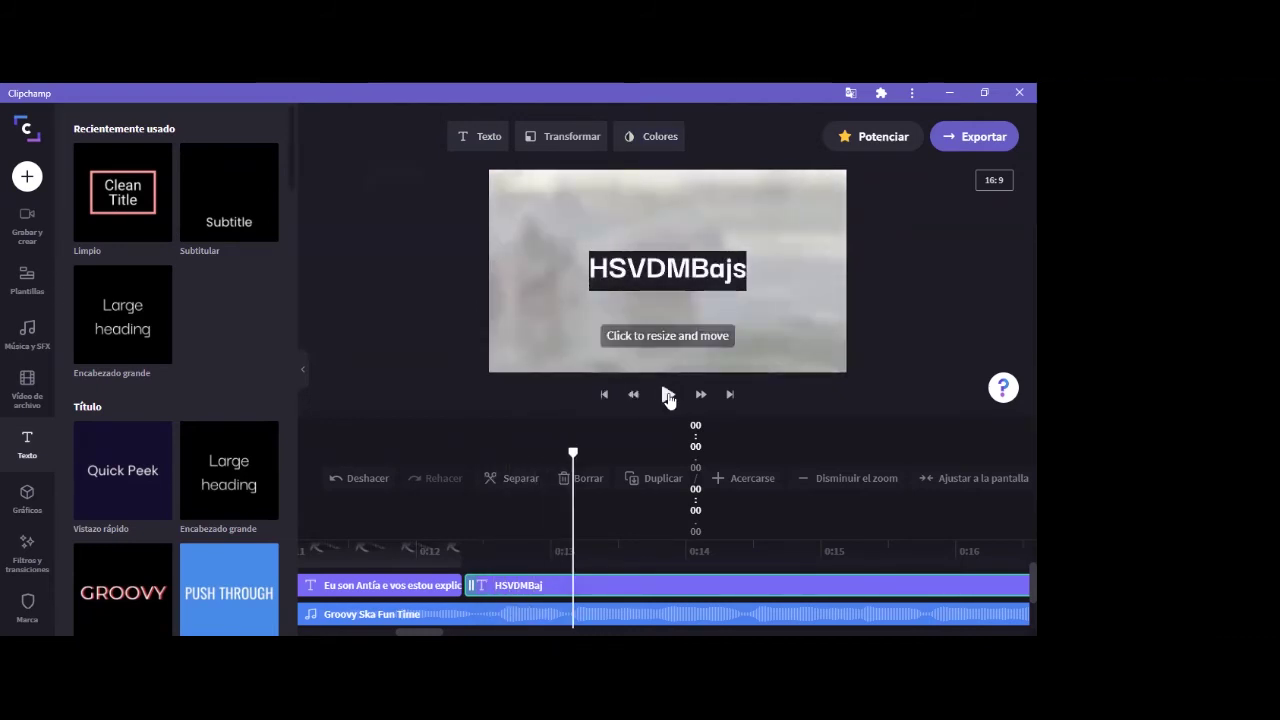
left_click(667, 394)
left_click(667, 394)
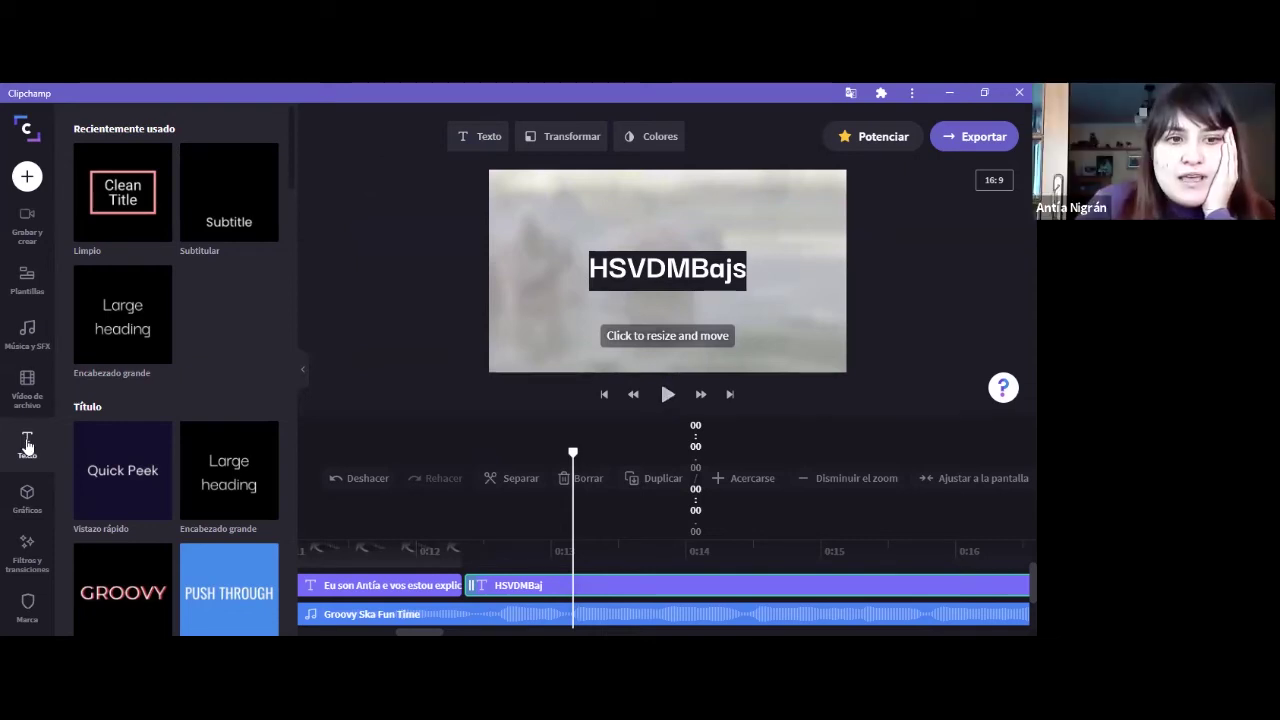
- With the library collapsed, review the hippo clip through to its end at about 29 s, and view the media import options
left_click(303, 376)
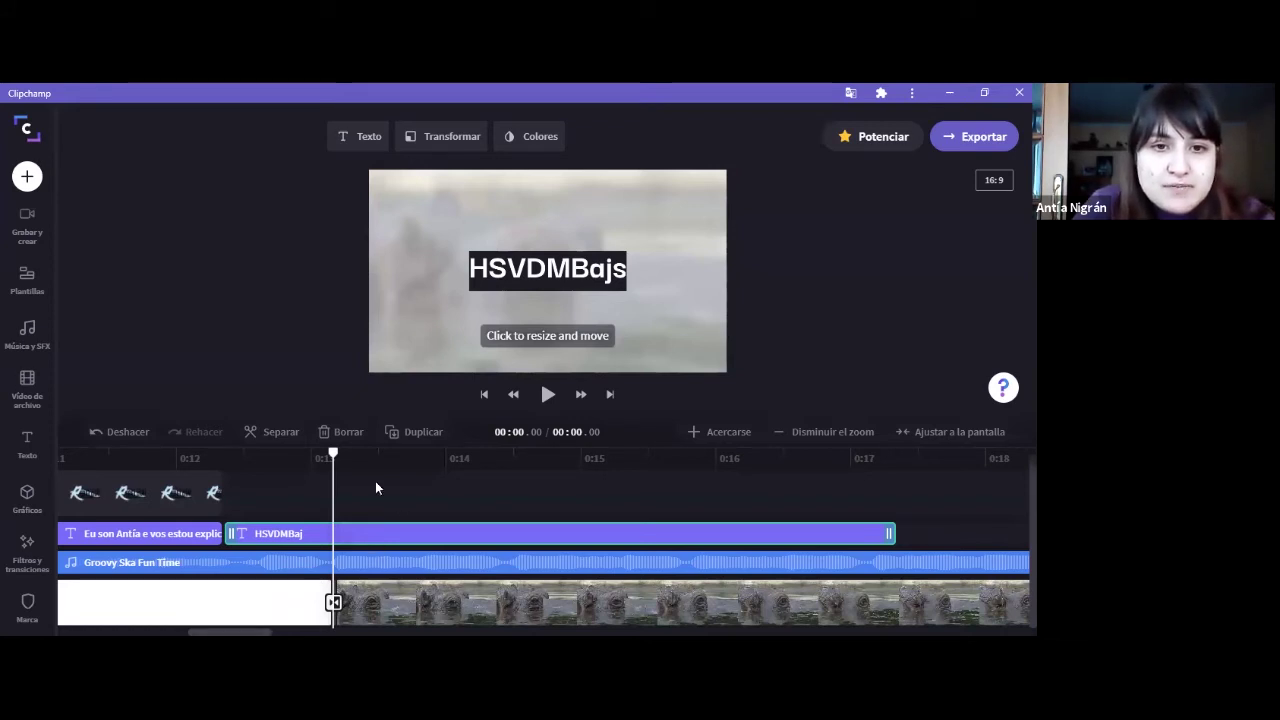
left_click_drag(333, 456, 1028, 566)
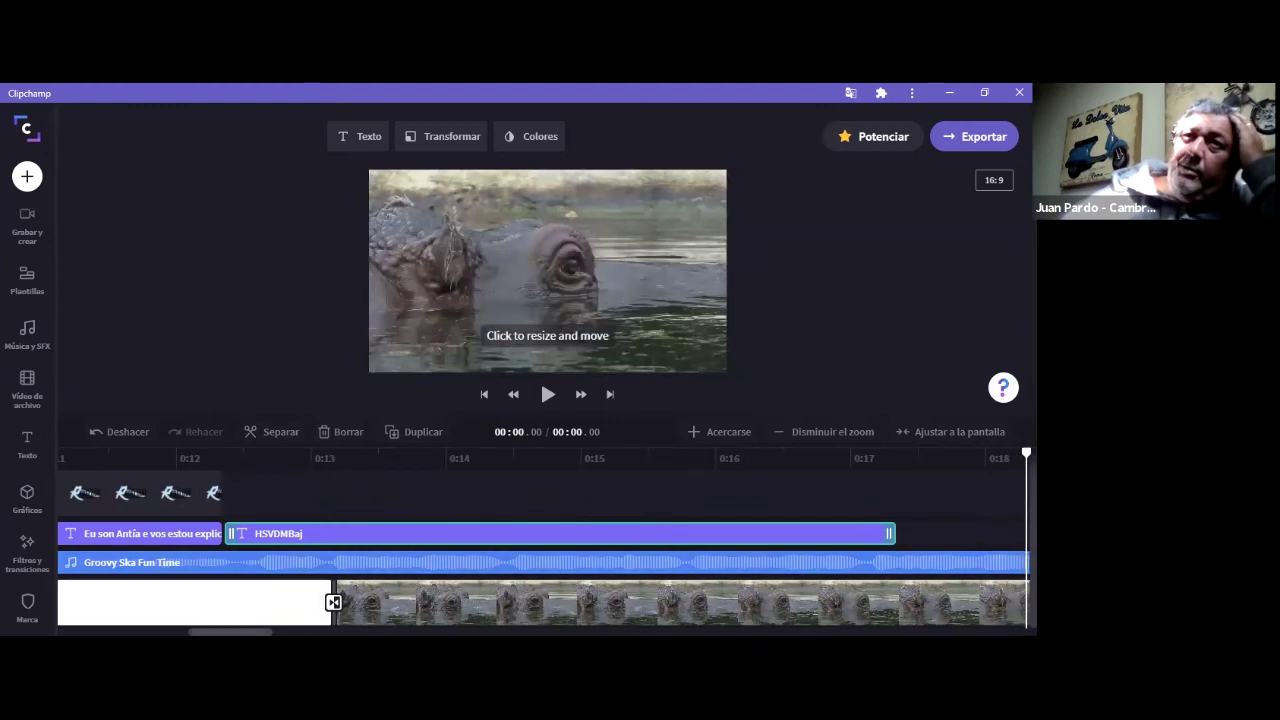
scroll(544, 540, "right", 10)
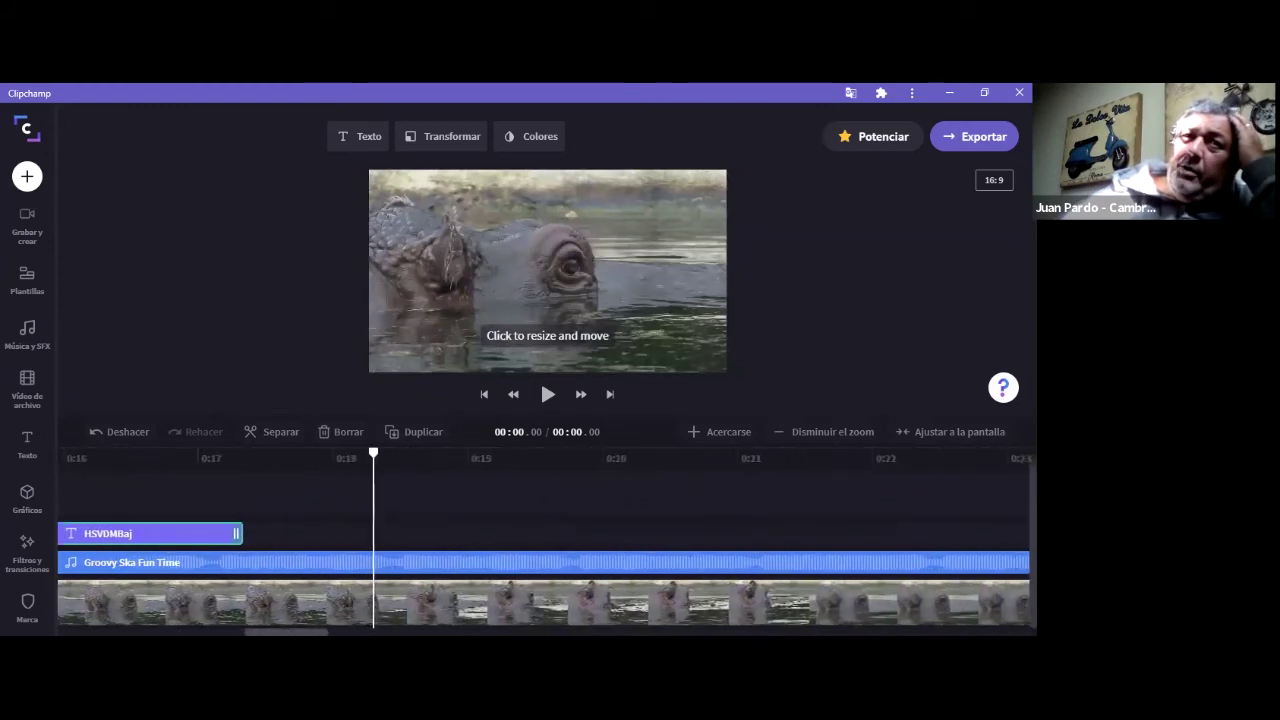
scroll(325, 545, "right", 3)
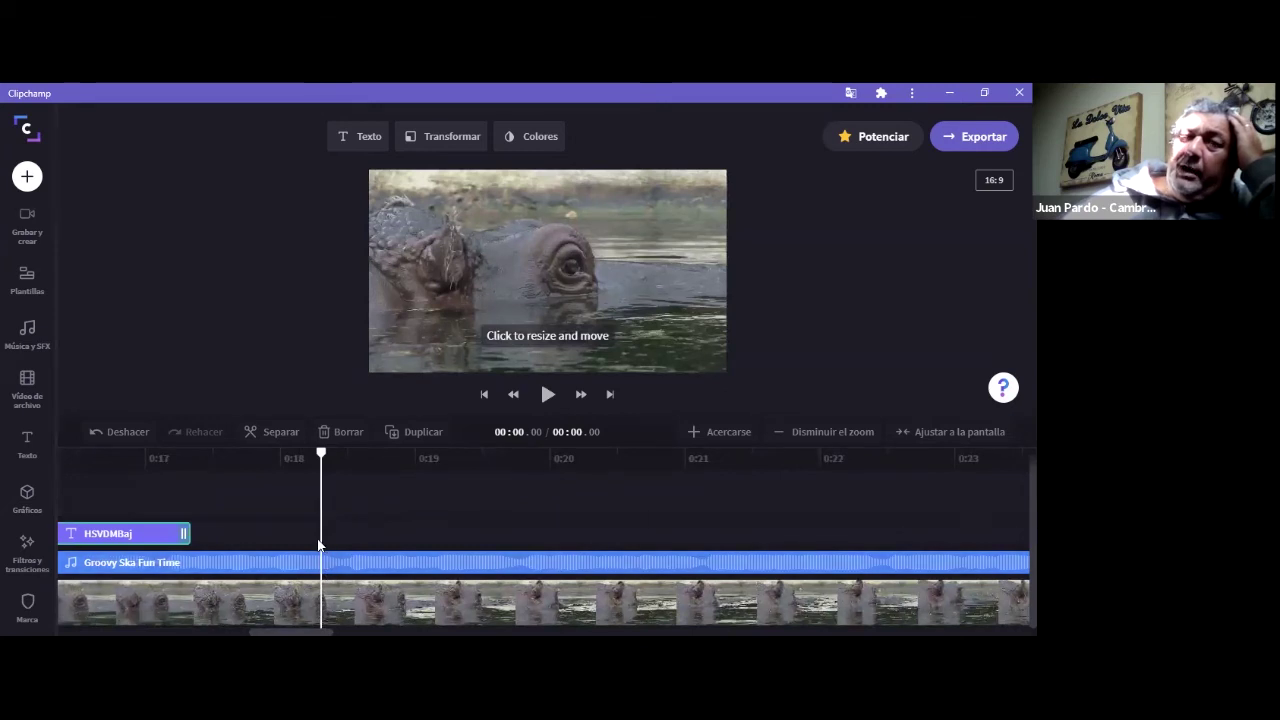
left_click_drag(320, 545, 860, 580)
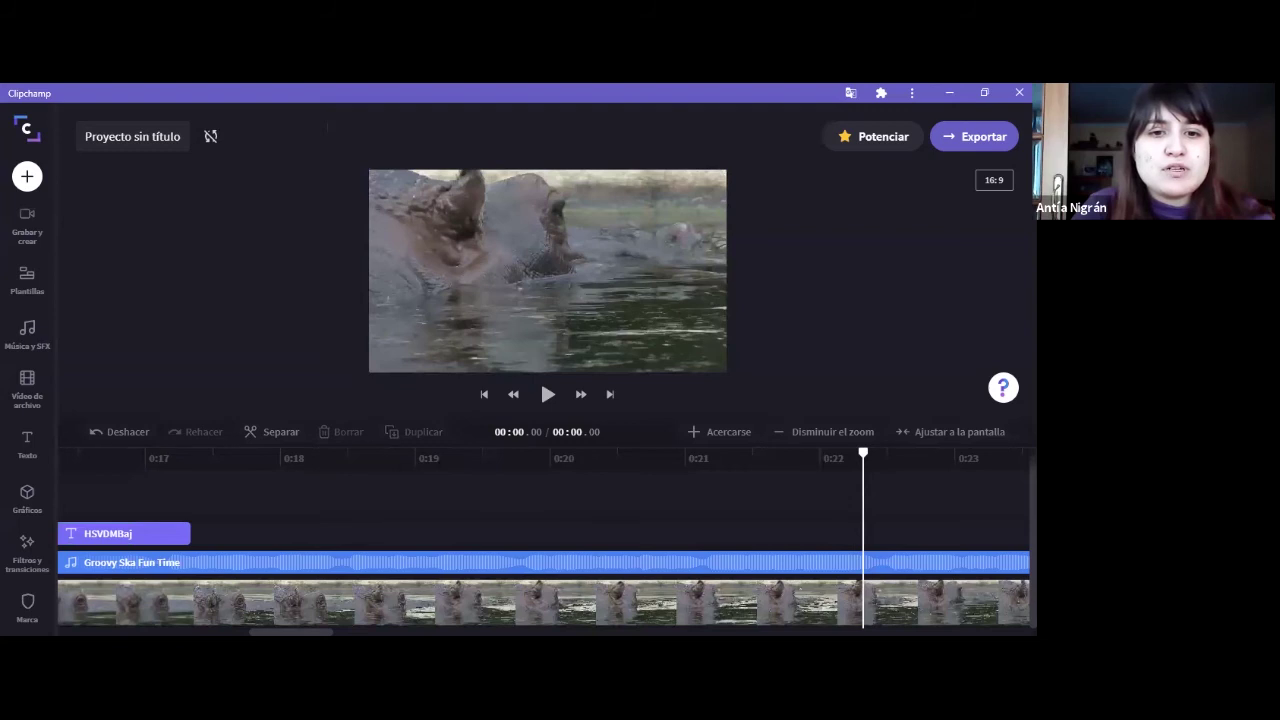
scroll(546, 541, "right", 5)
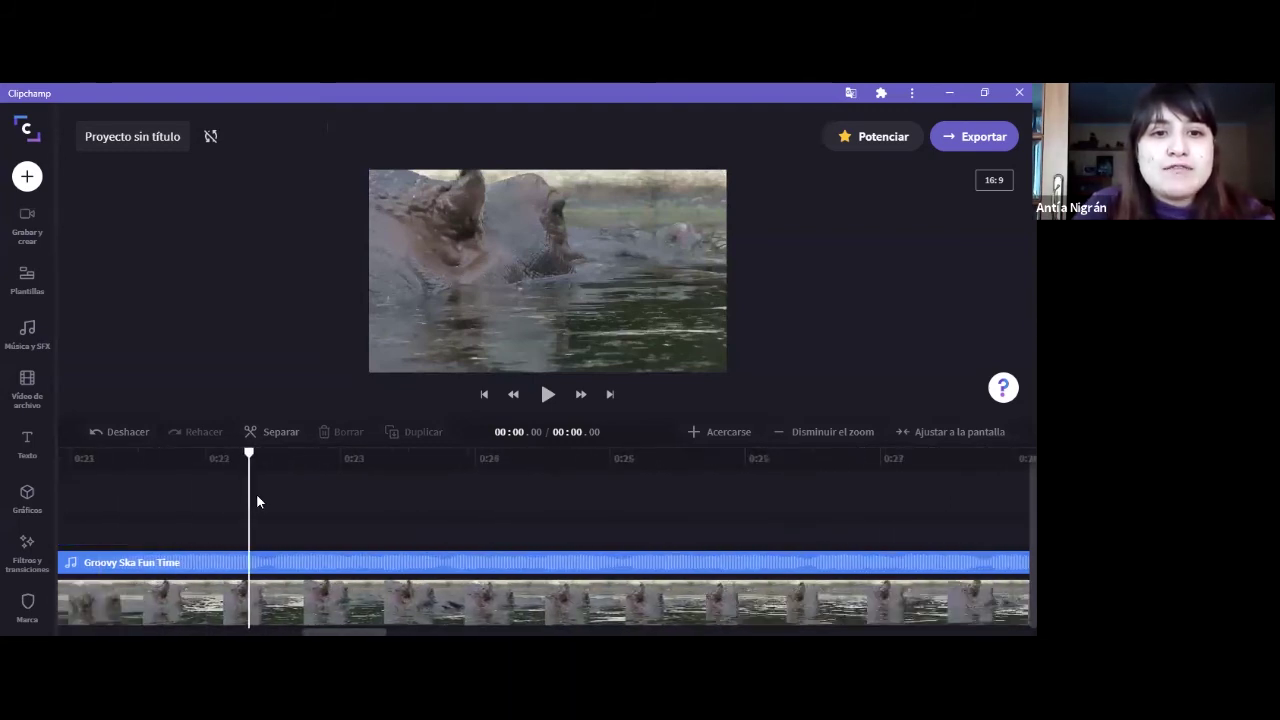
left_click_drag(249, 496, 680, 568)
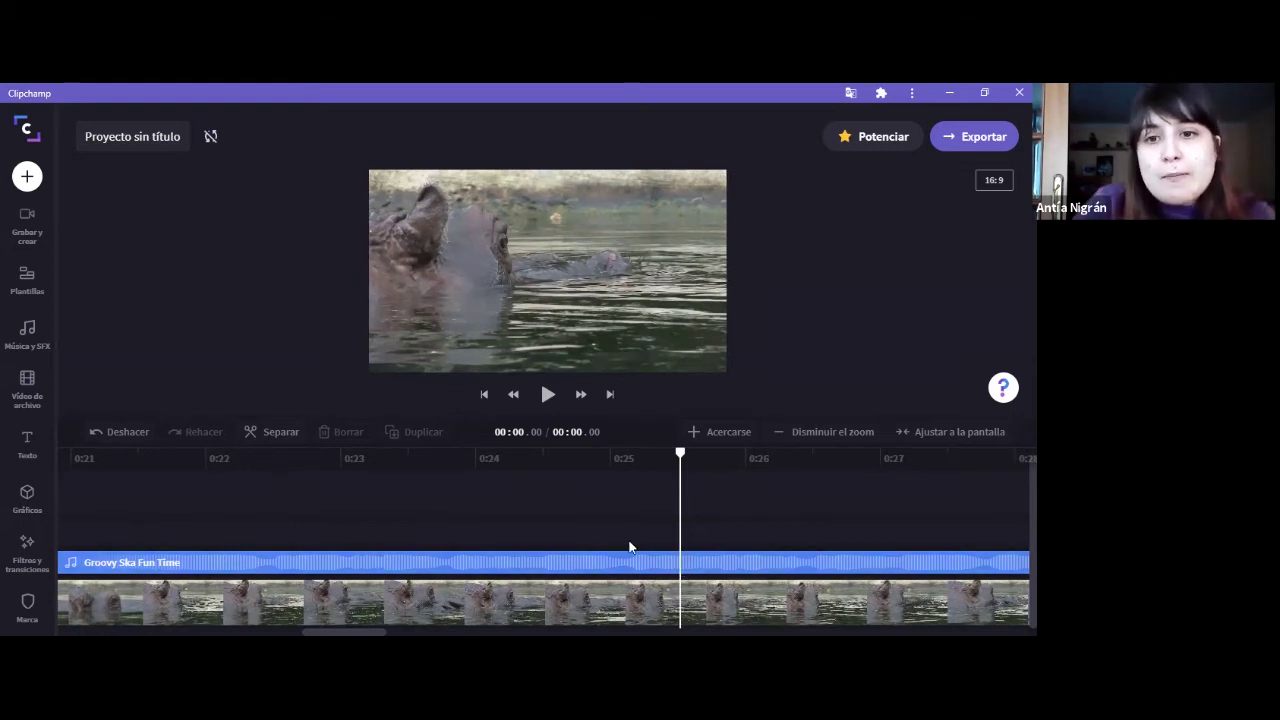
scroll(388, 601, "right", 5)
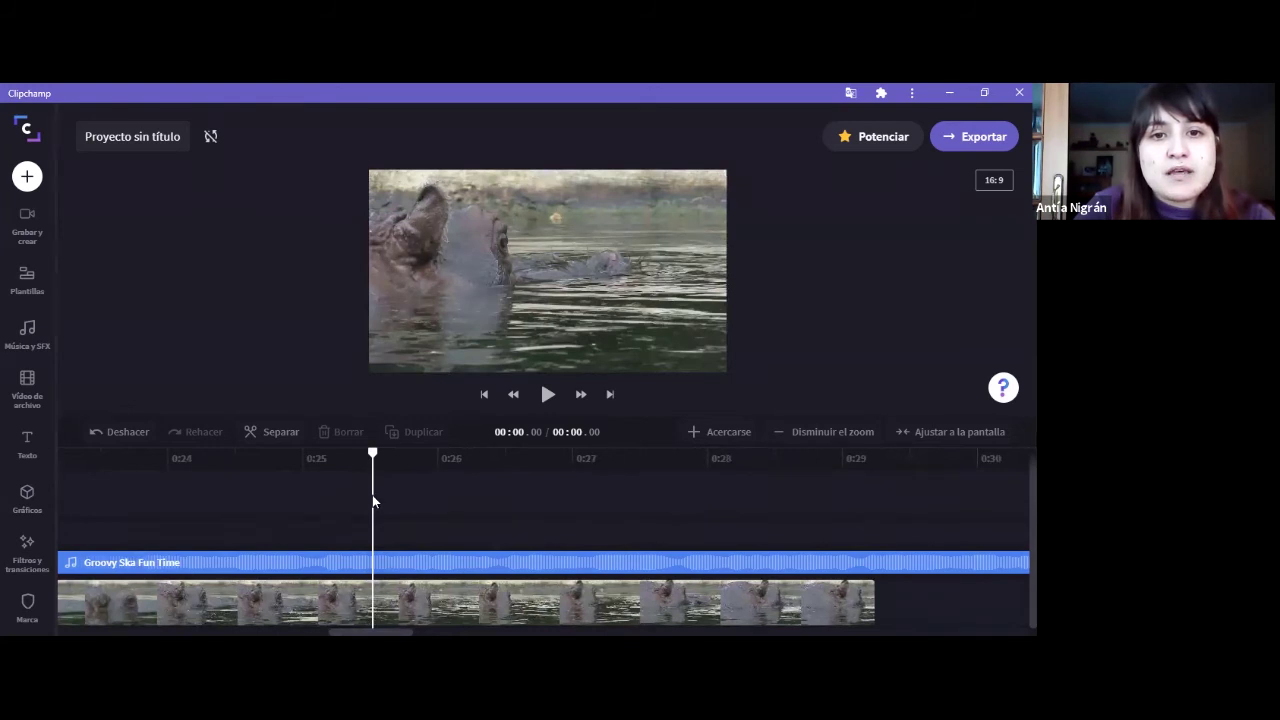
left_click_drag(371, 506, 868, 605)
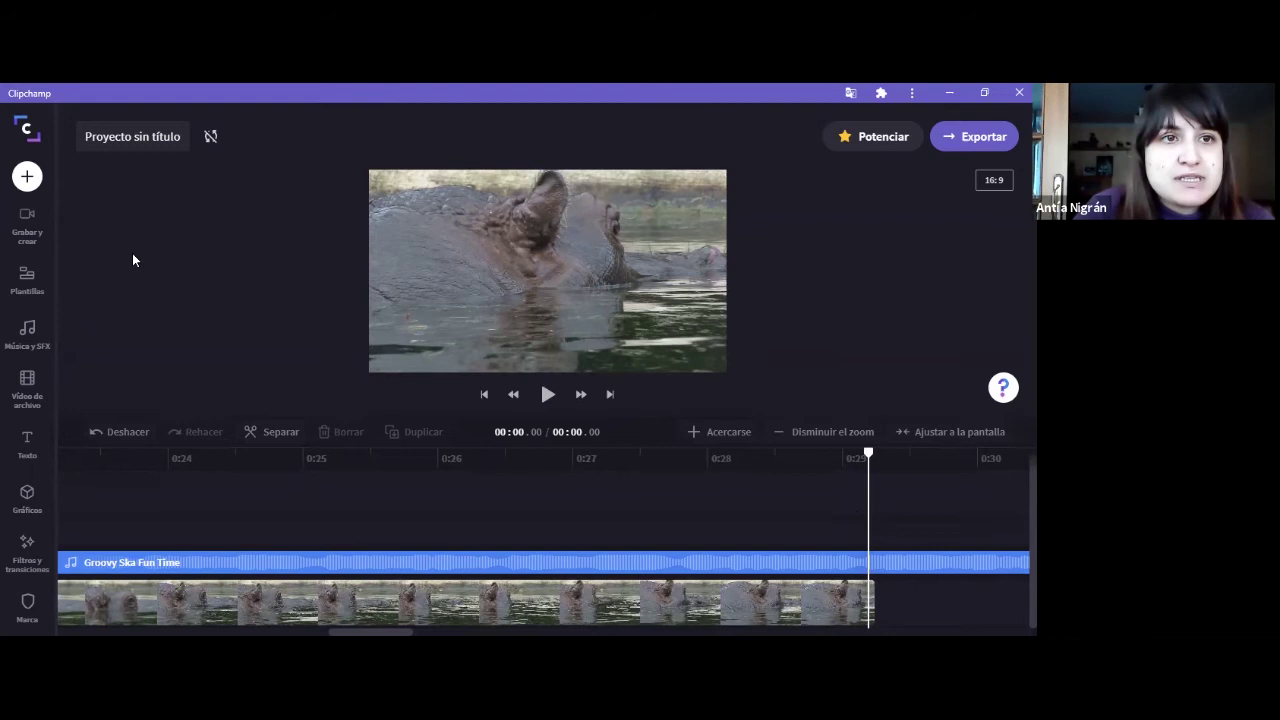
left_click(26, 178)
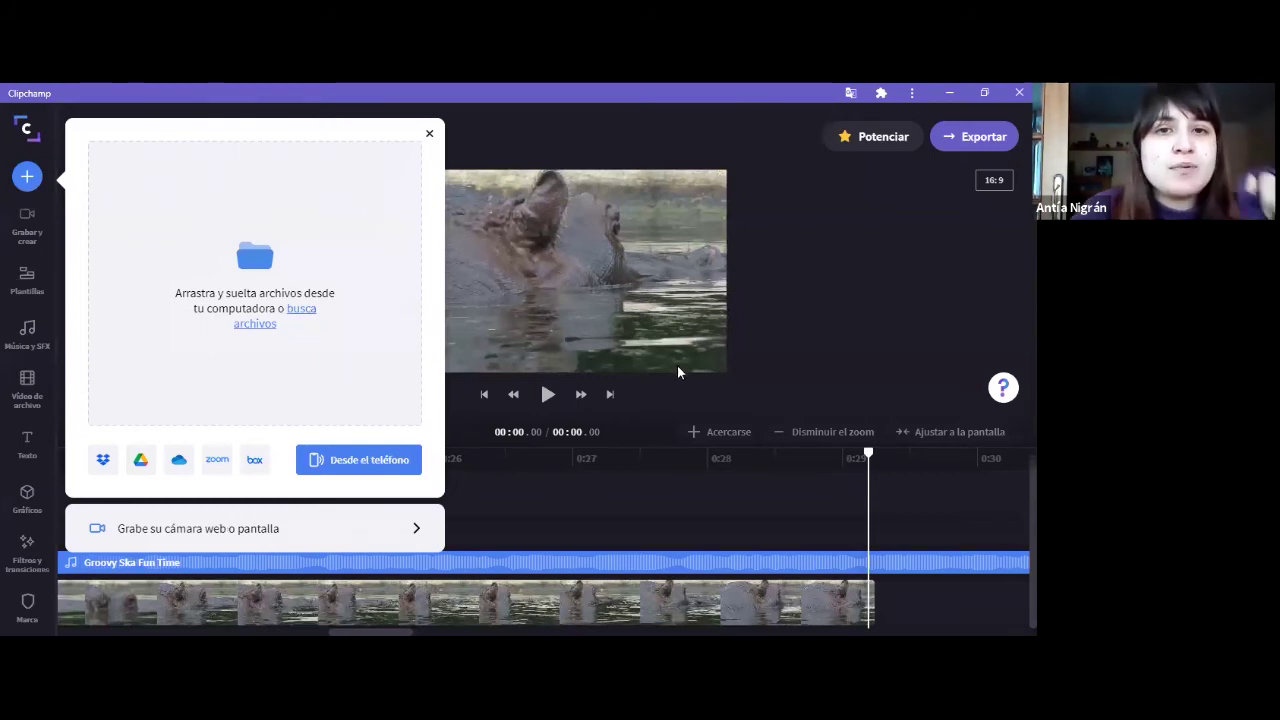
left_click(645, 505)
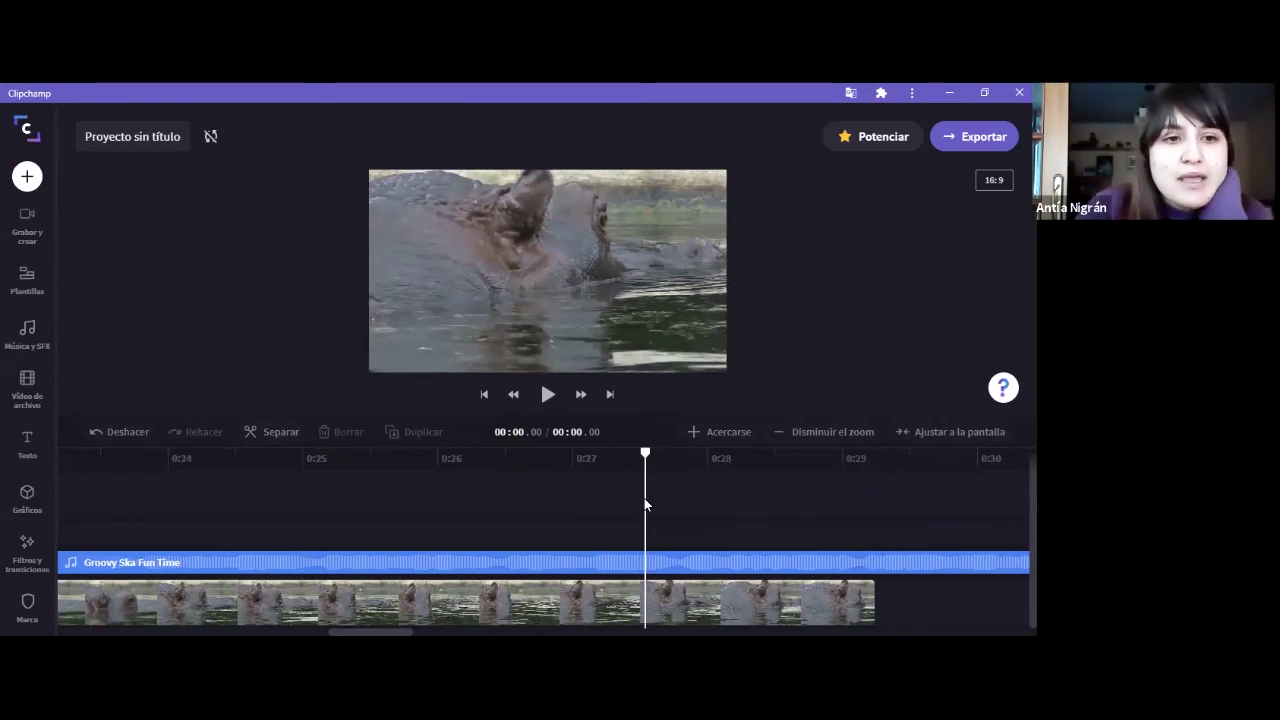
- Place the playhead at the hippo clip's end, at about 29.2 s, and add a Color solido background to the timeline
left_click_drag(649, 458, 805, 465)
left_click_drag(856, 527, 877, 539)
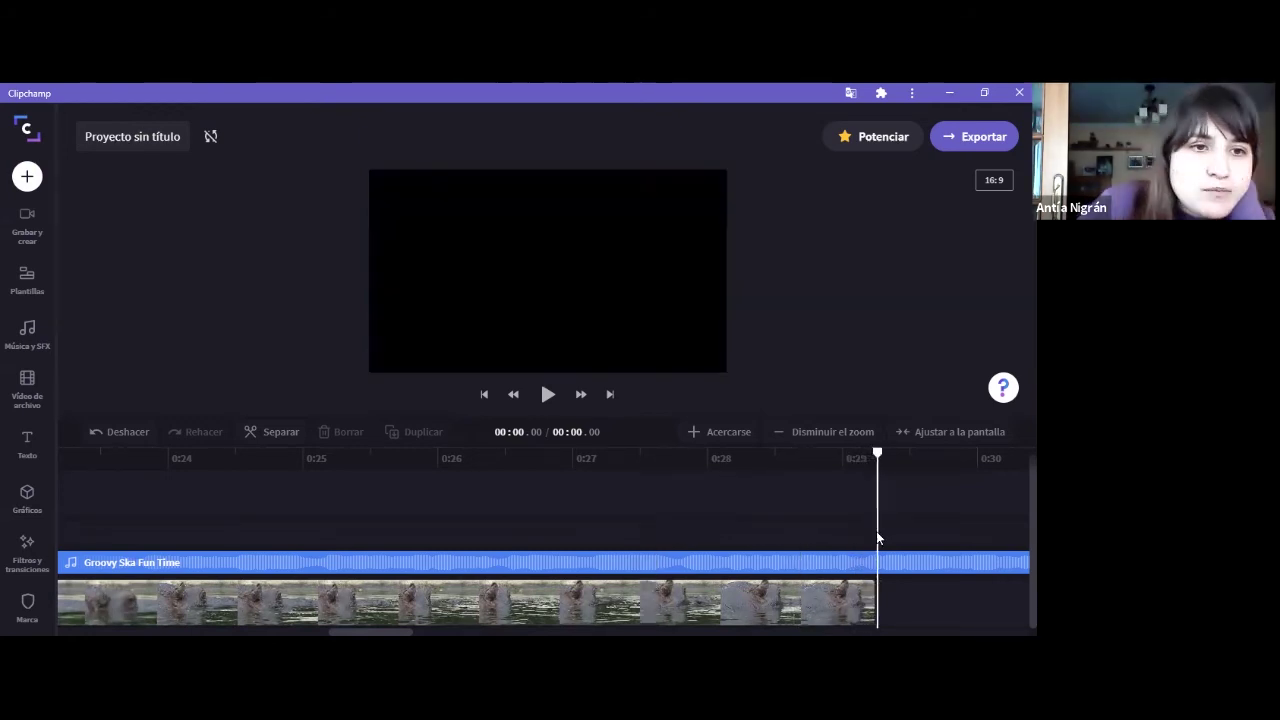
left_click(27, 493)
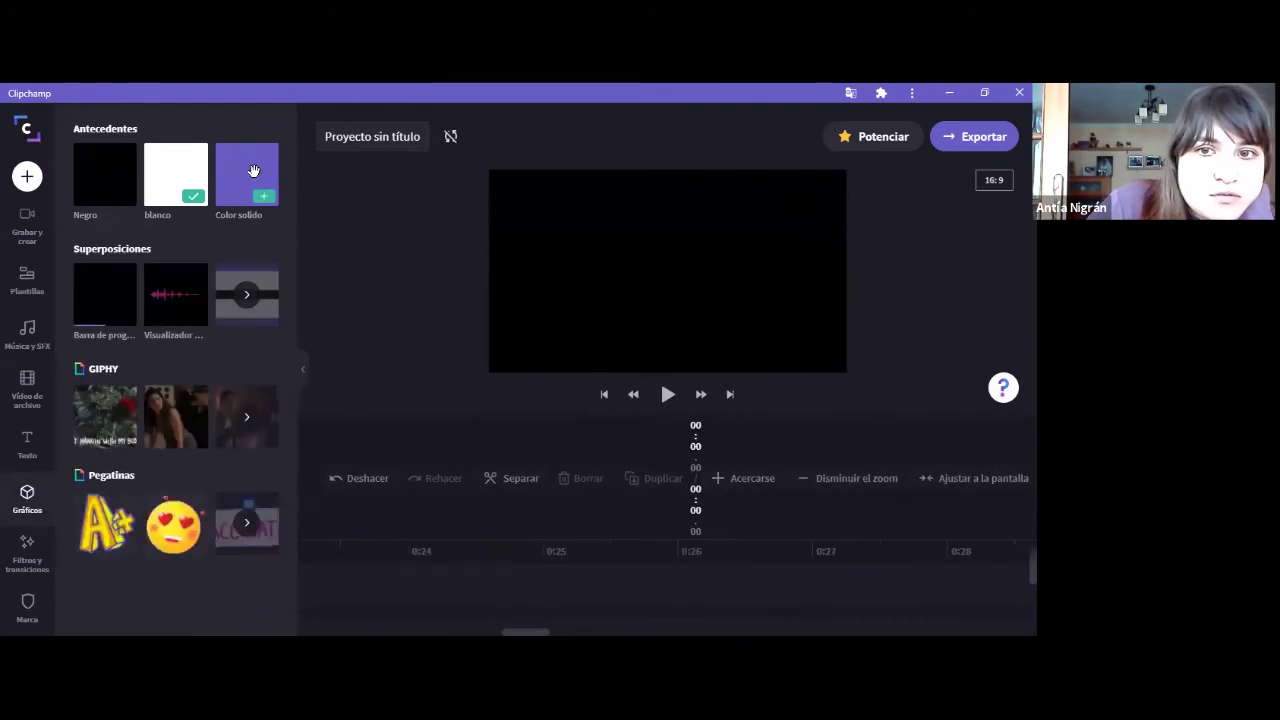
left_click(265, 198)
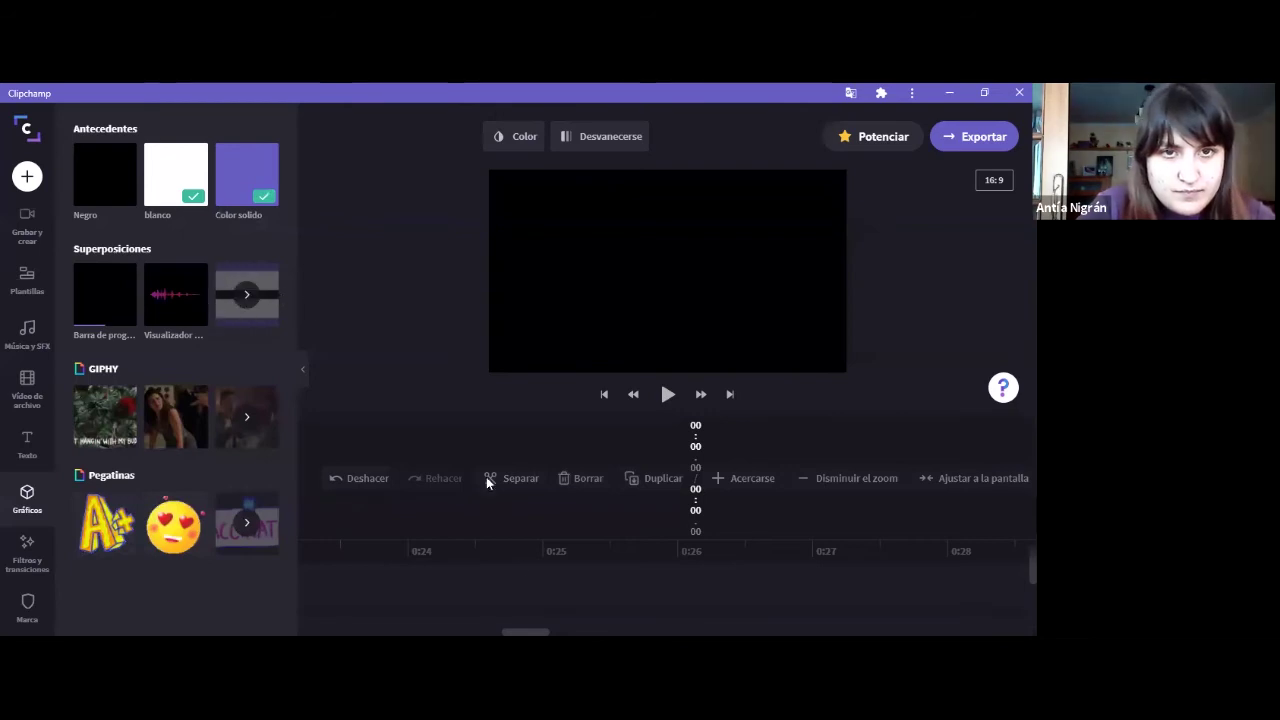
- Locate and select the solid purple background clip on the timeline, at about 48 s, and collapse the library
left_click(511, 593)
scroll(511, 593, "left", 2)
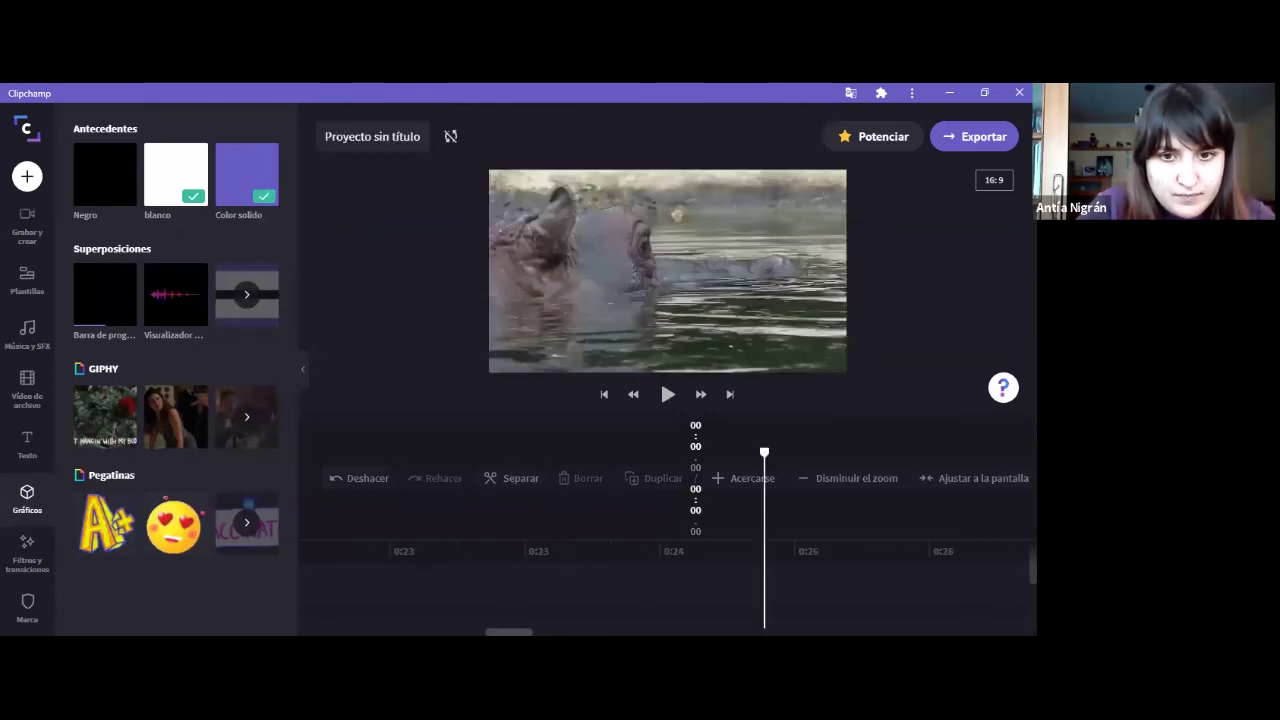
scroll(664, 590, "right", 10)
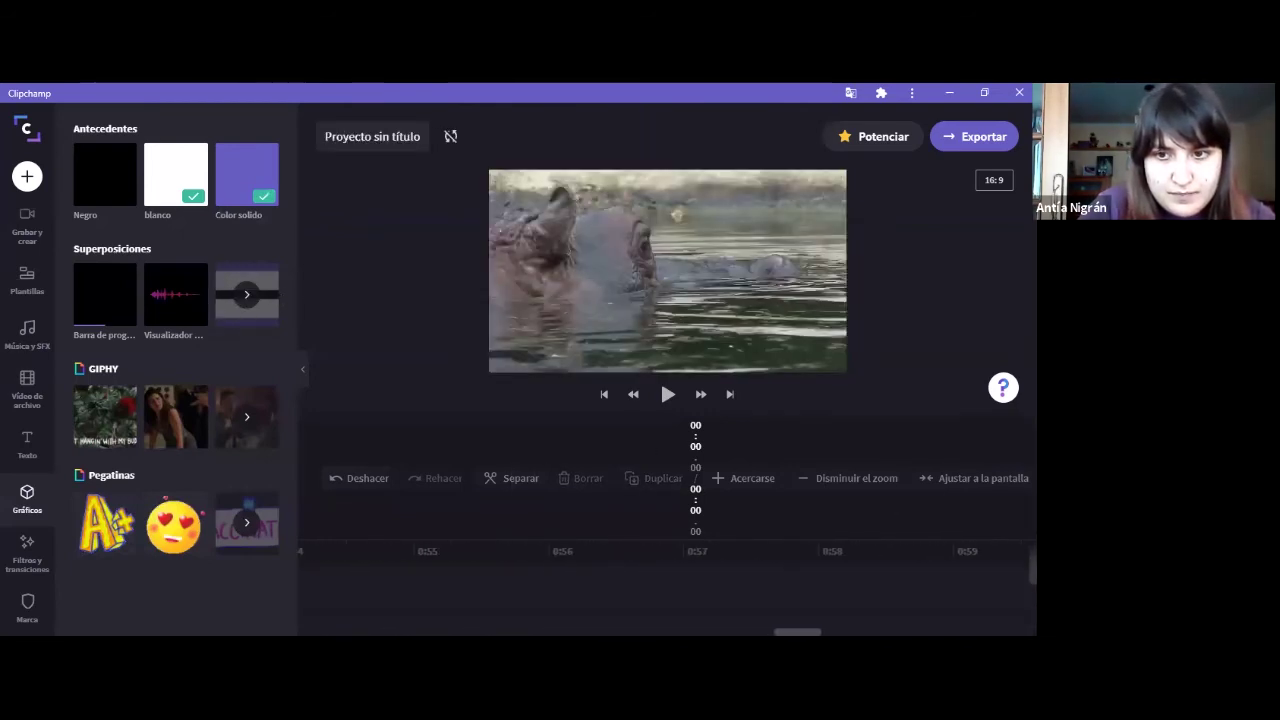
scroll(650, 590, "left", 2)
left_click(650, 592)
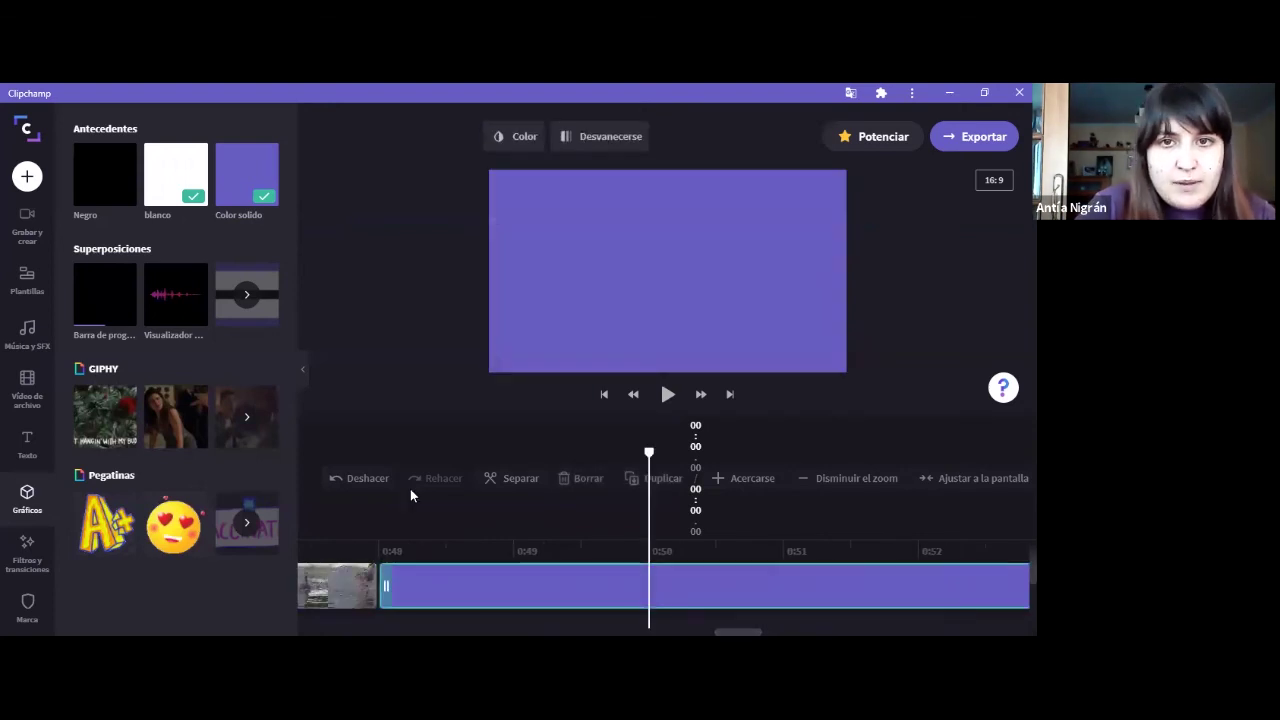
left_click(305, 368)
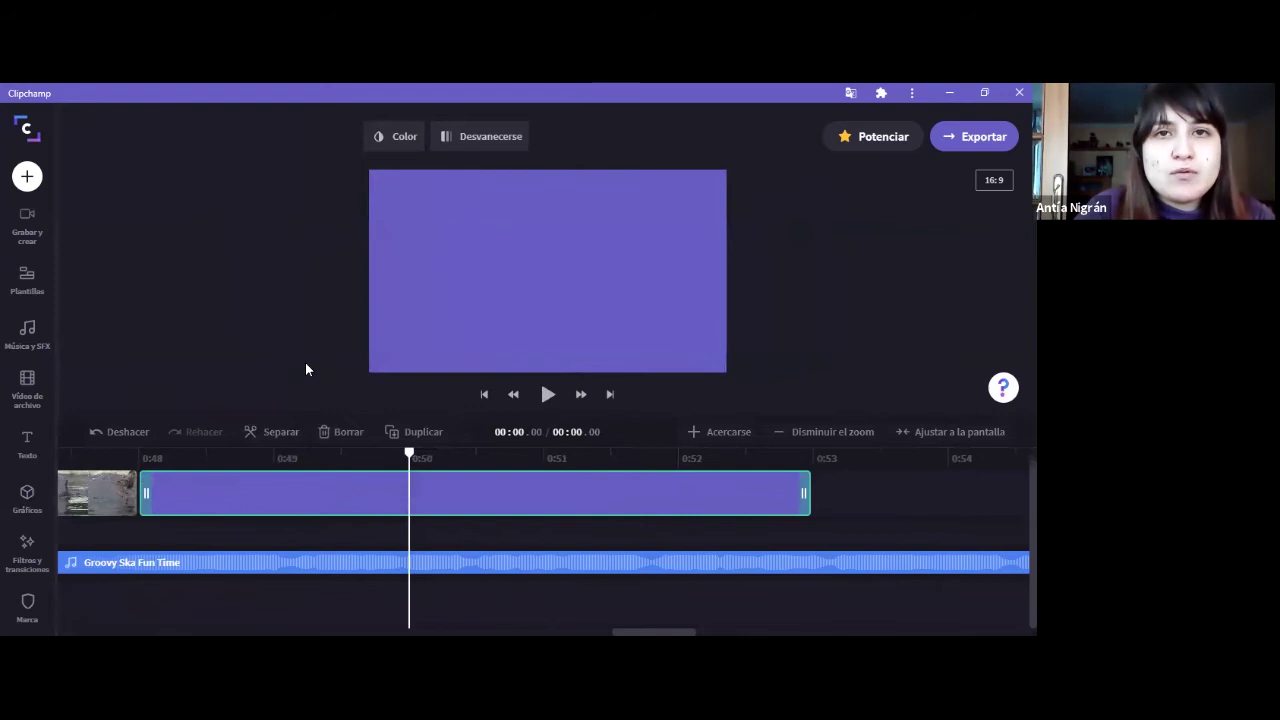
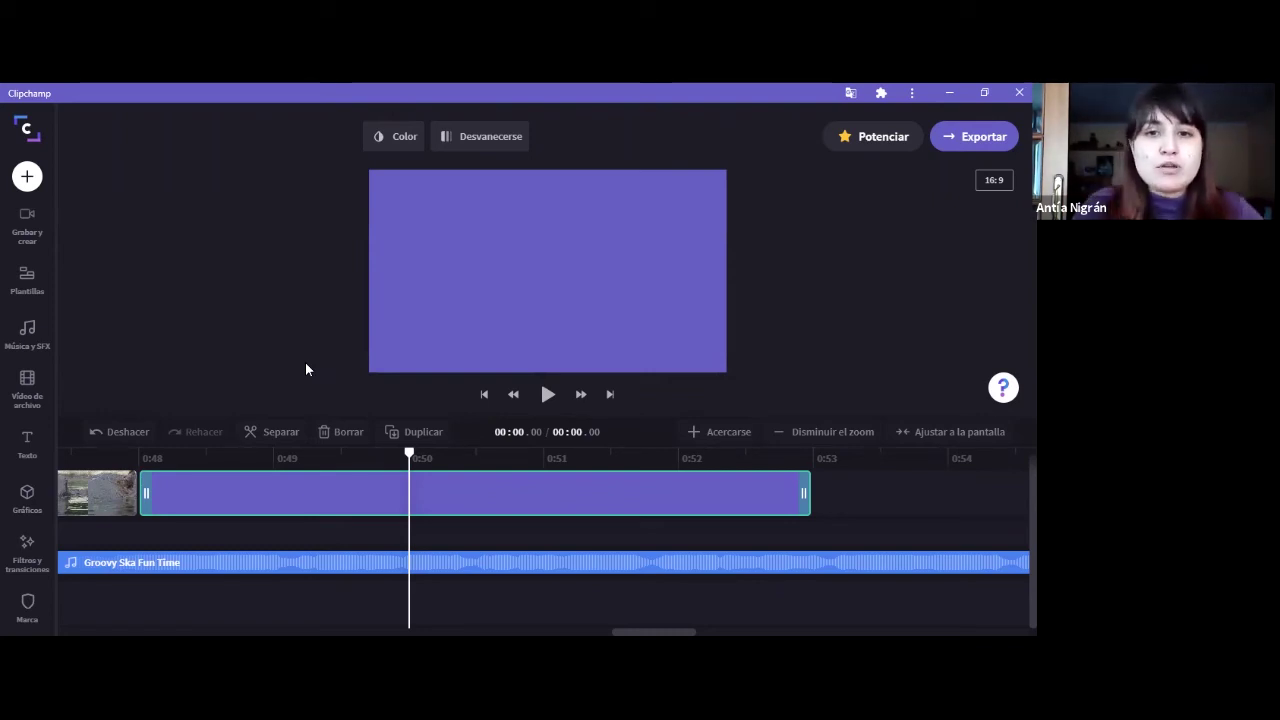
- Return to the start of the timeline and examine the animated two-line title styles in the text library, such as Espejo and Moderno
scroll(545, 540, "left", 15)
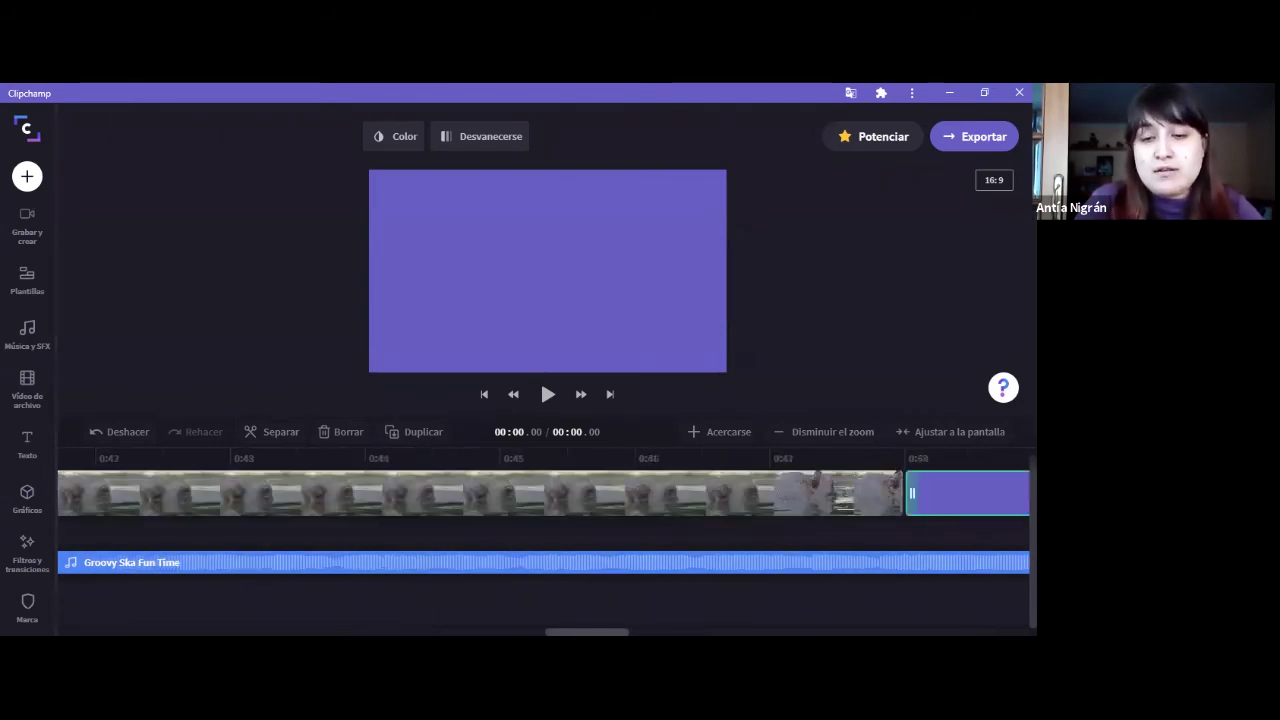
scroll(545, 540, "left", 8)
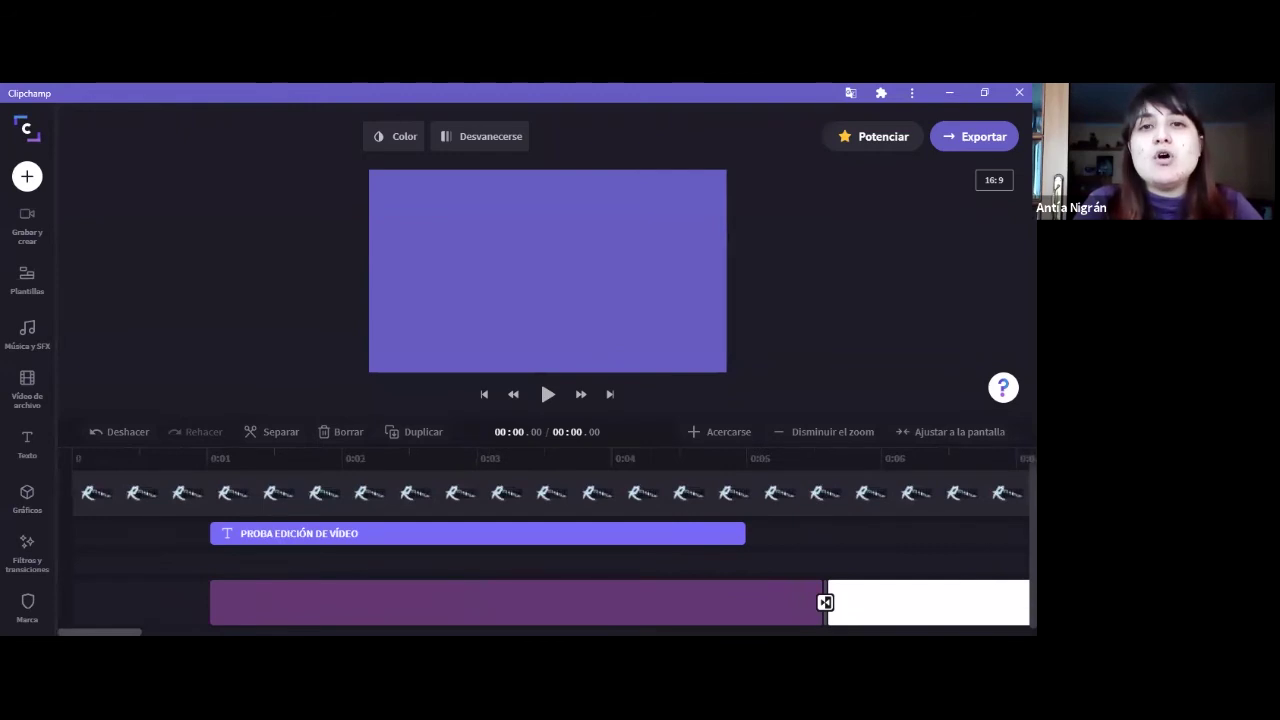
scroll(545, 540, "right", 3)
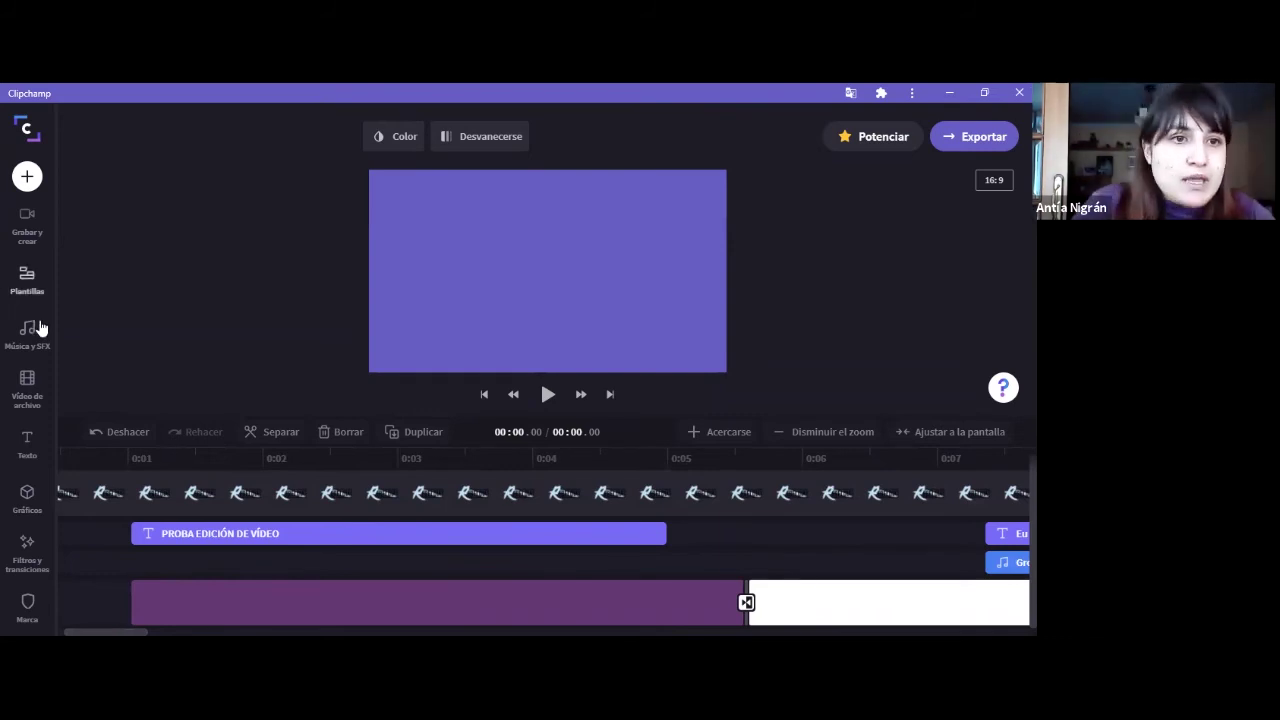
left_click(27, 445)
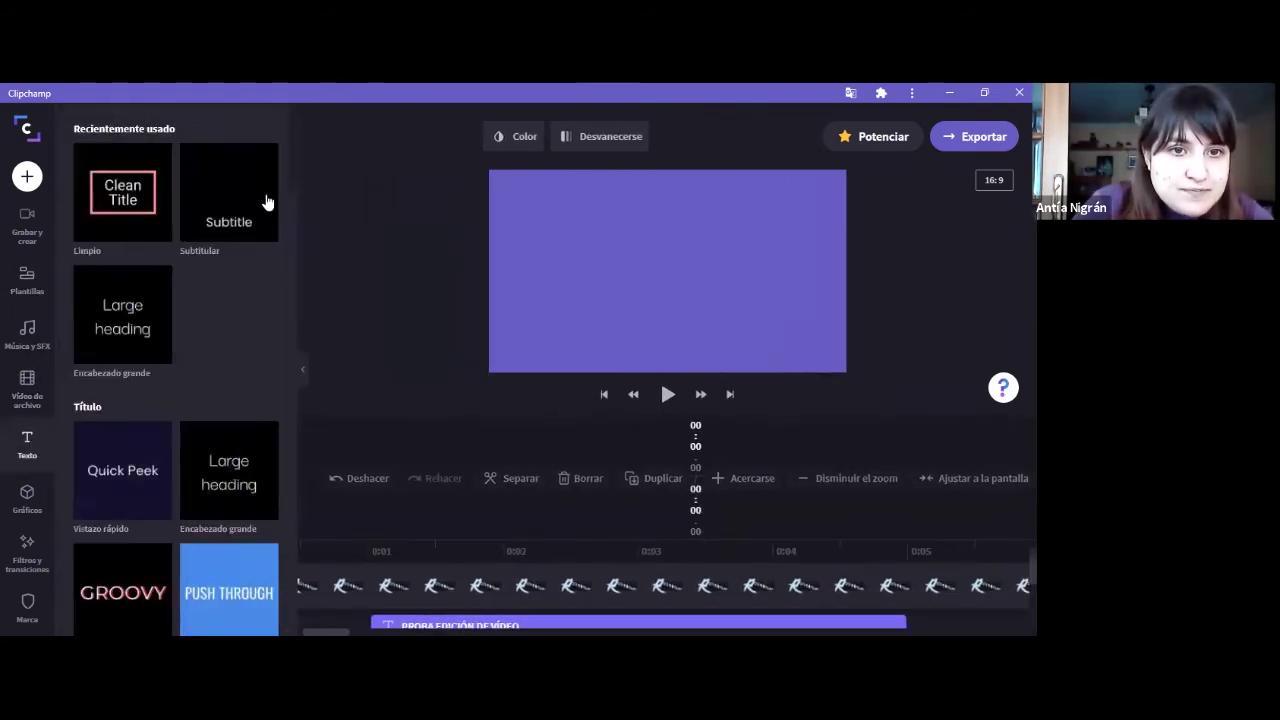
left_click_drag(293, 148, 300, 378)
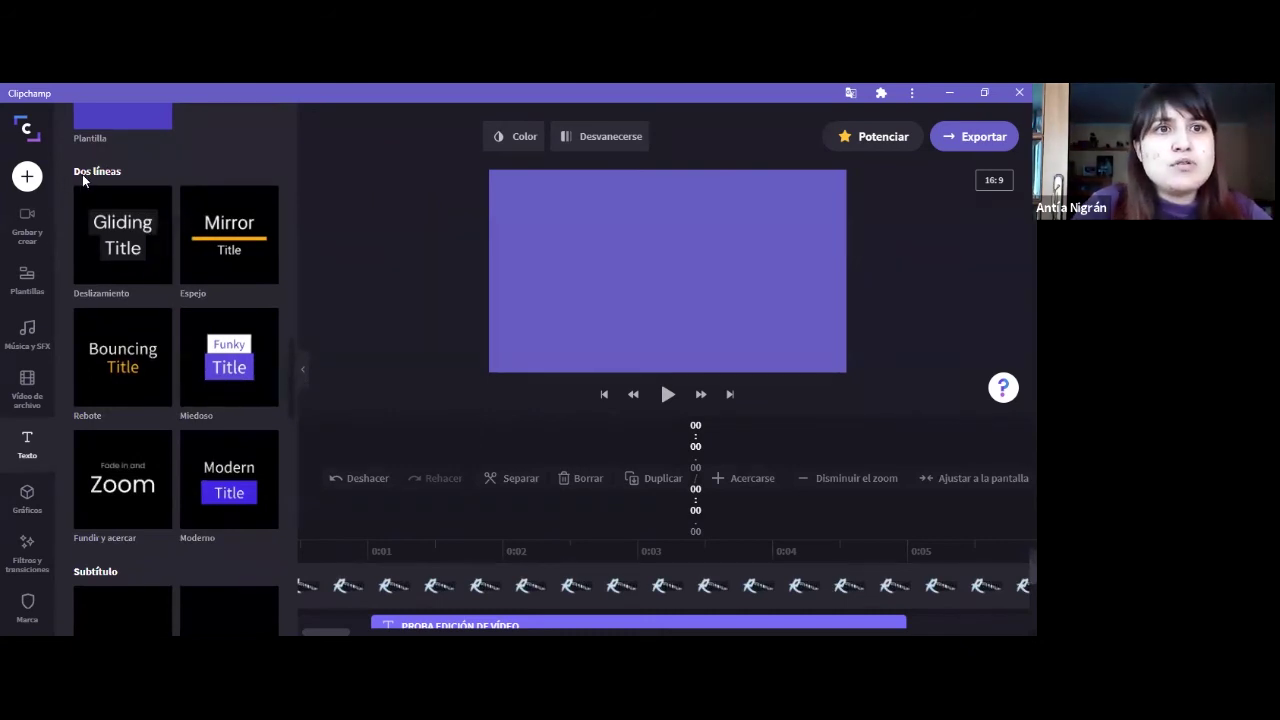
mouse_move(243, 248)
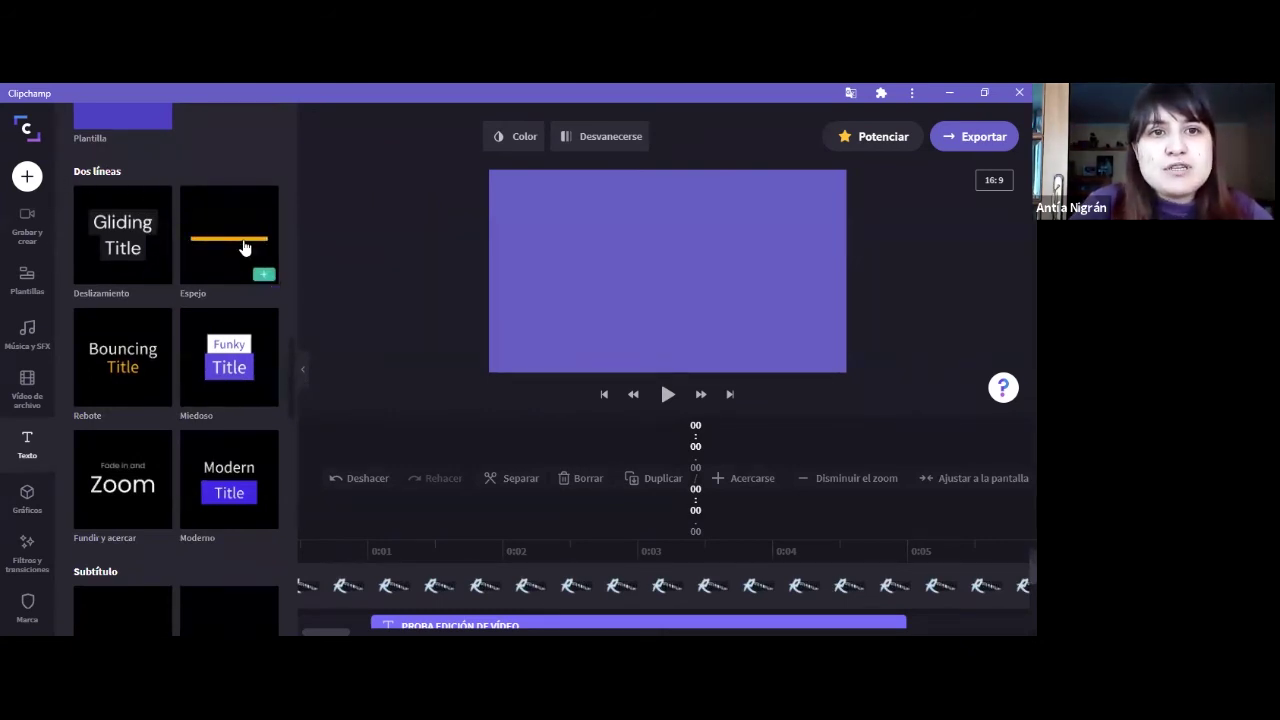
mouse_move(230, 403)
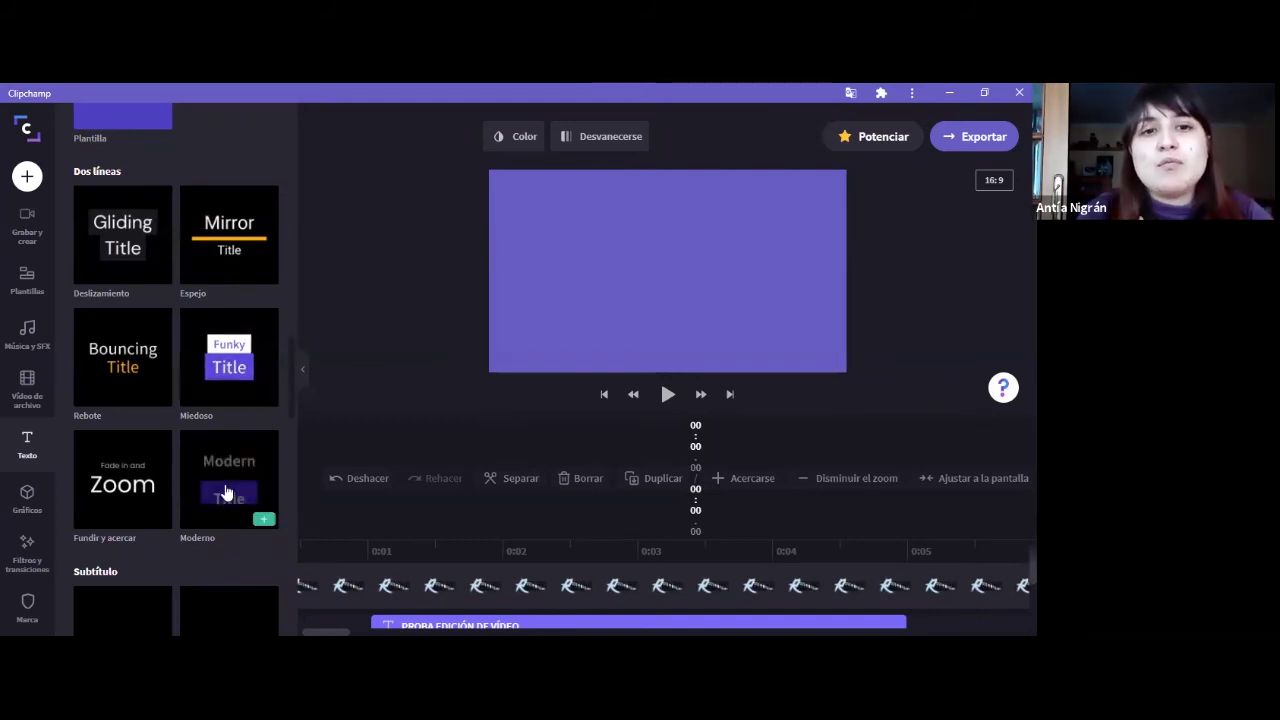
- Browse the two-line and Subtítulo text styles, and add the minimalist lower-third title to the timeline
mouse_move(293, 388)
left_mouse_down()
mouse_move(290, 437)
mouse_move(288, 385)
left_mouse_up()
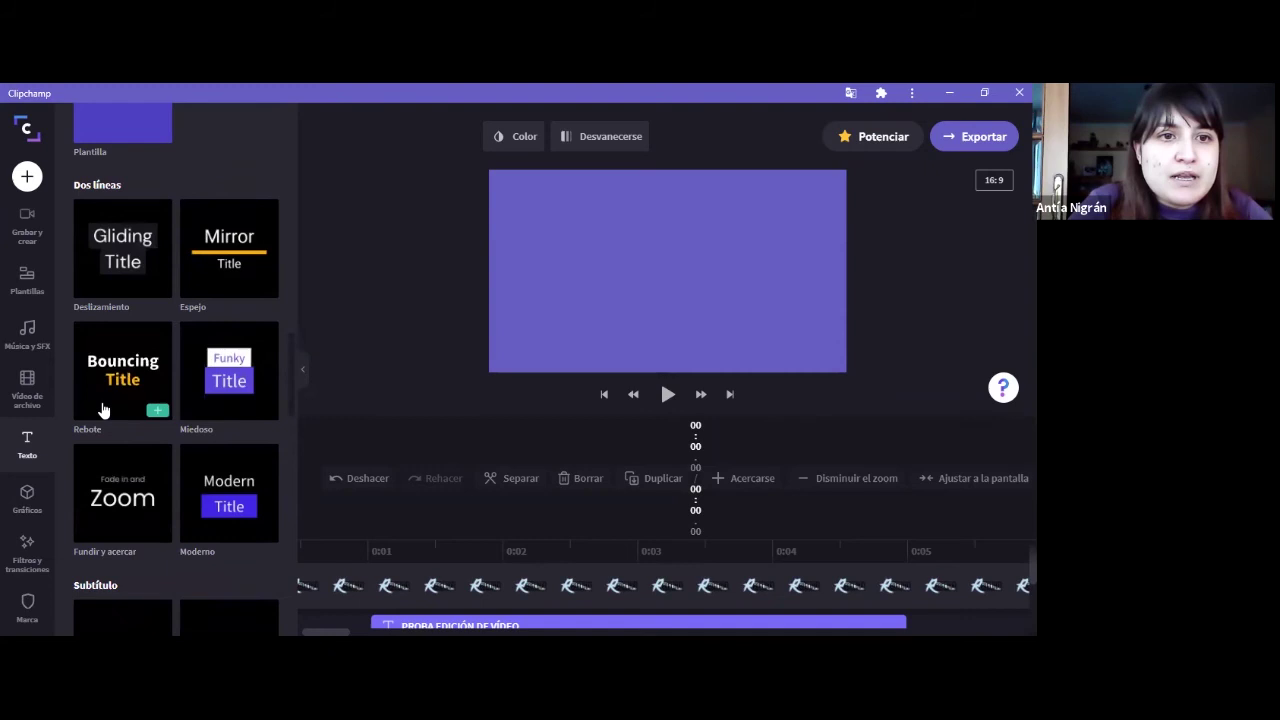
left_click_drag(291, 368, 291, 420)
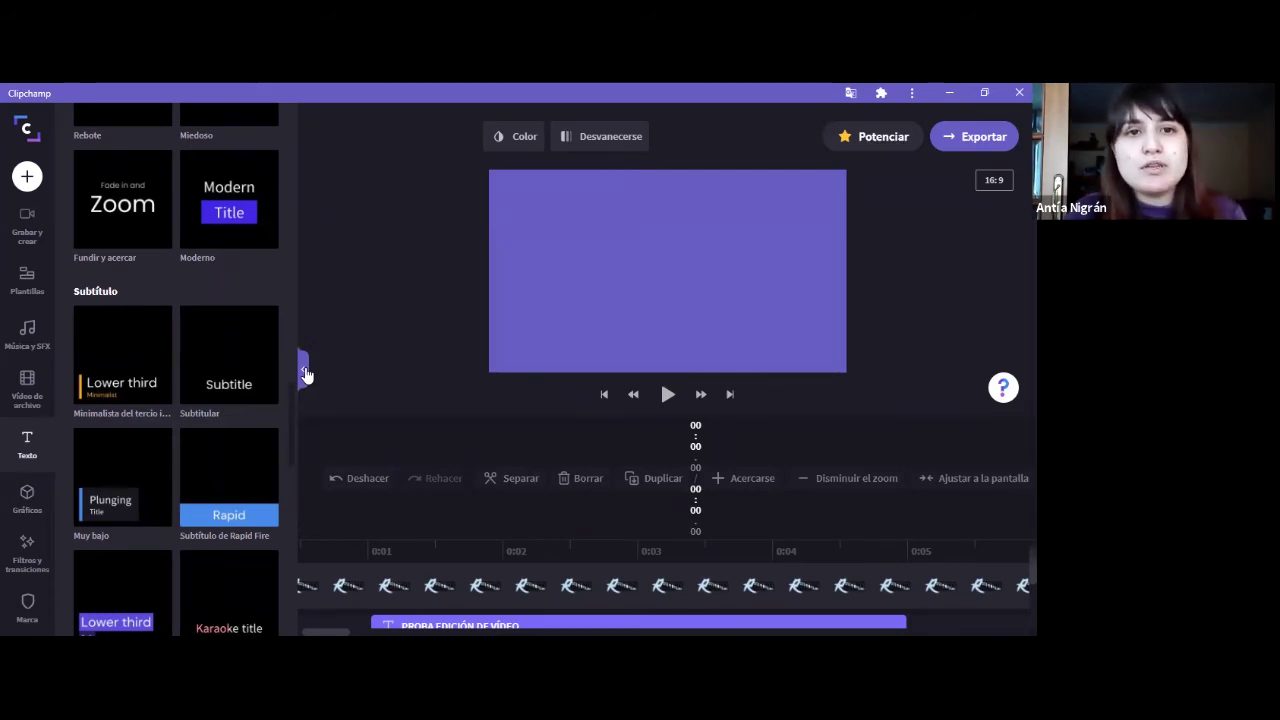
mouse_move(156, 390)
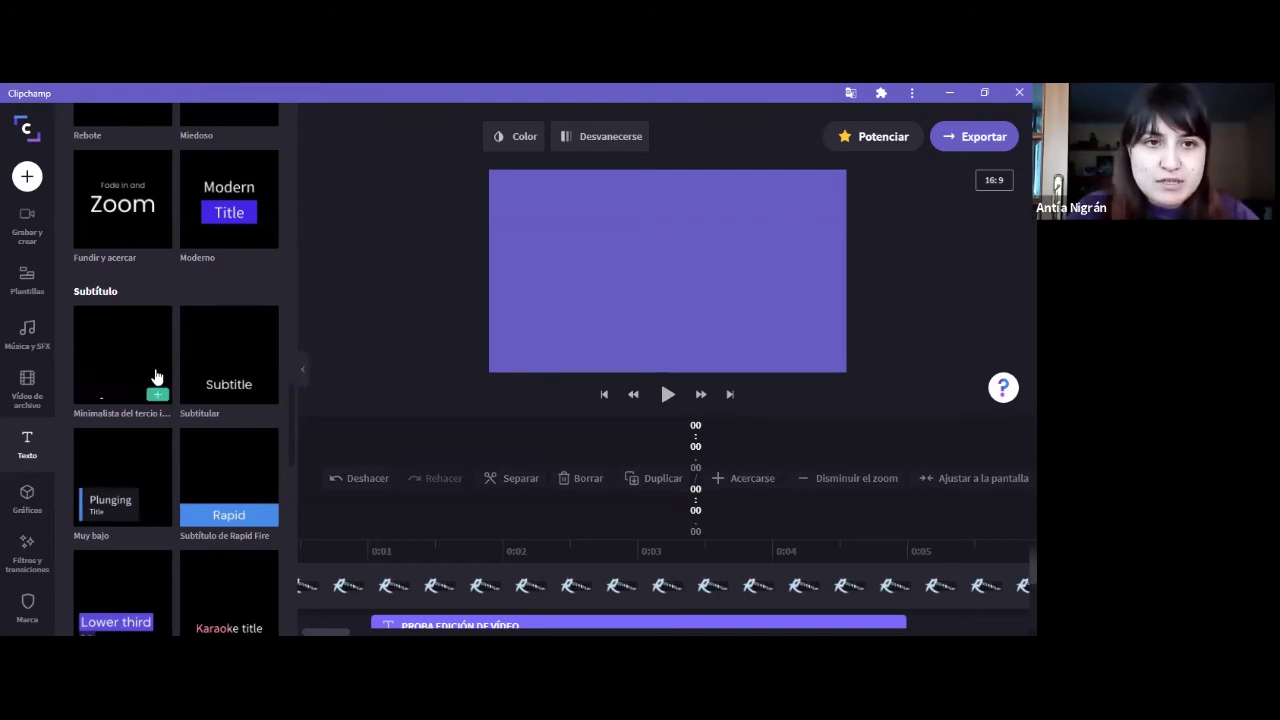
left_click(156, 396)
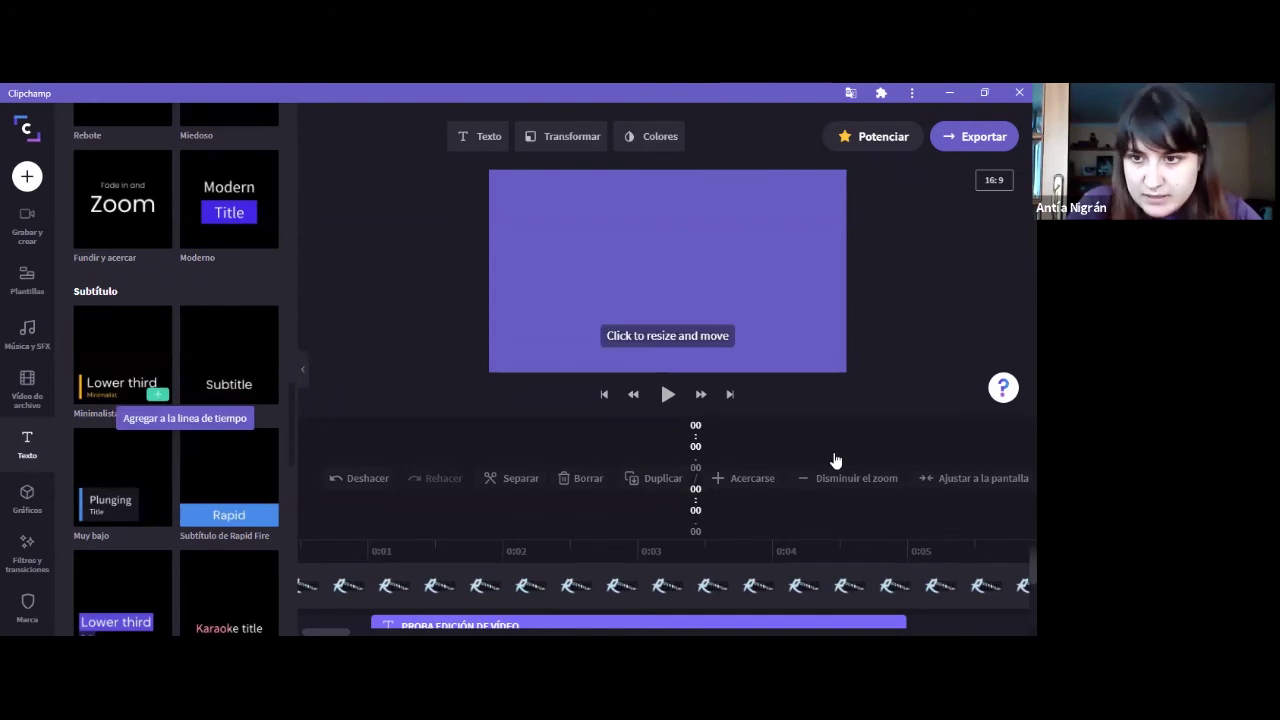
- Locate and select the second Tercio inferior Minimalista title on the timeline, at about 22.7 s
left_click(952, 550)
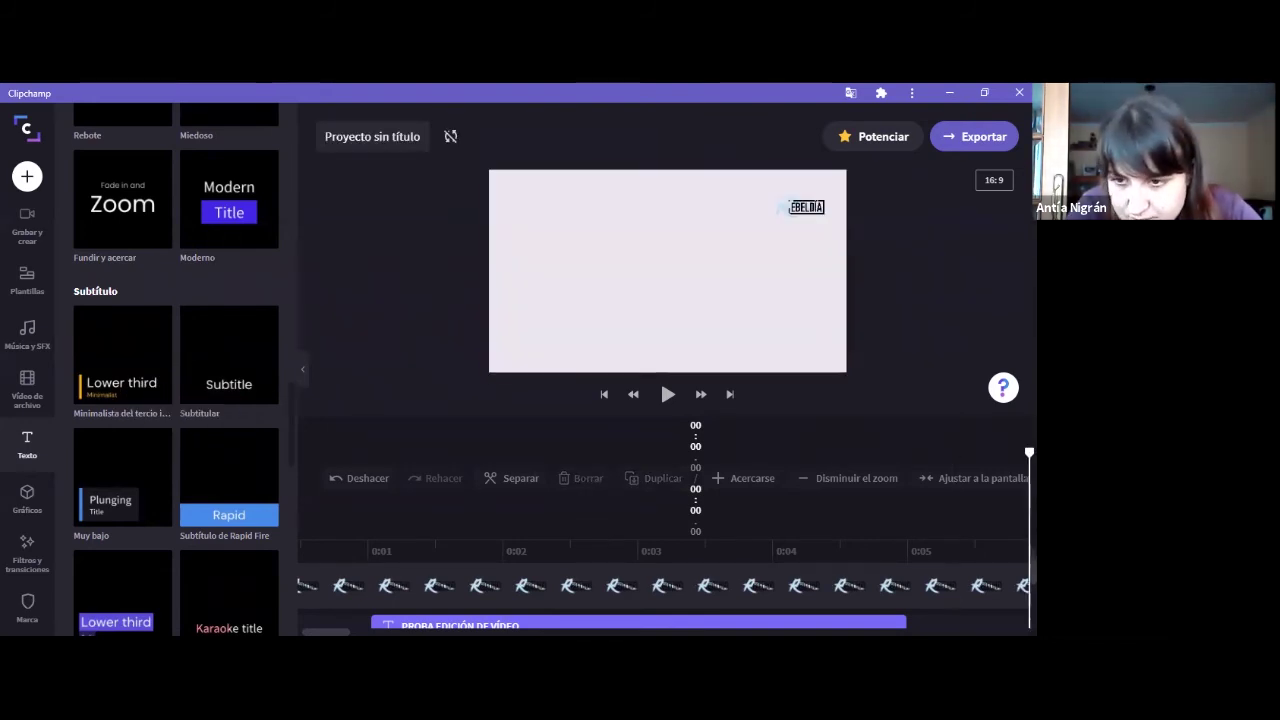
left_click(900, 588)
scroll(667, 580, "down", 1)
scroll(667, 580, "up", 1)
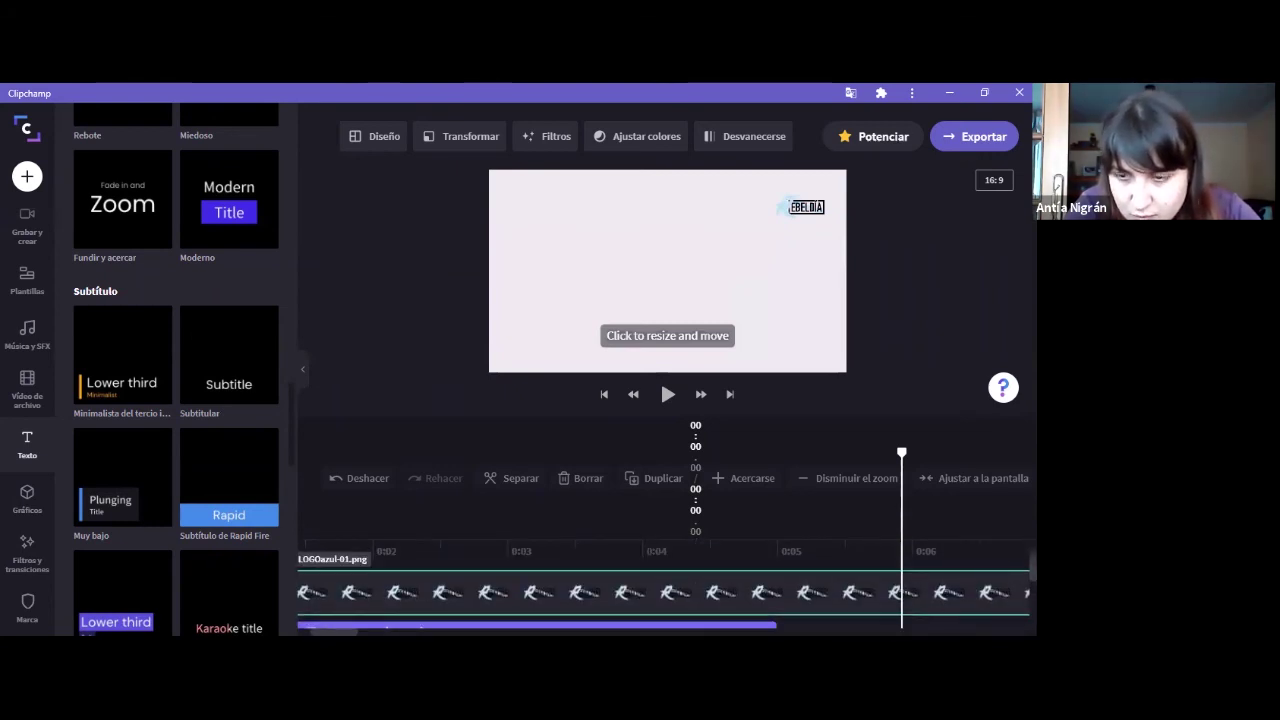
scroll(667, 580, "down", 1)
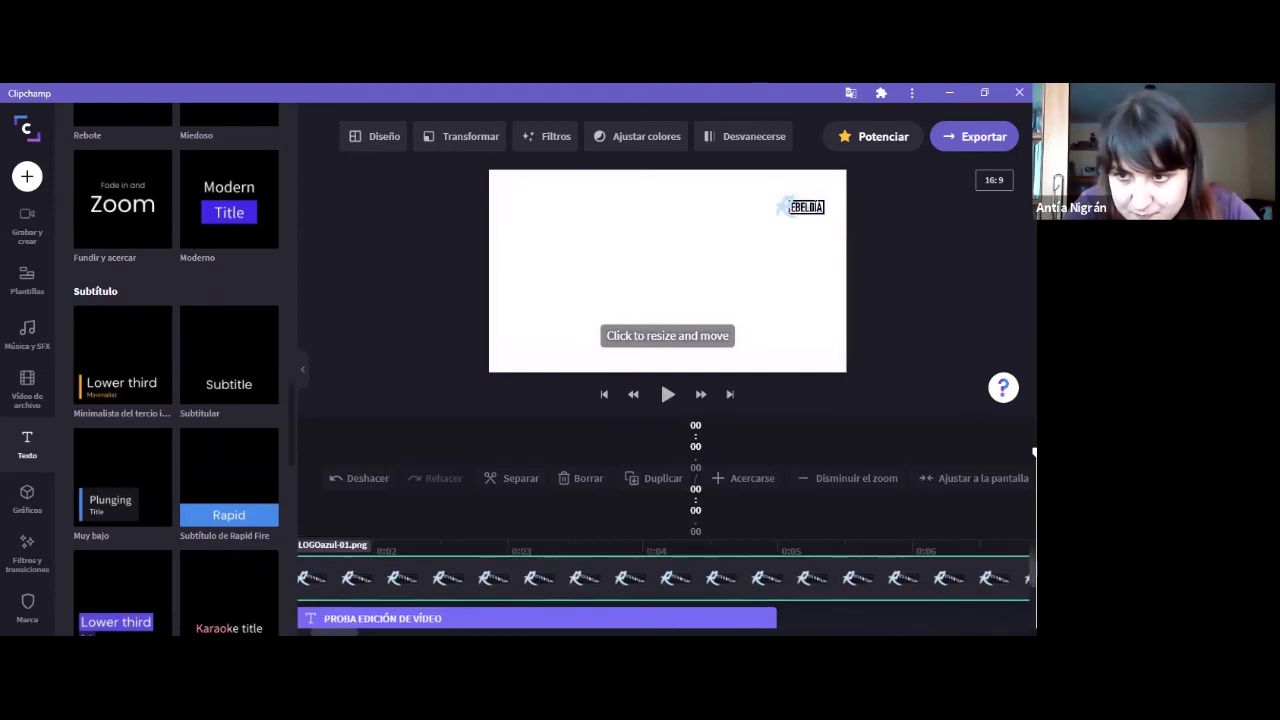
scroll(667, 580, "down", 2)
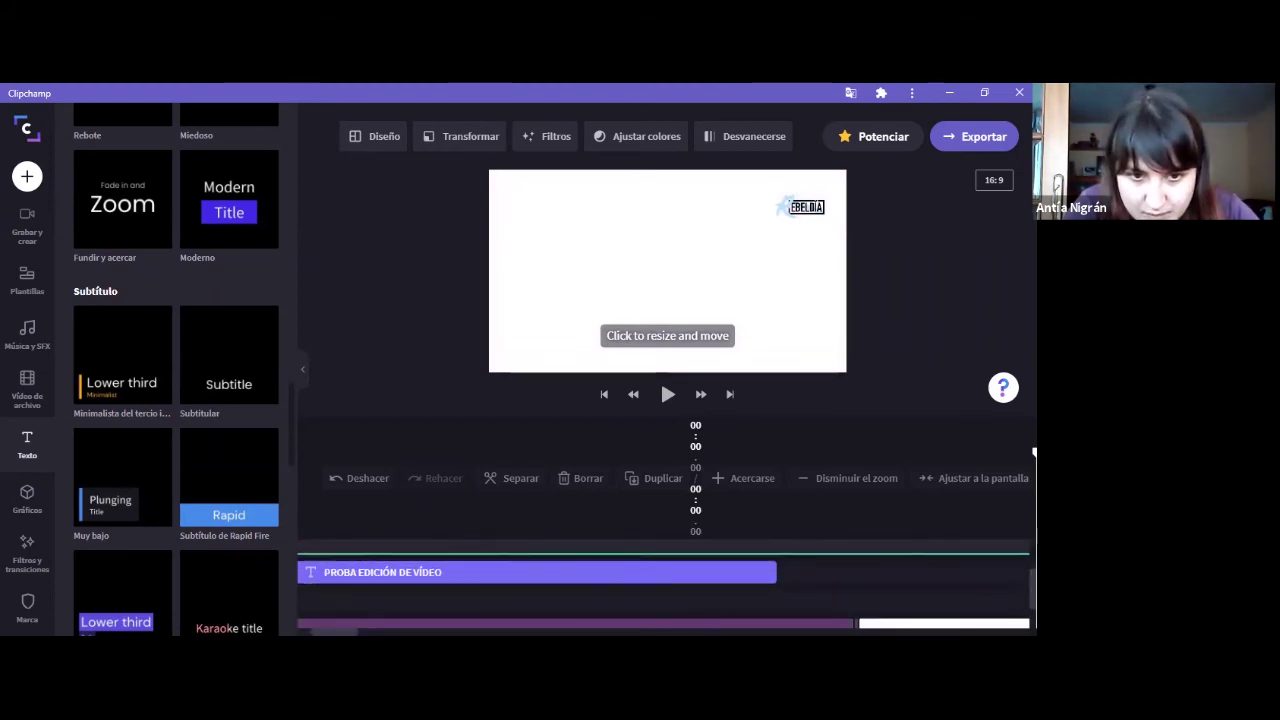
scroll(667, 590, "up", 3)
scroll(667, 590, "left", 5)
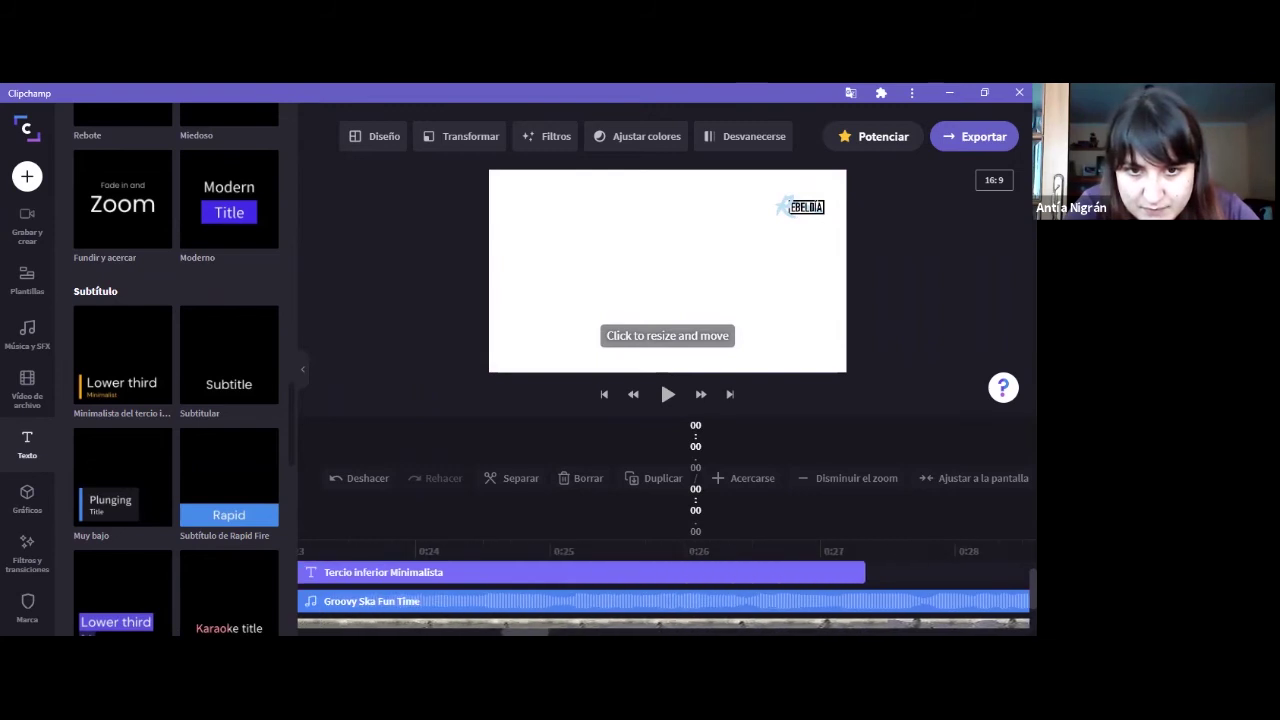
scroll(667, 590, "left", 5)
left_click(660, 572)
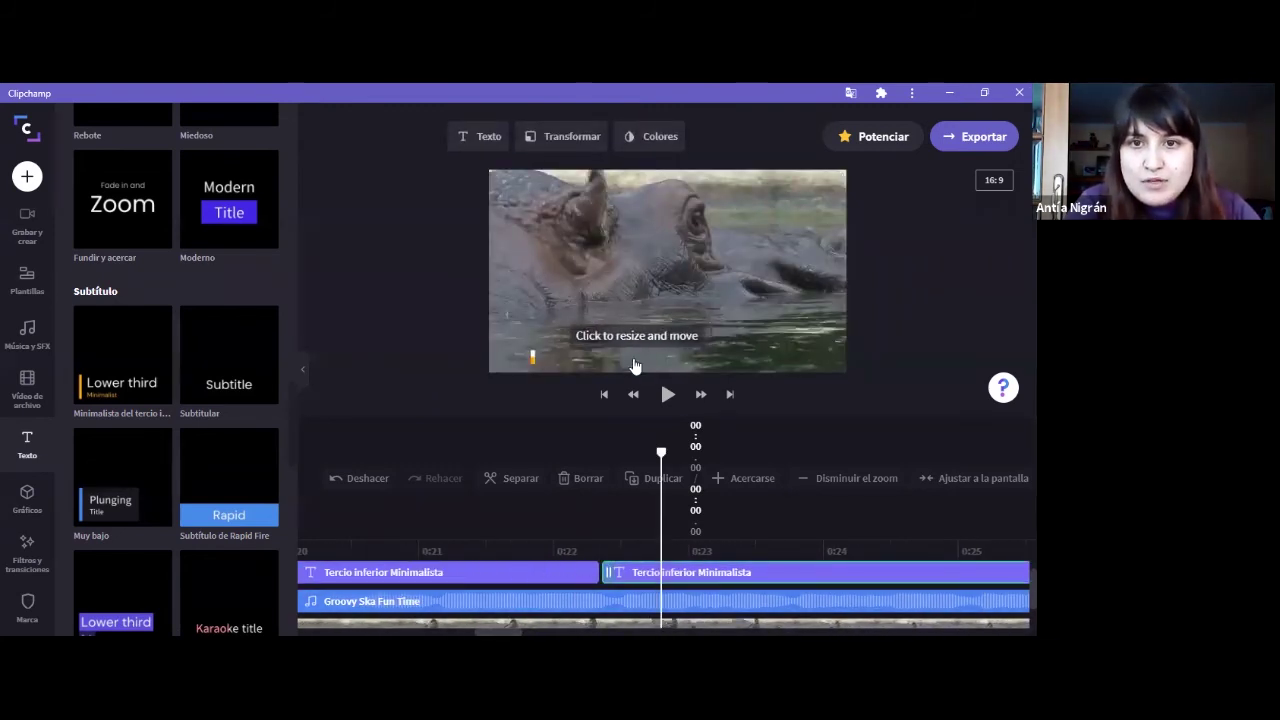
- Preview the lower-third title's animation over the hippo clip, and select the title in the preview at about 24.8 s
left_click(668, 398)
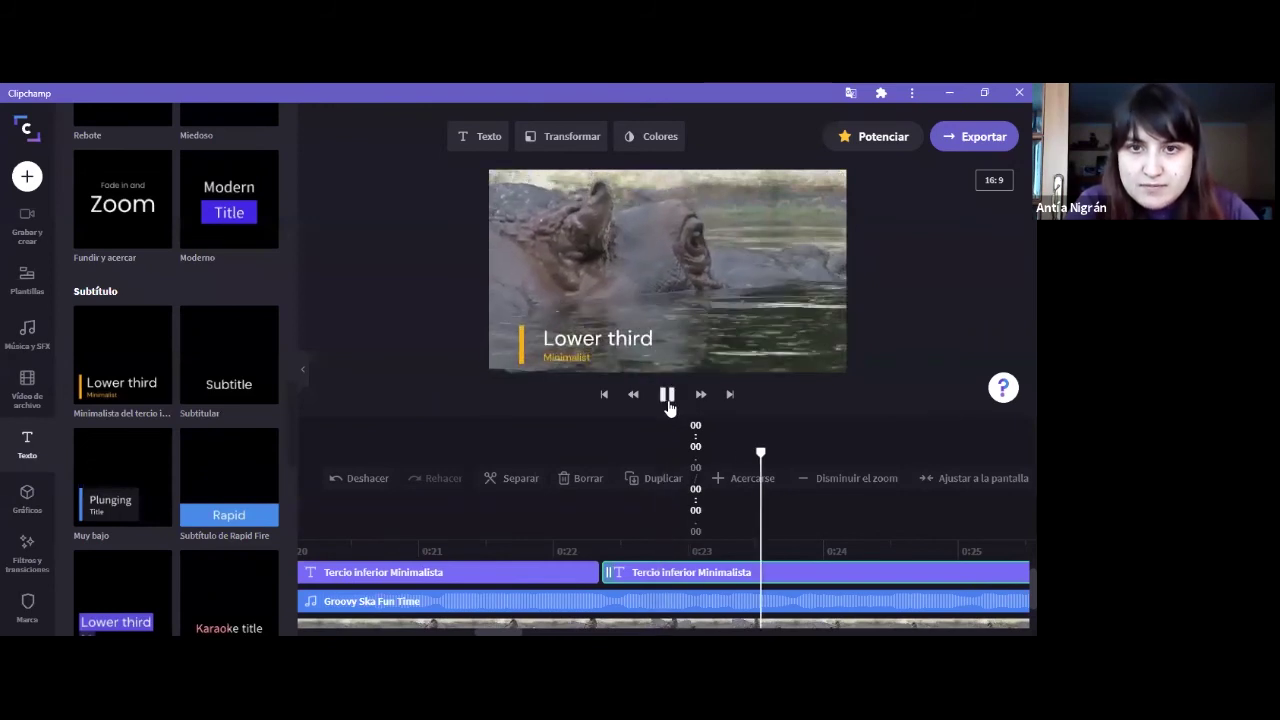
left_click(668, 396)
left_click(575, 336)
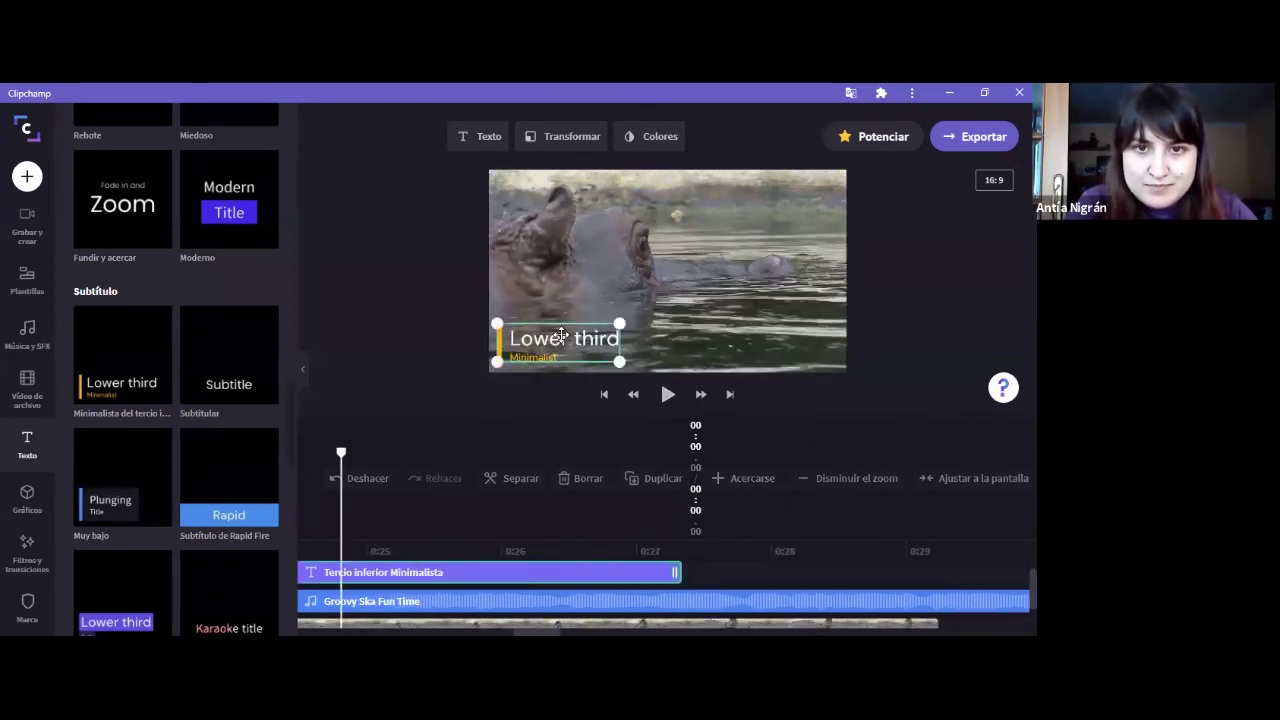
- Replace the lower-third title's text with "Hipopotamo" on the first line and "Protectora" on the second
left_click(456, 140)
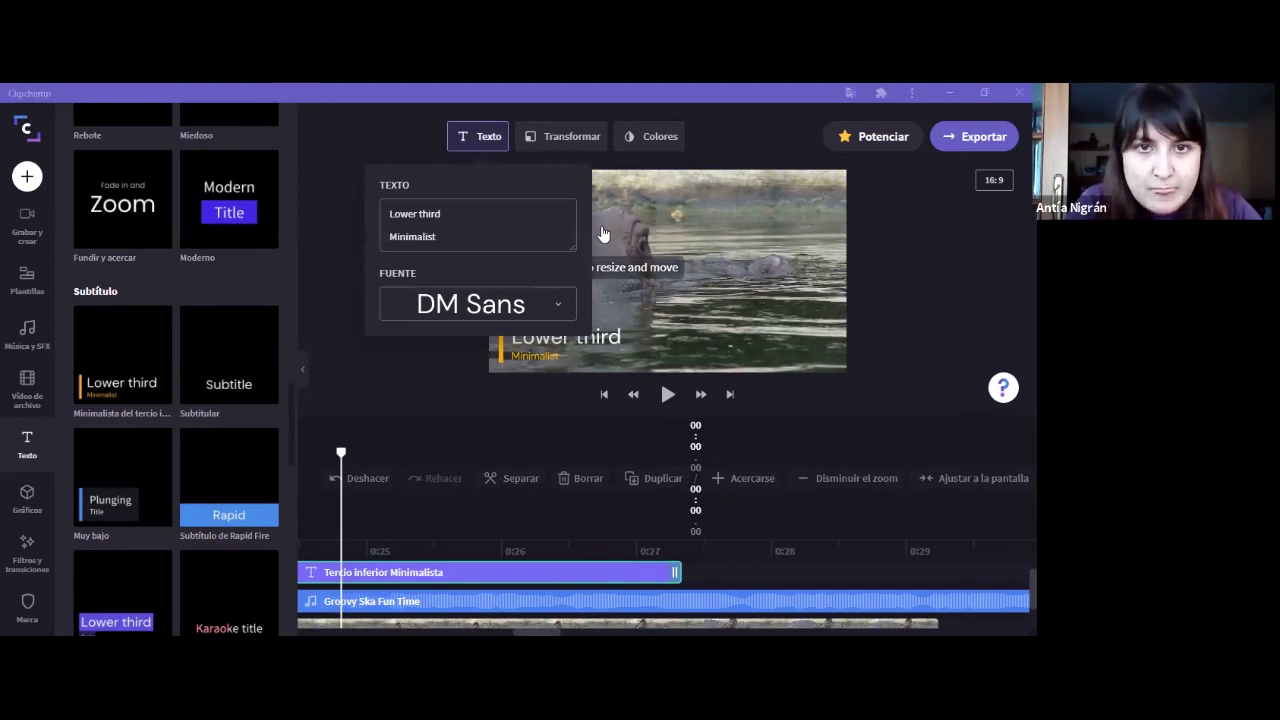
left_click(452, 227)
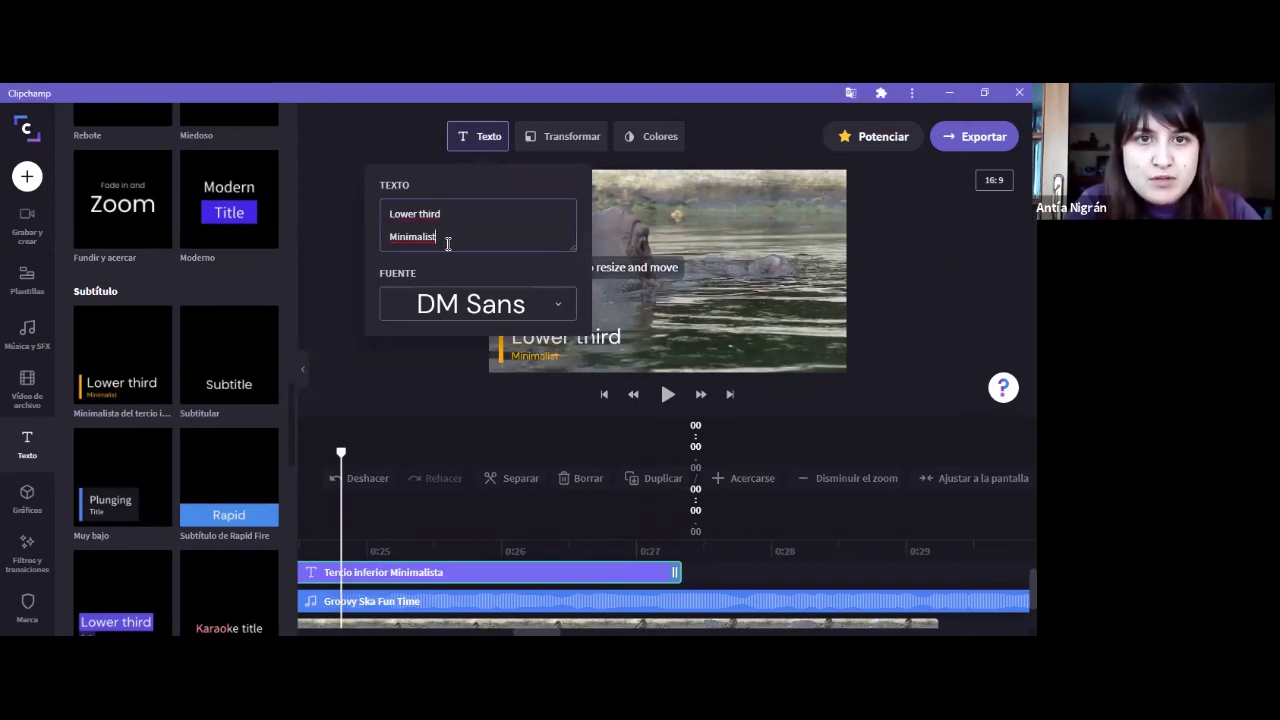
left_click_drag(448, 243, 366, 206)
type("h")
key("BackSpace")
type("h")
key("BackSpace")
type("Hipopotamo")
key("Return")
type("P")
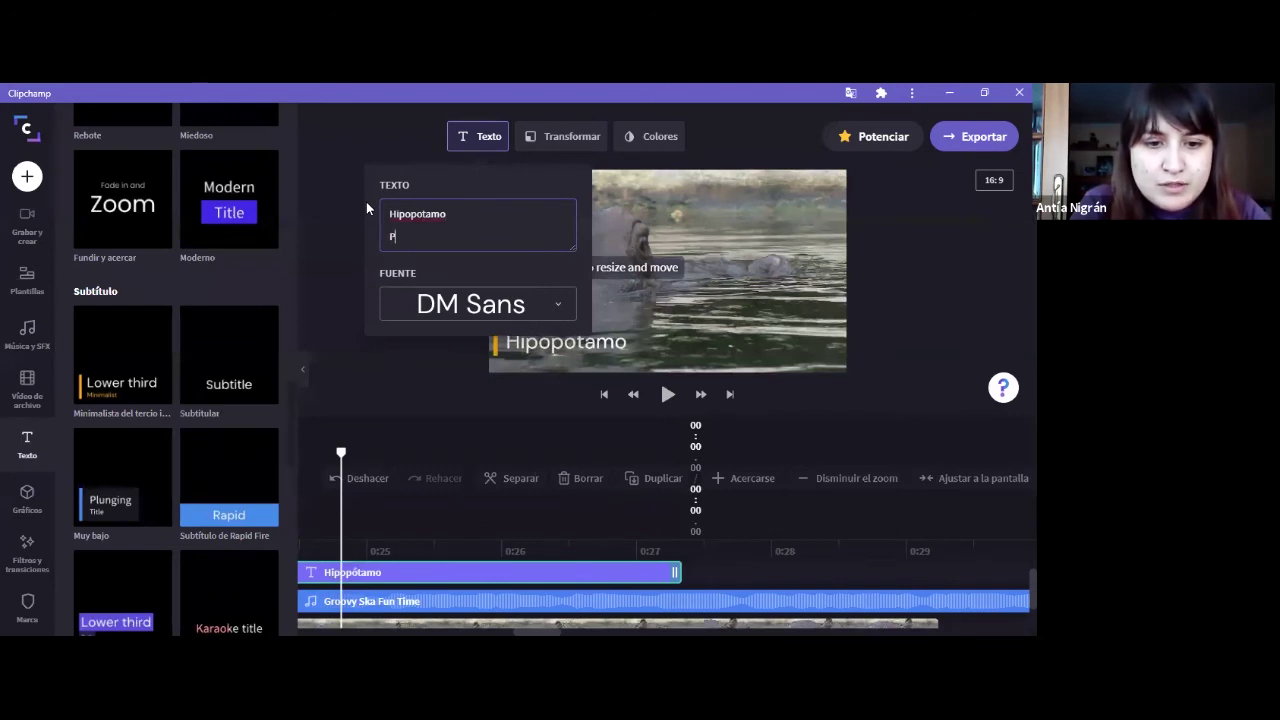
type("rotectora")
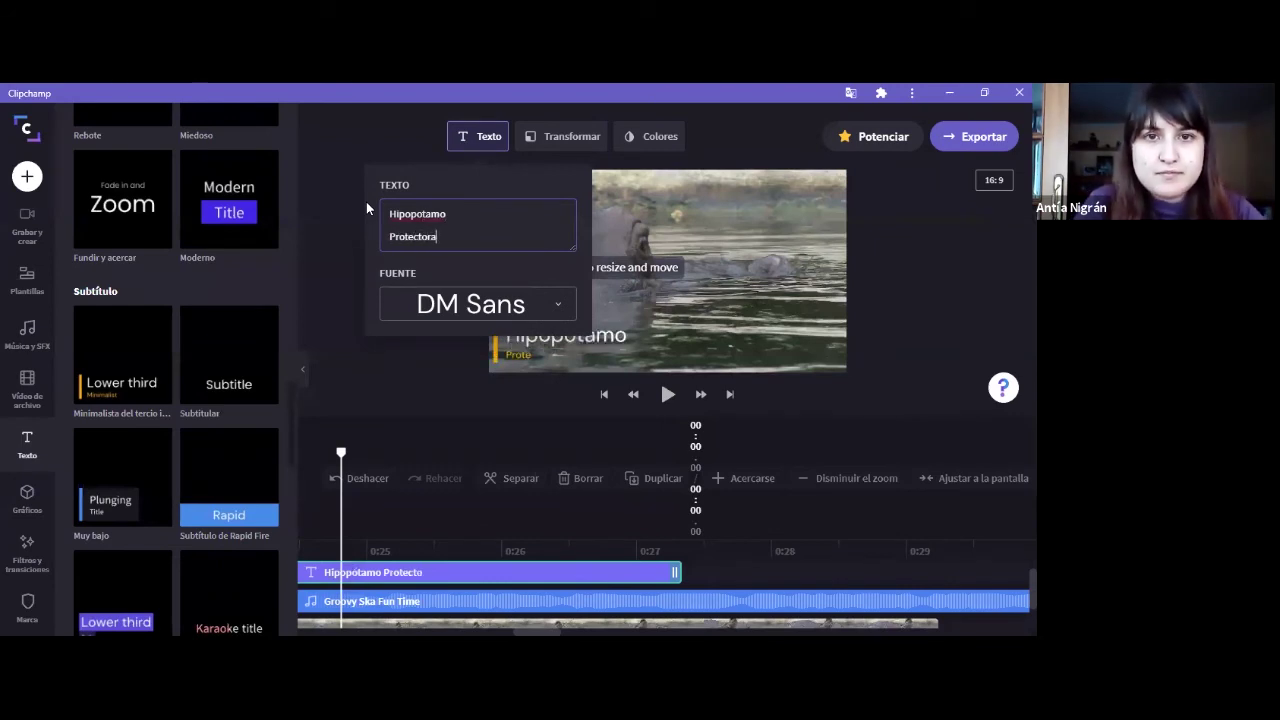
left_click(487, 342)
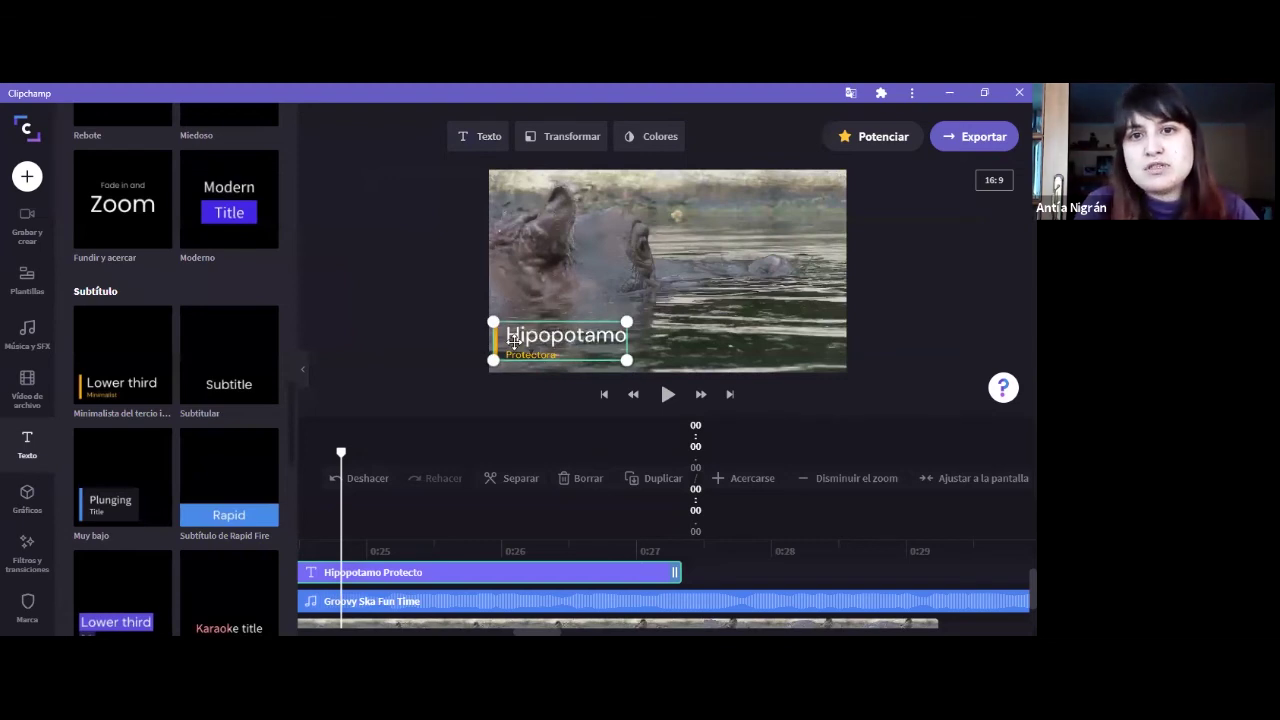
- Play the title past its end to about 27.6 s, and inspect the music and Hippo mira lejos de la cámara clips below it
left_click(667, 394)
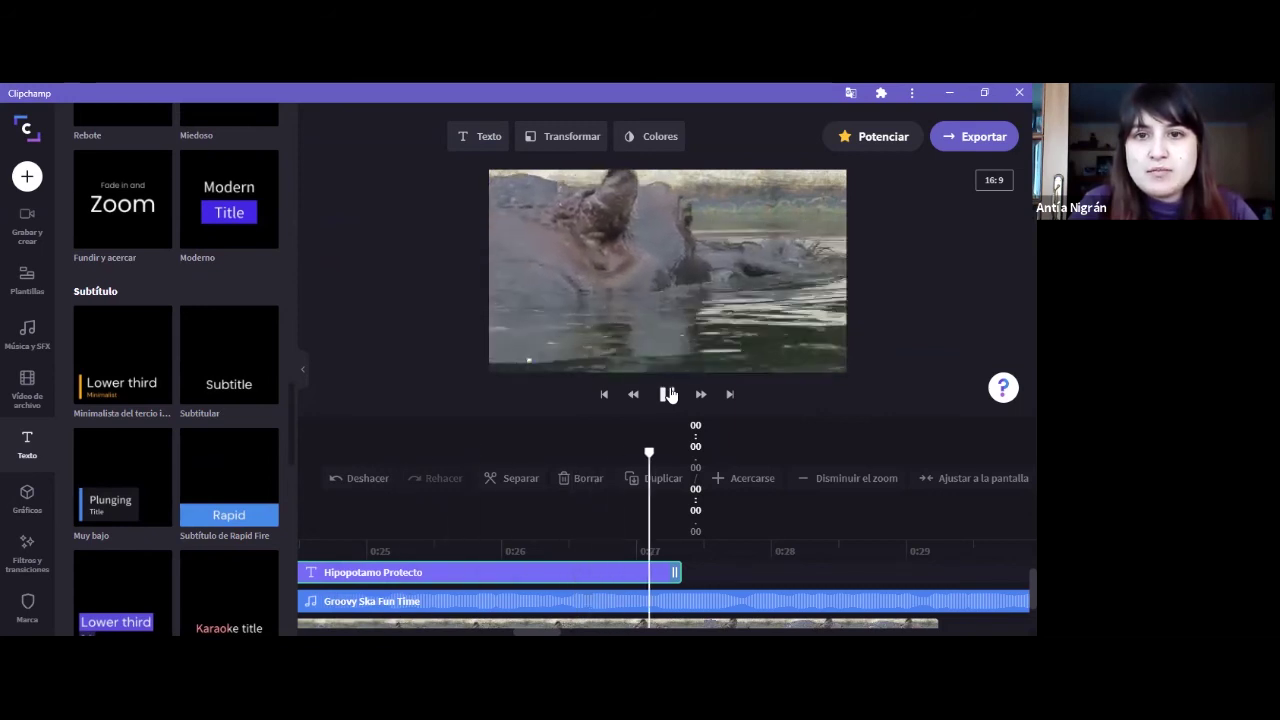
left_click(667, 394)
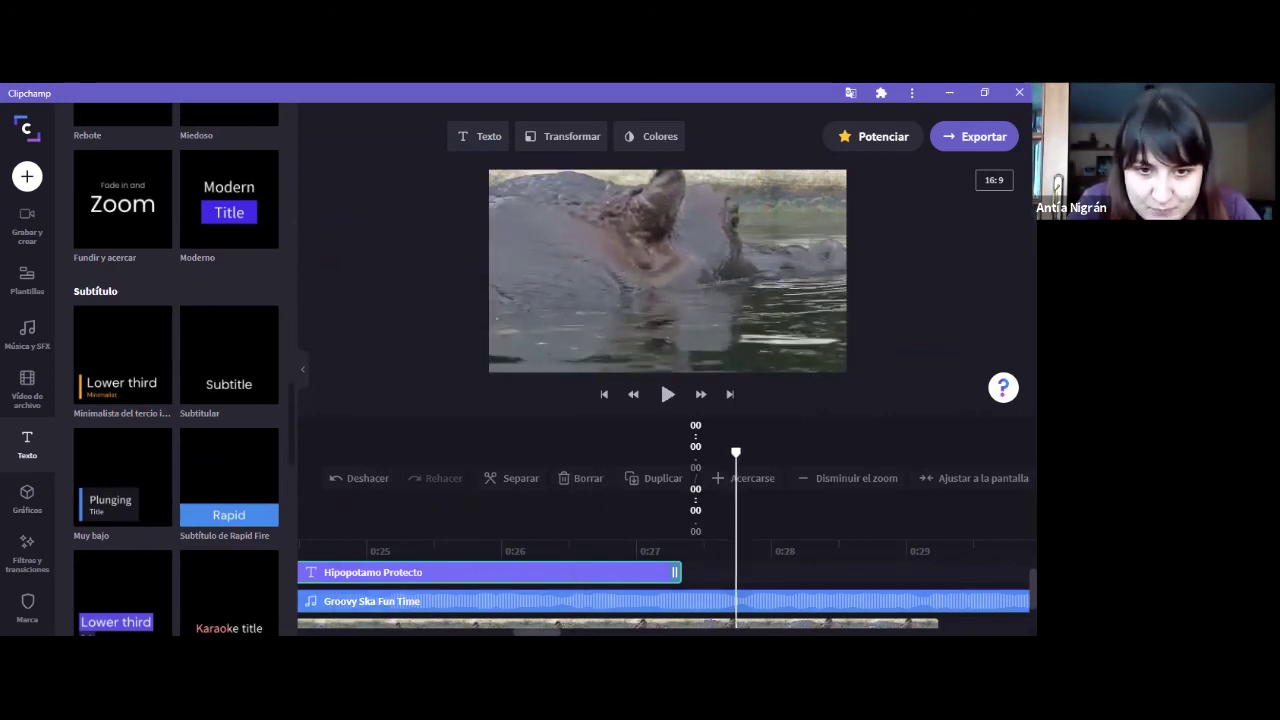
scroll(667, 590, "down", 1)
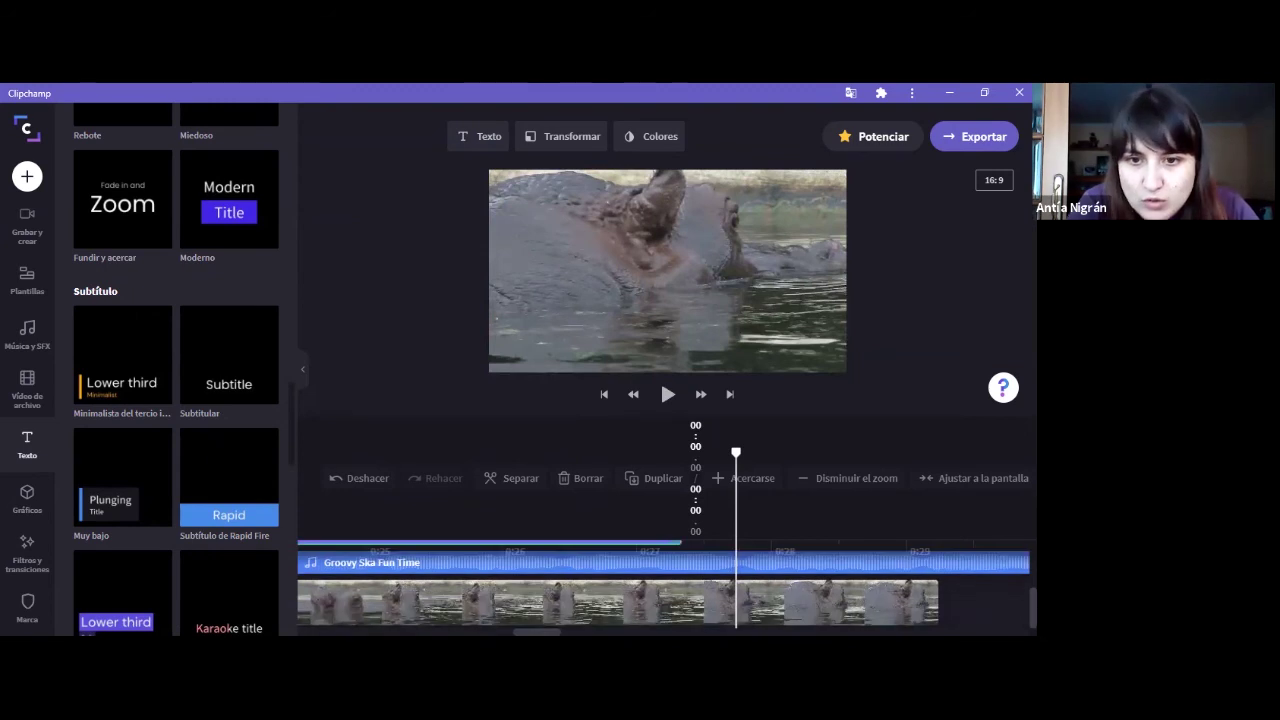
scroll(609, 512, "right", 3)
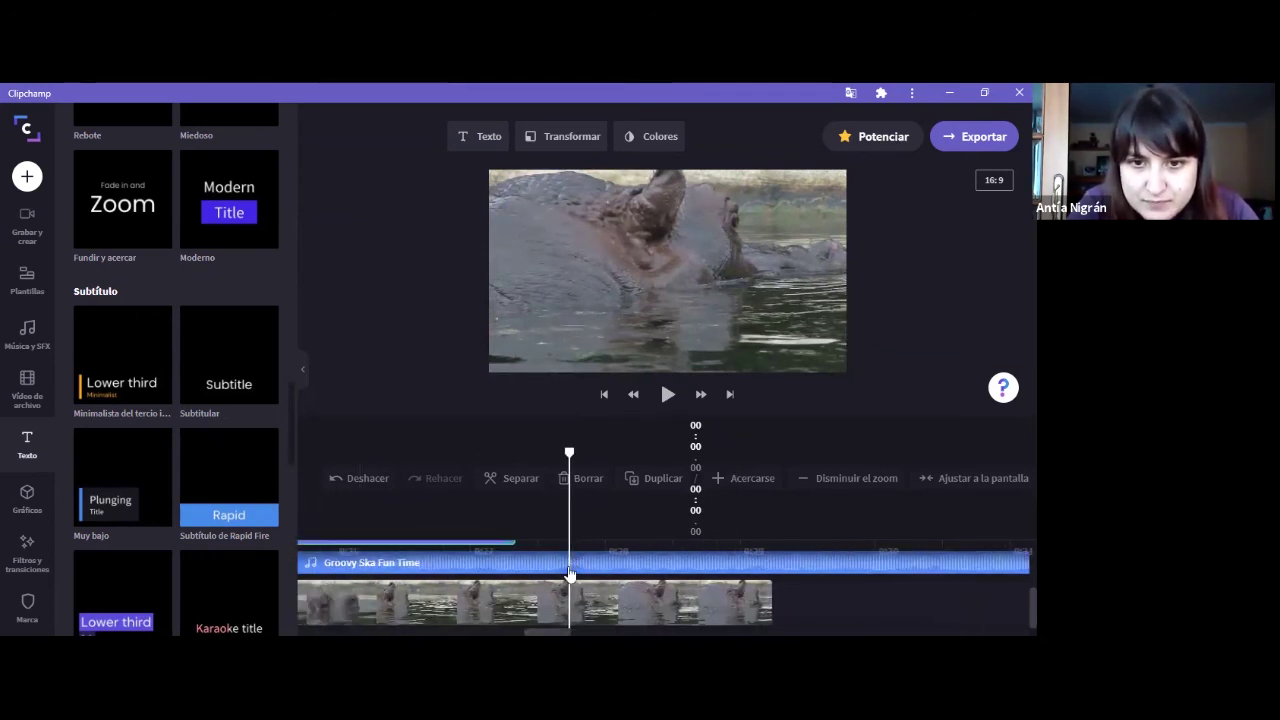
left_click(852, 573)
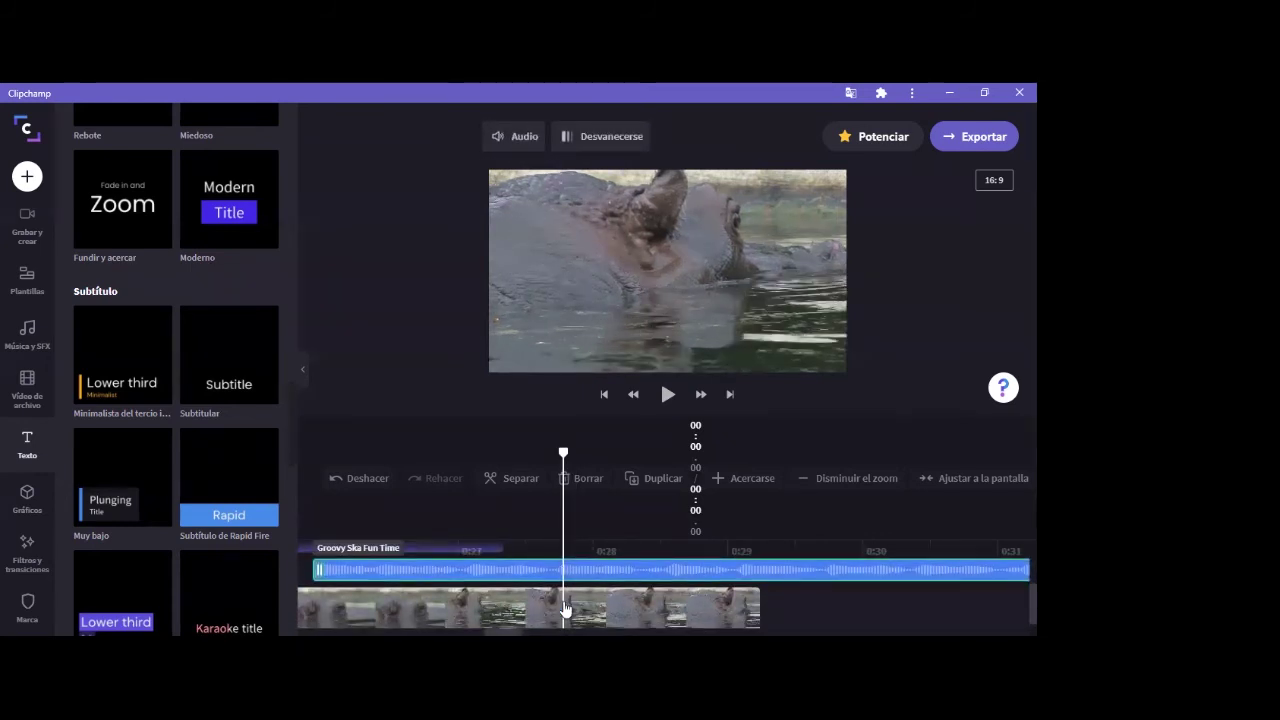
left_click(561, 528)
left_click(662, 602)
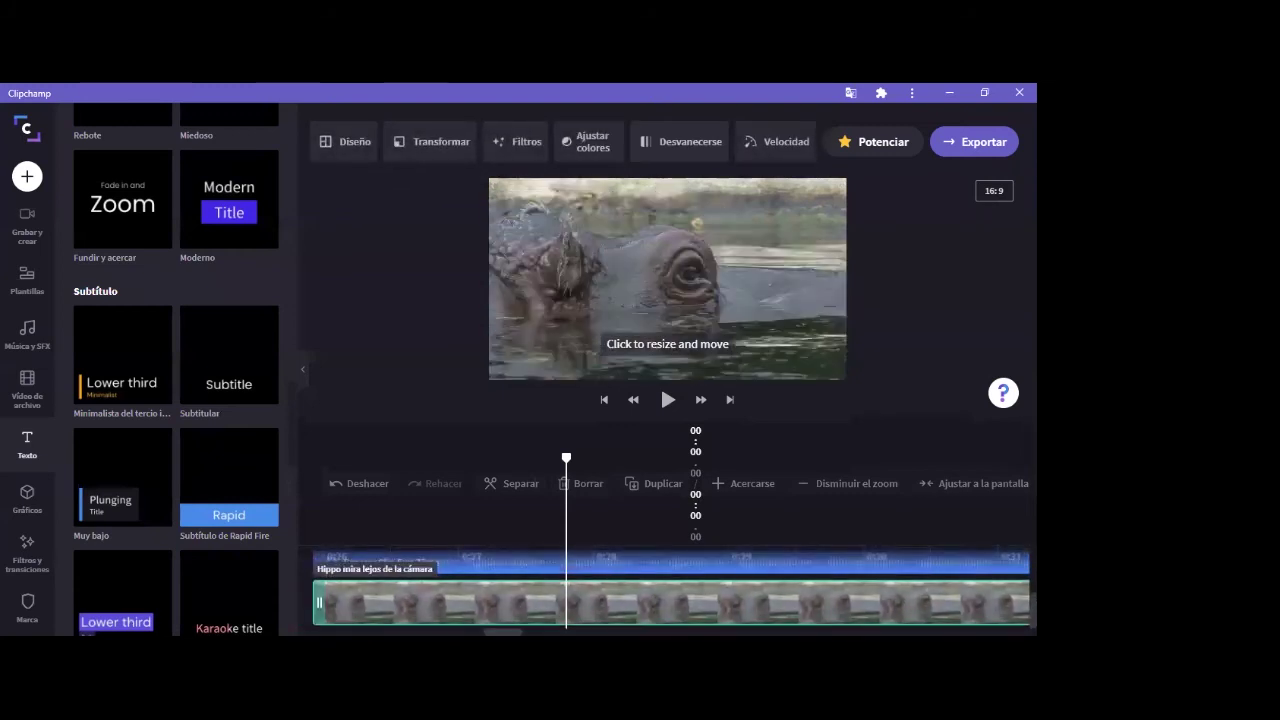
left_click_drag(566, 600, 560, 548)
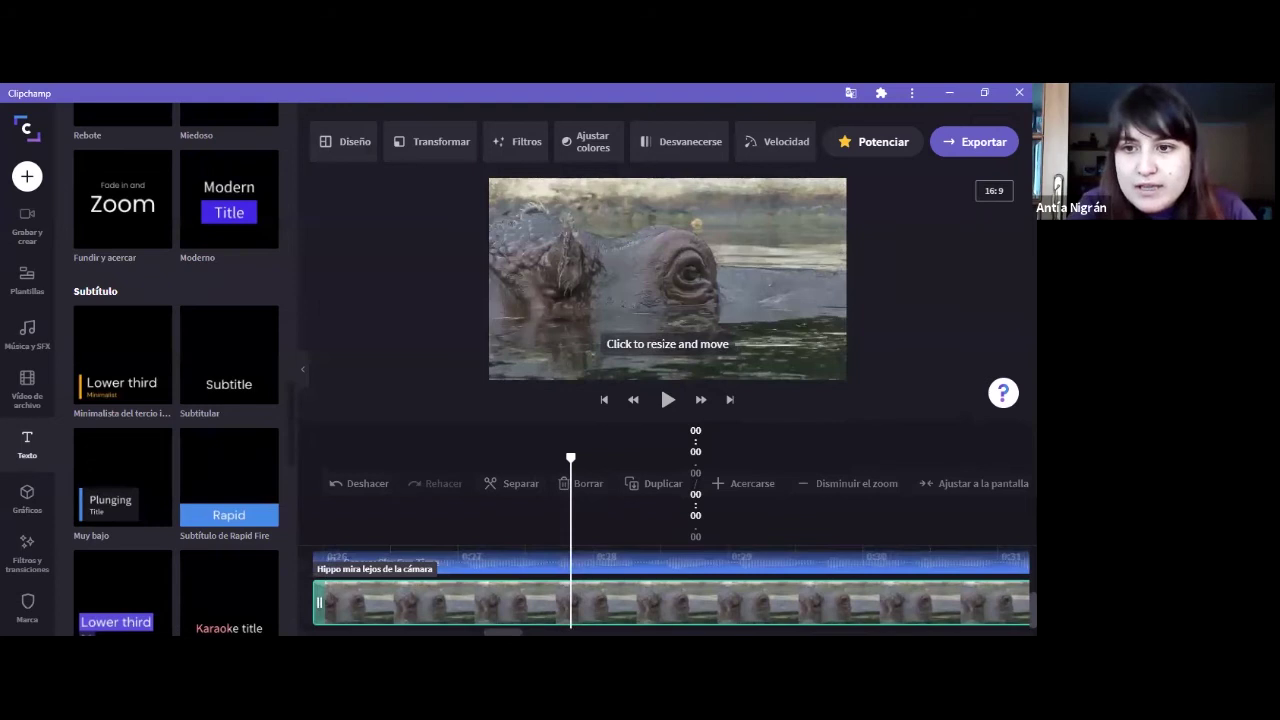
- Select the Hipopotamo title at about 26.2 s, and examine its primary, secondary and accent colour options
scroll(670, 590, "up", 1)
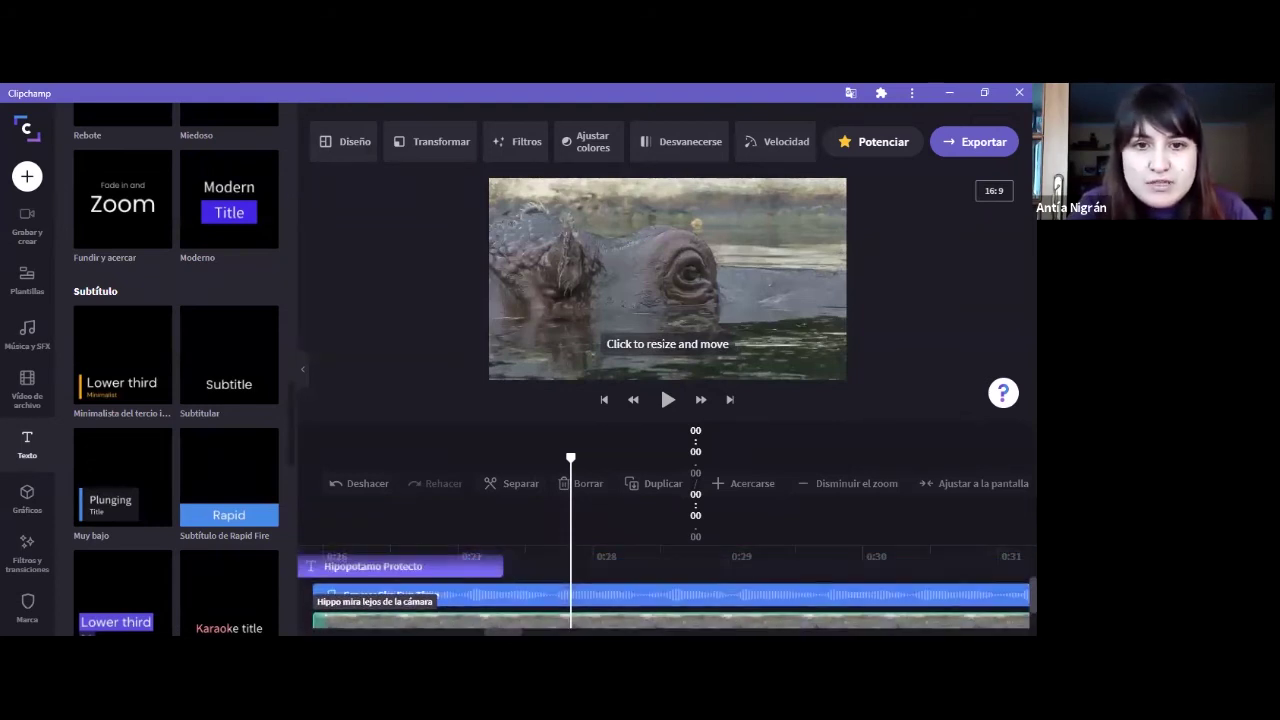
left_click(366, 561)
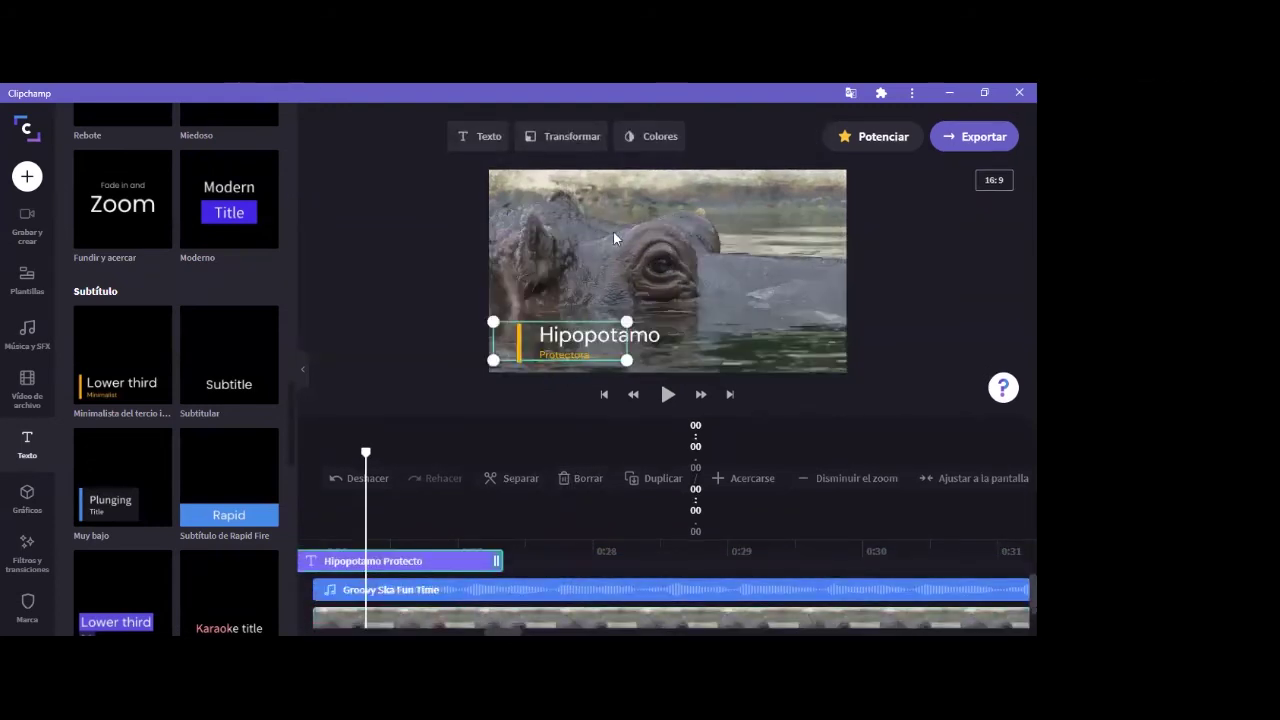
left_click(645, 138)
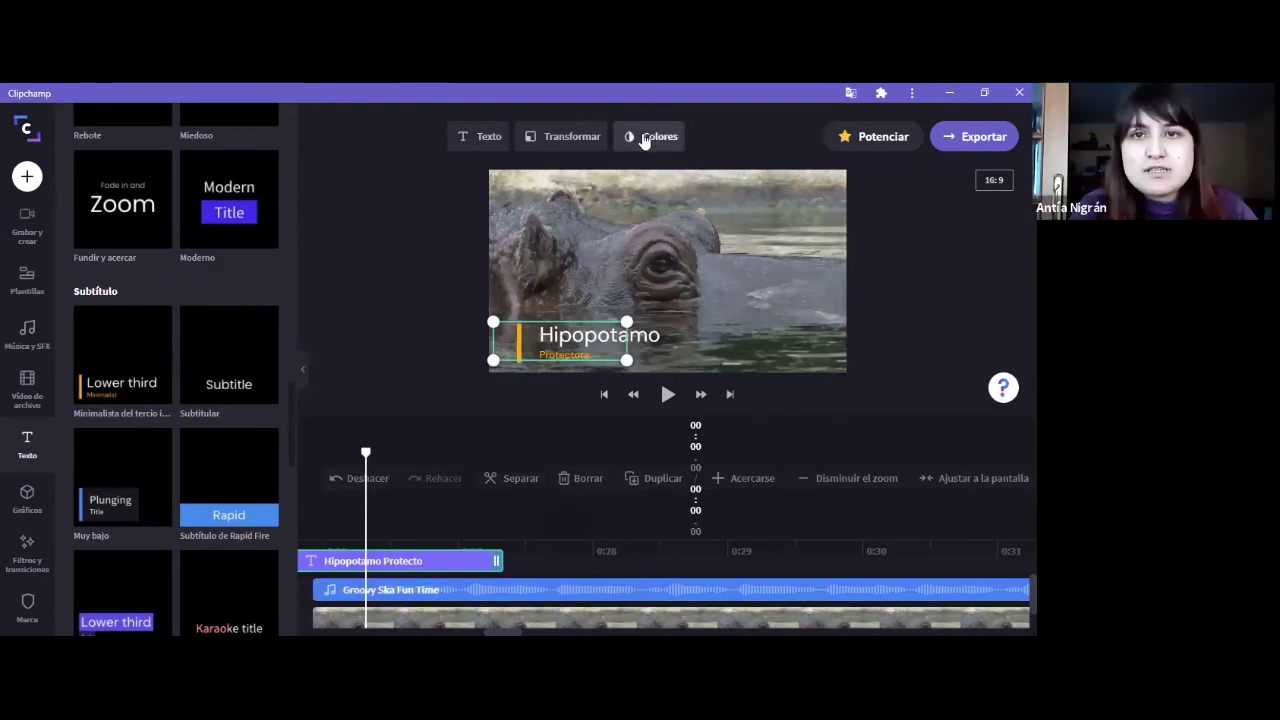
left_click(608, 213)
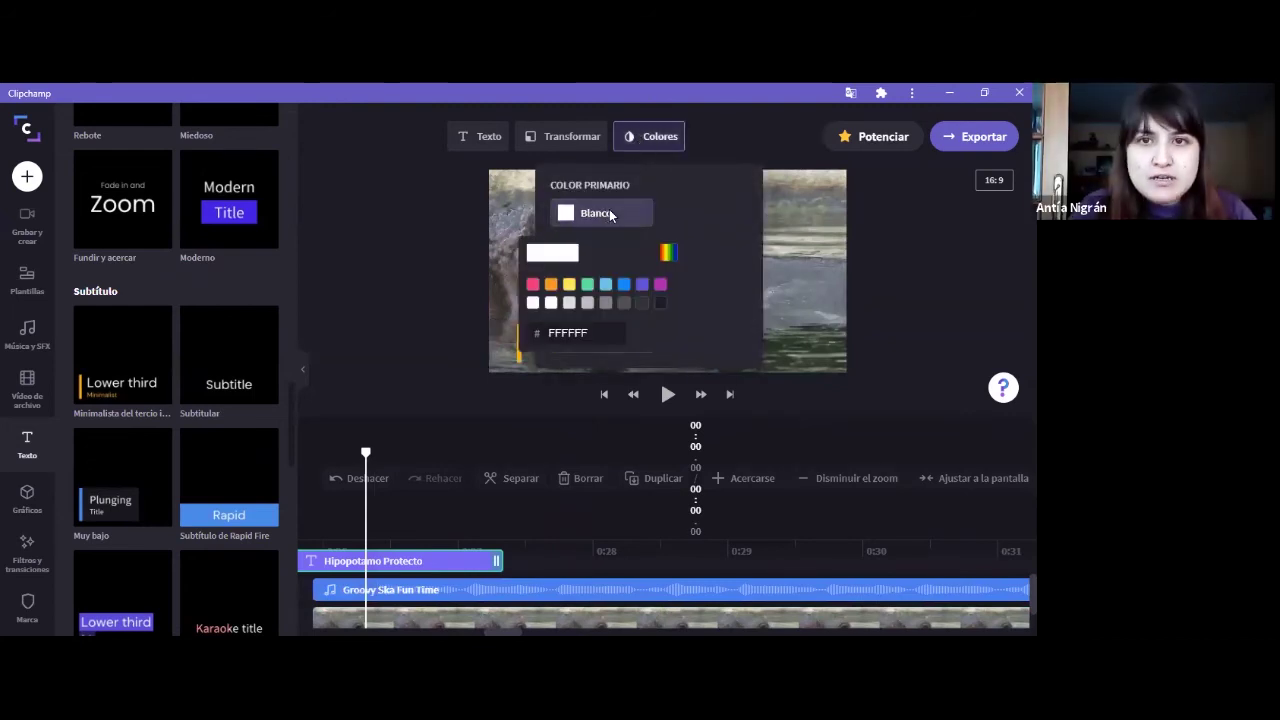
left_click_drag(595, 334, 452, 361)
left_click(452, 361)
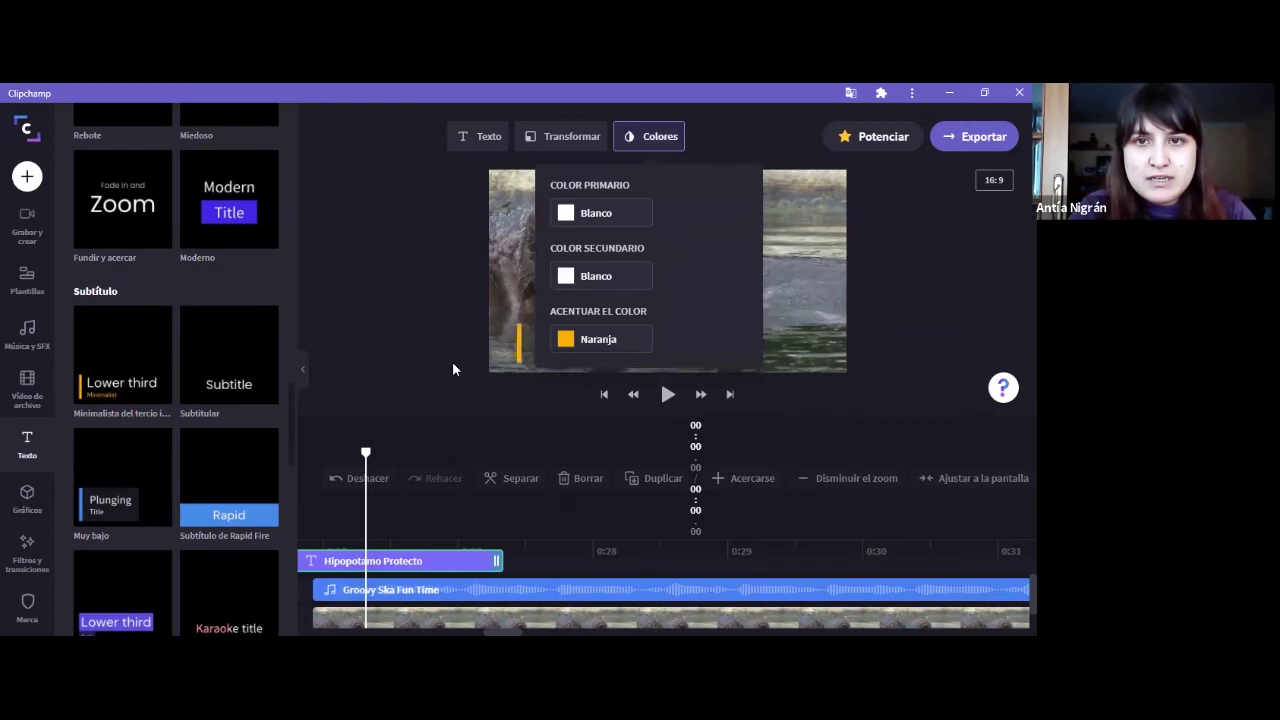
left_click(615, 338)
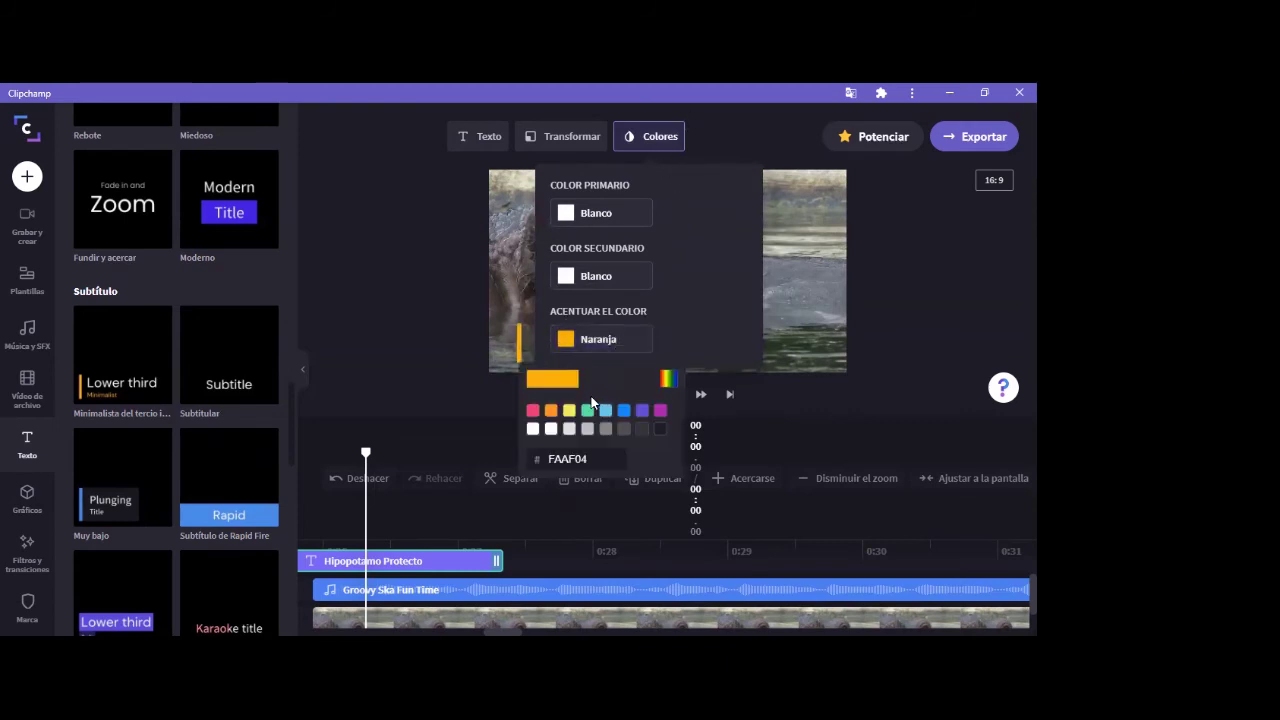
left_click(609, 274)
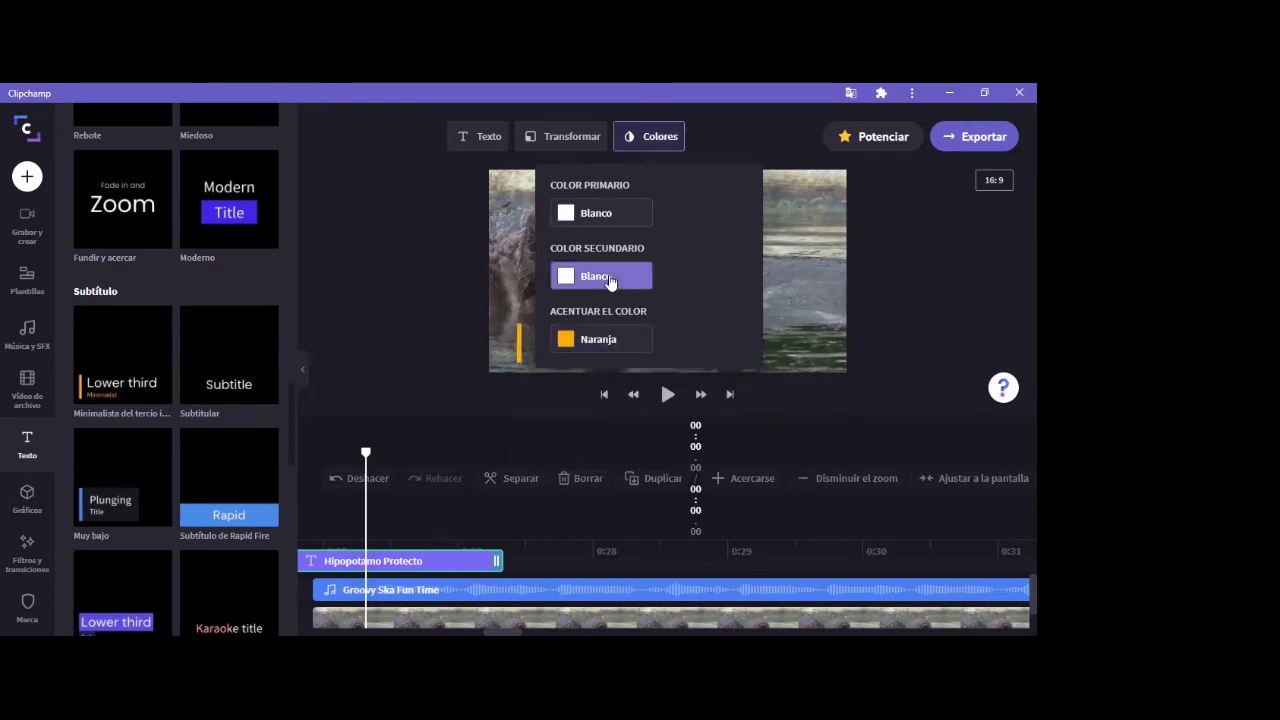
- Try a custom hex code as the Hipopotamo title's accent colour, and settle on the pink swatch instead
left_click(586, 340)
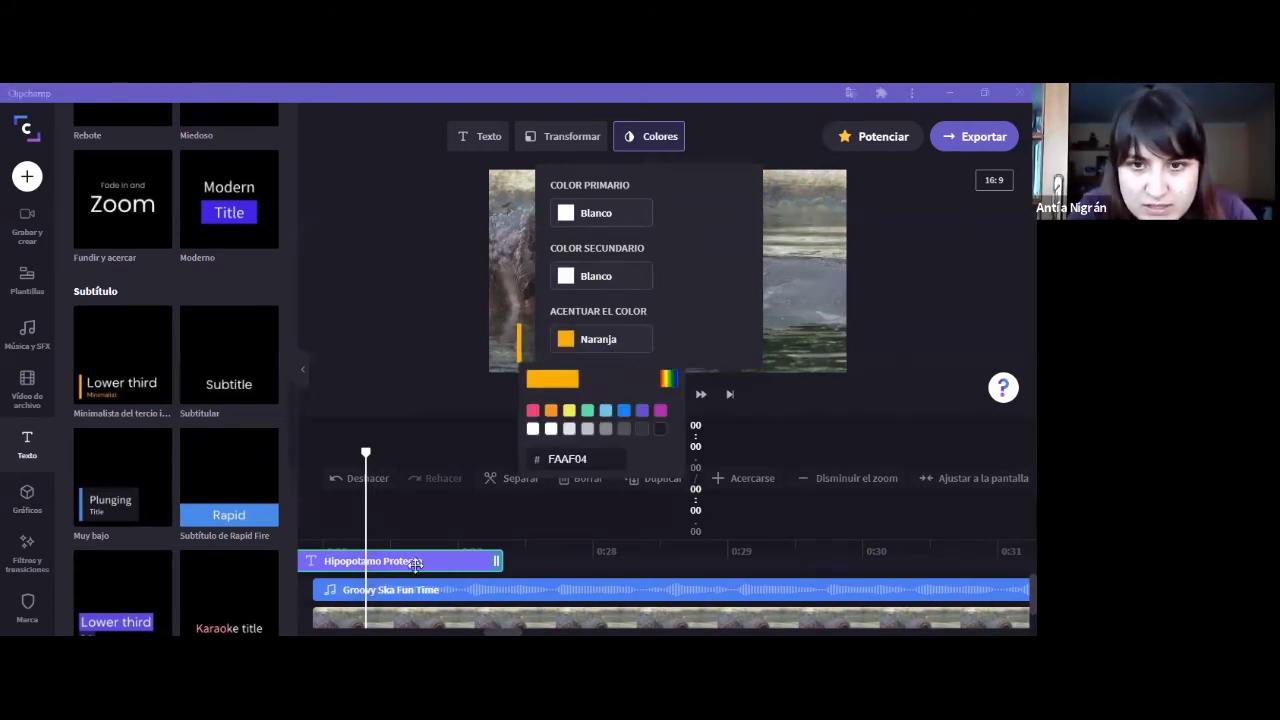
double_click(593, 461)
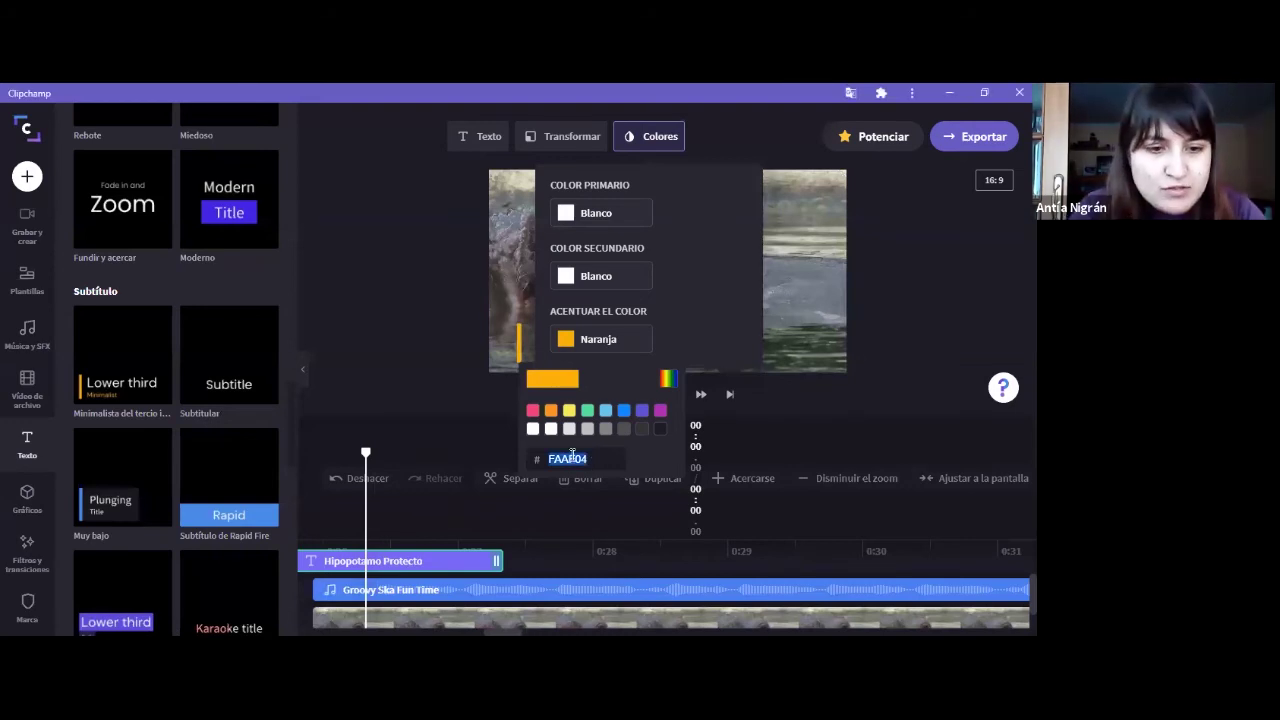
type("34252345")
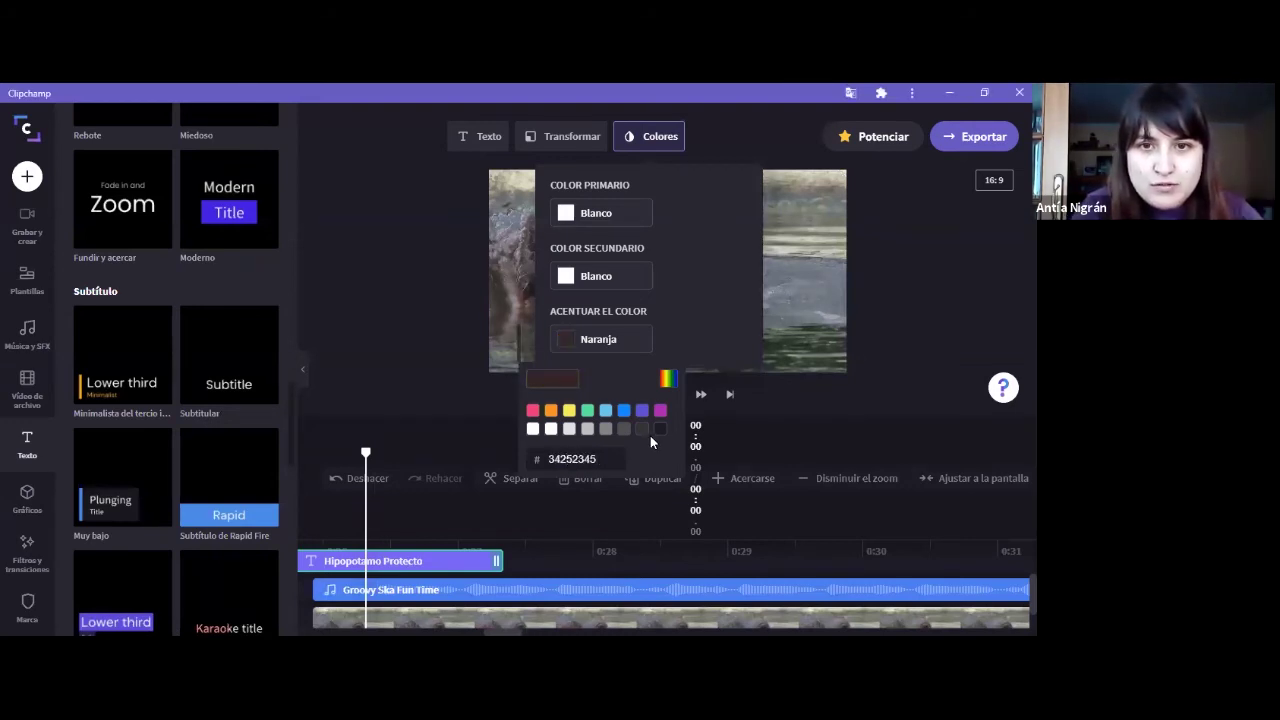
key("BackSpace")
key("BackSpace")
key("BackSpace")
key("BackSpace")
type("8")
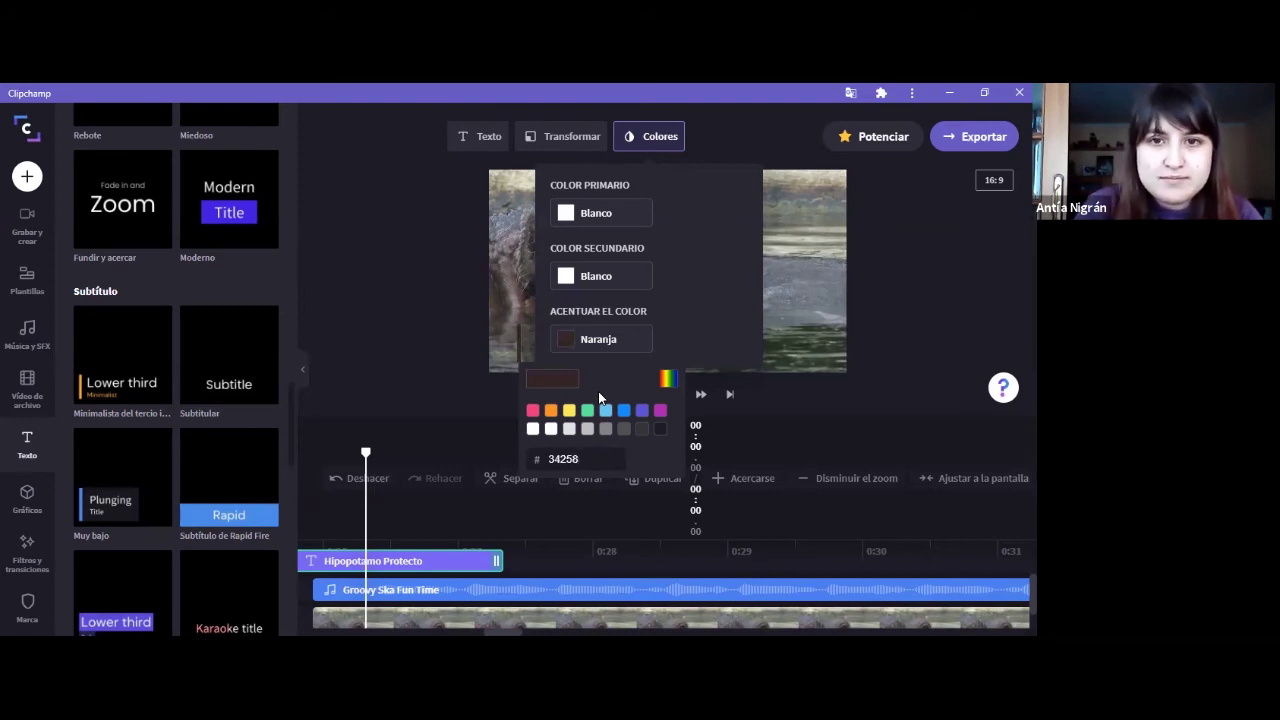
left_click(533, 410)
left_click(723, 394)
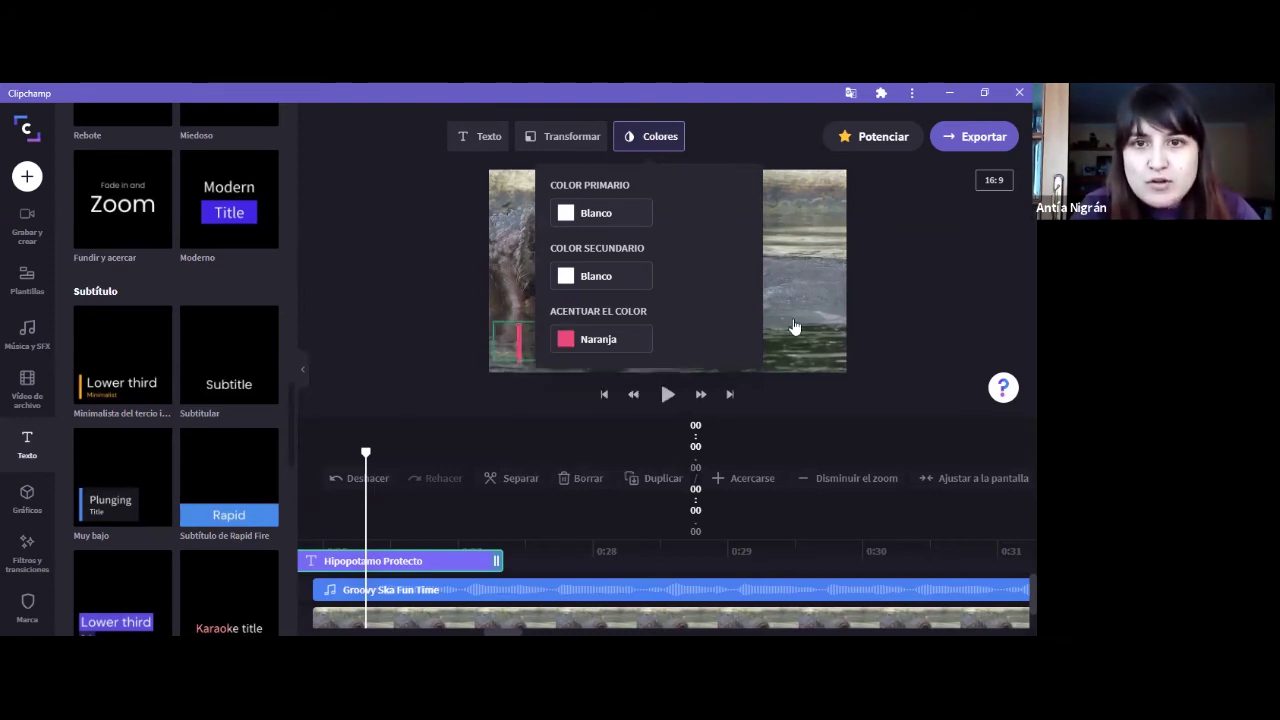
left_click(817, 400)
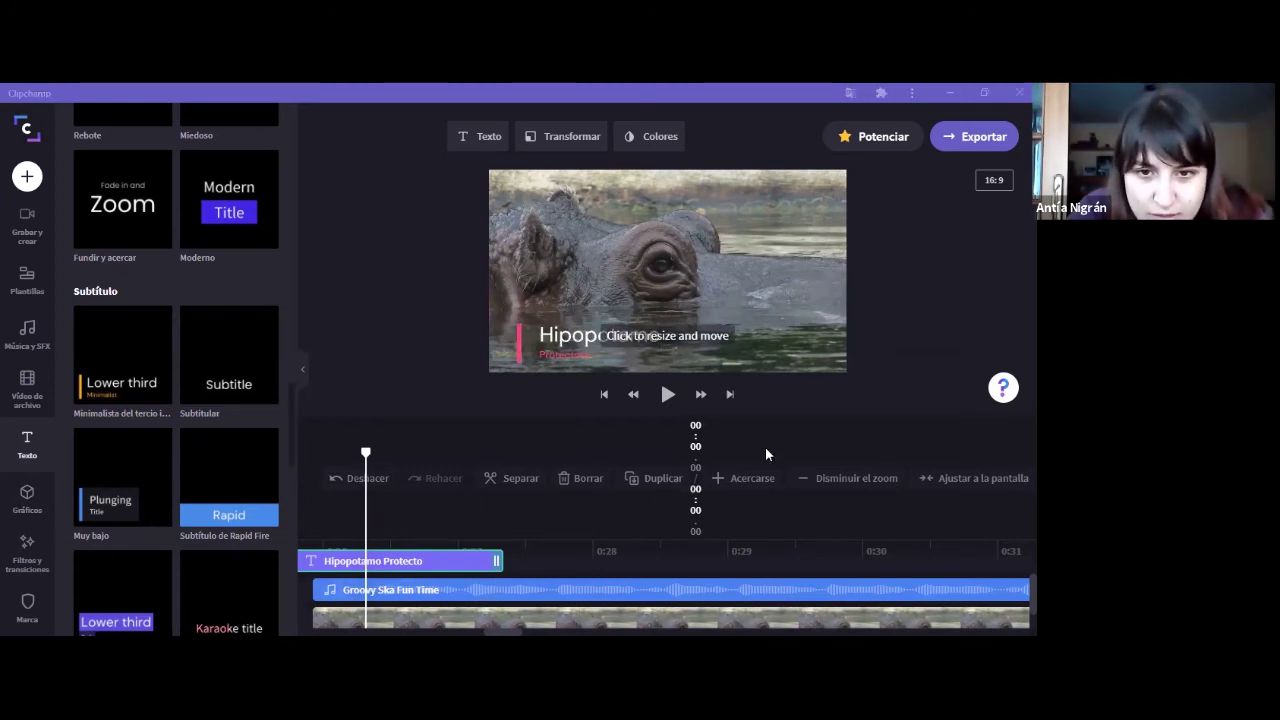
- Select the Hippo mira lejos de la cámara clip at about 28 s and shift it slightly along its track
left_click(731, 395)
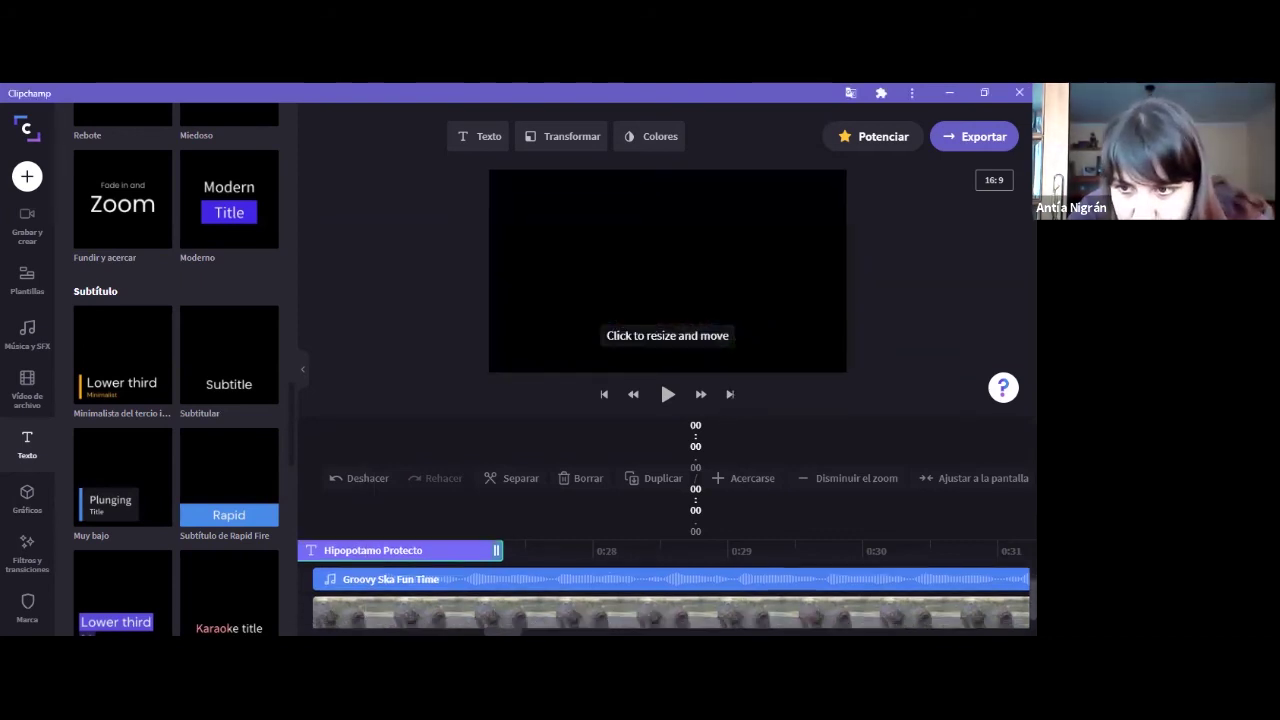
scroll(667, 585, "down", 1)
scroll(667, 585, "up", 1)
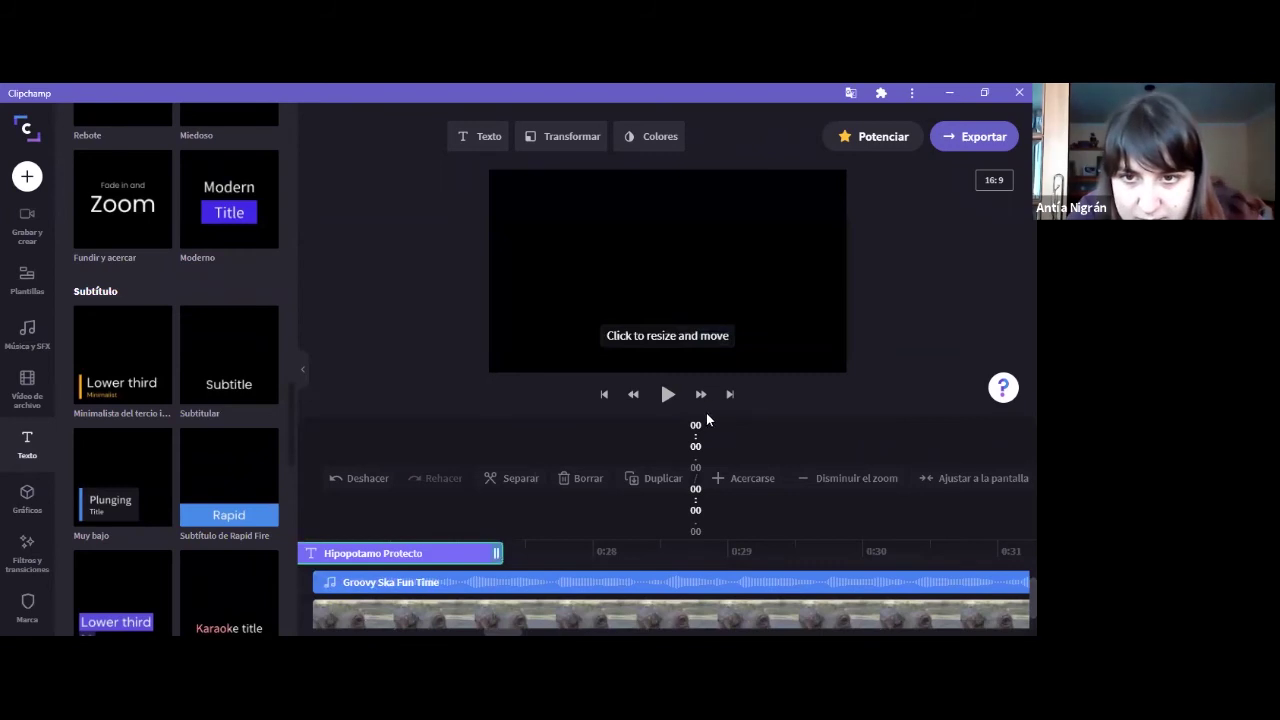
left_click(588, 550)
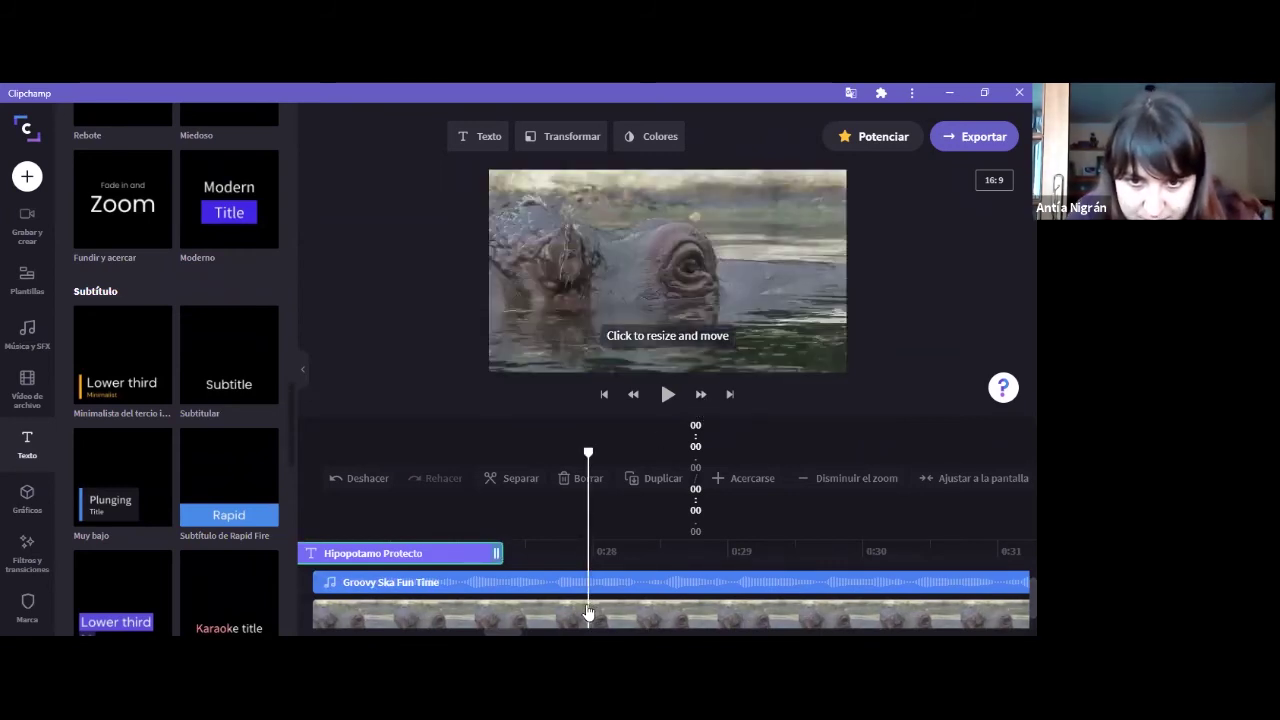
left_click(593, 610)
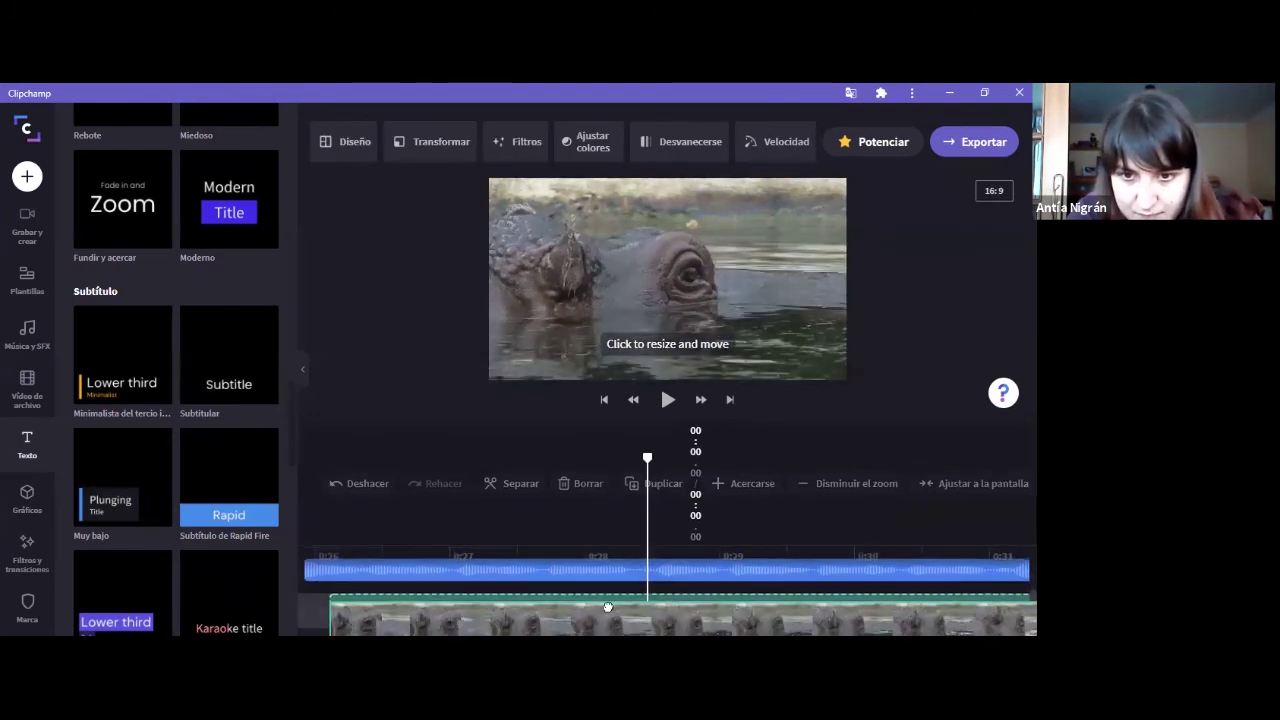
scroll(645, 585, "down", 1)
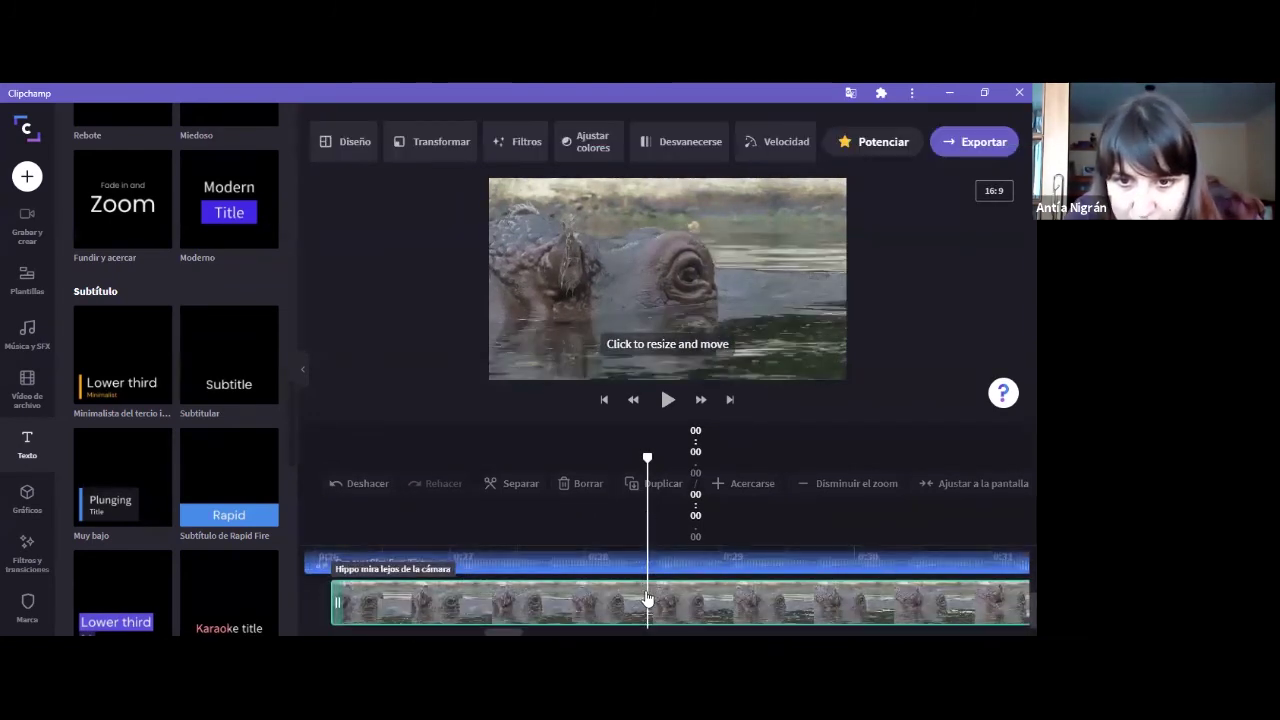
mouse_move(648, 600)
left_mouse_down()
mouse_move(690, 595)
mouse_move(590, 595)
mouse_move(648, 590)
left_mouse_up()
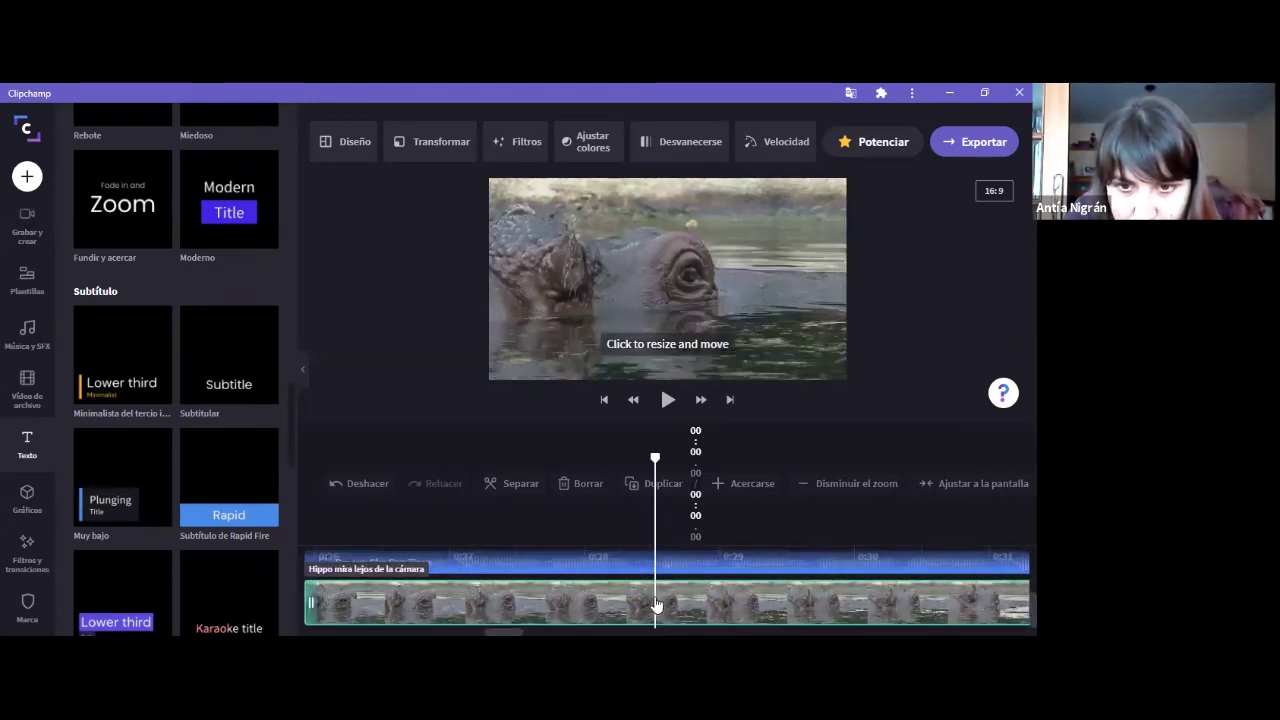
left_click_drag(657, 606, 660, 483)
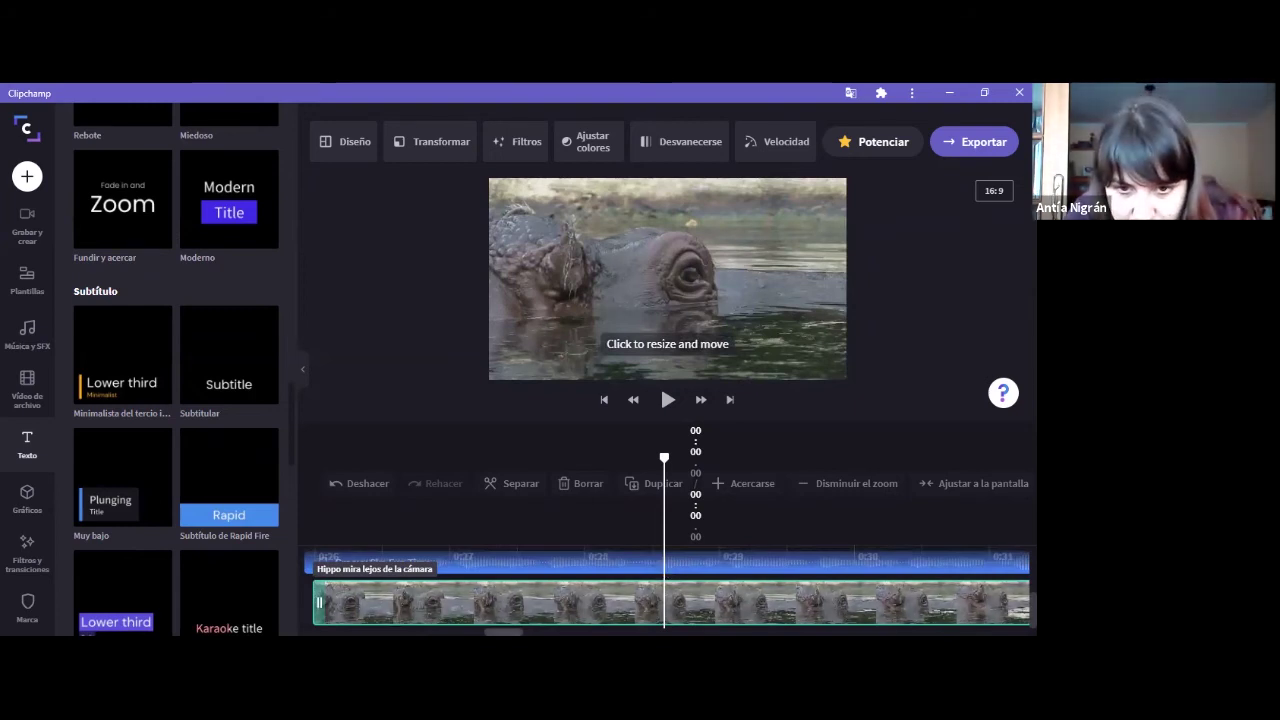
- Find the end of the hippo clip on the lowest track and place the playhead just past it, at about 42.4 s
scroll(666, 594, "right", 5)
scroll(666, 594, "right", 2)
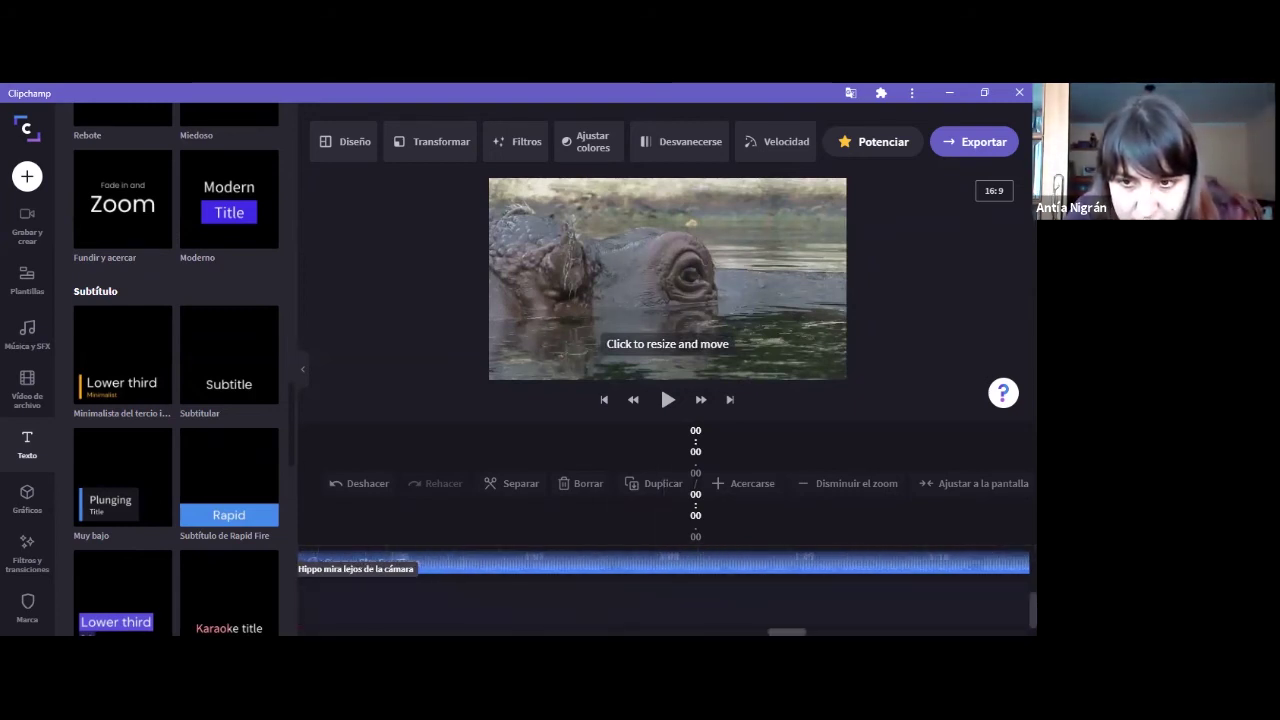
scroll(666, 594, "left", 6)
scroll(606, 600, "right", 3)
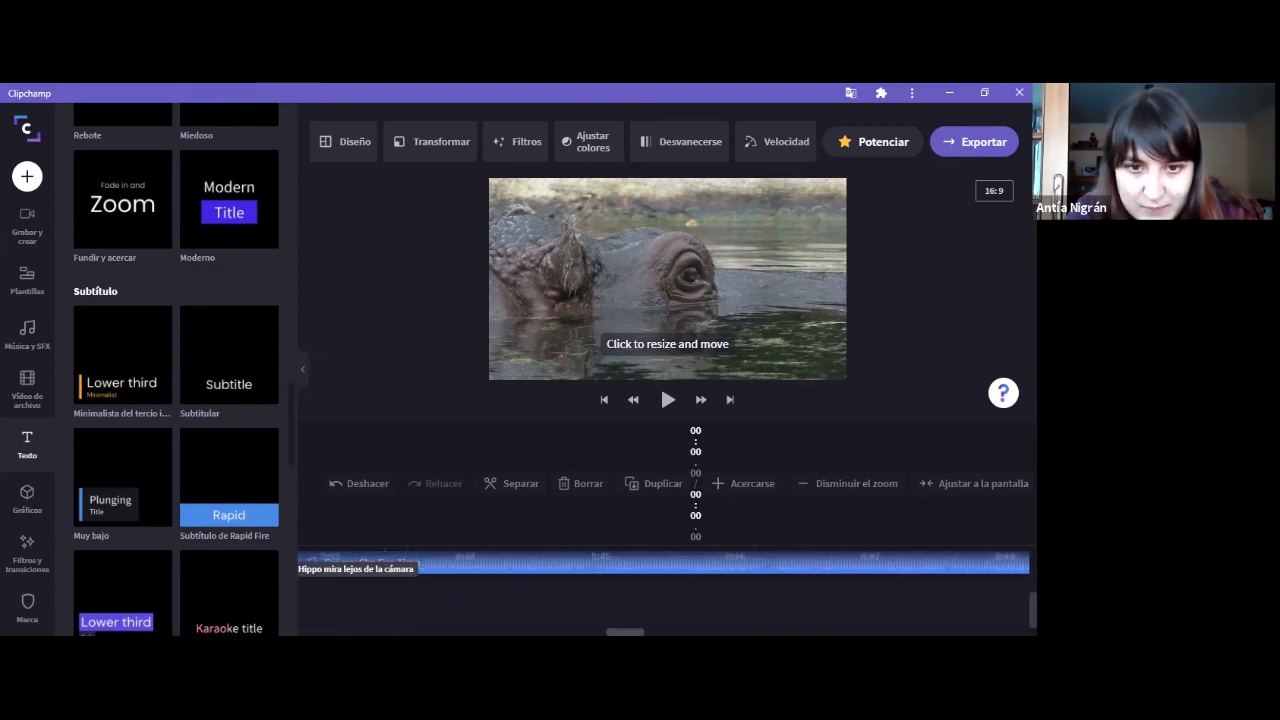
left_click(606, 604)
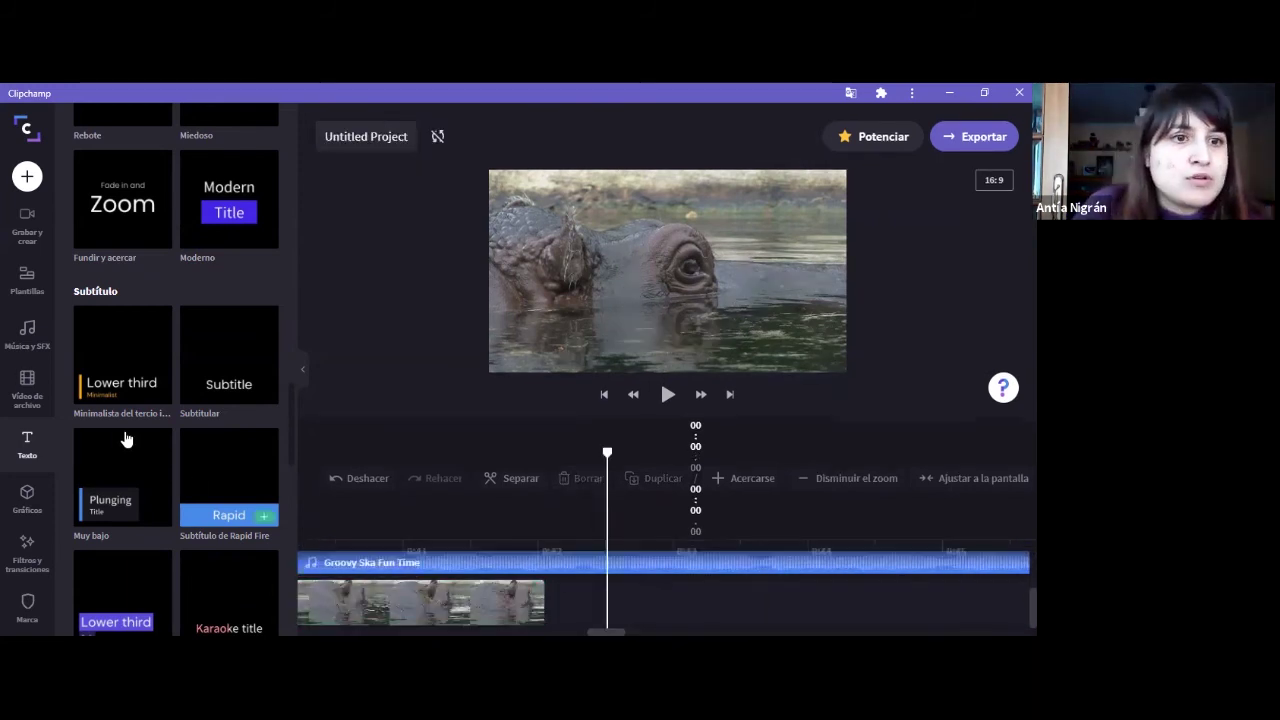
- Add the Color sólido background directly after the hippo clip on the lowest track, and preview that part briefly
left_click(42, 494)
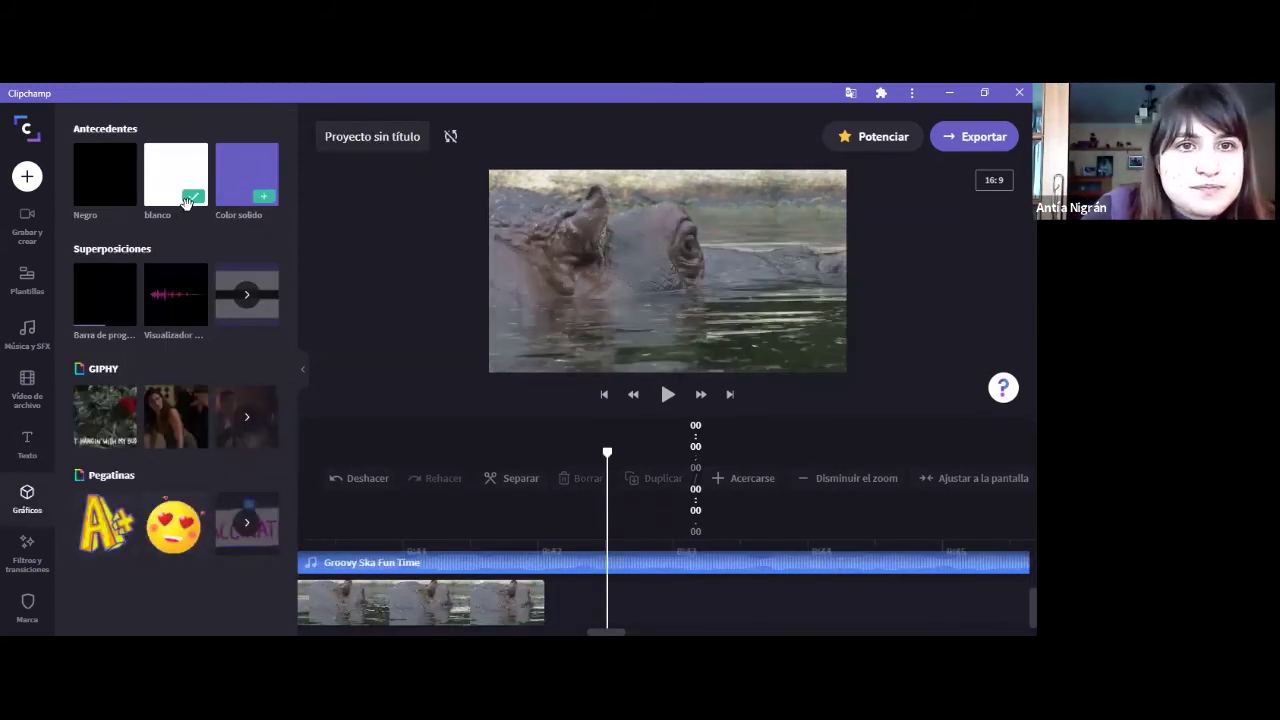
left_click(190, 199)
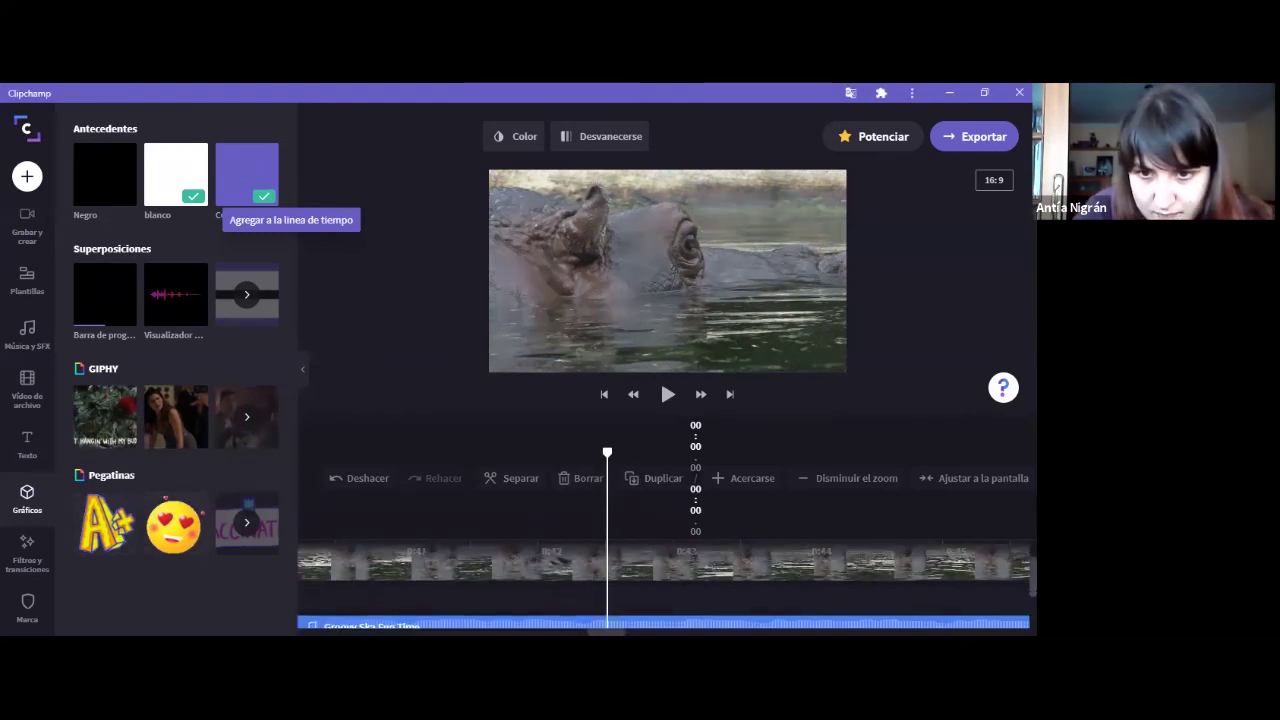
left_click(590, 592)
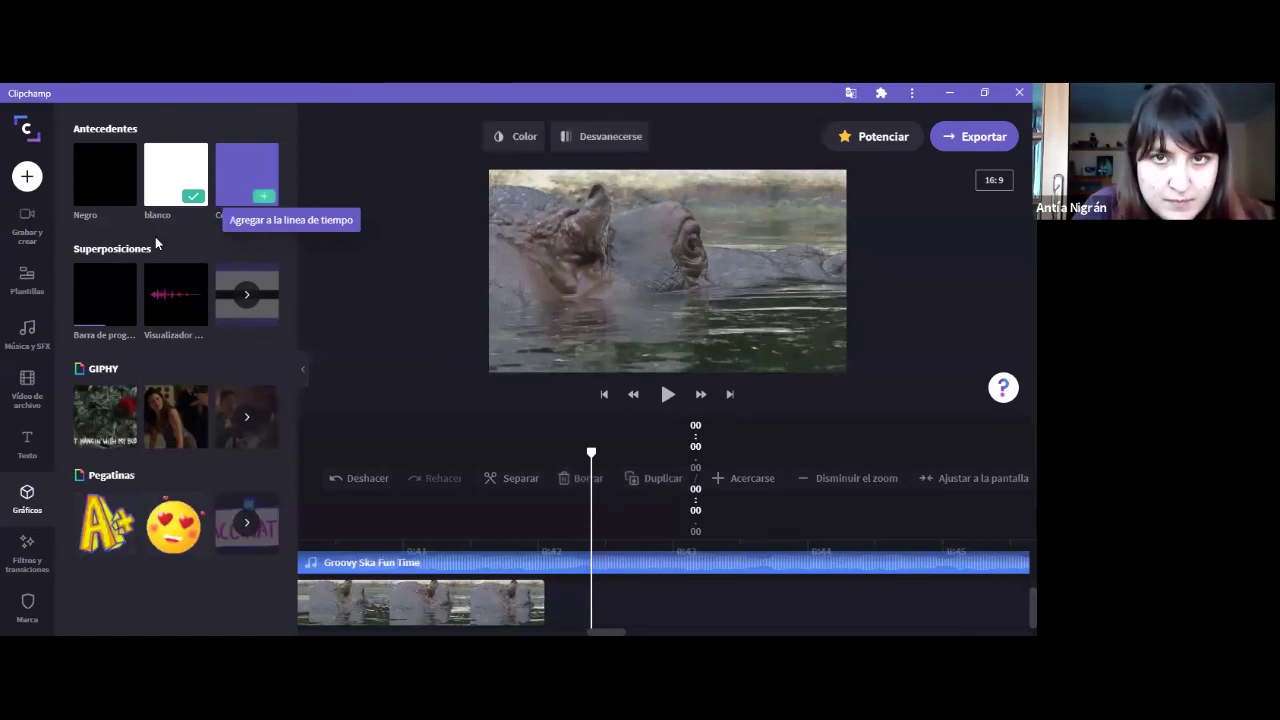
left_click_drag(247, 175, 555, 604)
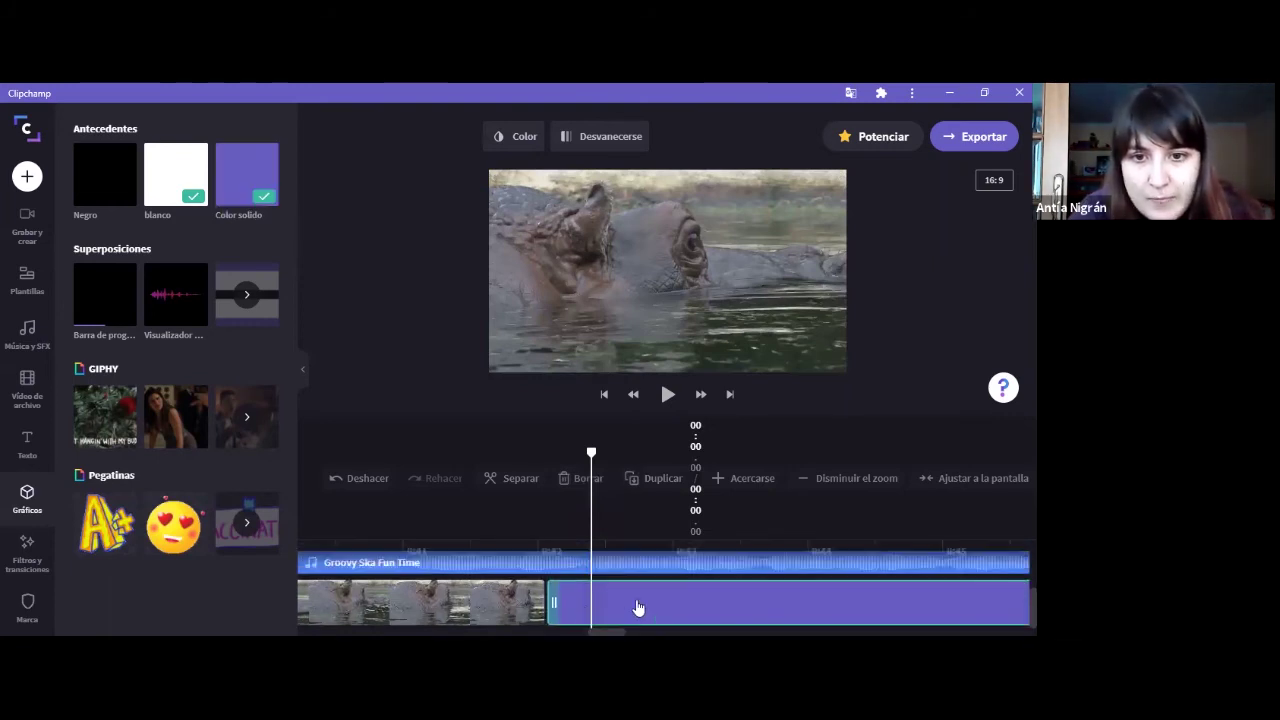
left_click(668, 398)
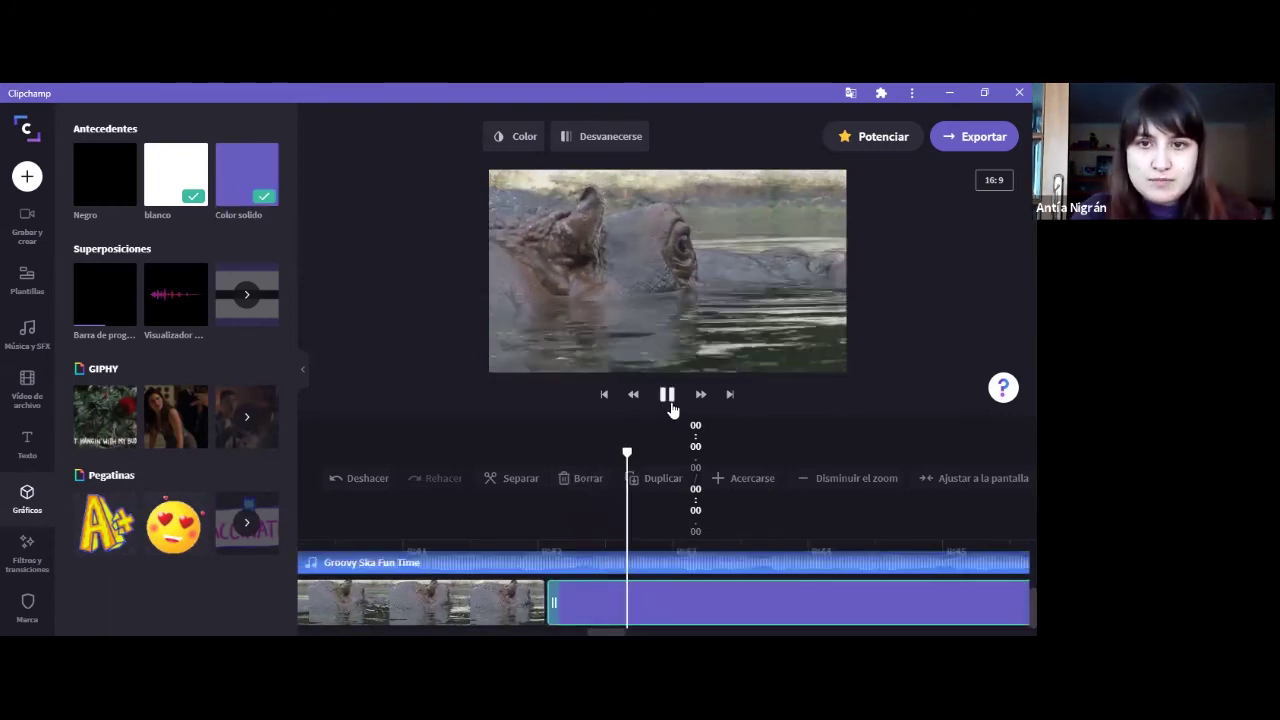
left_click(669, 400)
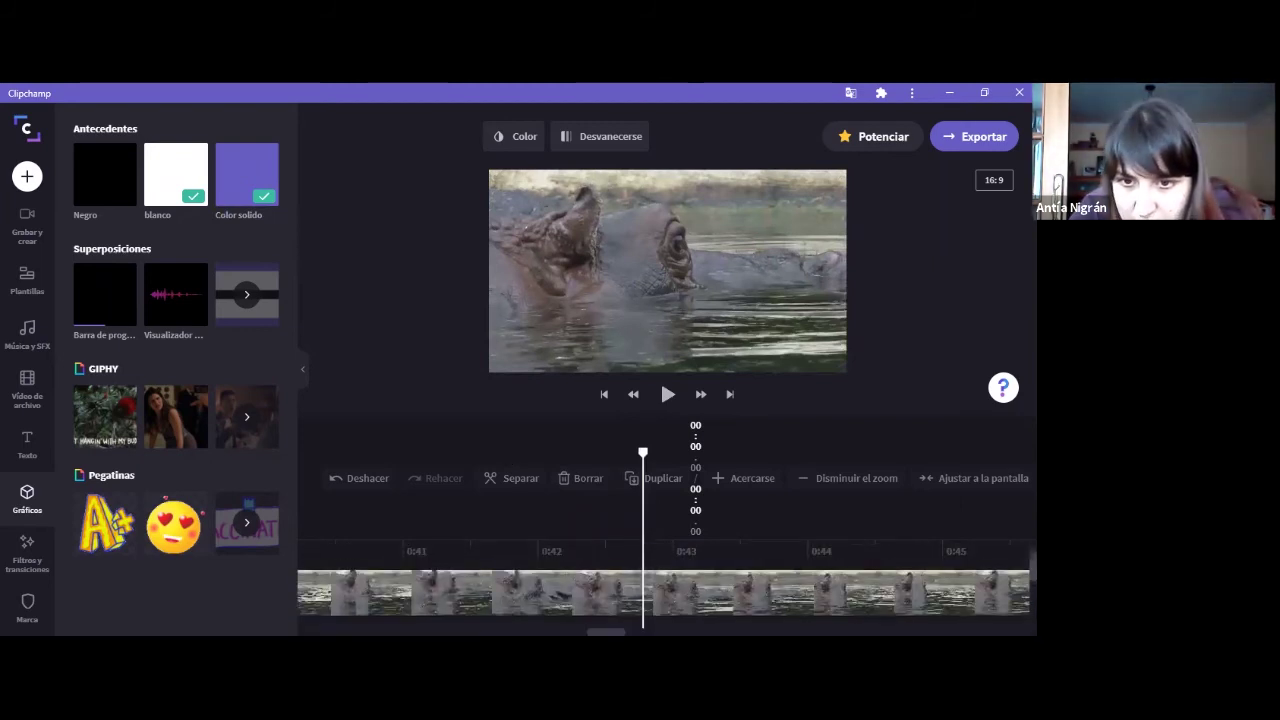
- Delete the hippo clip covering the background on the upper track, and shift the solid-colour background slightly later
scroll(667, 588, "down", 2)
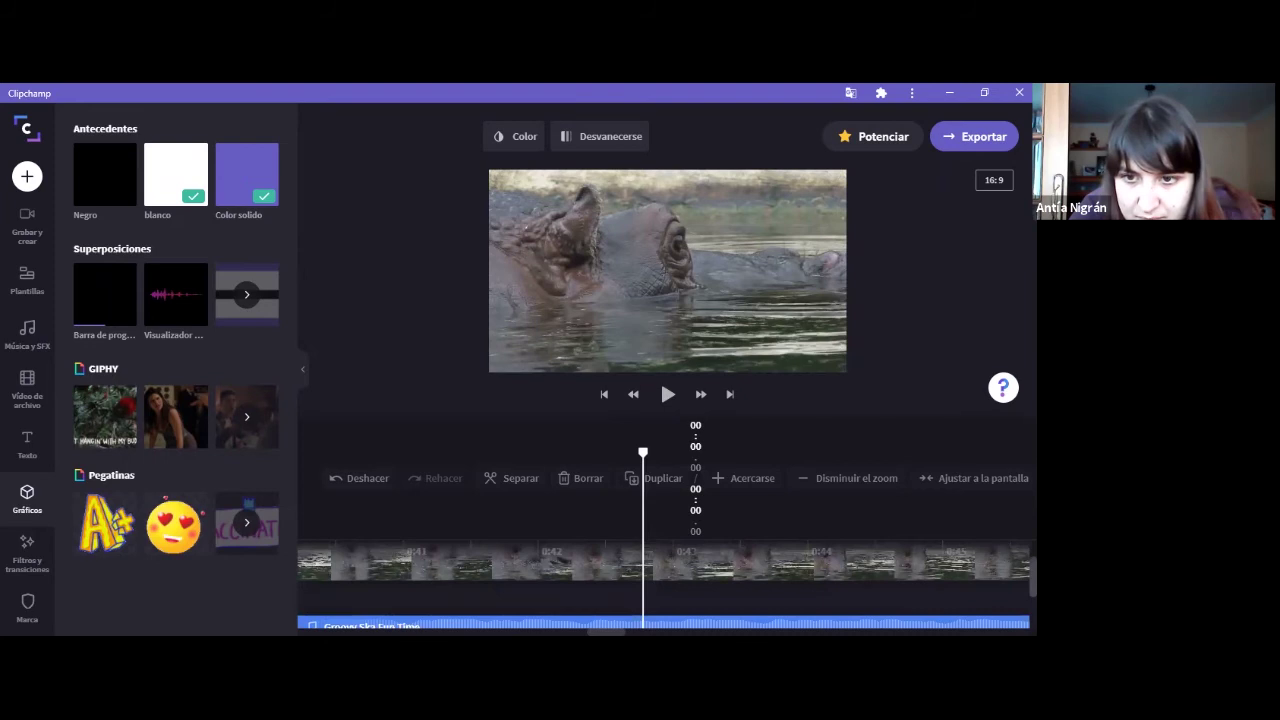
left_click(877, 565)
left_click(828, 583)
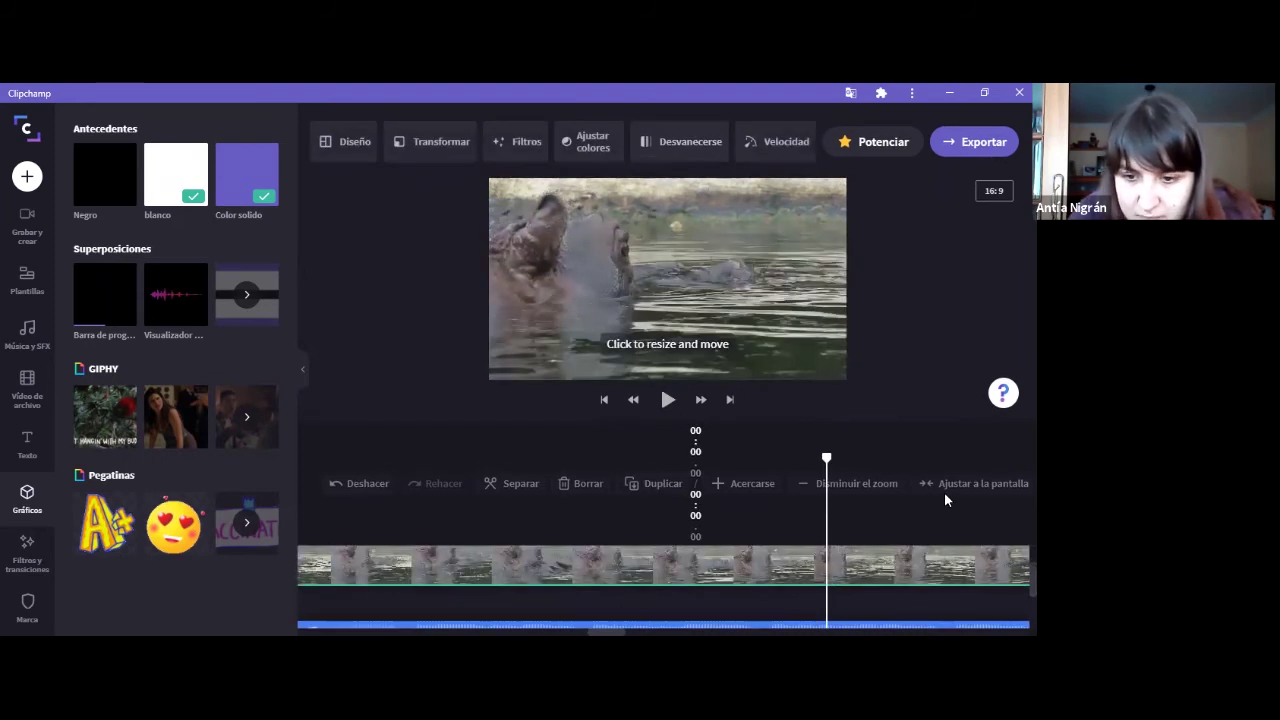
key("Delete")
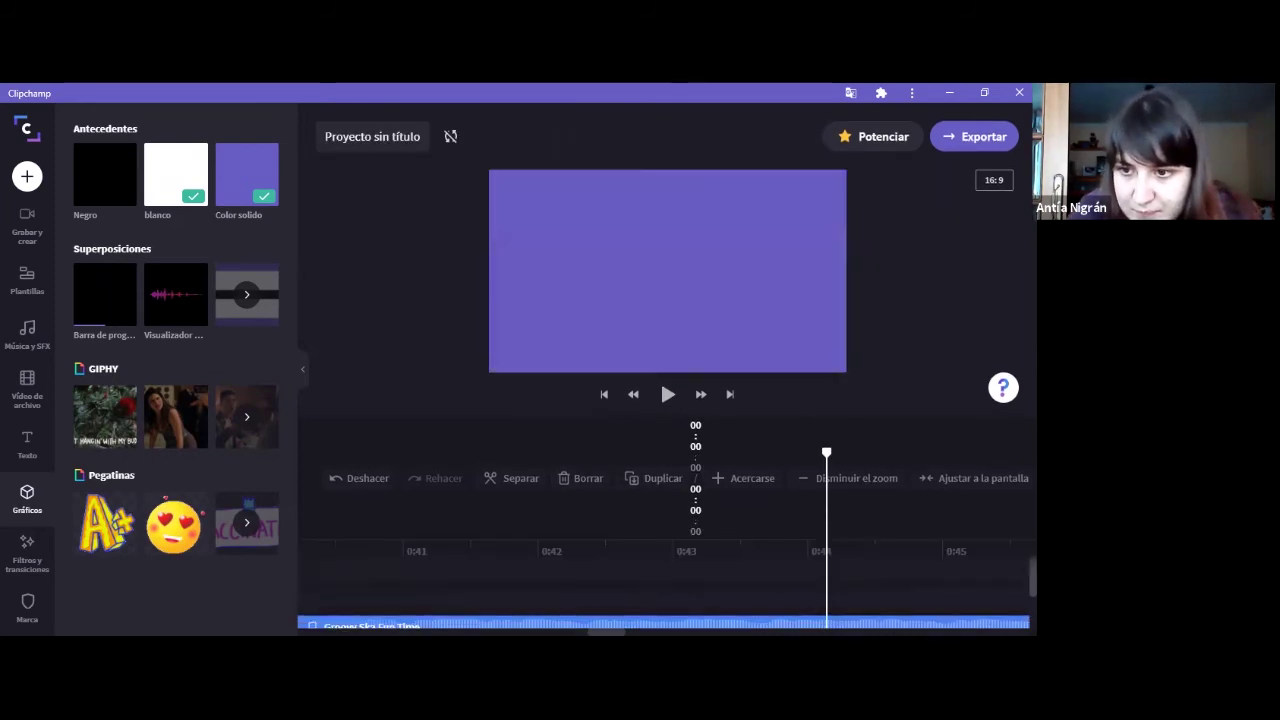
scroll(667, 590, "down", 2)
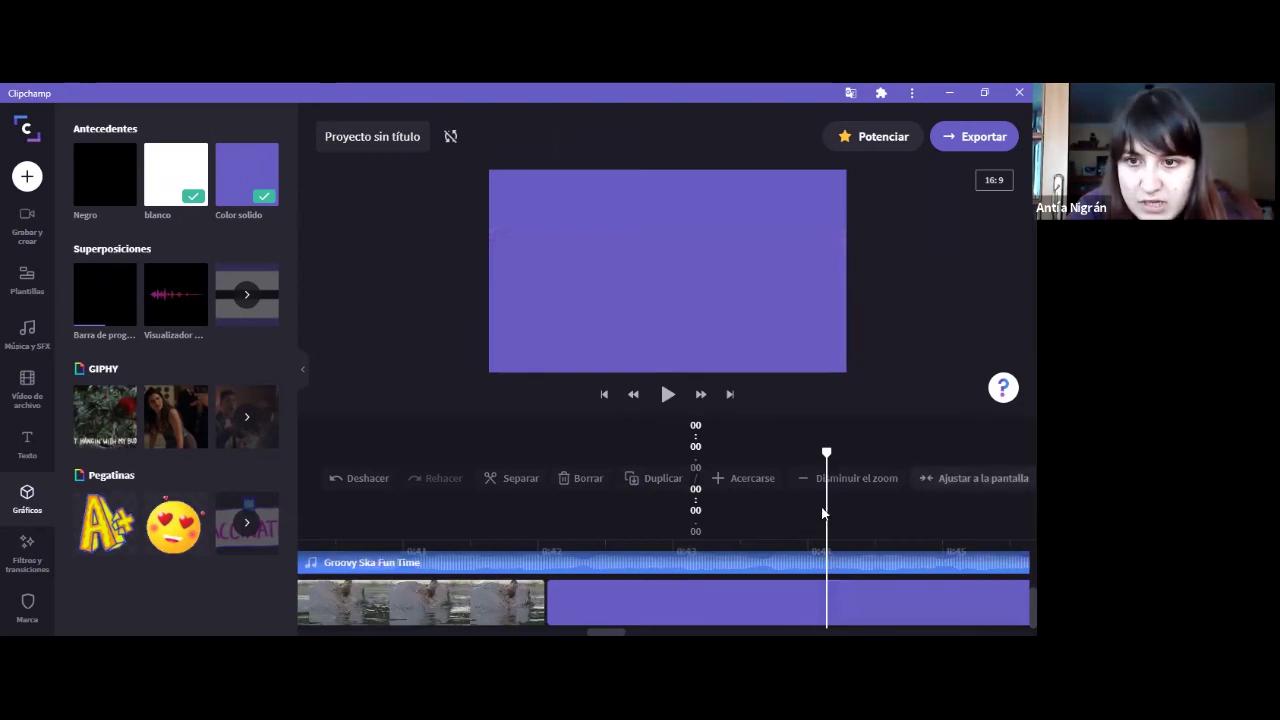
left_click_drag(830, 607, 810, 570)
left_click(633, 394)
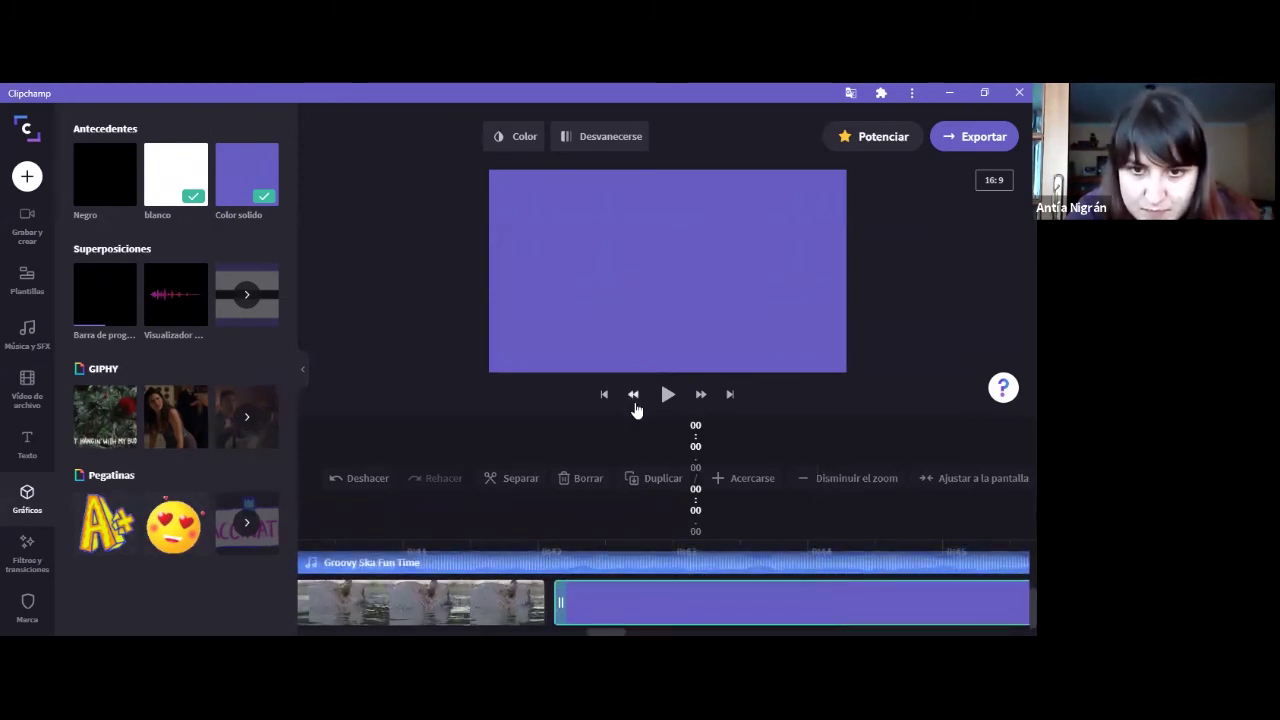
- Browse the text templates, examining the Subtítulo and Especial categories and the animated lower-third and Rapid Fire styles
left_click(27, 440)
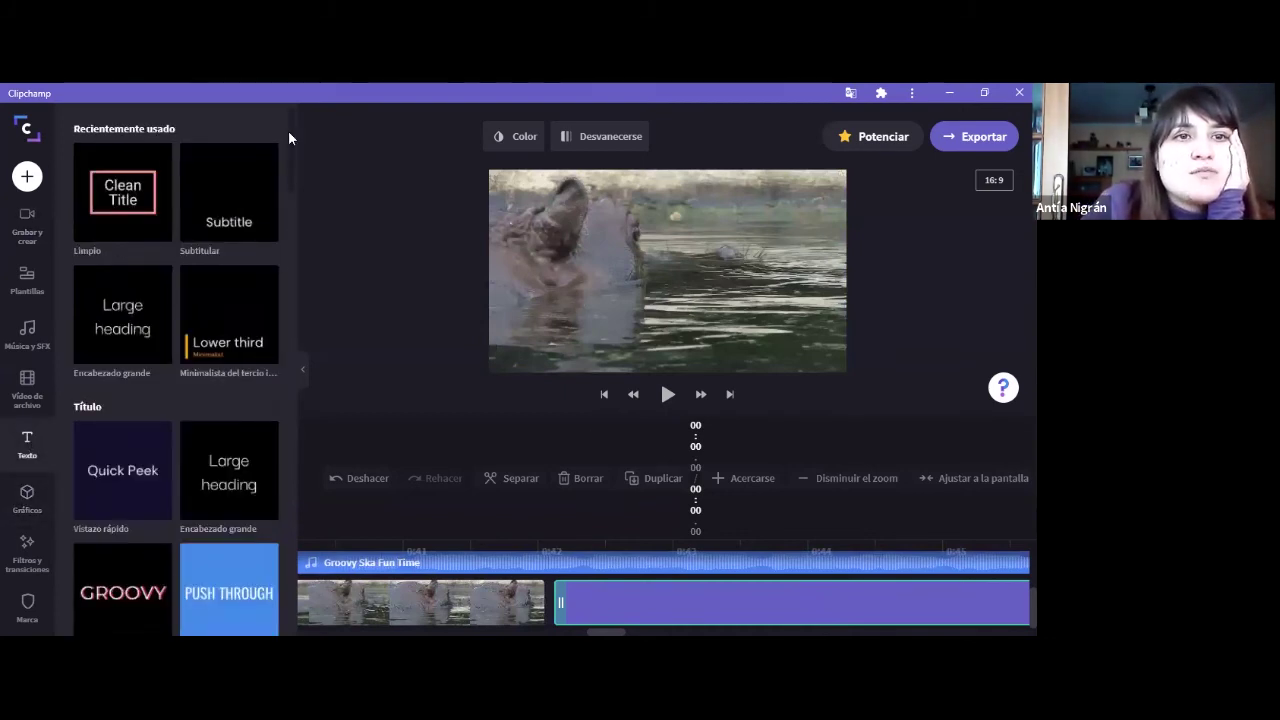
scroll(288, 135, "down", 5)
left_click_drag(307, 240, 297, 523)
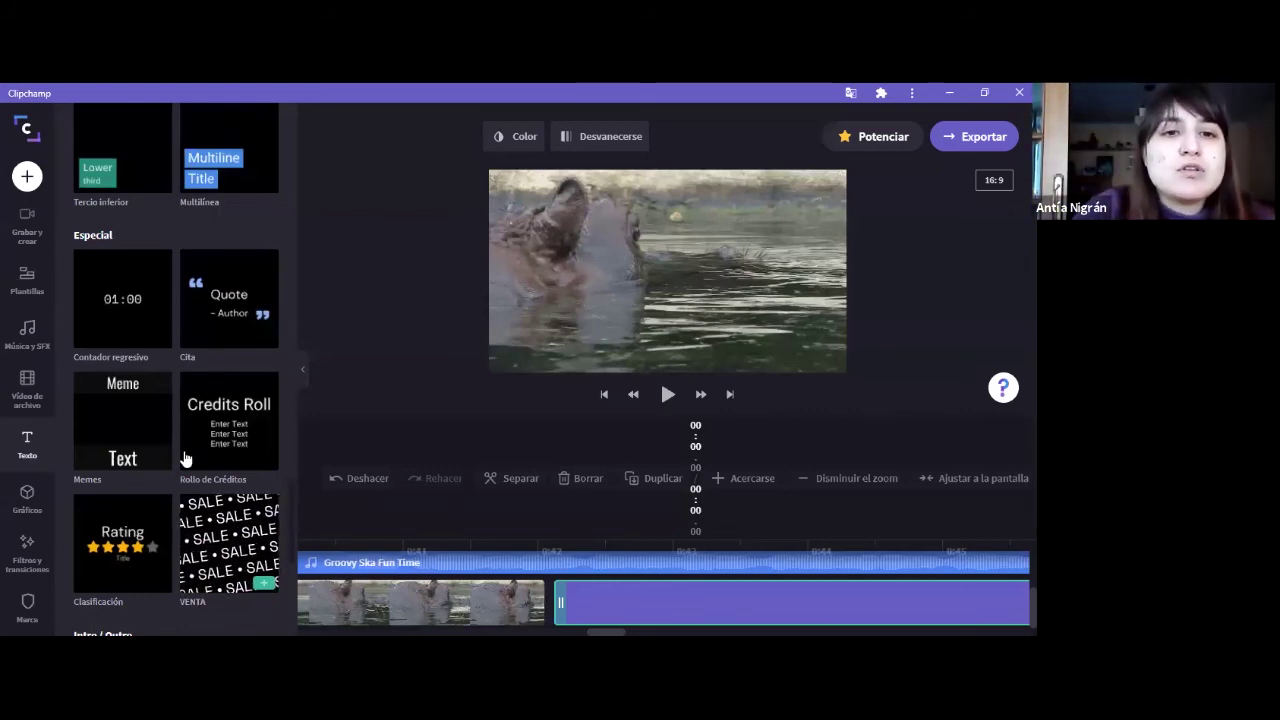
left_click_drag(290, 537, 290, 473)
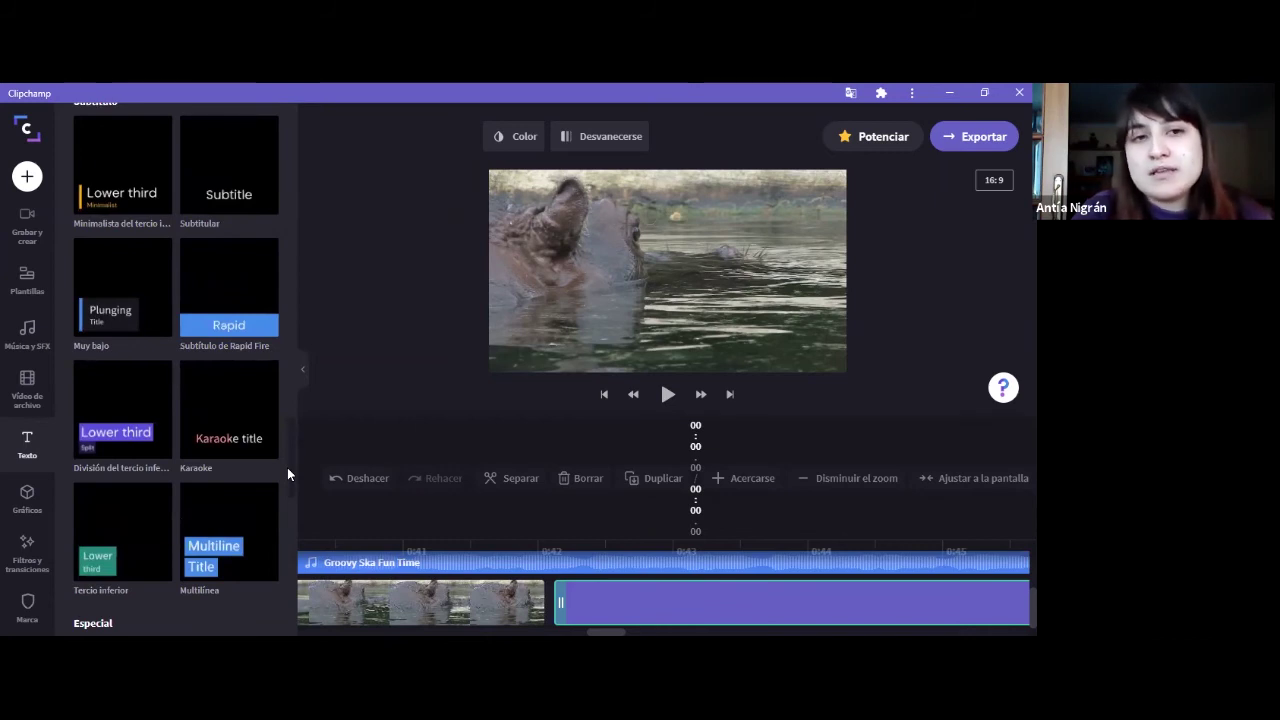
mouse_move(97, 256)
mouse_move(115, 199)
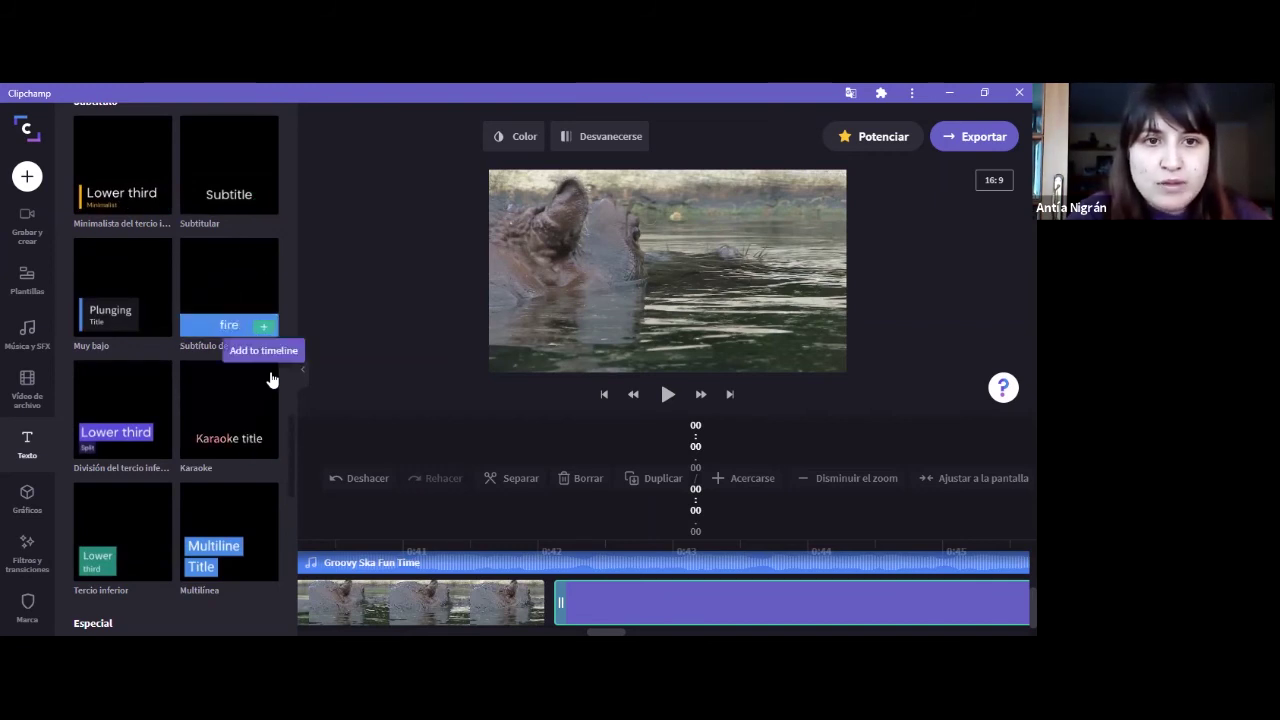
mouse_move(271, 379)
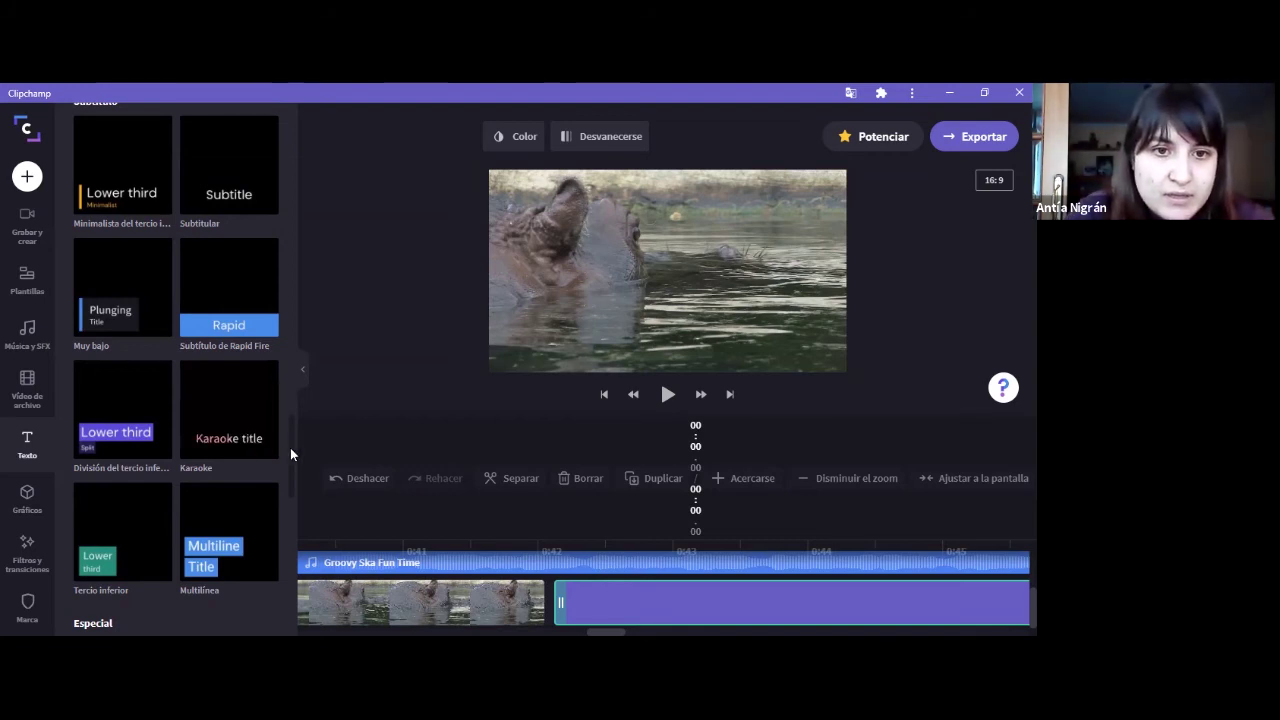
left_click_drag(290, 452, 293, 503)
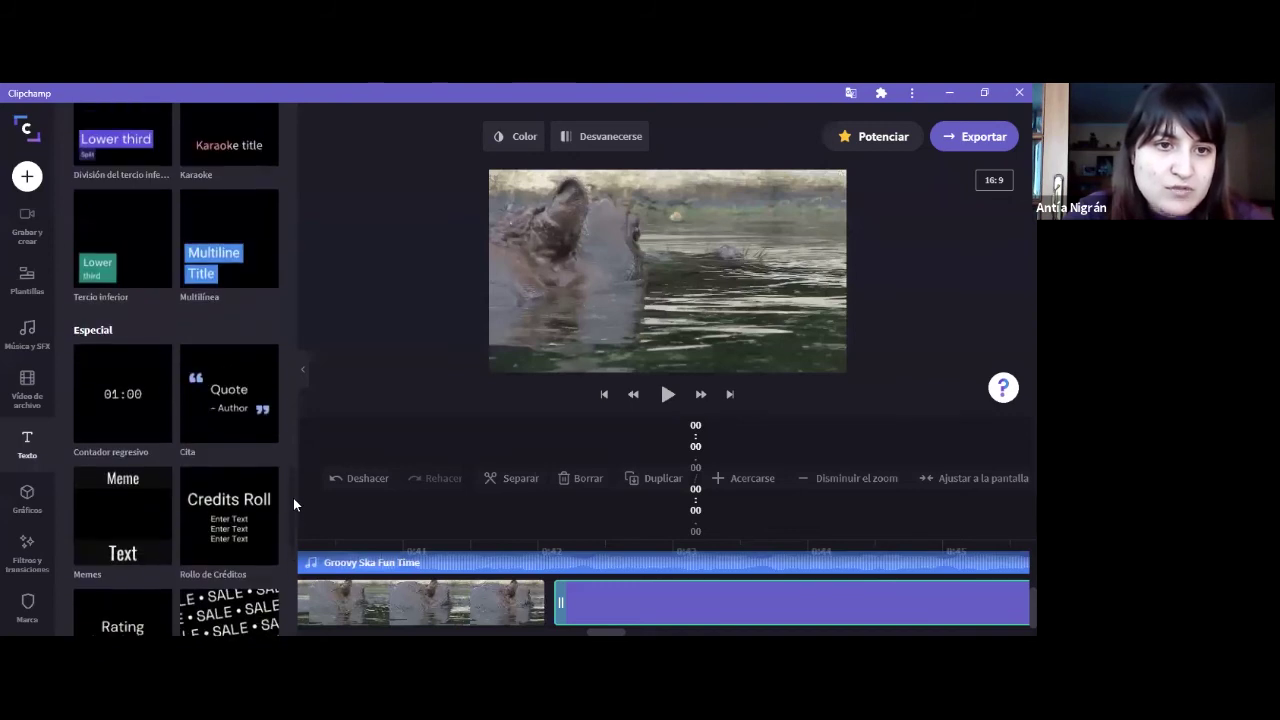
- Collapse the text template library and open the export format settings for the project
left_click(303, 370)
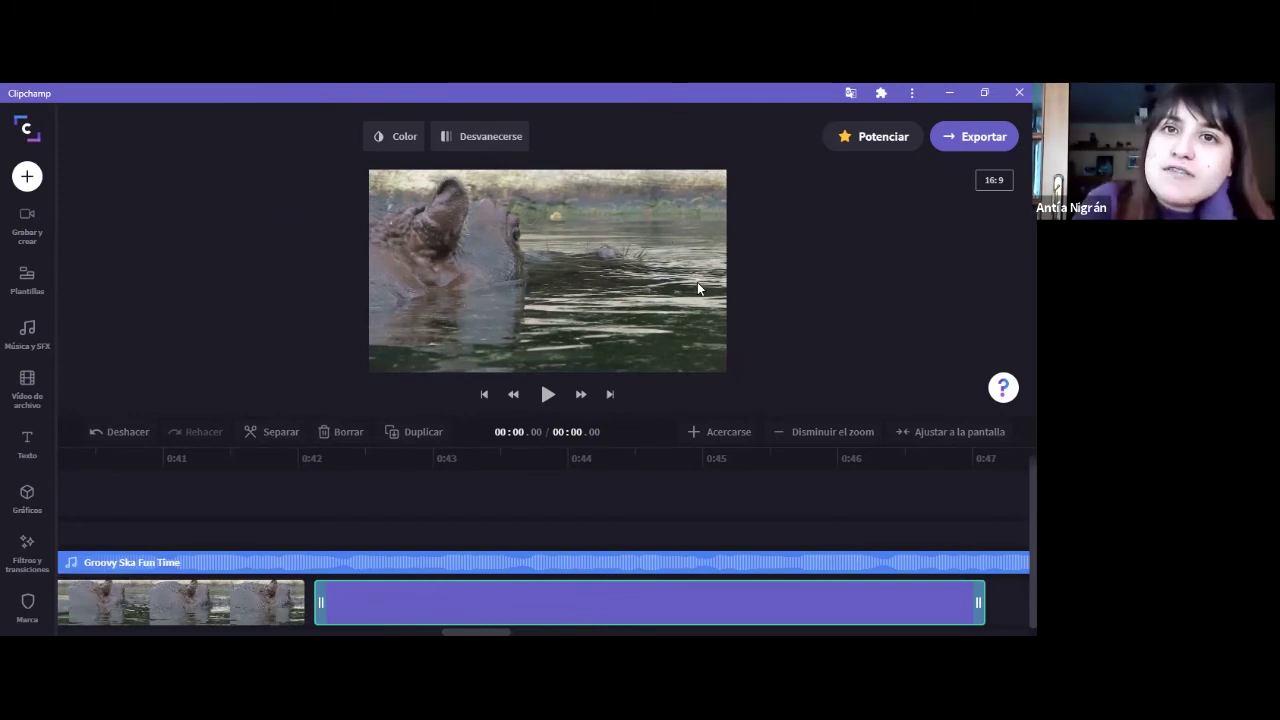
left_click(980, 142)
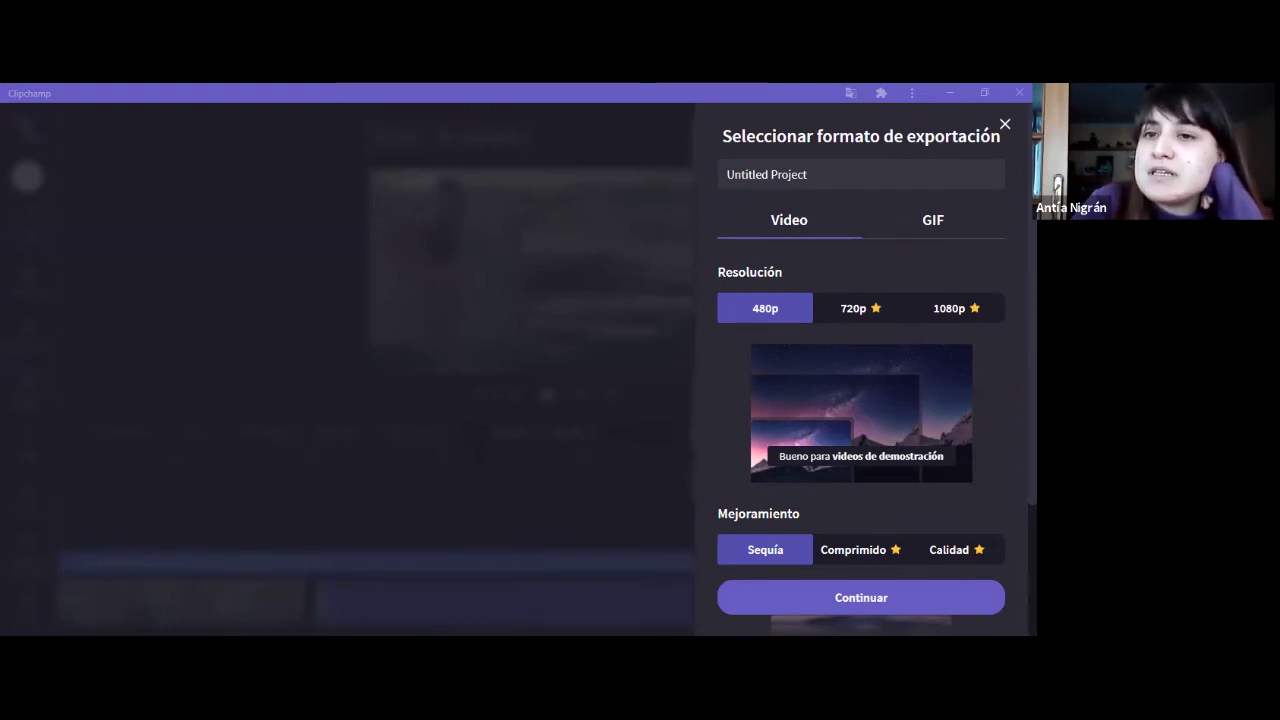
- Export the project as a 480p video with the Sequía enhancement, and review the save and share destinations during rendering
right_click(748, 188)
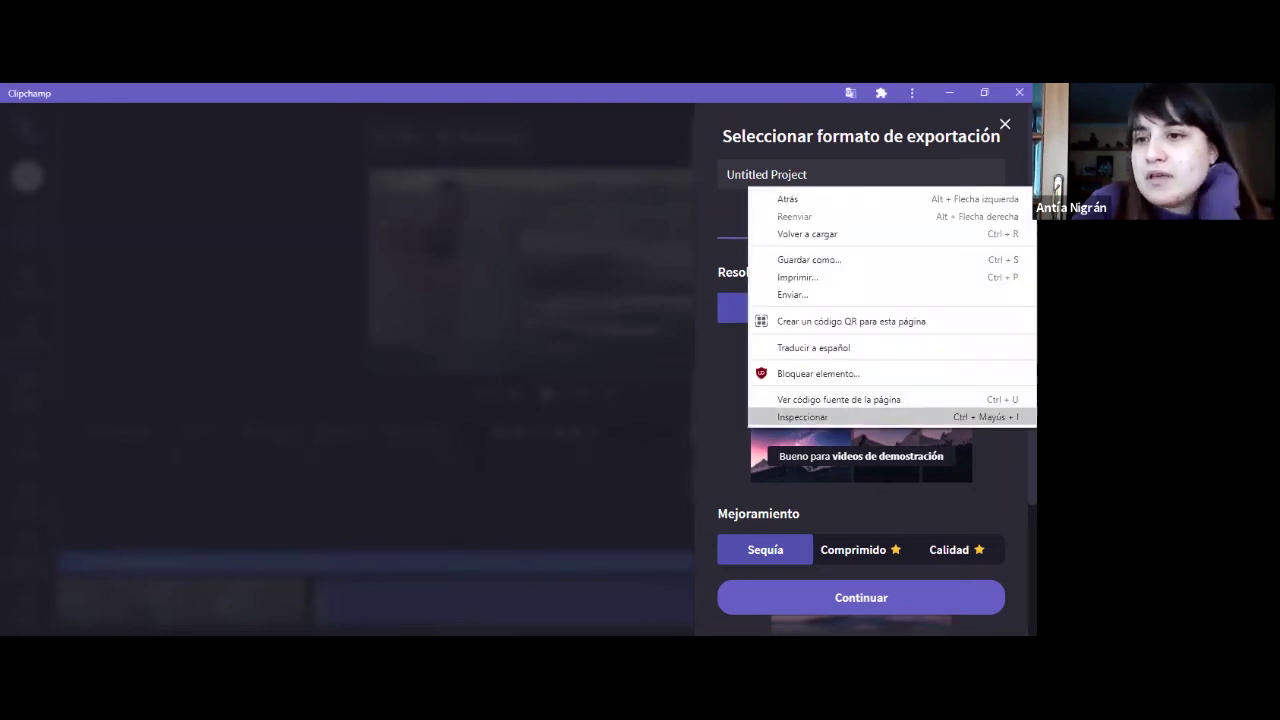
key("Escape")
scroll(860, 400, "down", 1)
scroll(860, 400, "down", 3)
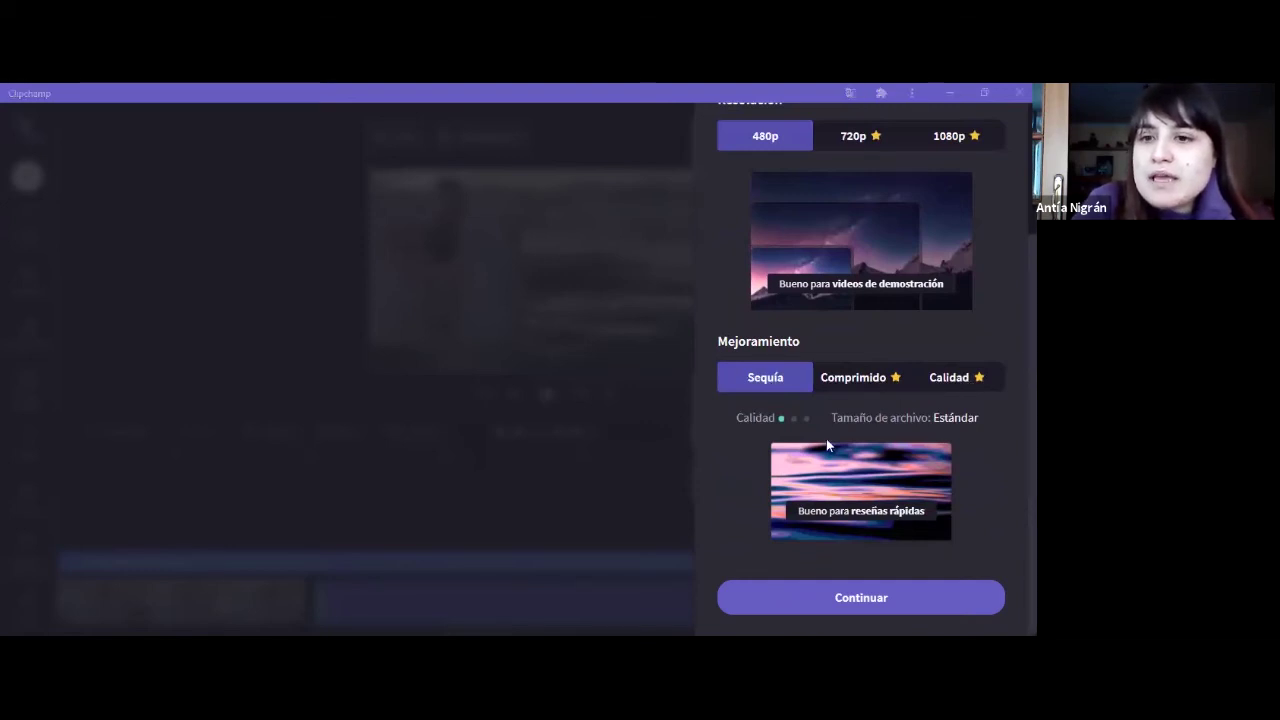
left_click(880, 600)
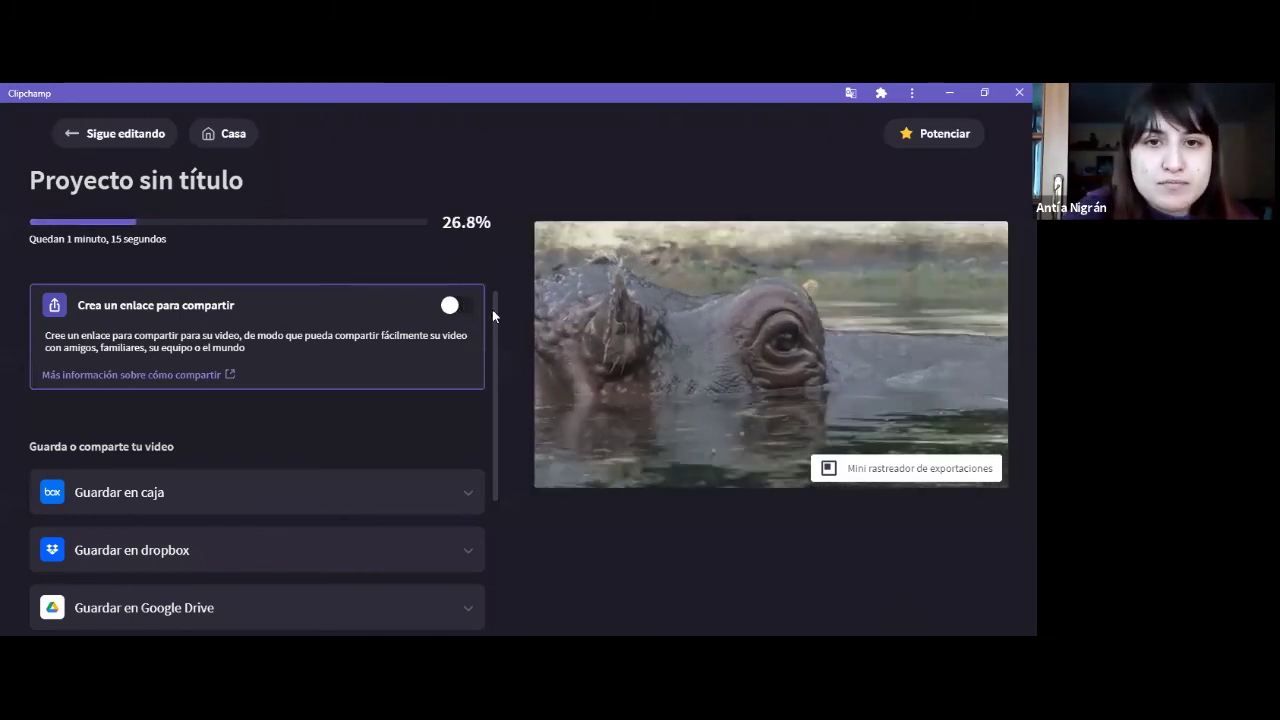
left_click_drag(493, 311, 508, 388)
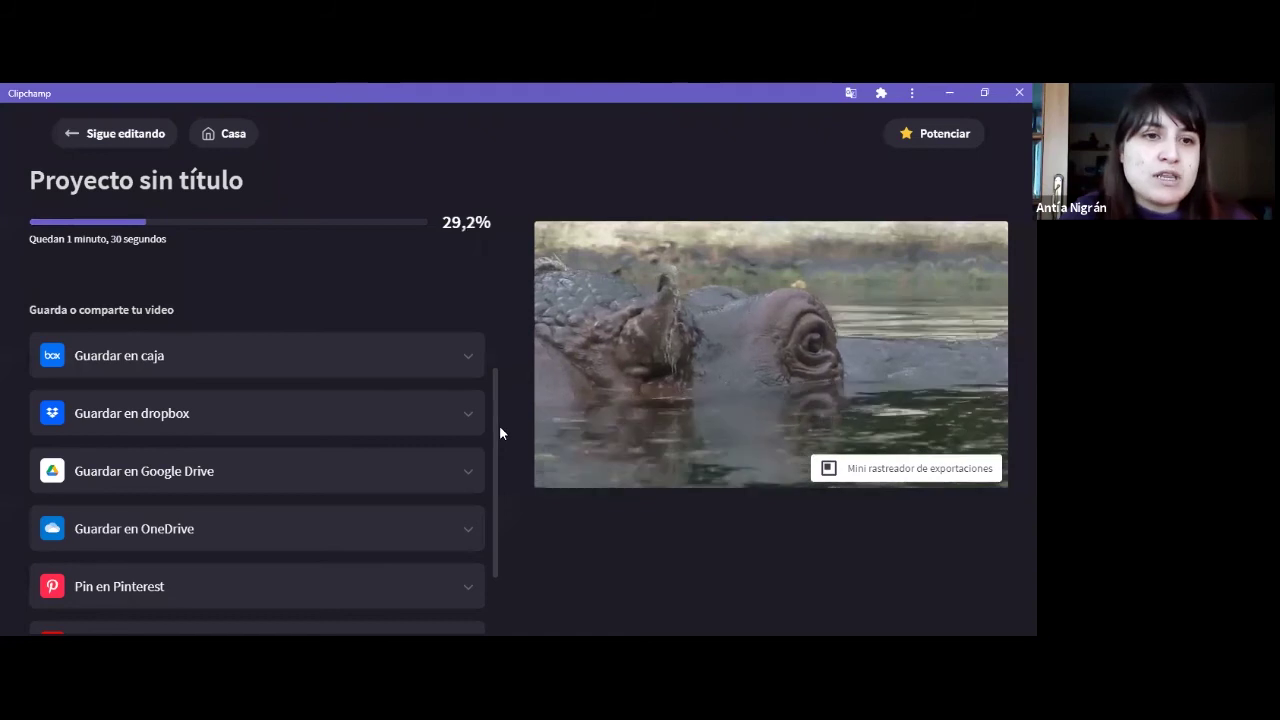
left_click_drag(495, 431, 501, 507)
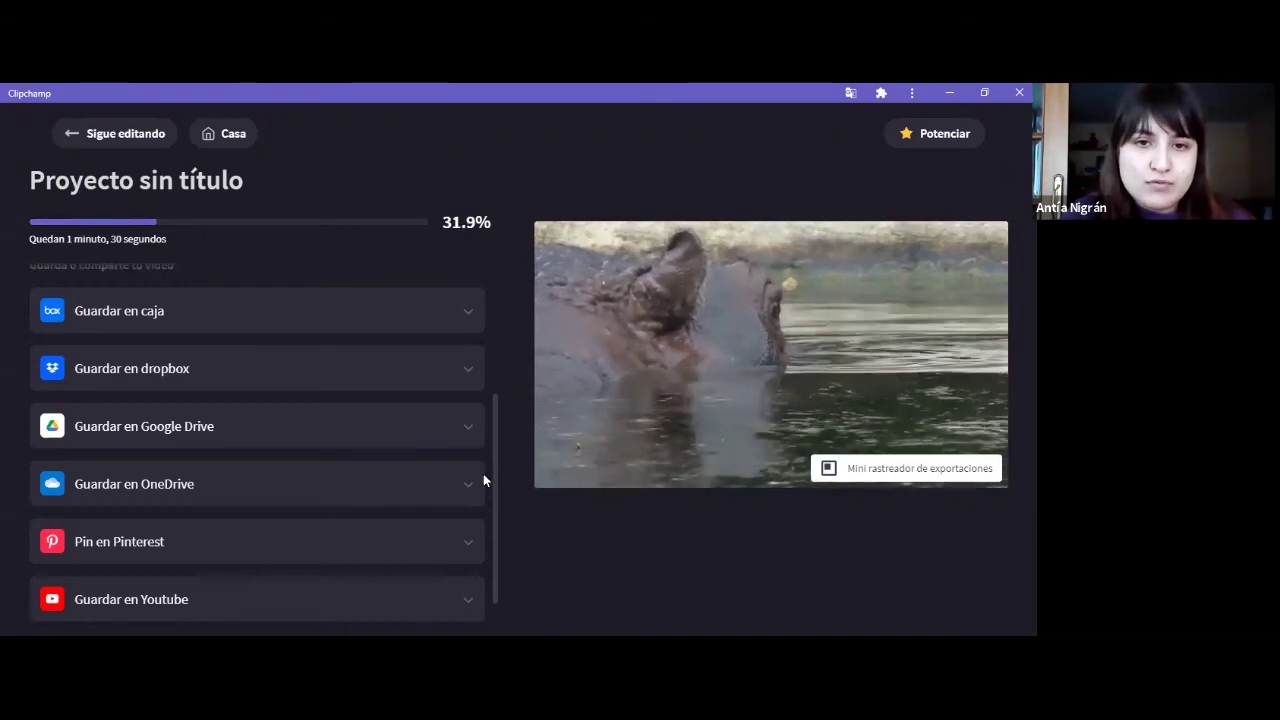
scroll(495, 372, "up", 3)
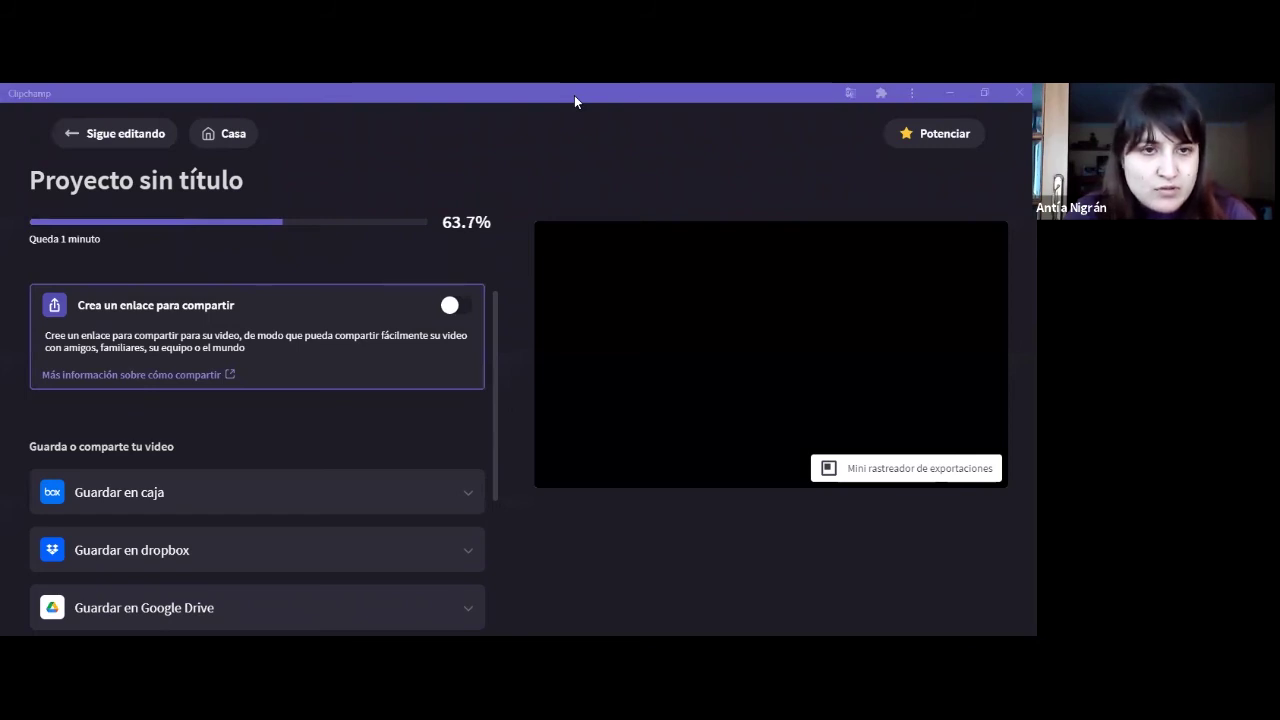
left_click(534, 266)
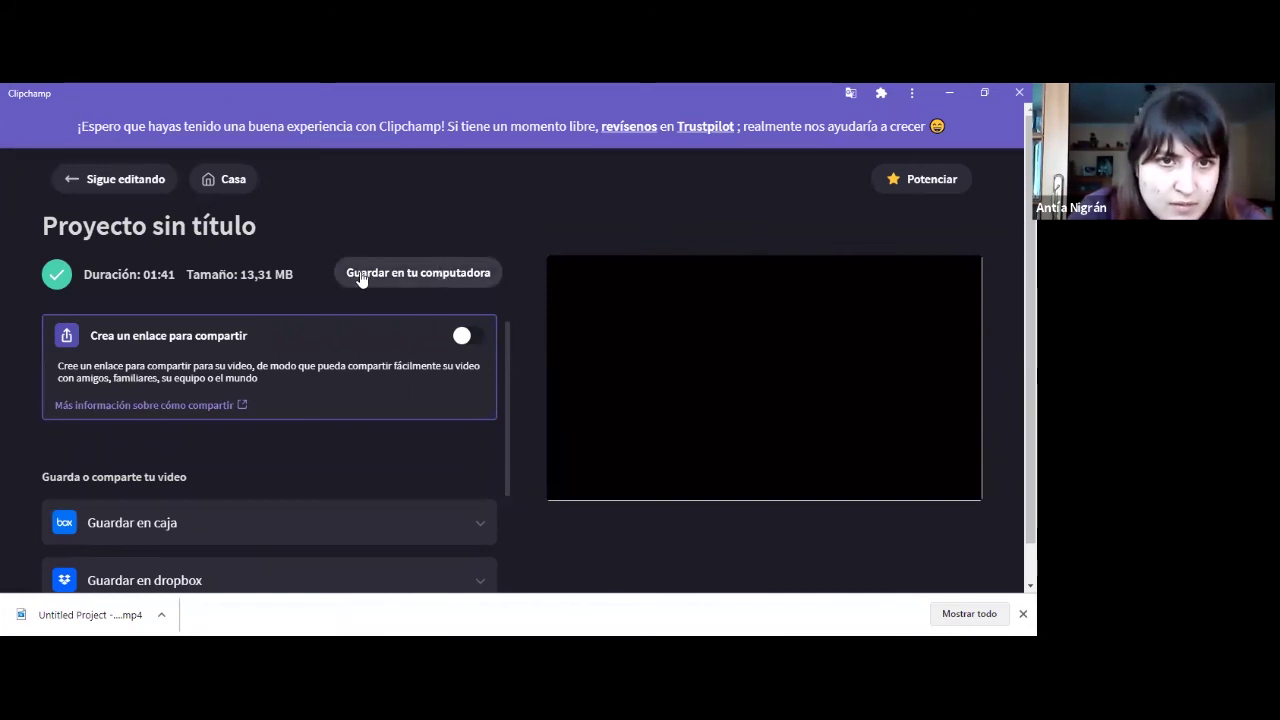
- Try to edit the project title on the finished export page
double_click(224, 226)
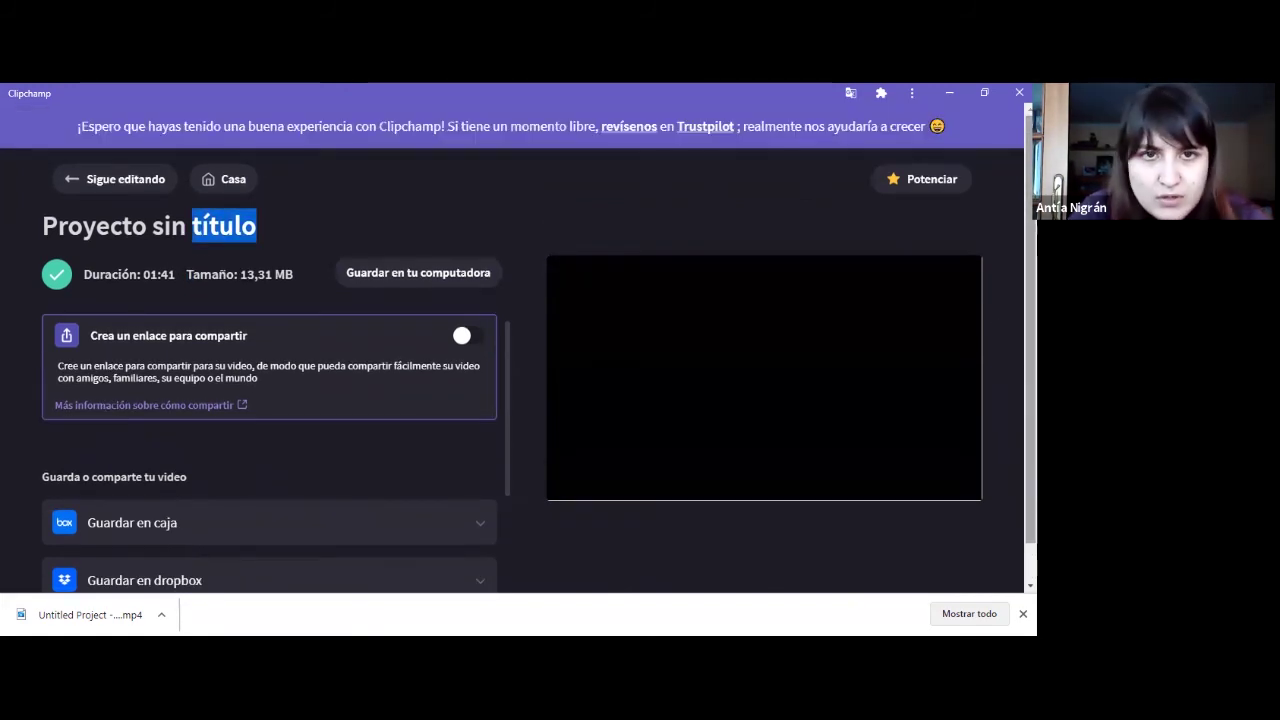
left_click(88, 232)
double_click(88, 232)
left_click(216, 226)
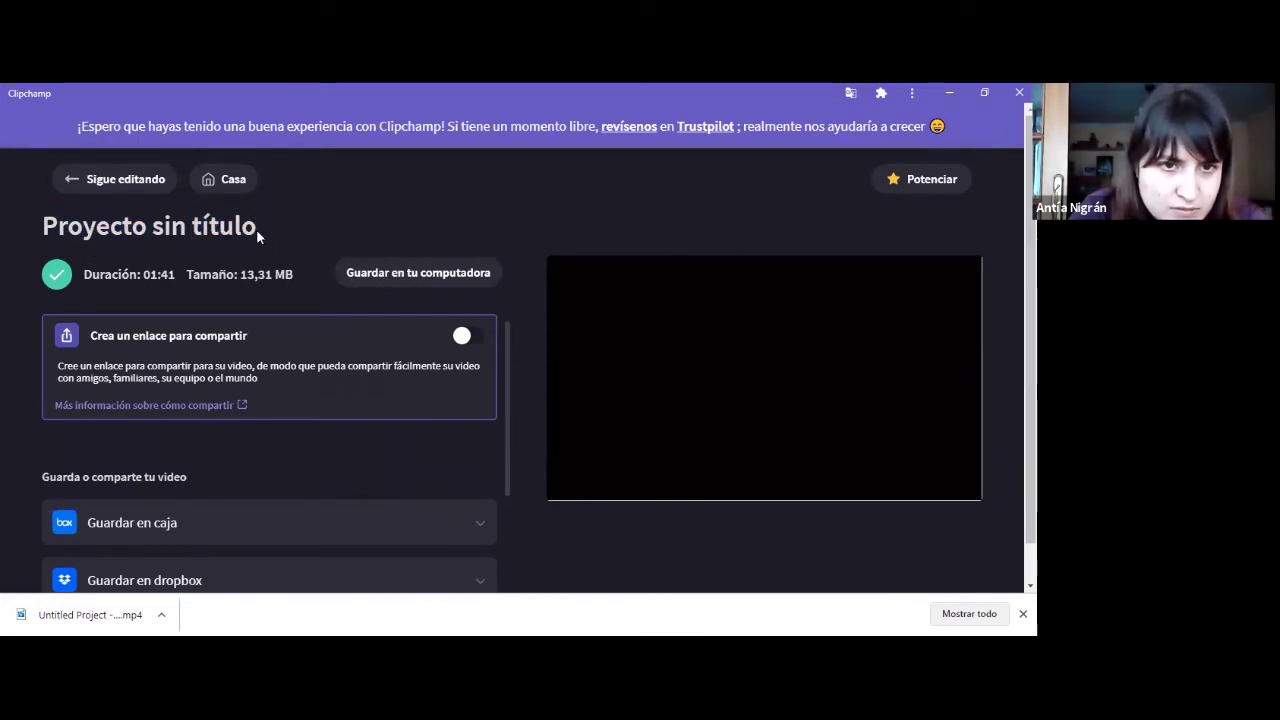
left_click_drag(256, 229, 108, 178)
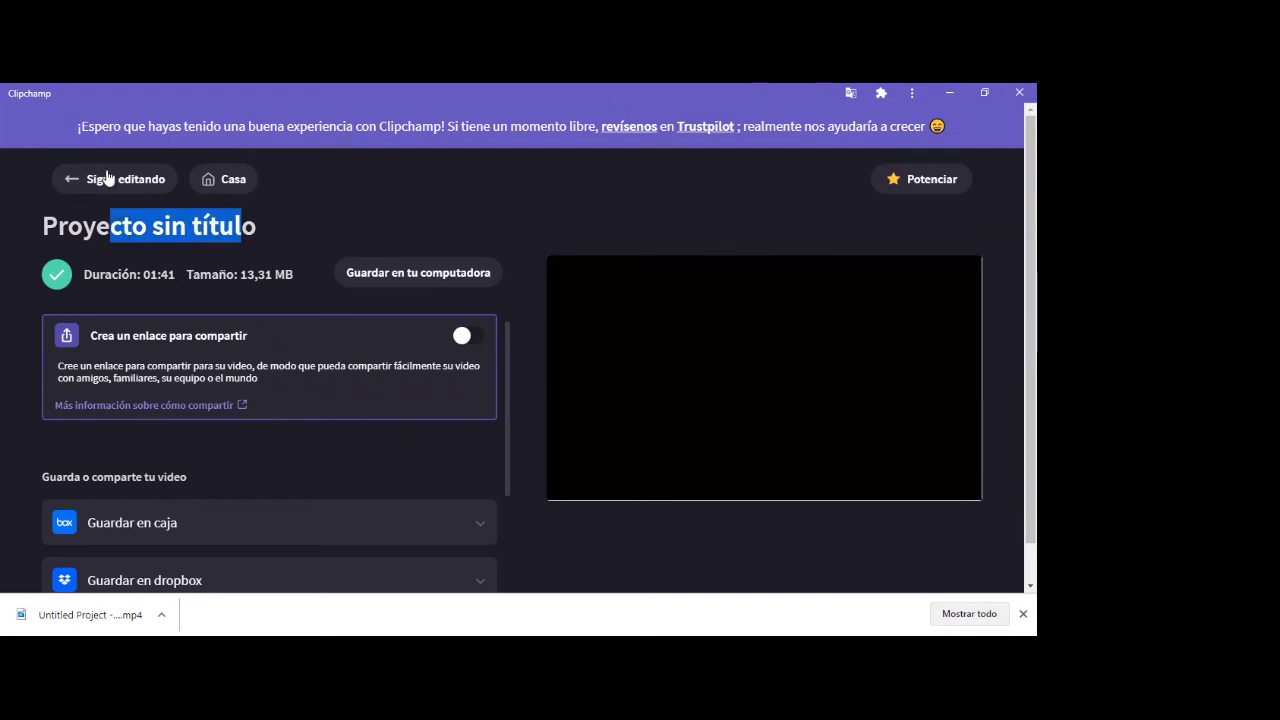
- Return to the editor and rename the project as proba in the export format settings
left_click(108, 178)
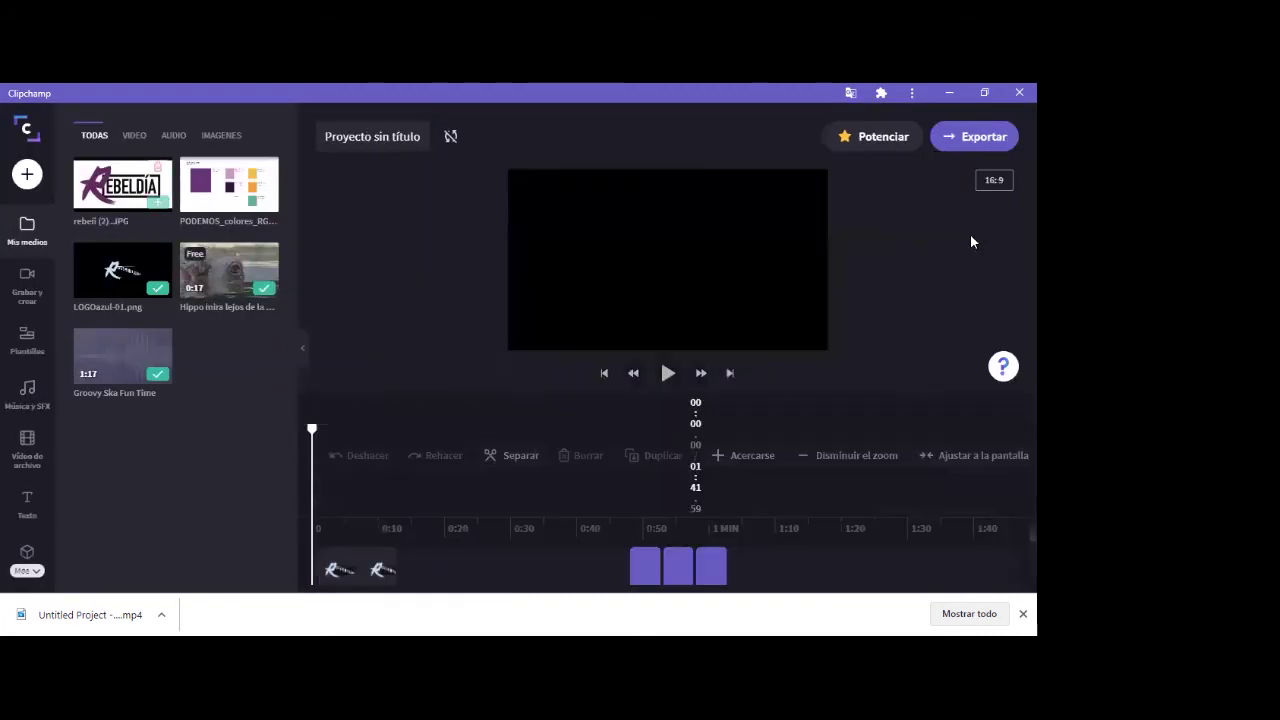
left_click(976, 149)
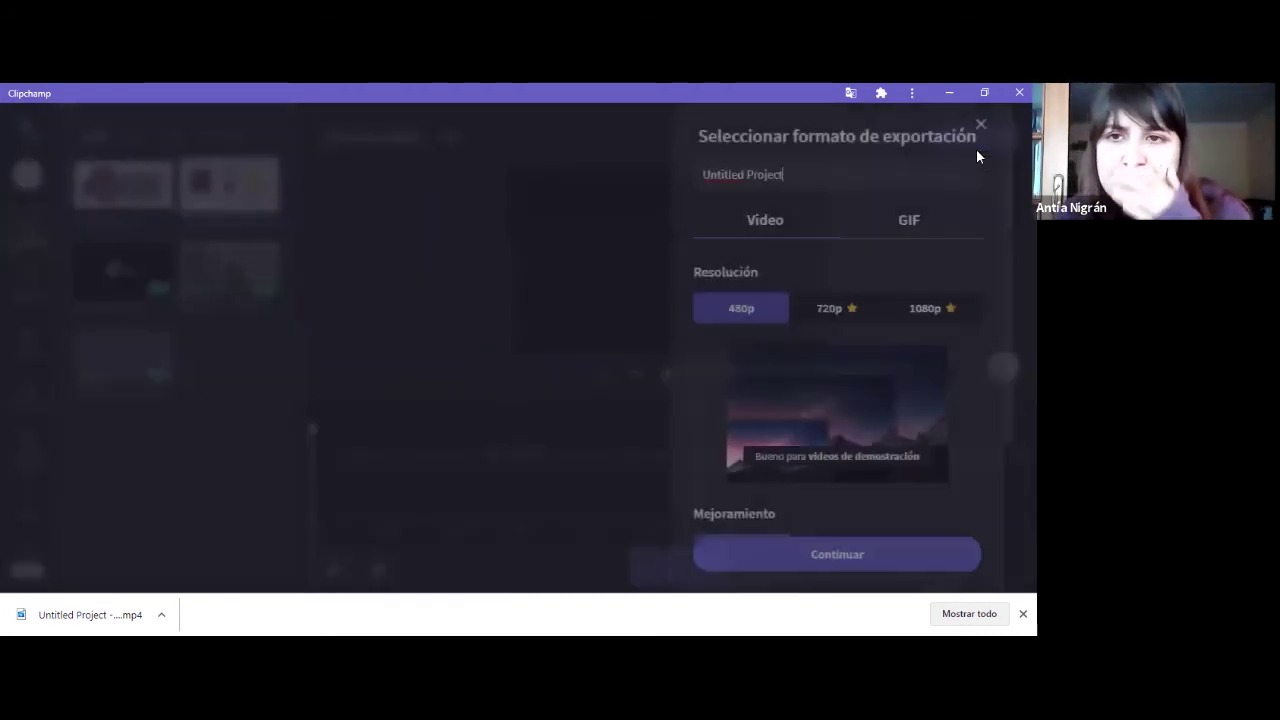
left_click_drag(817, 181, 677, 194)
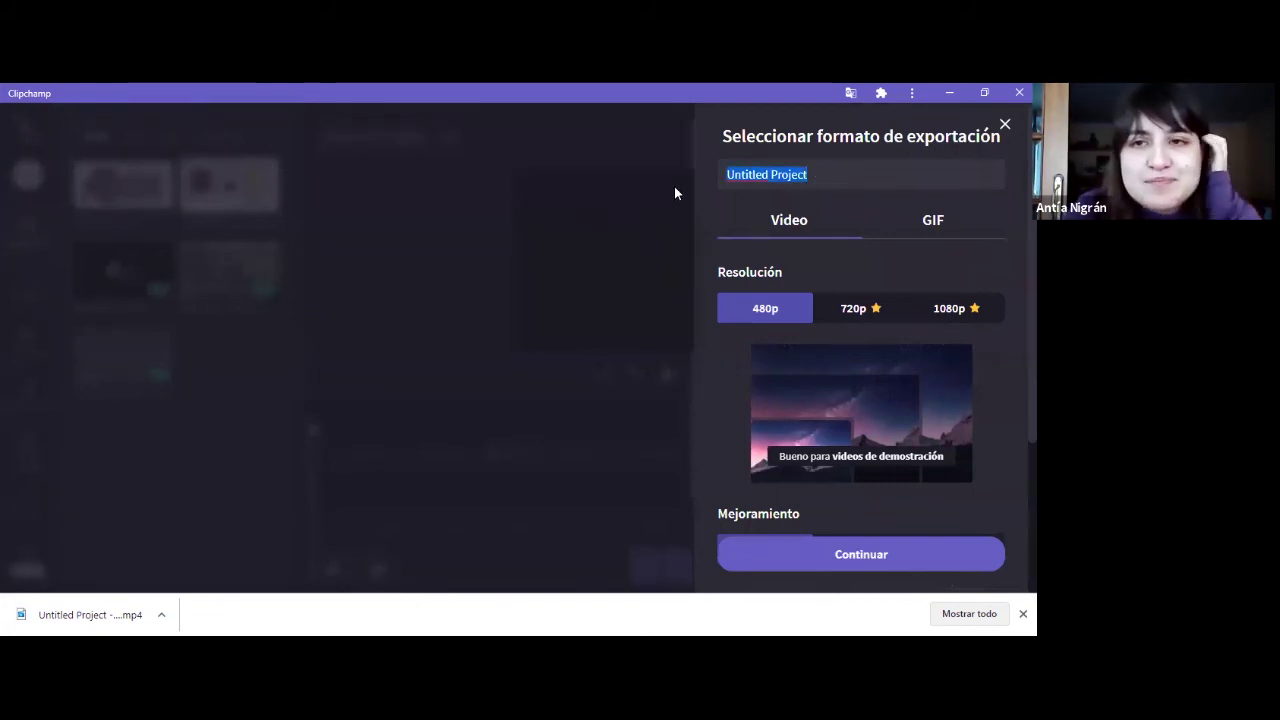
key("Caps_Lock")
type("p")
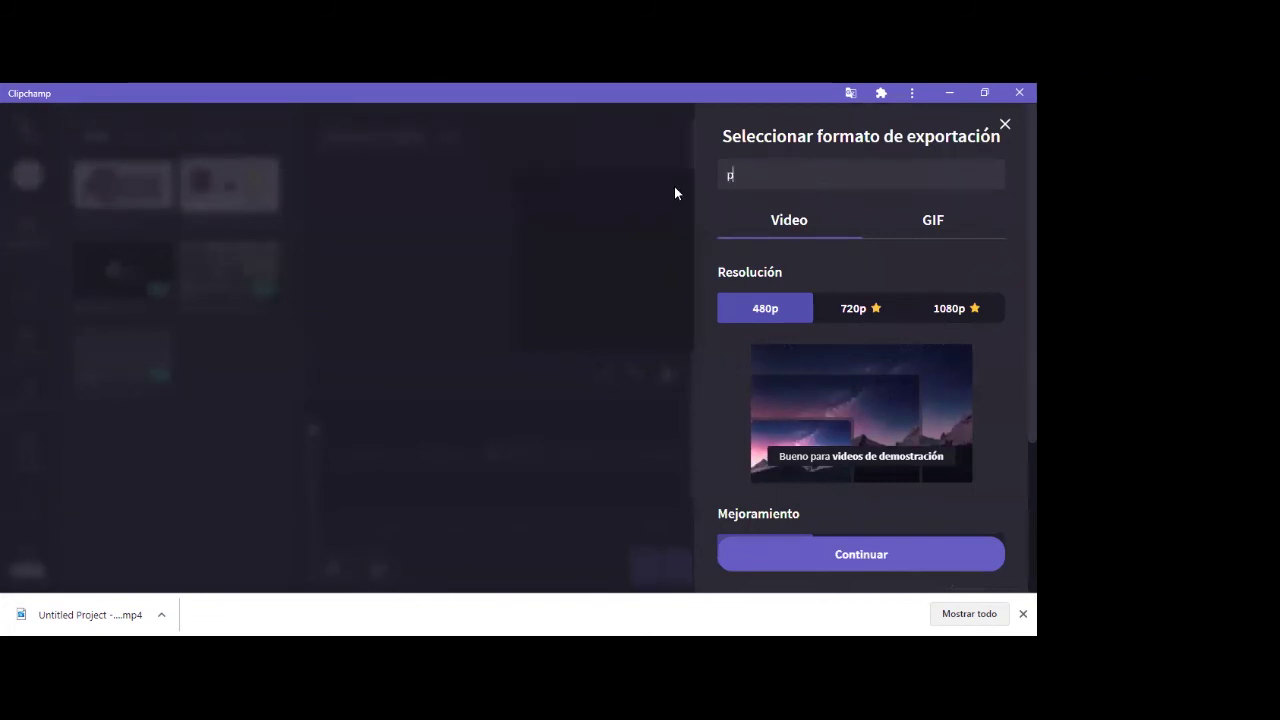
type("roba")
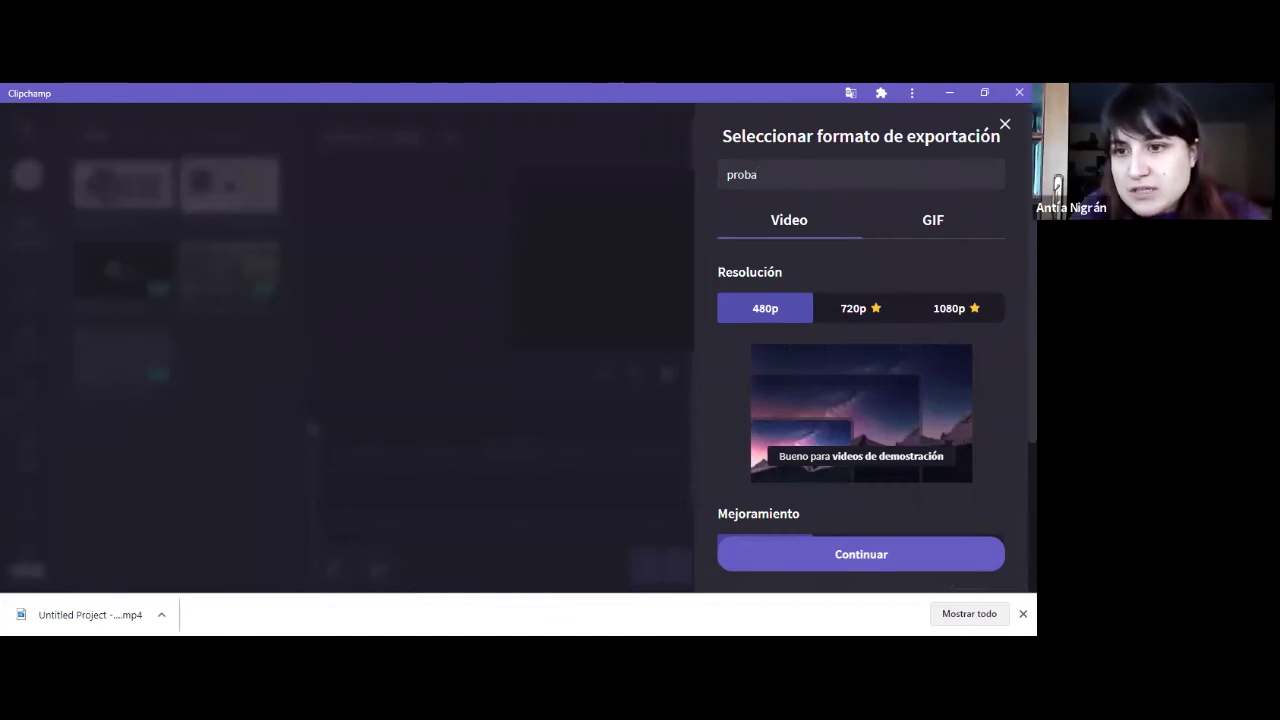
- Start a 480p export of the proba project and cancel it to return to editing
scroll(949, 491, "down", 1)
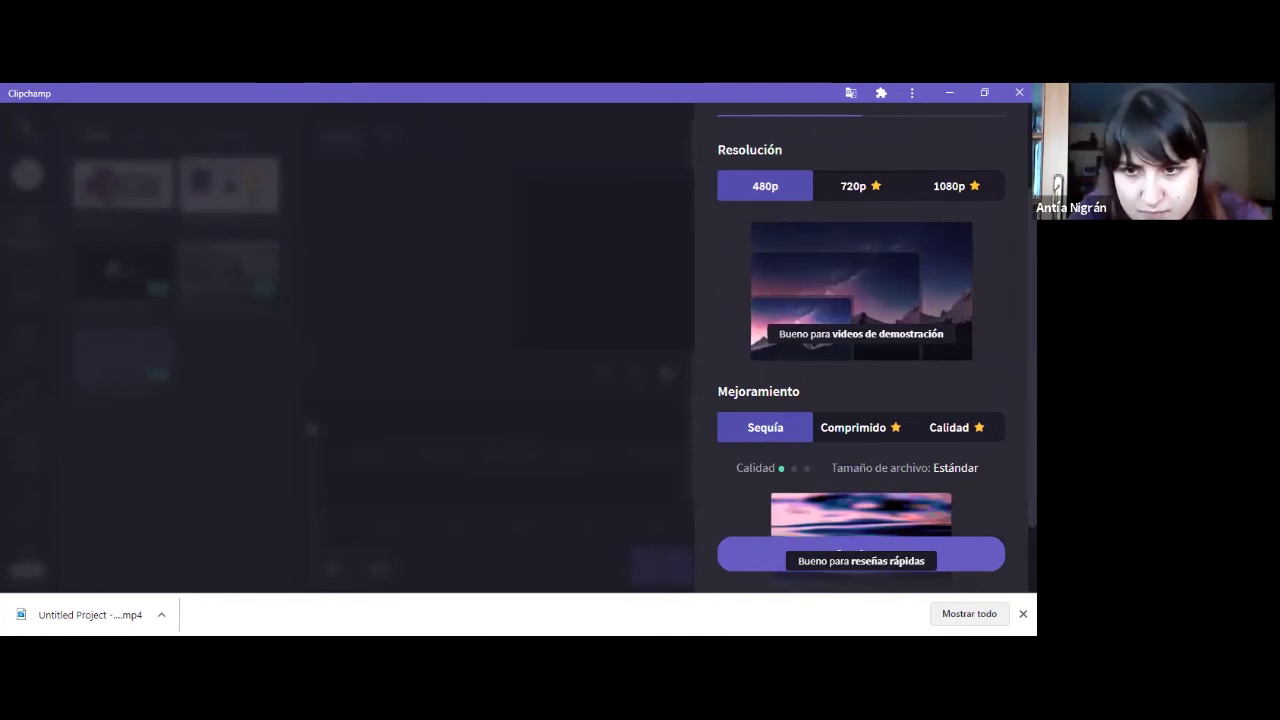
left_click(975, 551)
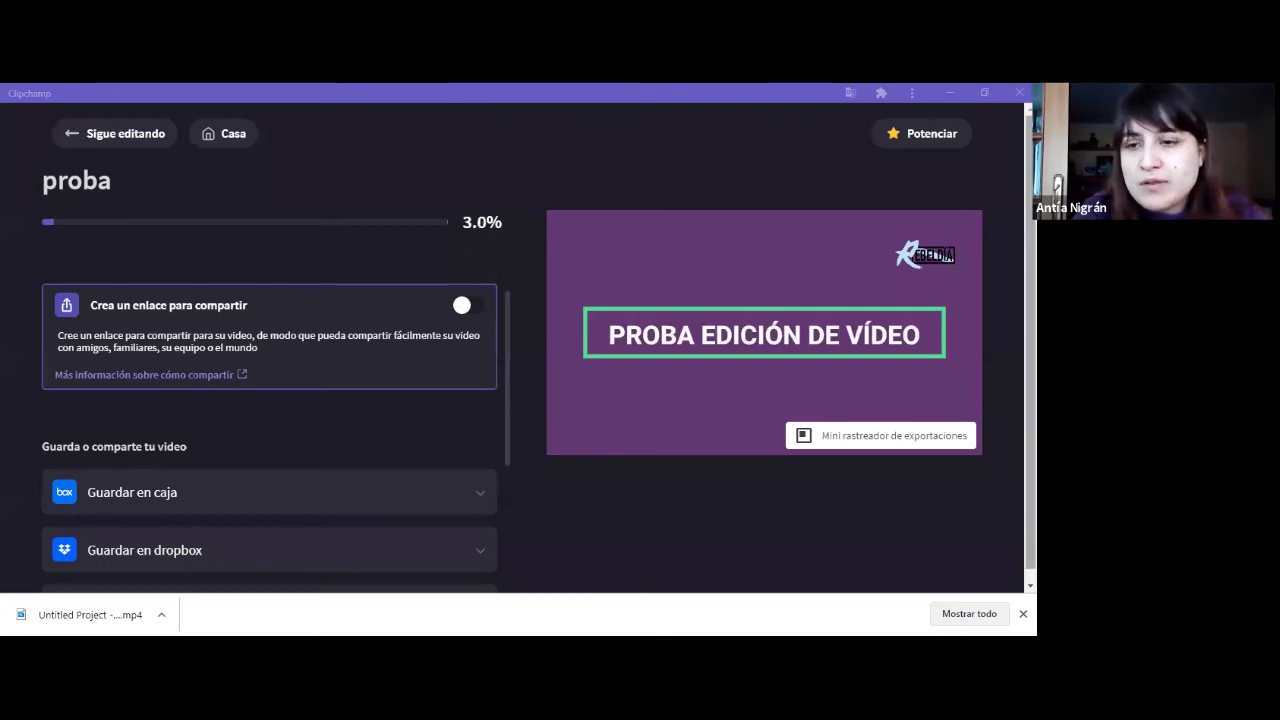
scroll(940, 274, "down", 1)
scroll(652, 350, "up", 1)
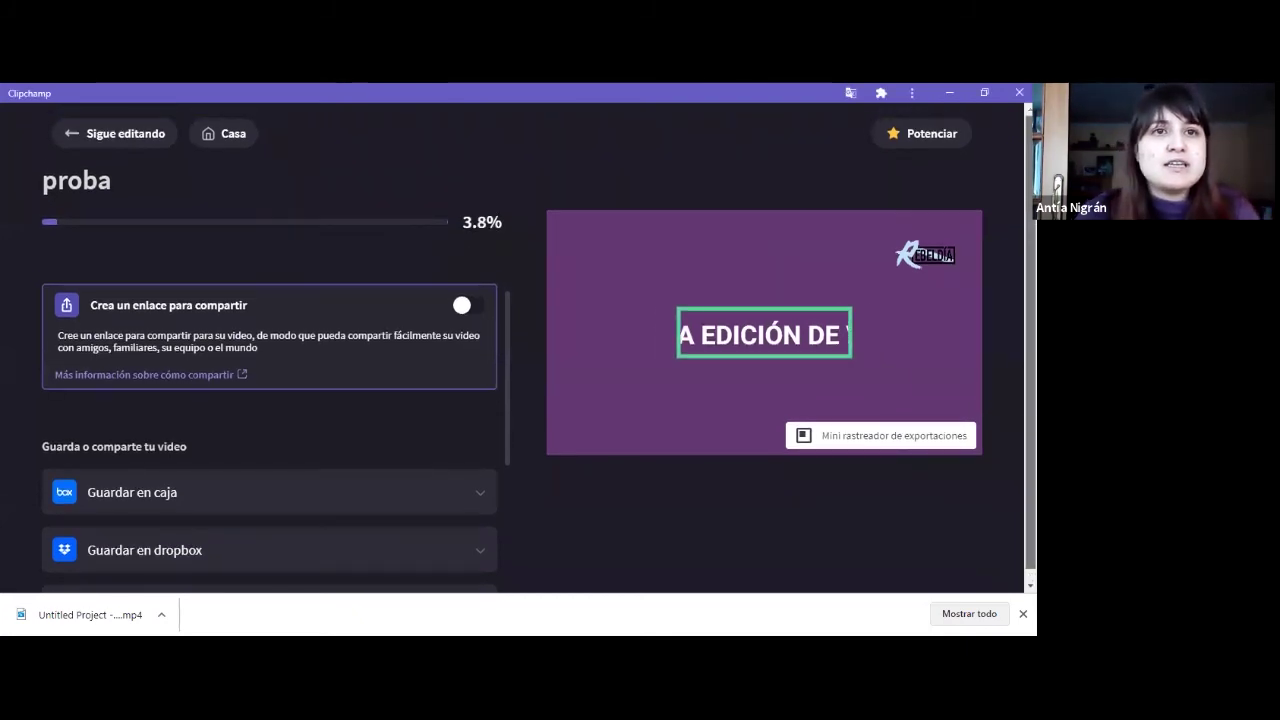
left_click(136, 130)
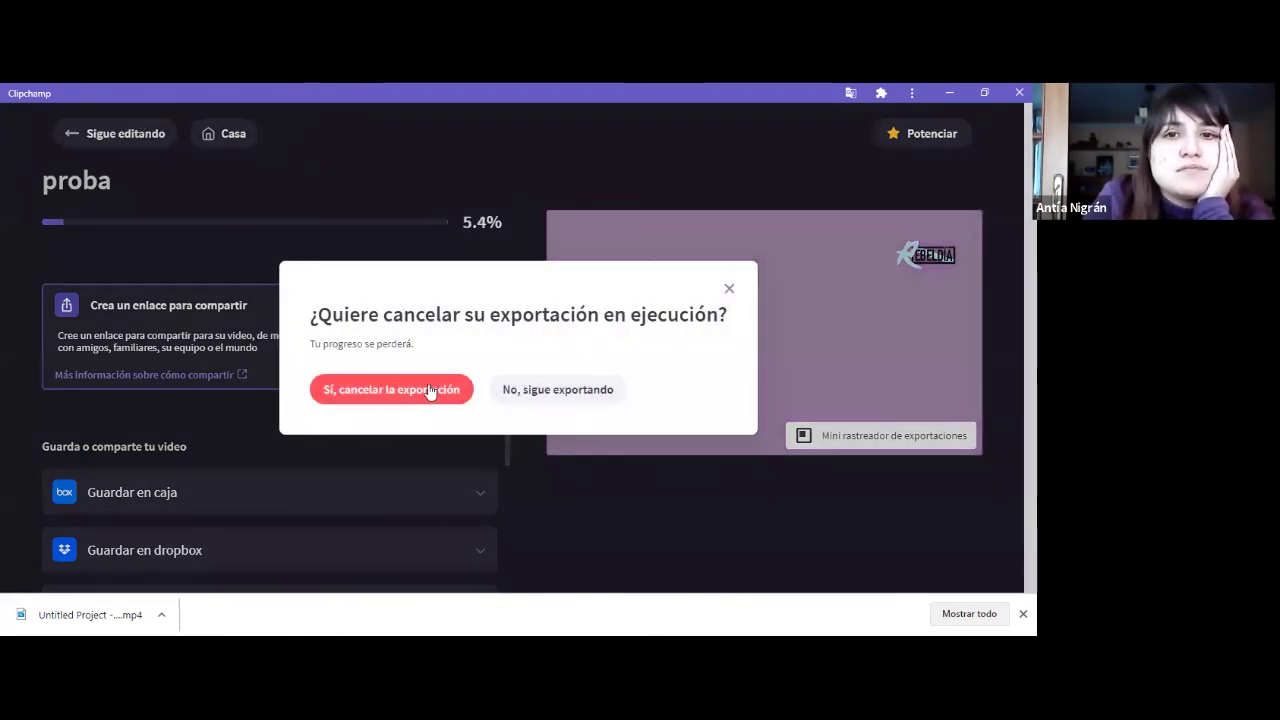
left_click(430, 390)
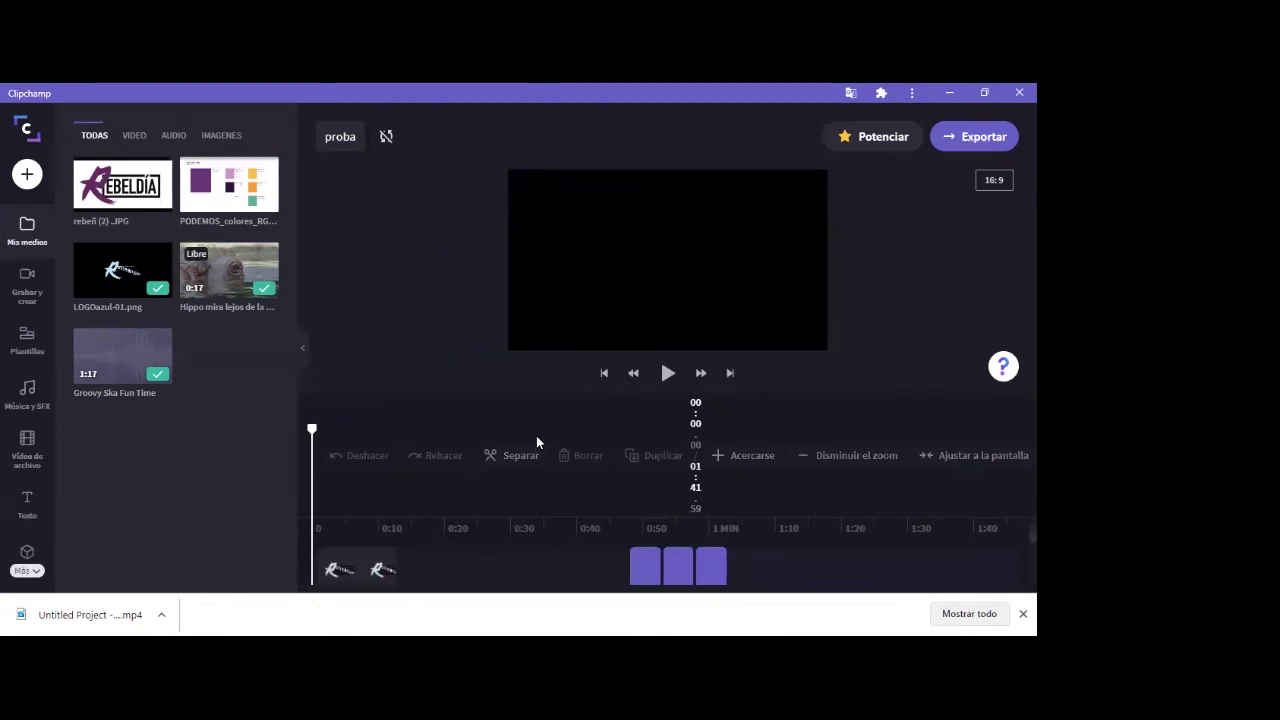
- Collapse the media library and check the file options for the downloaded MP4
left_click(301, 362)
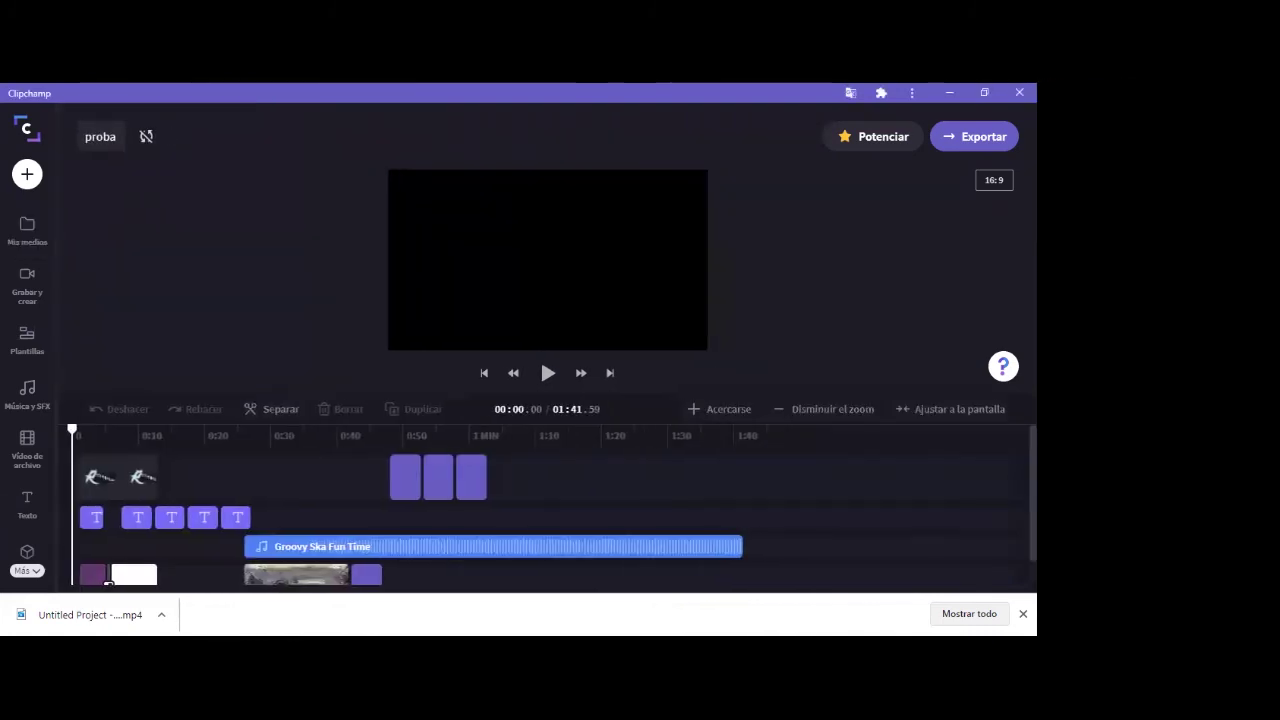
left_click(161, 614)
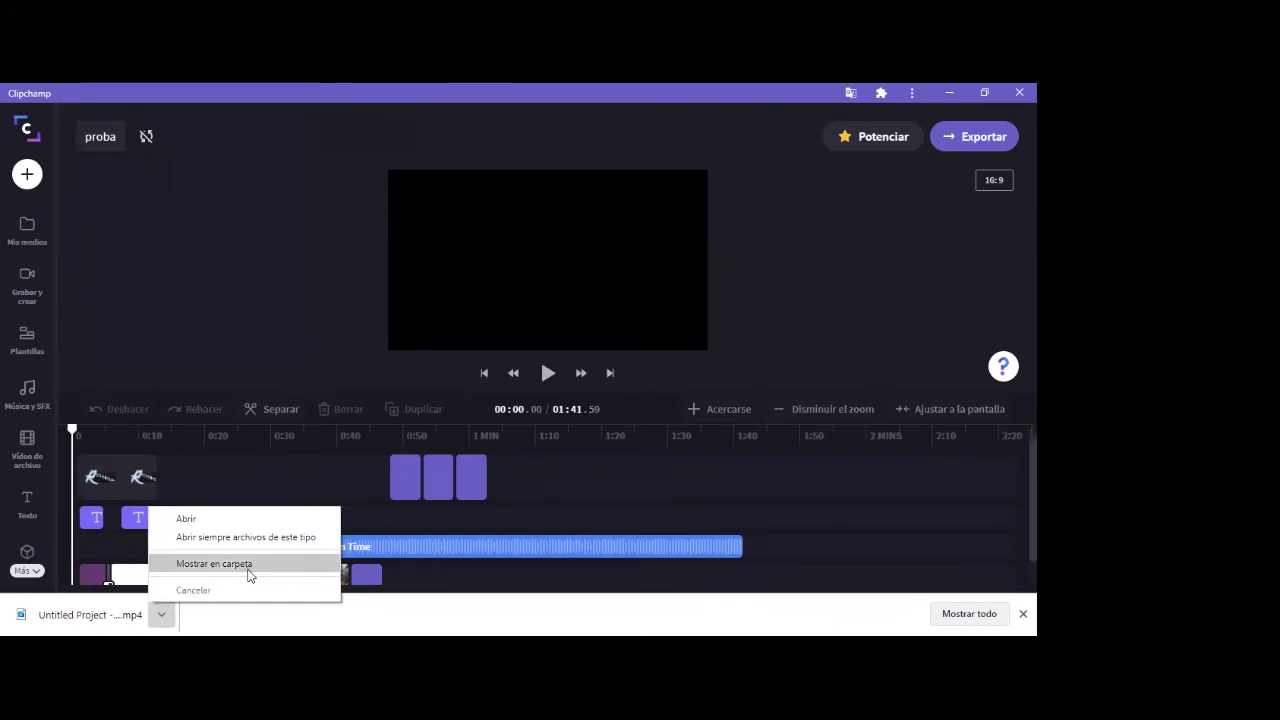
left_click(466, 609)
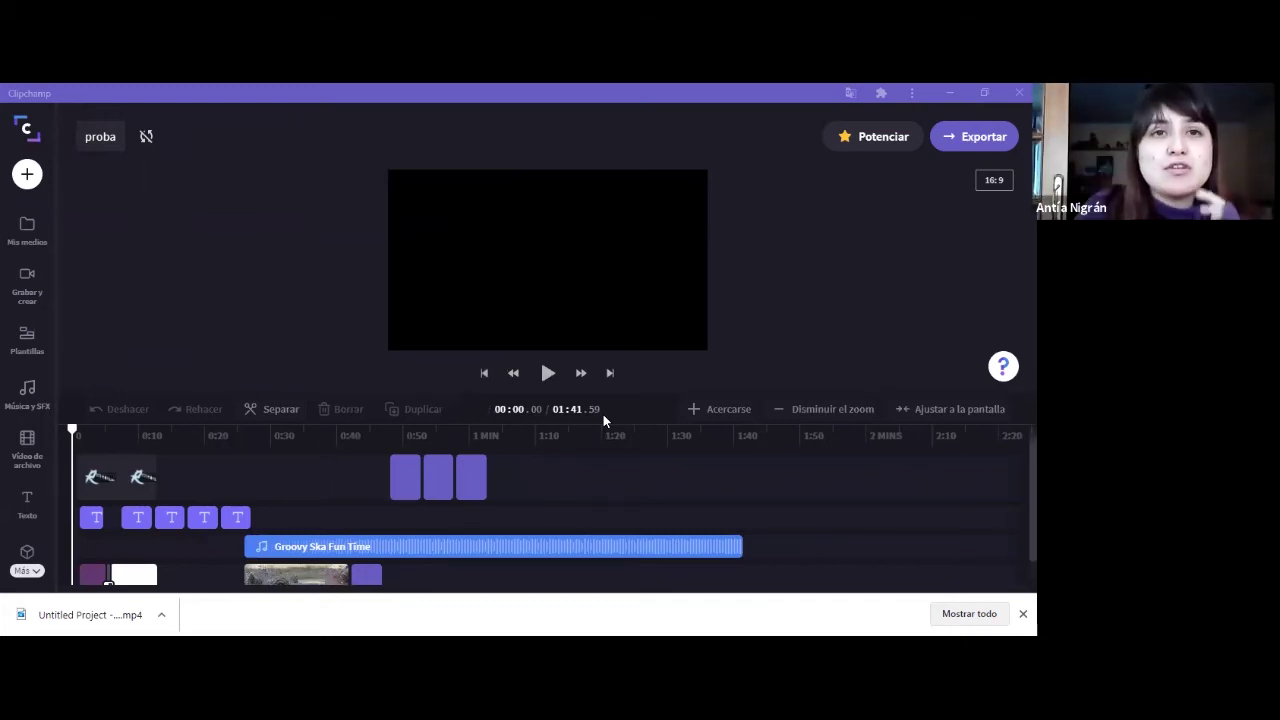
- Go back to the videos overview, continuing without cloud synchronisation
left_click(27, 134)
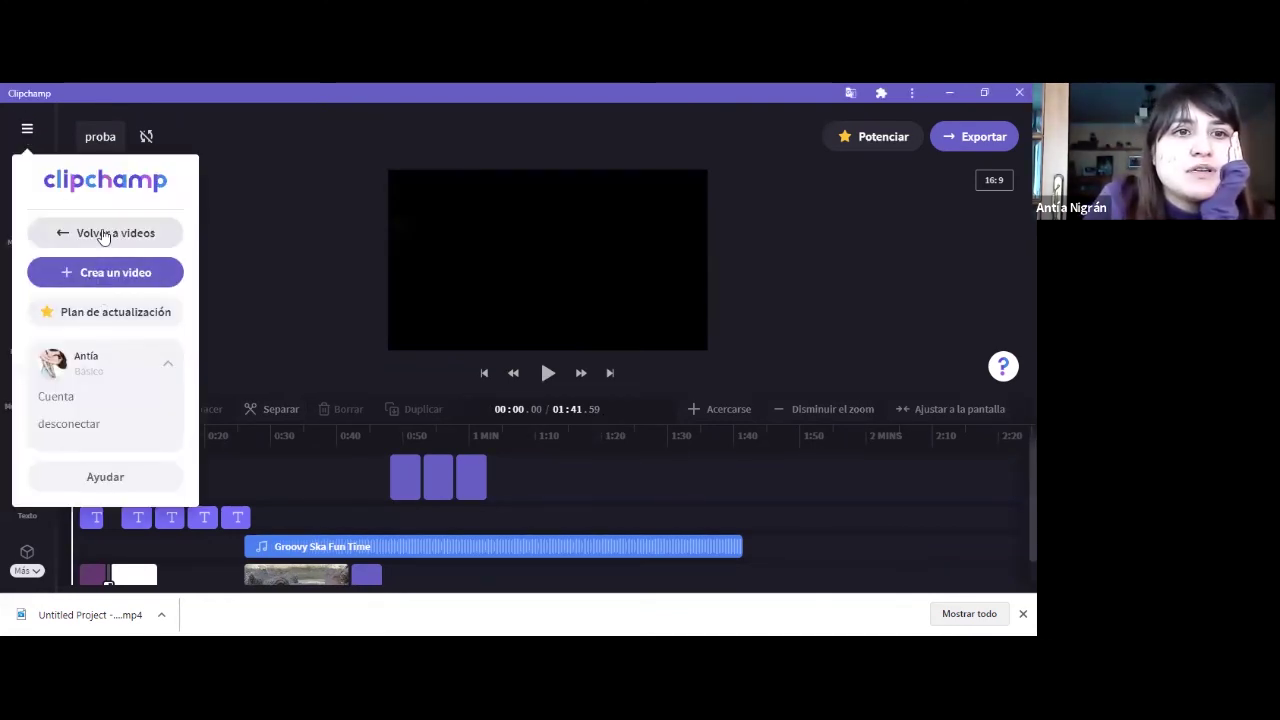
left_click(104, 234)
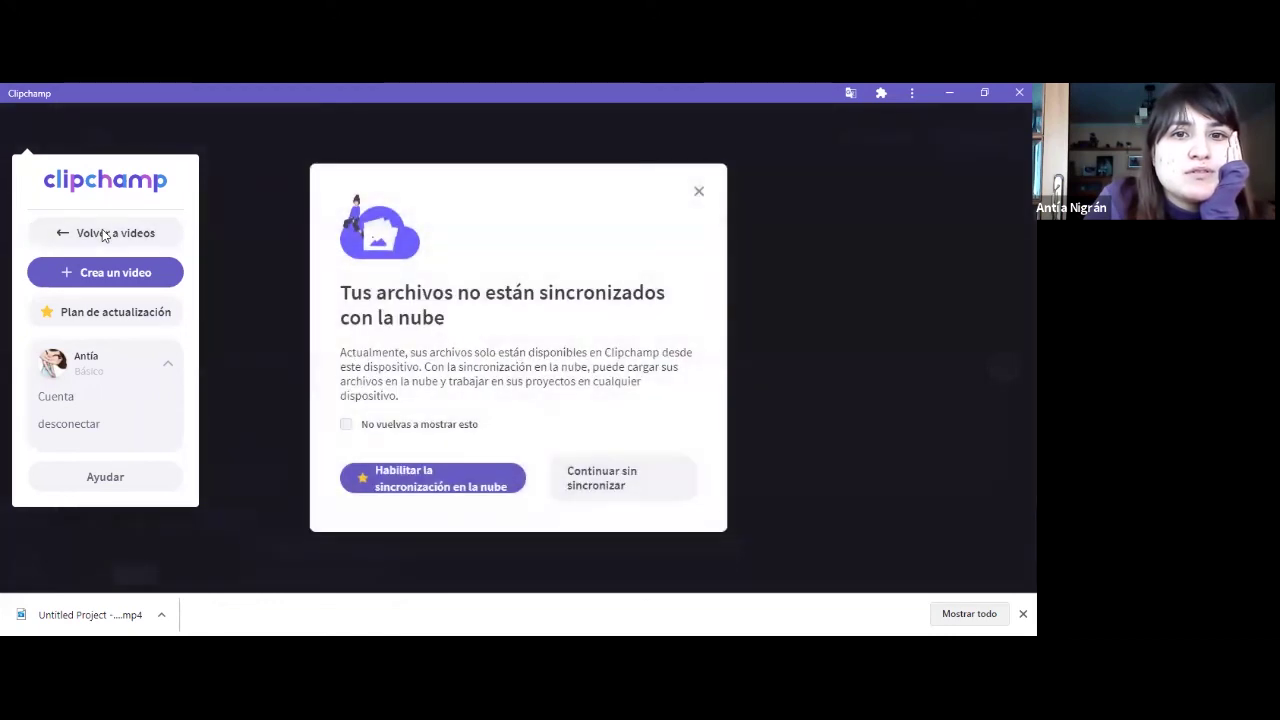
left_click(620, 486)
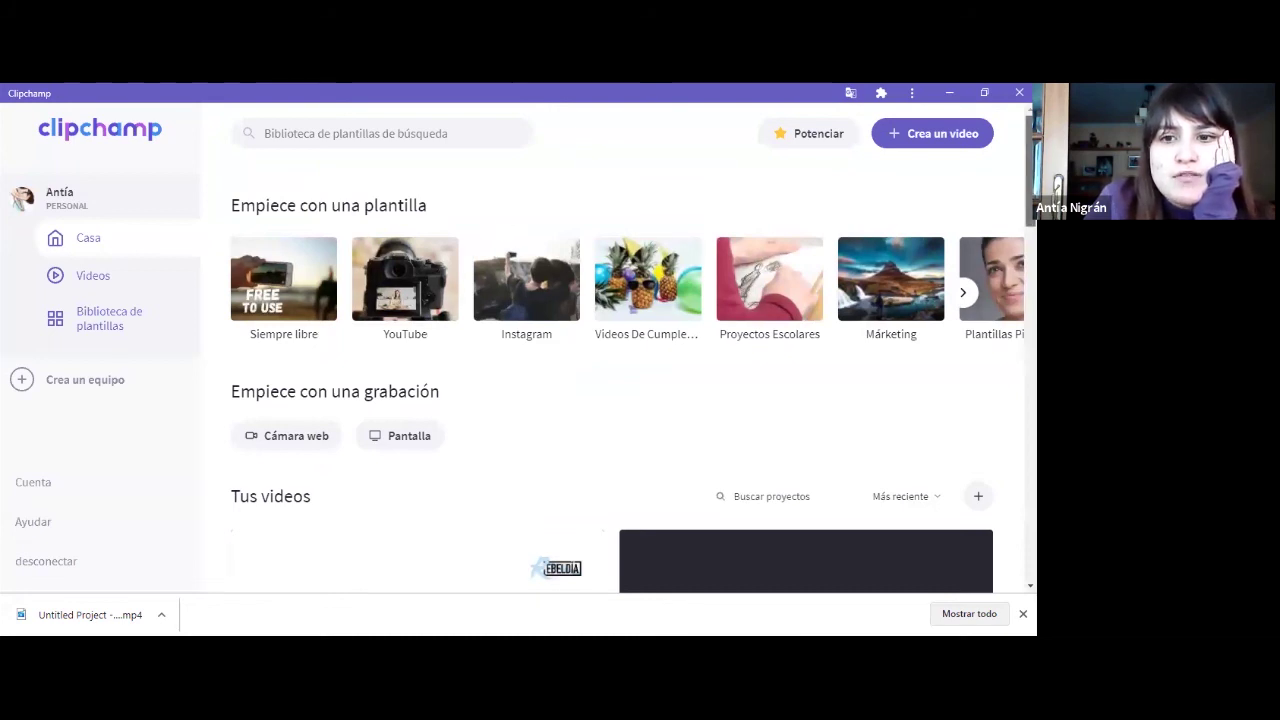
- Browse the saved projects under Tus videos and reopen the proba project for editing
scroll(630, 340, "down", 3)
scroll(612, 370, "down", 6)
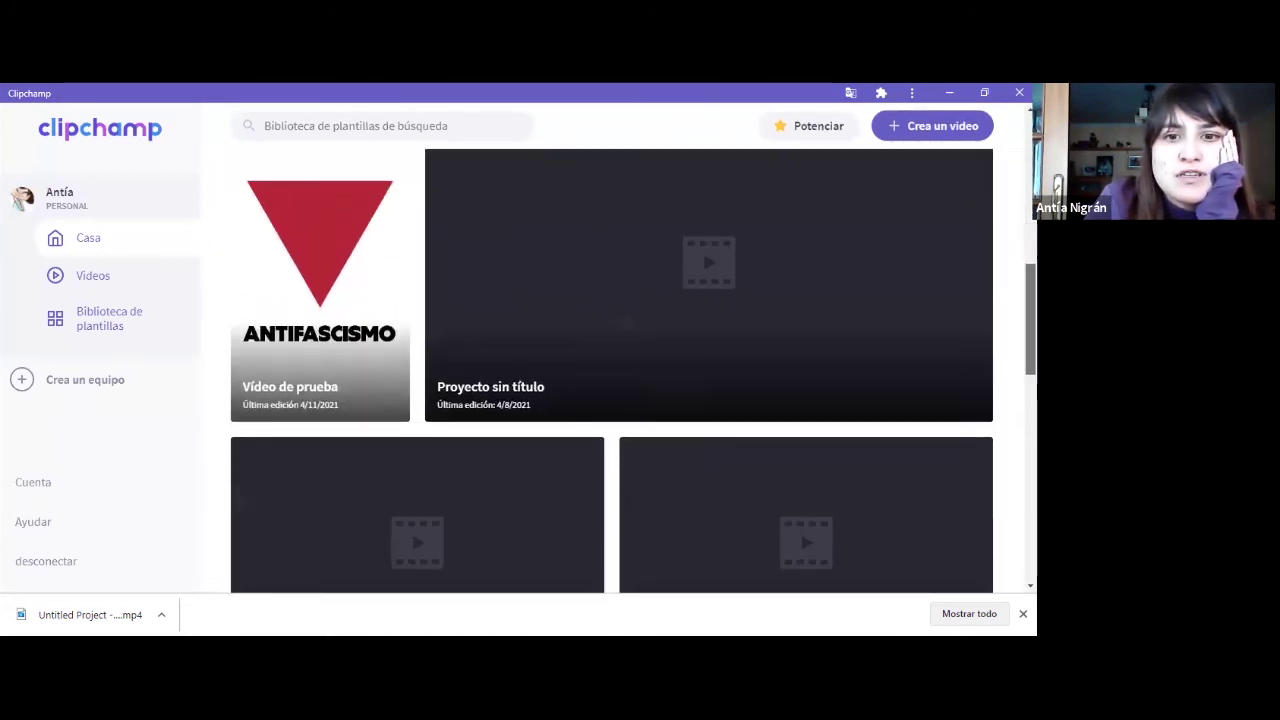
scroll(612, 370, "down", 3)
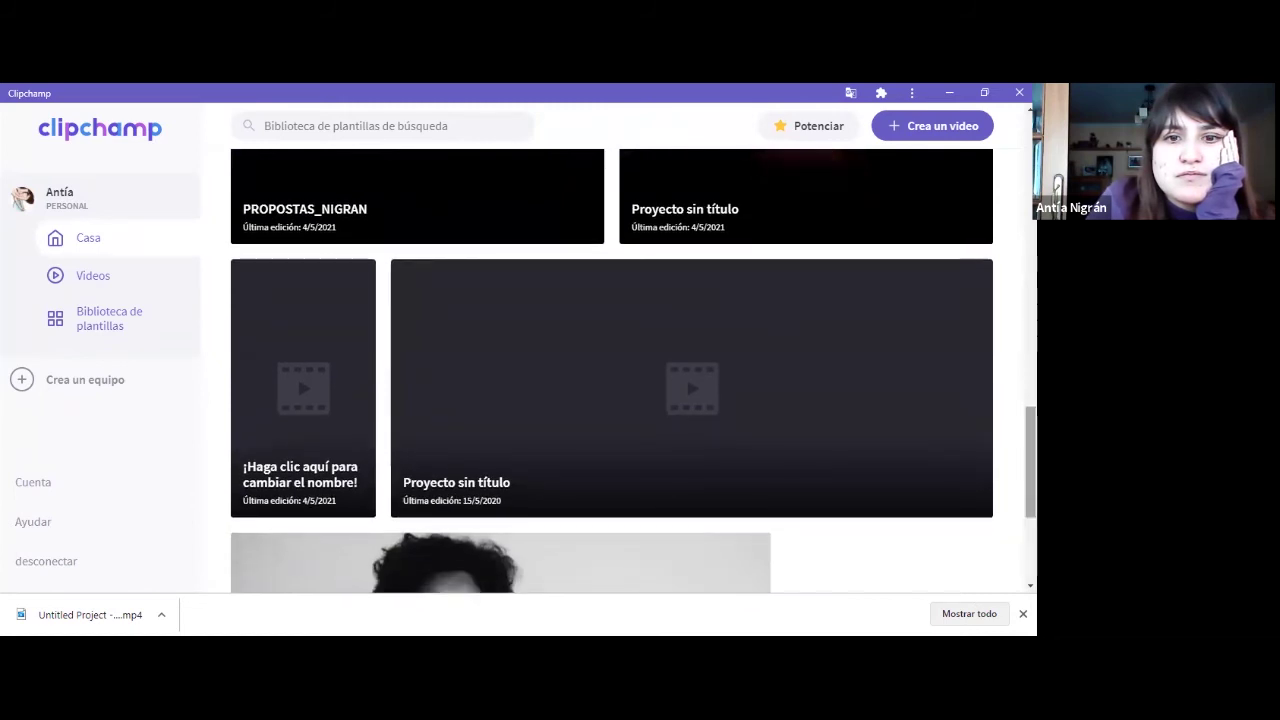
scroll(612, 370, "down", 3)
scroll(612, 370, "up", 3)
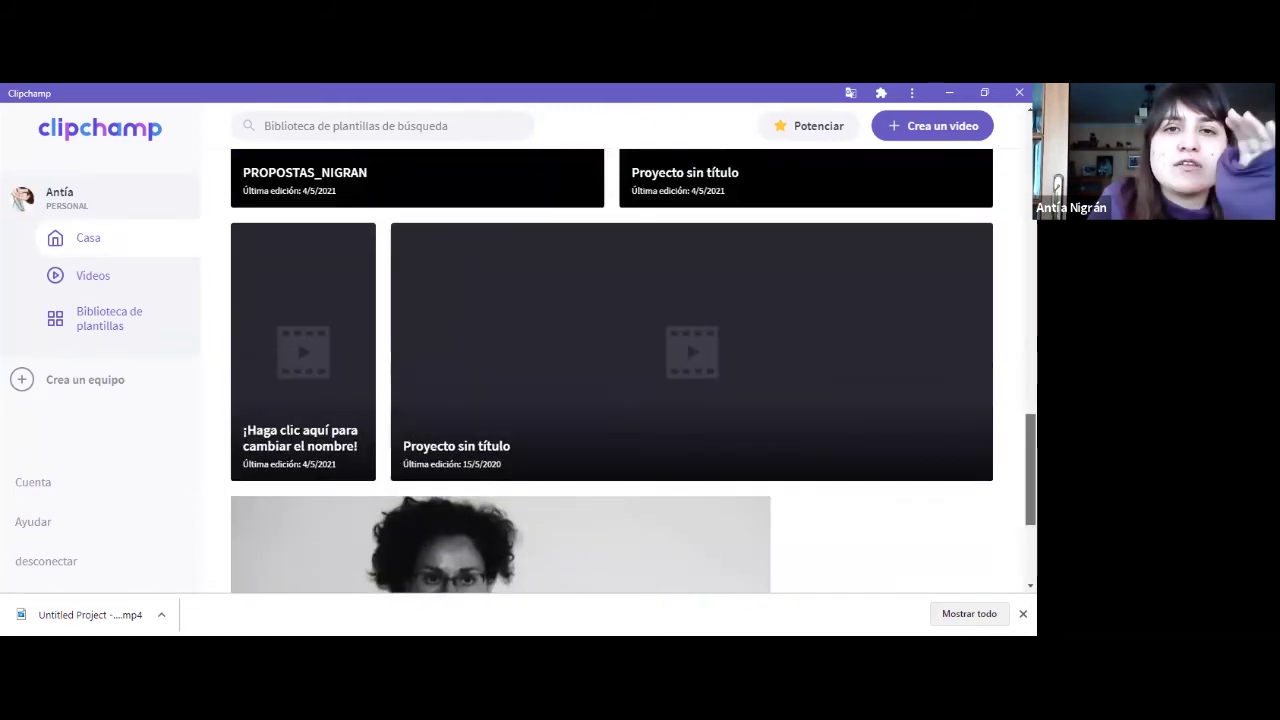
scroll(612, 370, "up", 7)
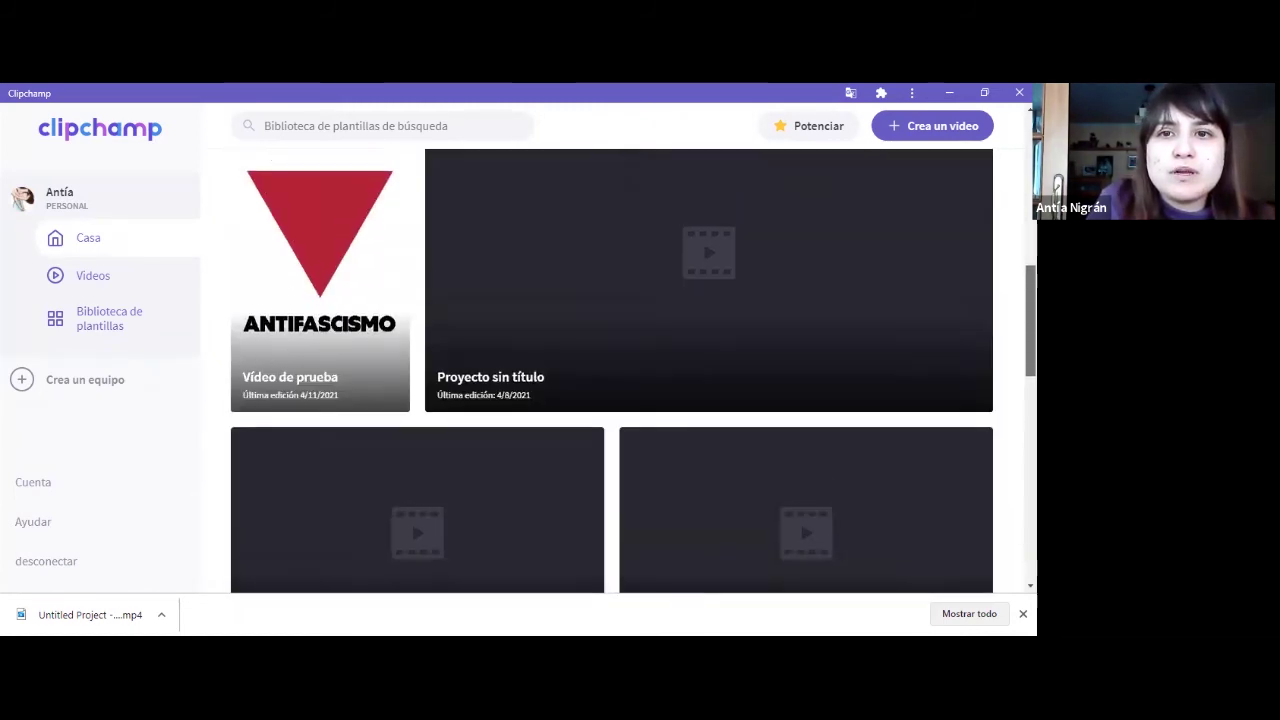
scroll(612, 370, "up", 1)
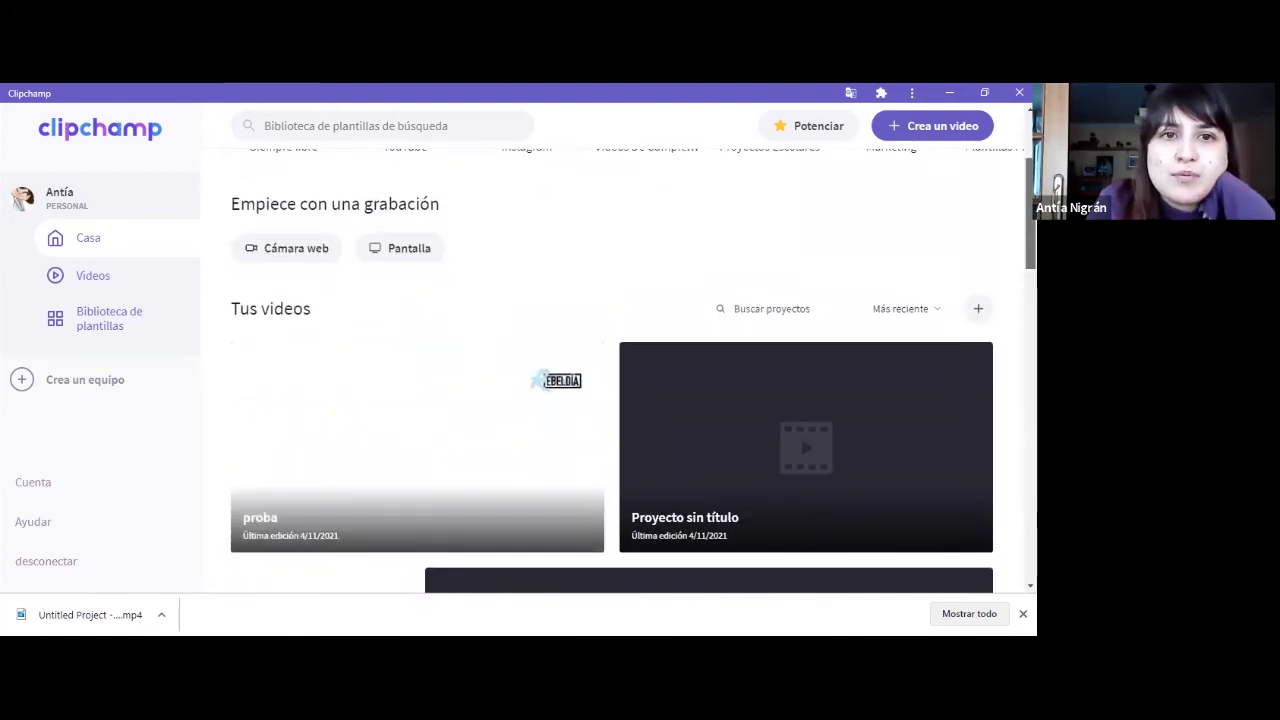
scroll(612, 370, "up", 2)
scroll(612, 370, "down", 10)
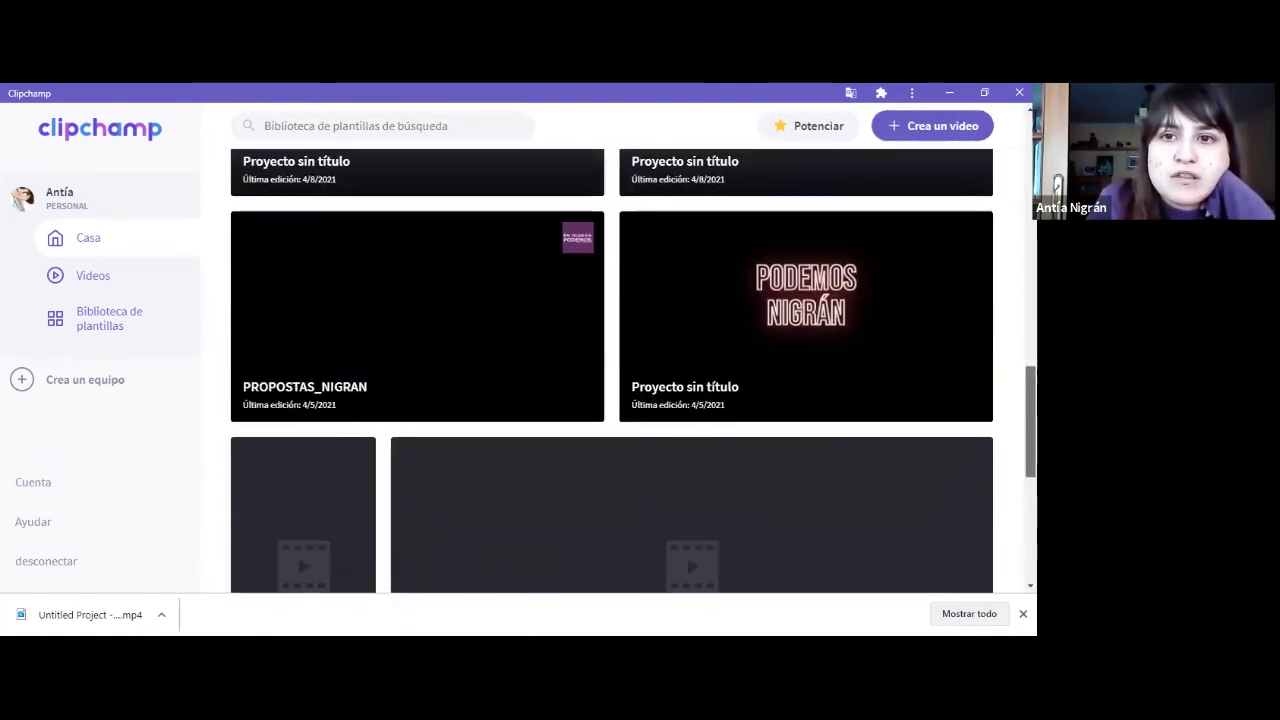
scroll(612, 370, "down", 5)
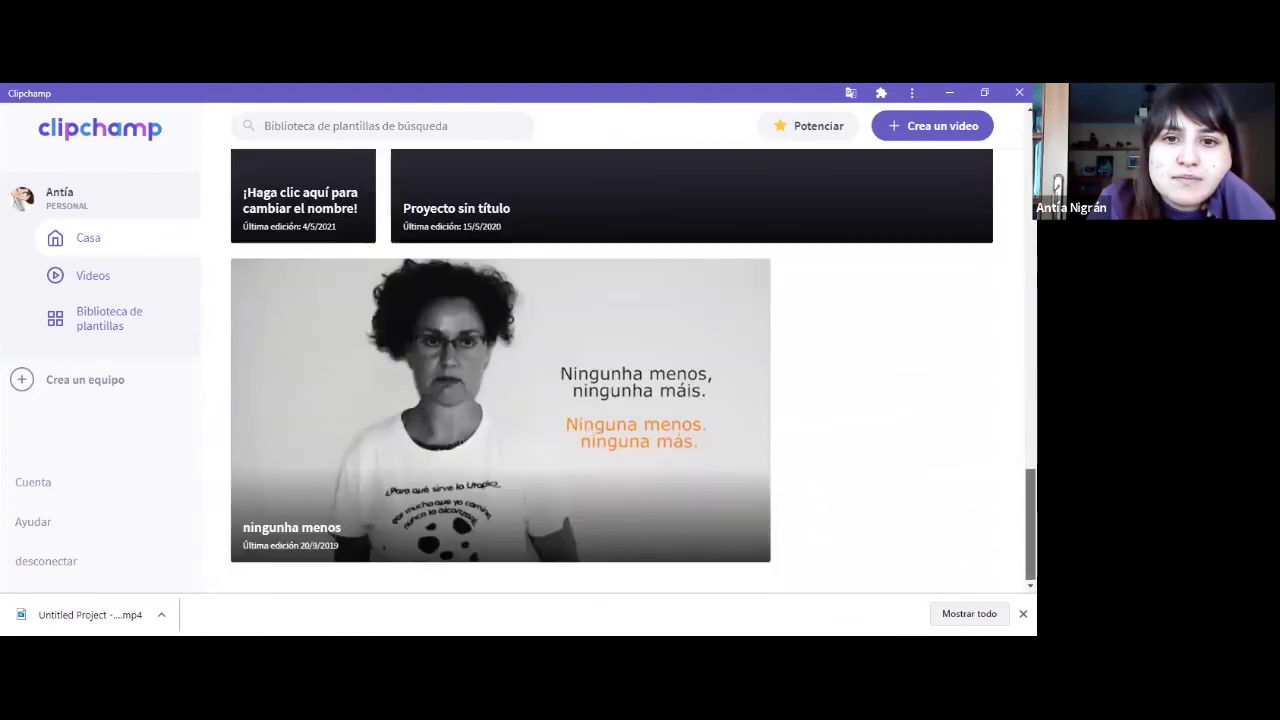
scroll(612, 370, "up", 15)
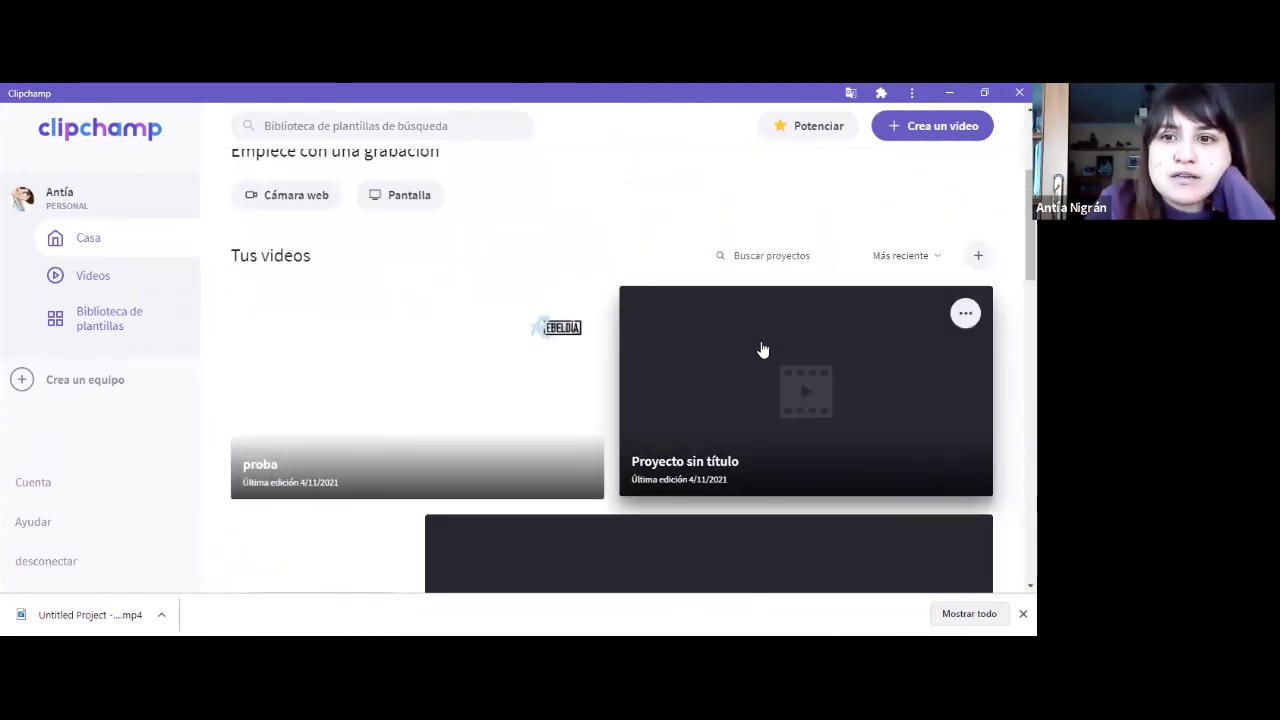
left_click(442, 393)
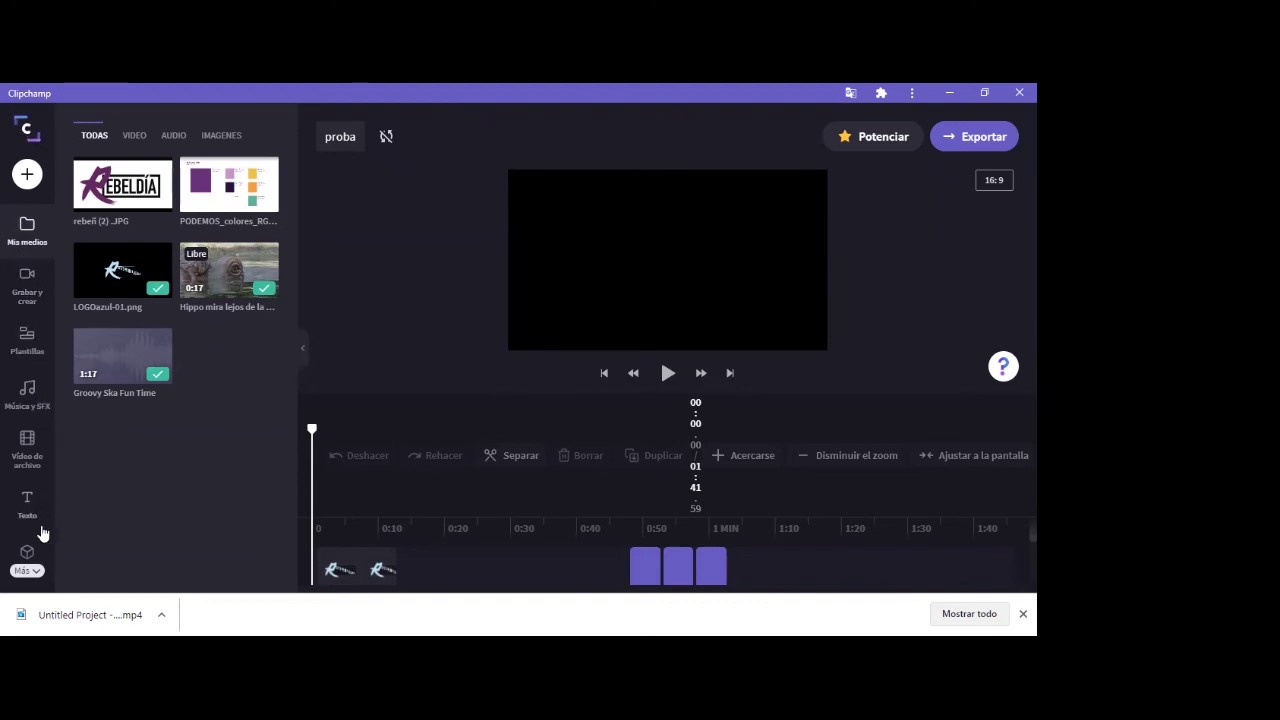
- Reveal the remaining tool categories and dismiss the browser's downloads bar to enlarge the editing area
left_click(27, 571)
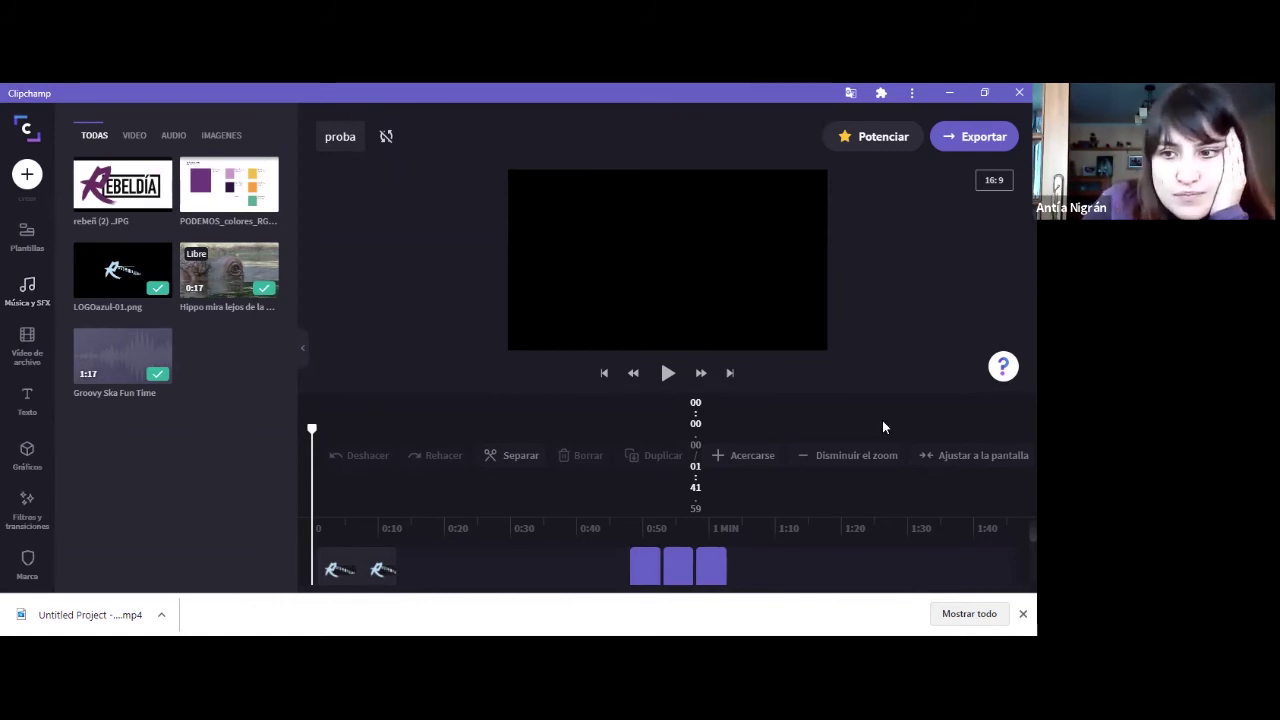
left_click(1023, 613)
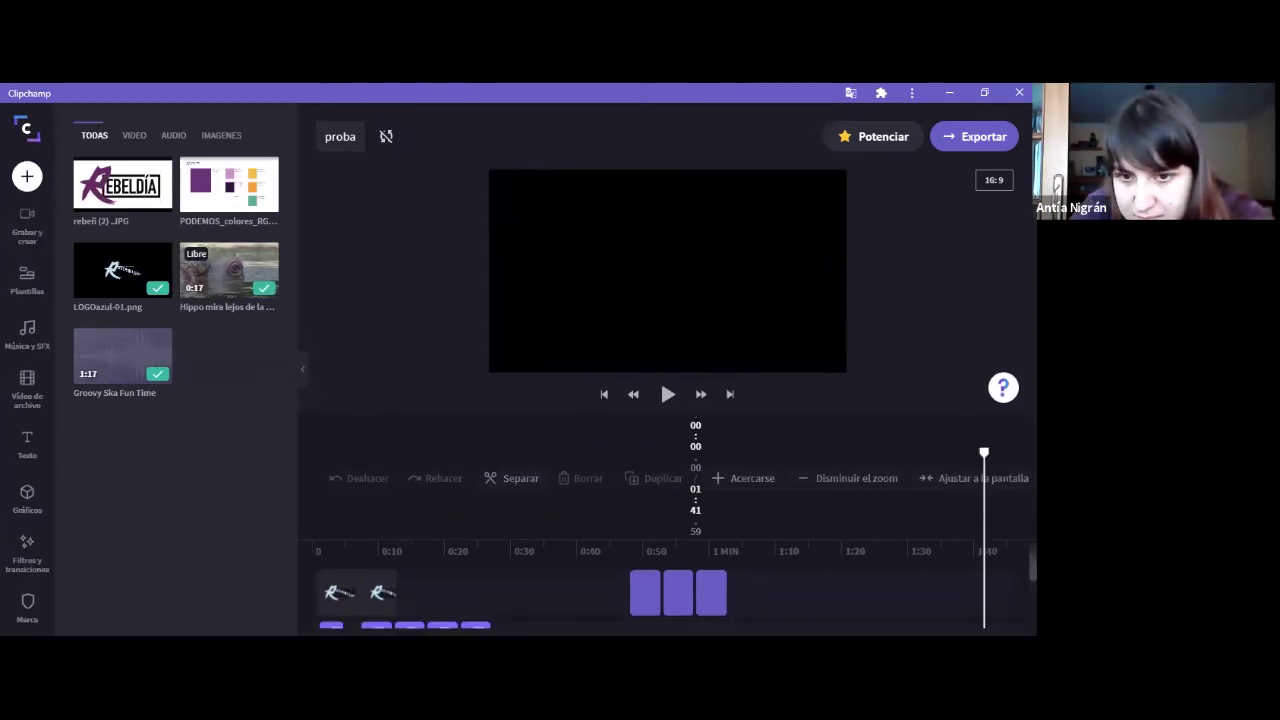
scroll(984, 590, "down", 2)
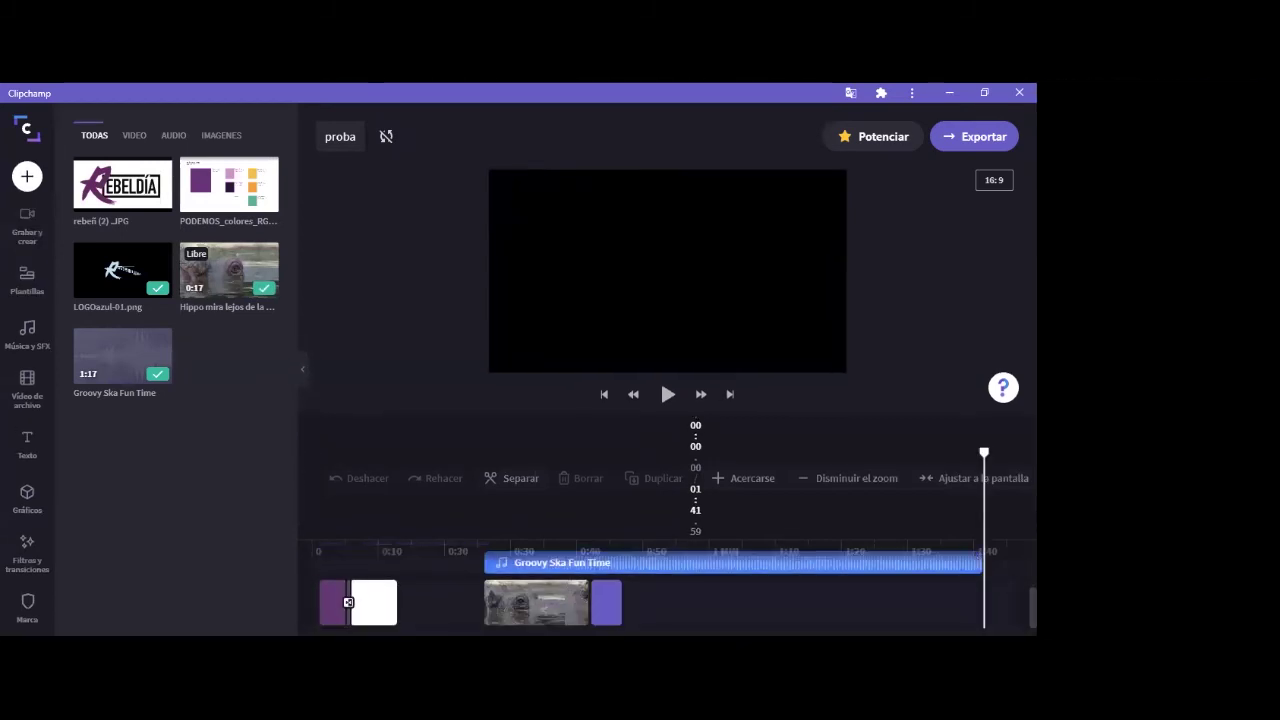
- Select the hippo clip on the timeline and examine its Lento, Normal and Rápido speed options
left_click(535, 605)
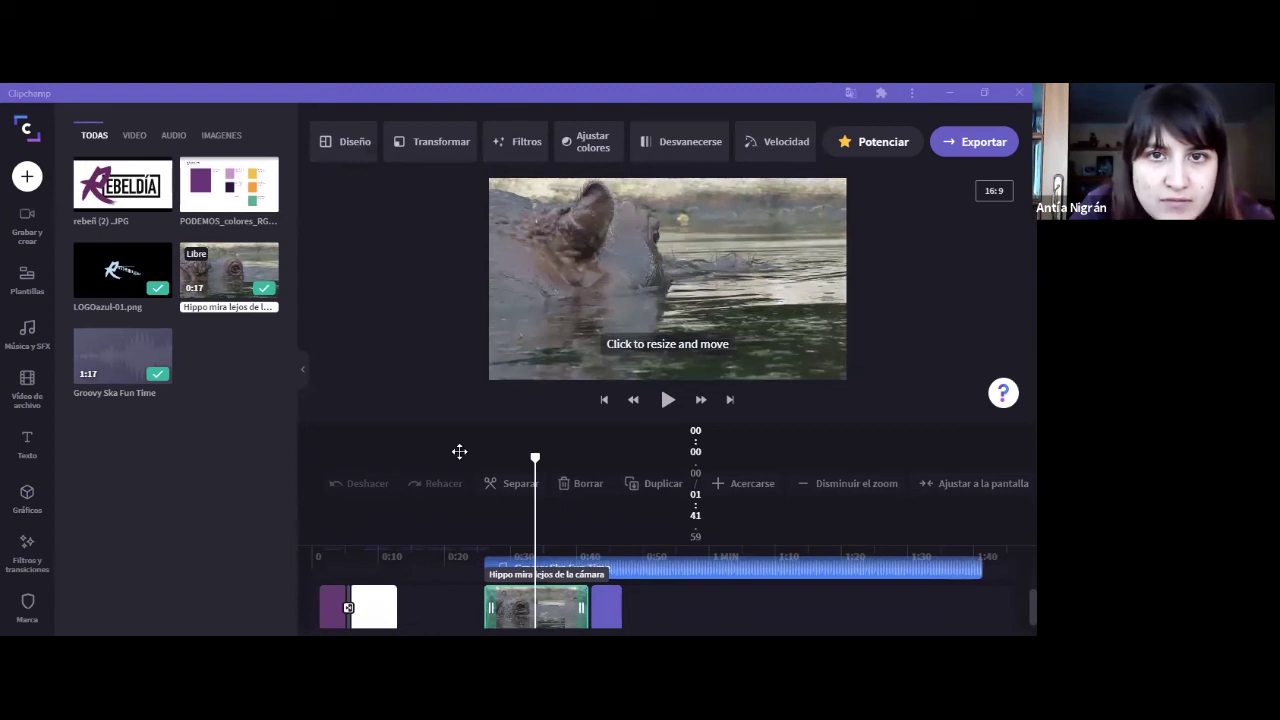
left_click(801, 146)
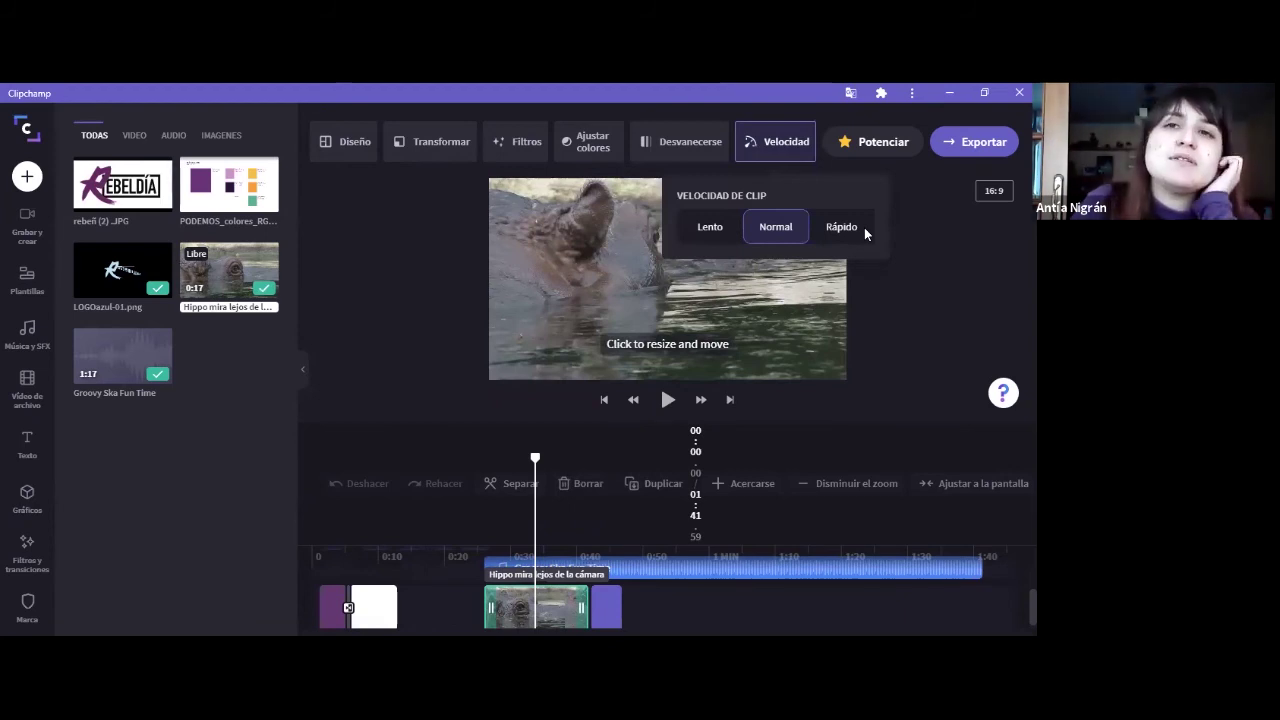
left_click(782, 140)
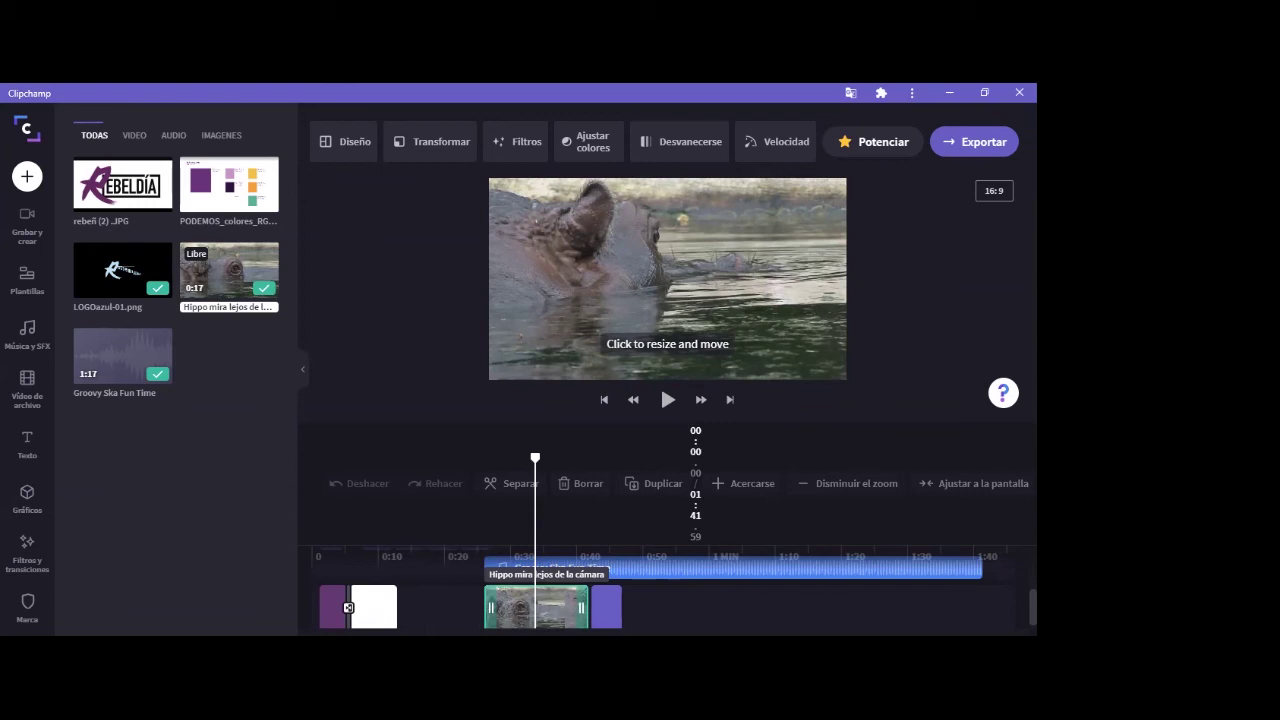
scroll(348, 605, "down", 1)
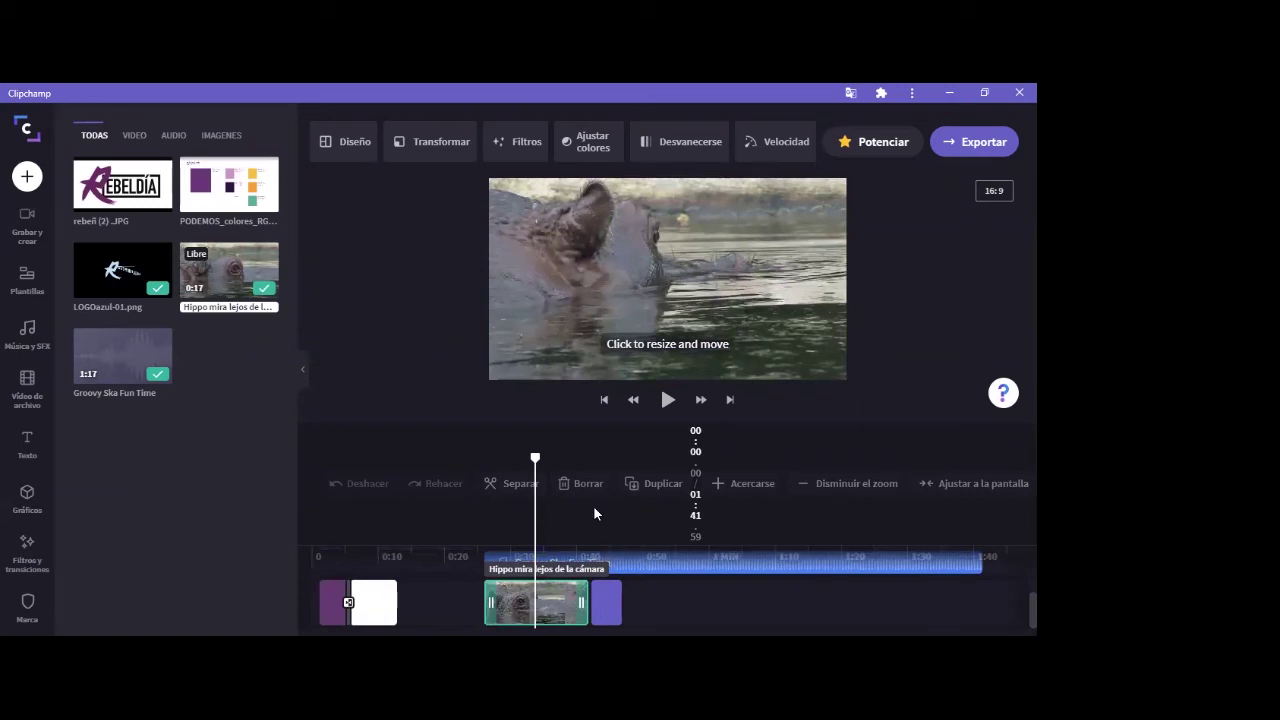
left_click(605, 602)
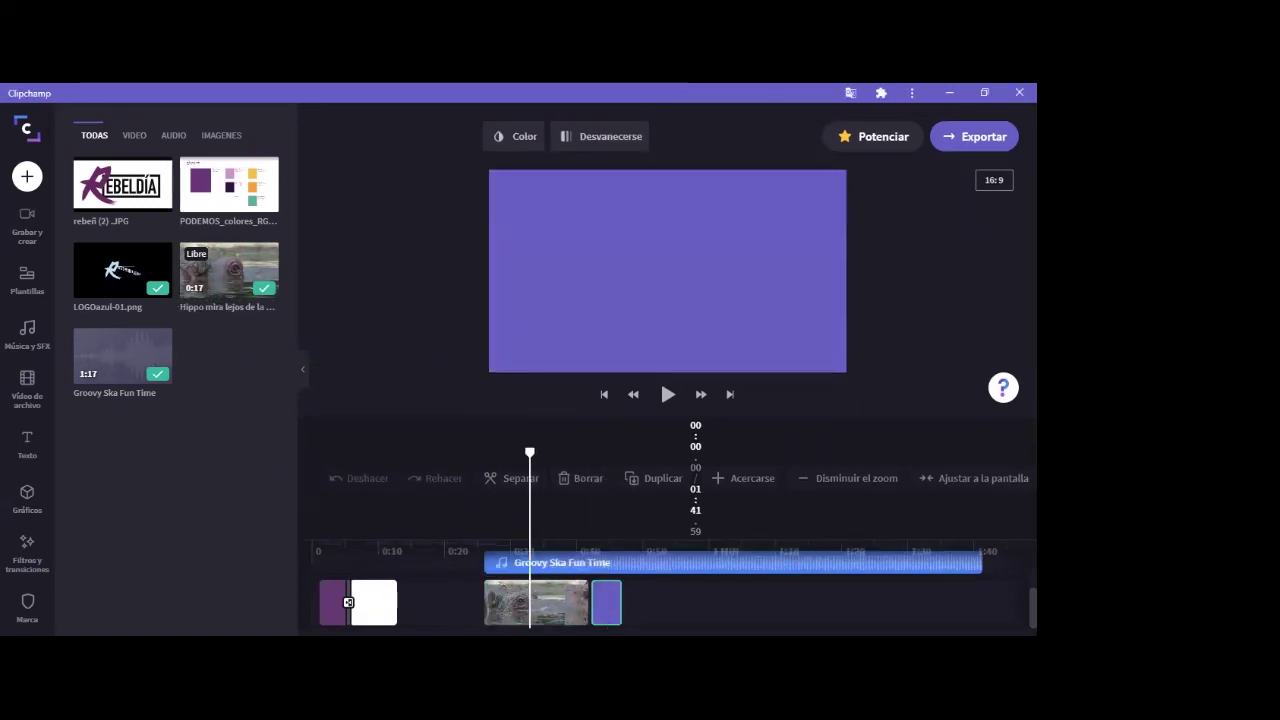
left_click(527, 602)
left_click(380, 602)
left_click(527, 602)
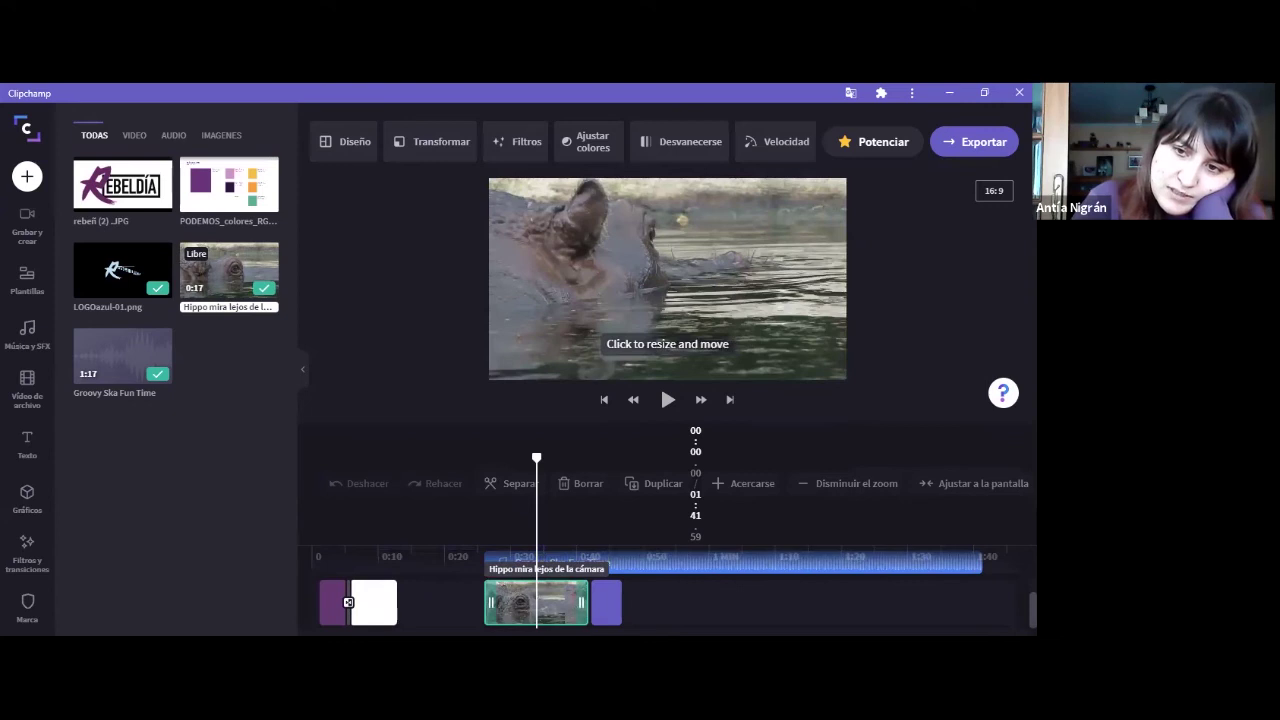
scroll(348, 602, "up", 3)
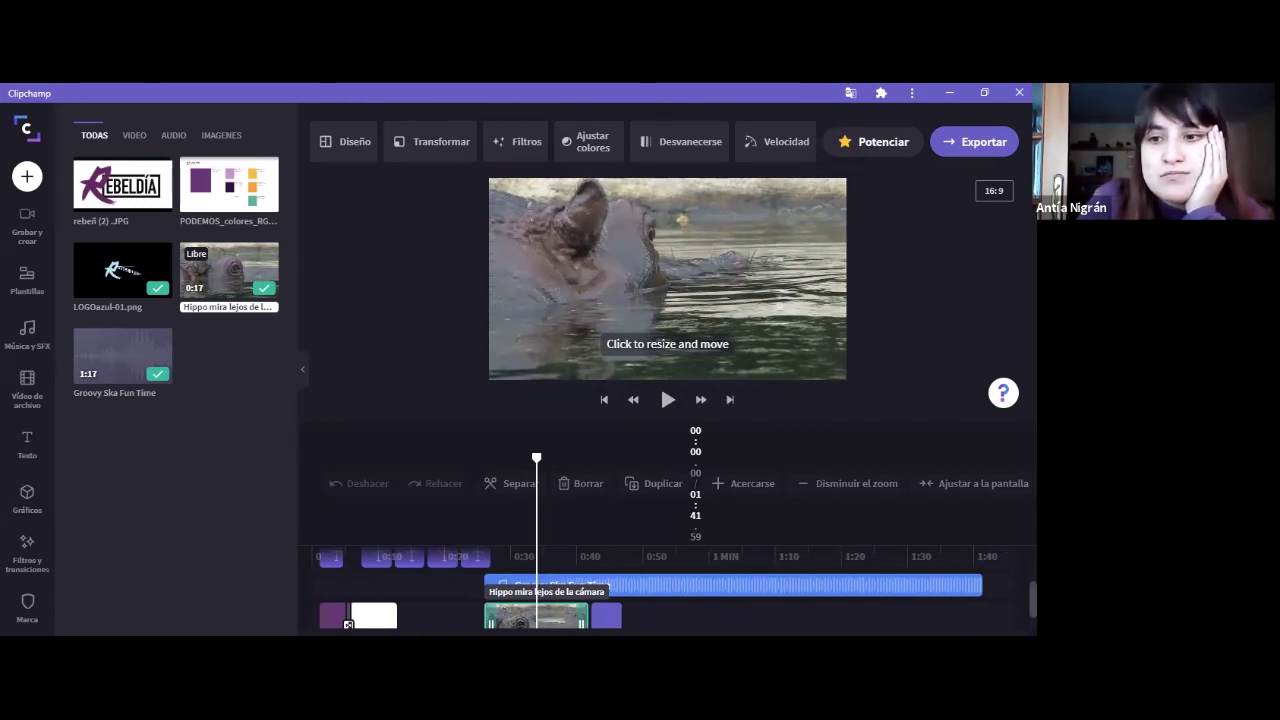
scroll(678, 588, "down", 1)
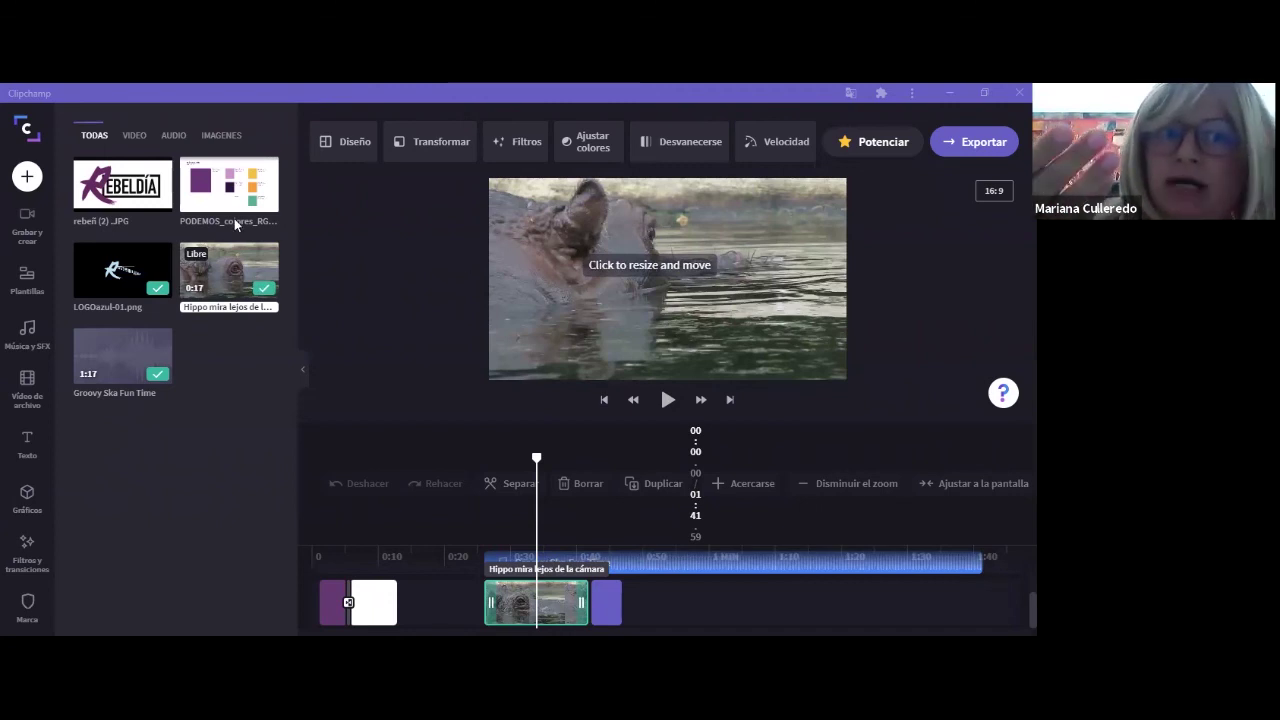
- Examine the Grabar y crear recording options and the sources available for importing media files
left_click(23, 236)
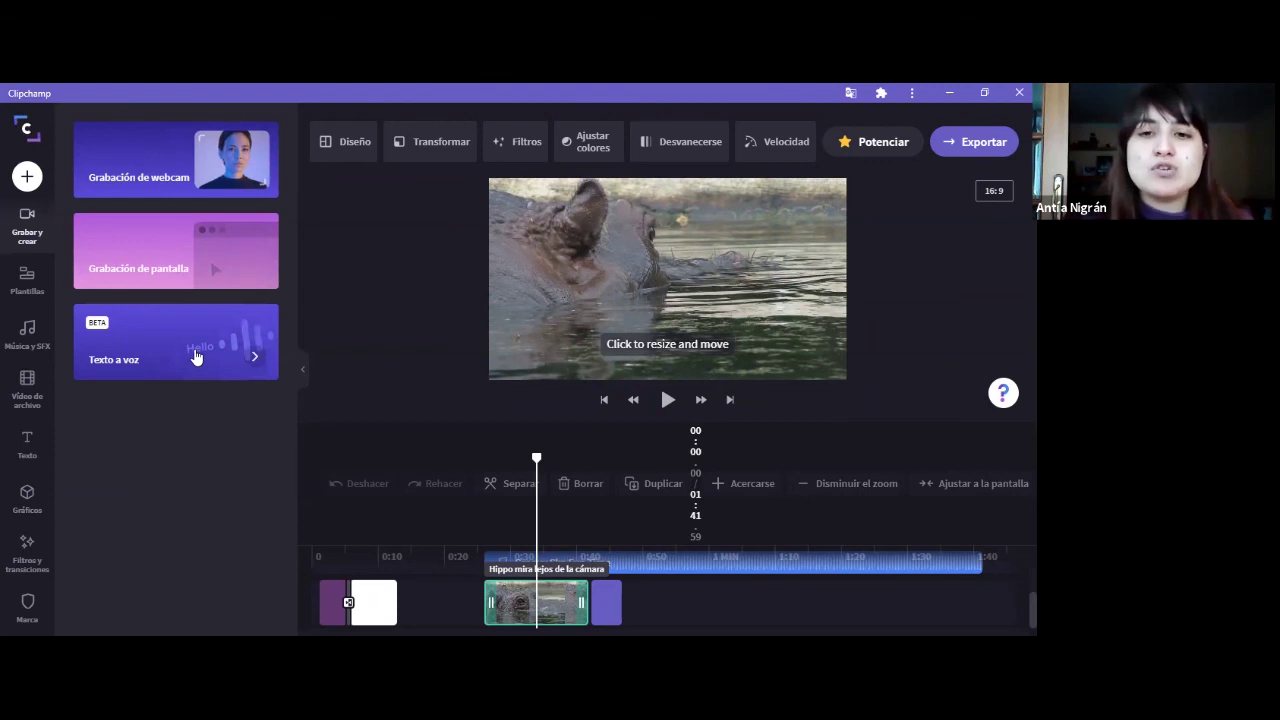
left_click(26, 178)
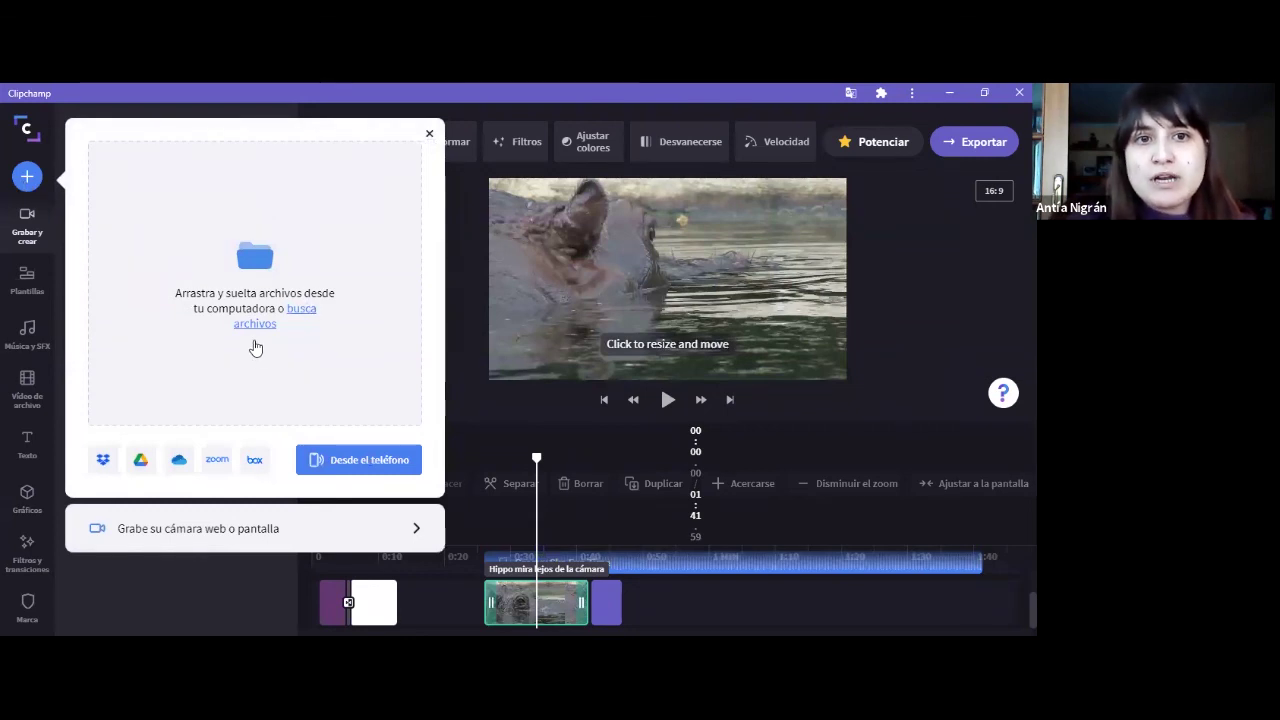
left_click(27, 178)
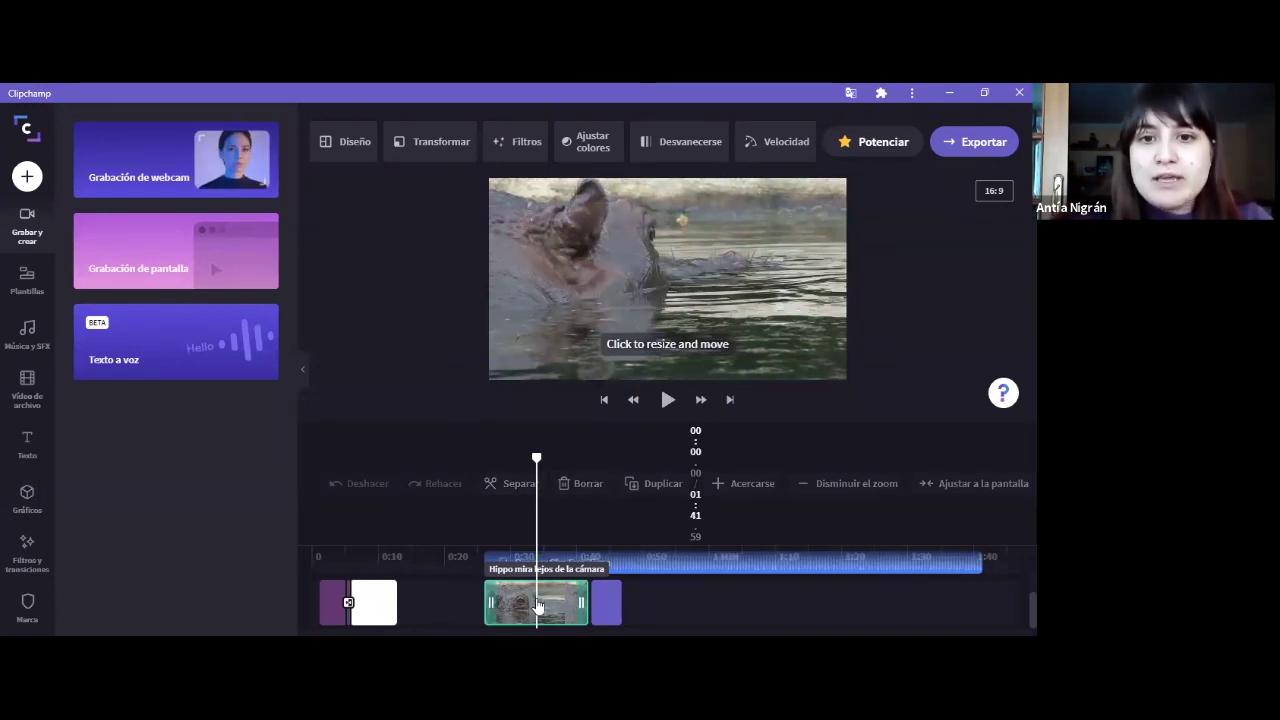
- Split the hippo clip on the timeline at about 0:35
left_click_drag(538, 603, 532, 550)
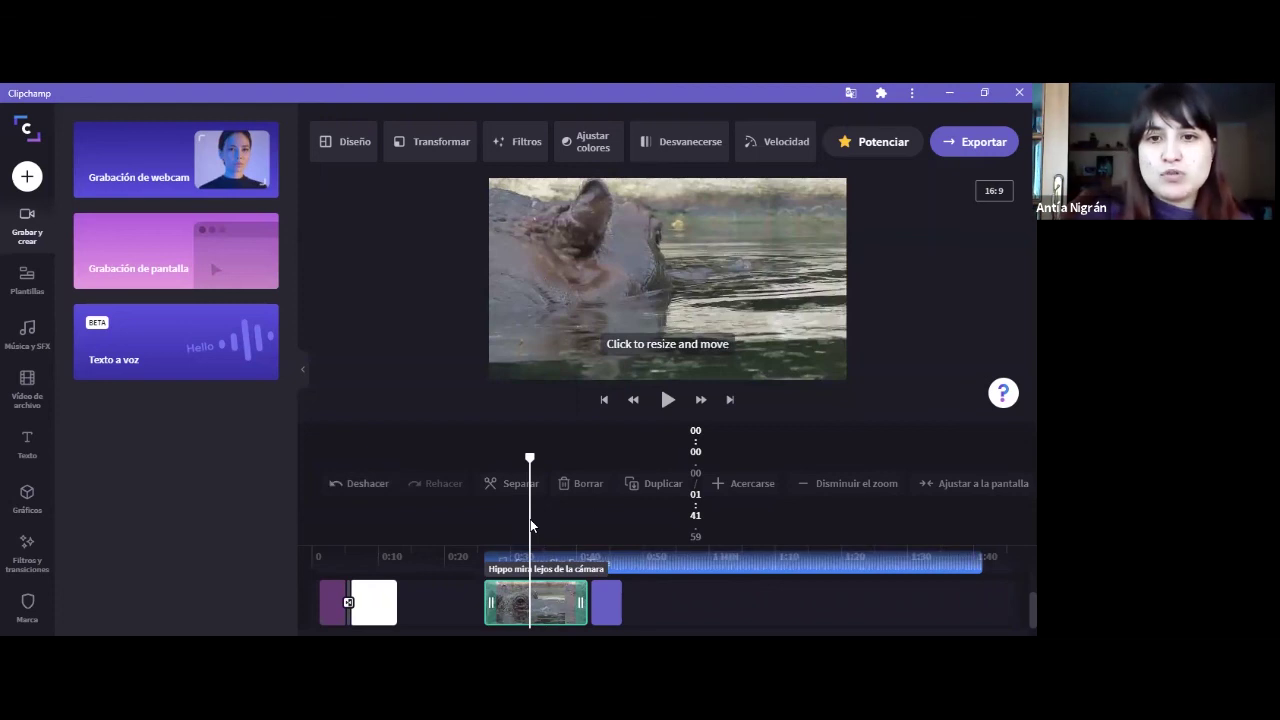
left_click(504, 606)
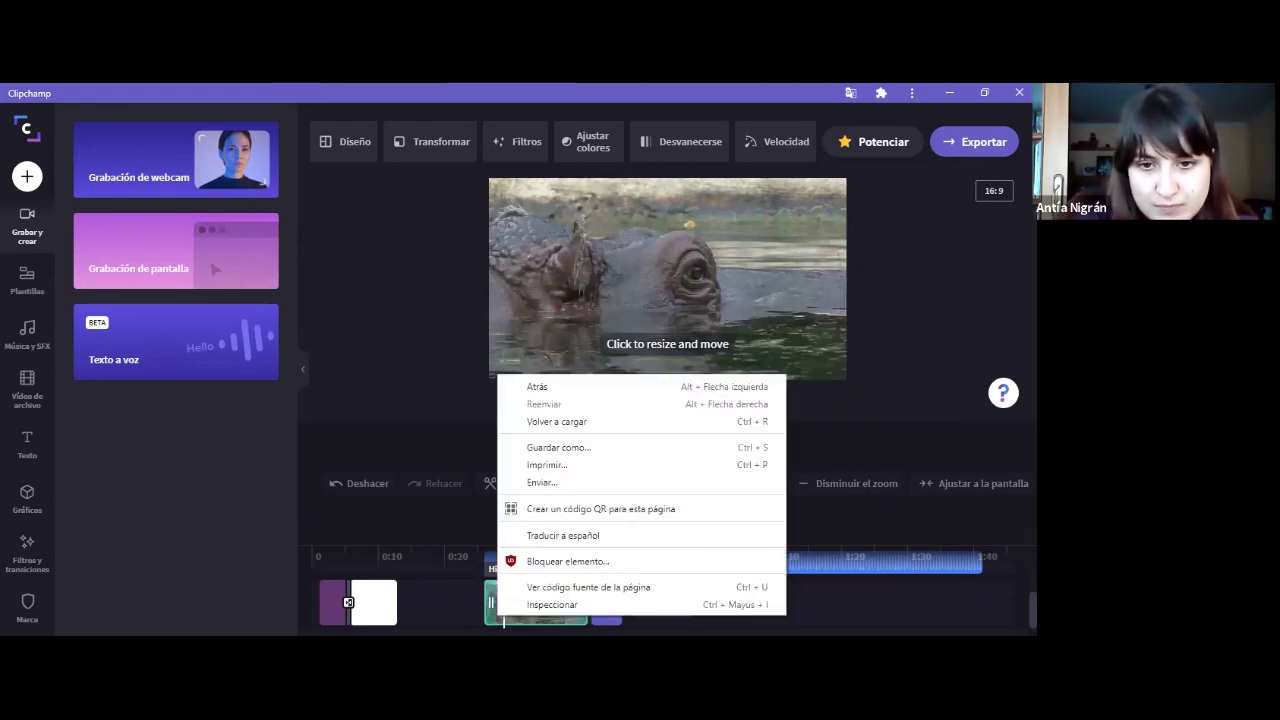
key("Escape")
left_click(543, 552)
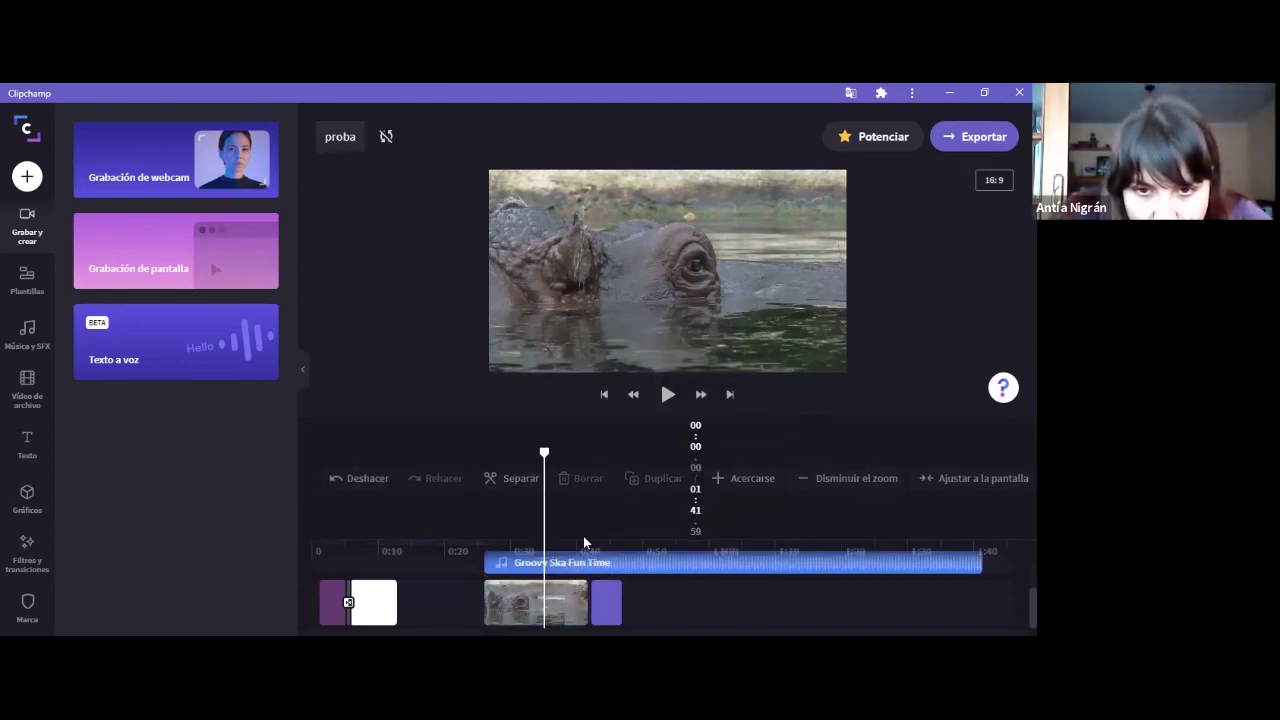
left_click(541, 594)
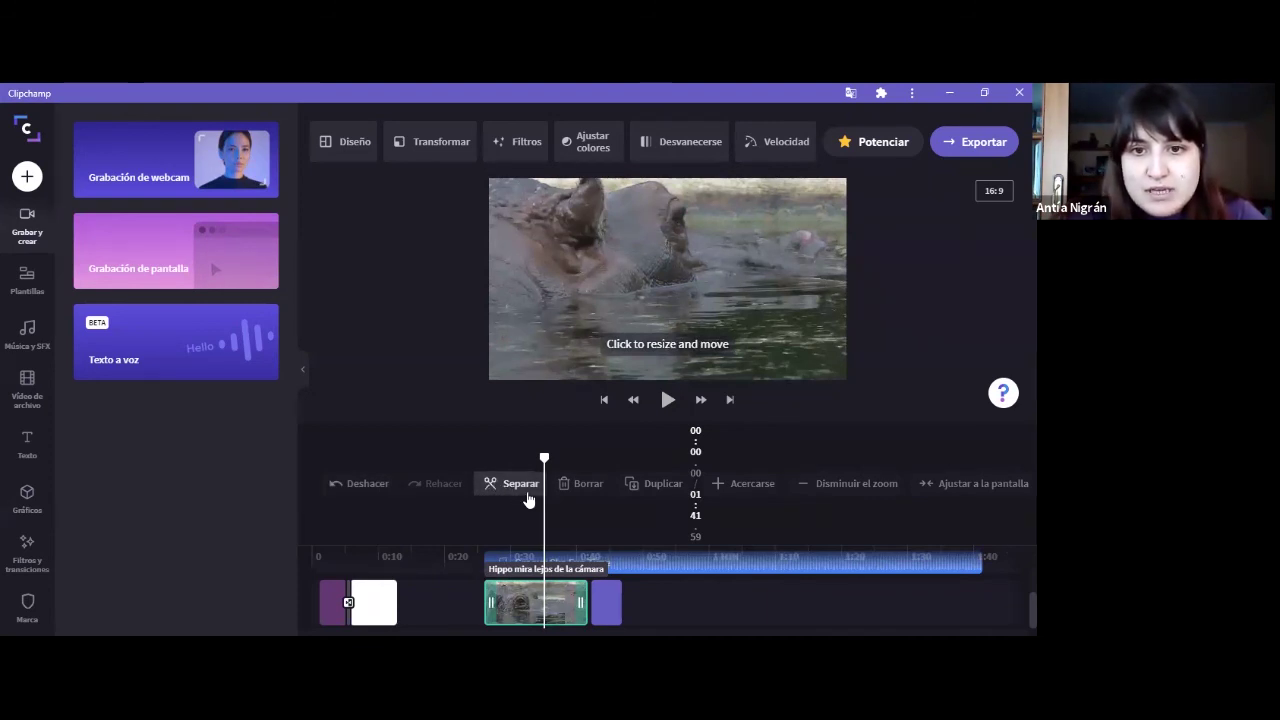
left_click(508, 485)
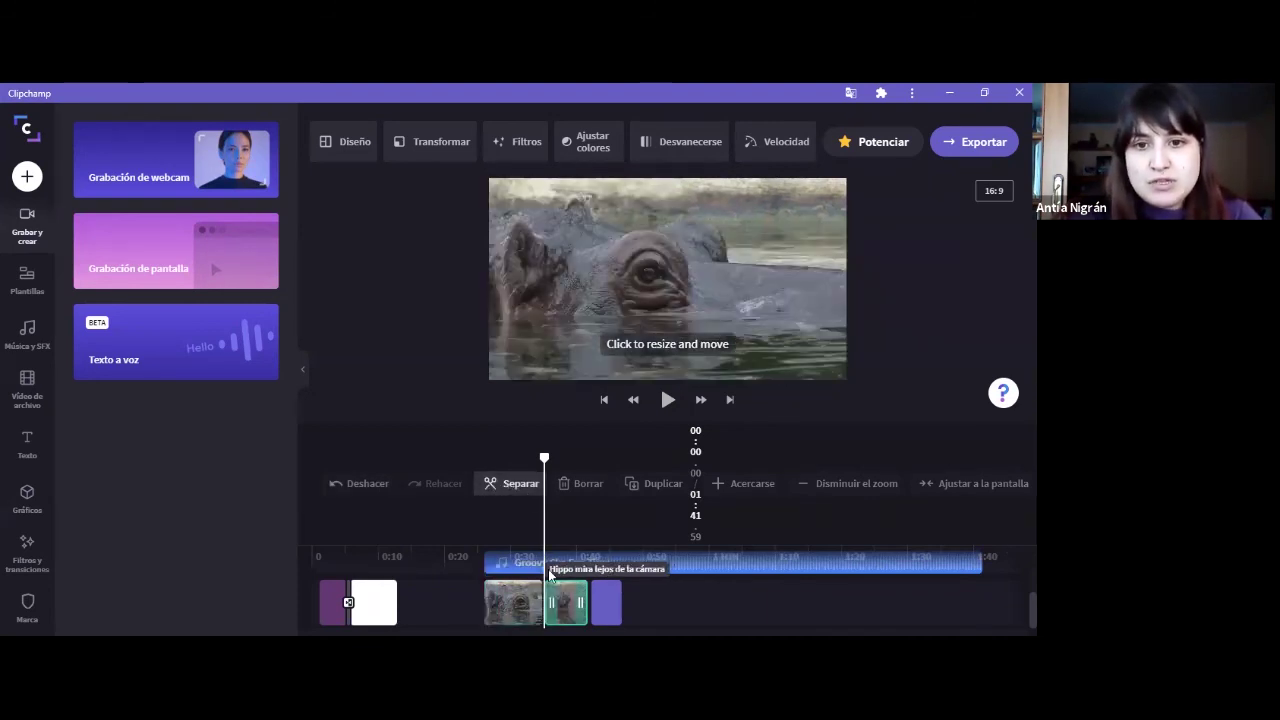
- Delete the second part of the split hippo clip and move the purple block directly against the remaining part
key("Delete")
left_click(602, 607)
left_click_drag(602, 607, 557, 610)
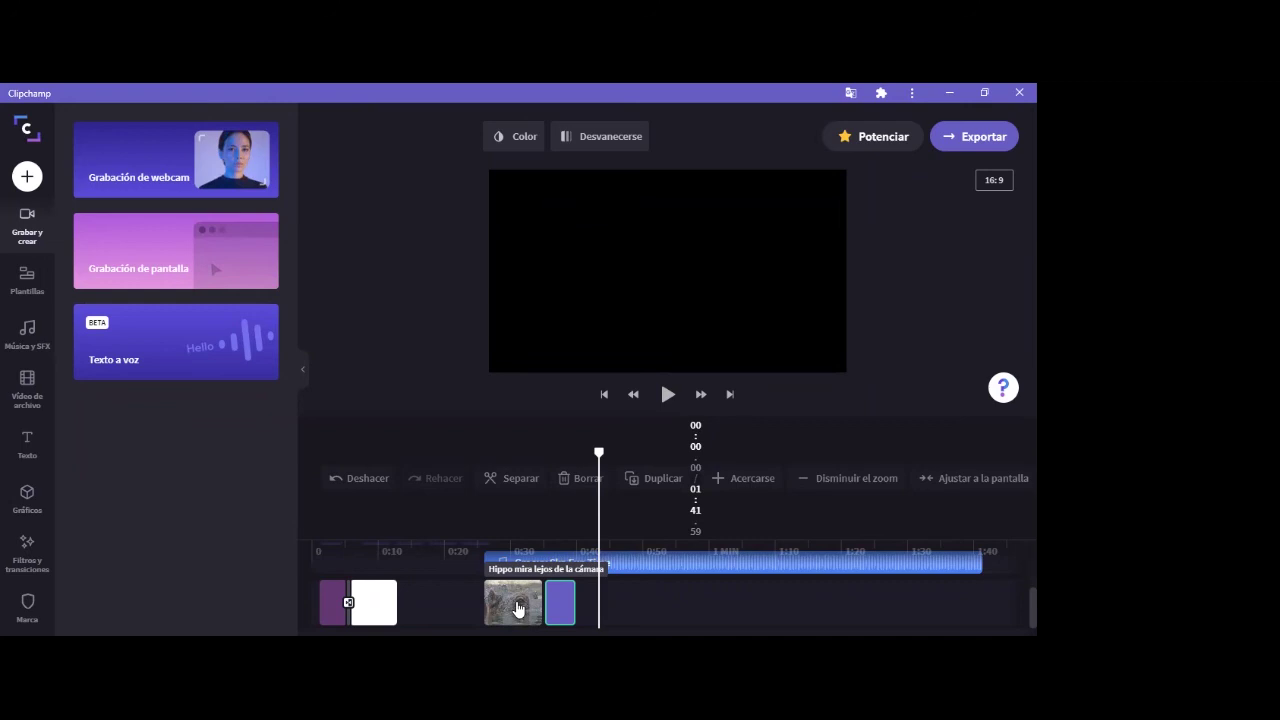
- Collapse the media library and move the Groovy Ska Fun Time music track earlier on the timeline
left_click(300, 369)
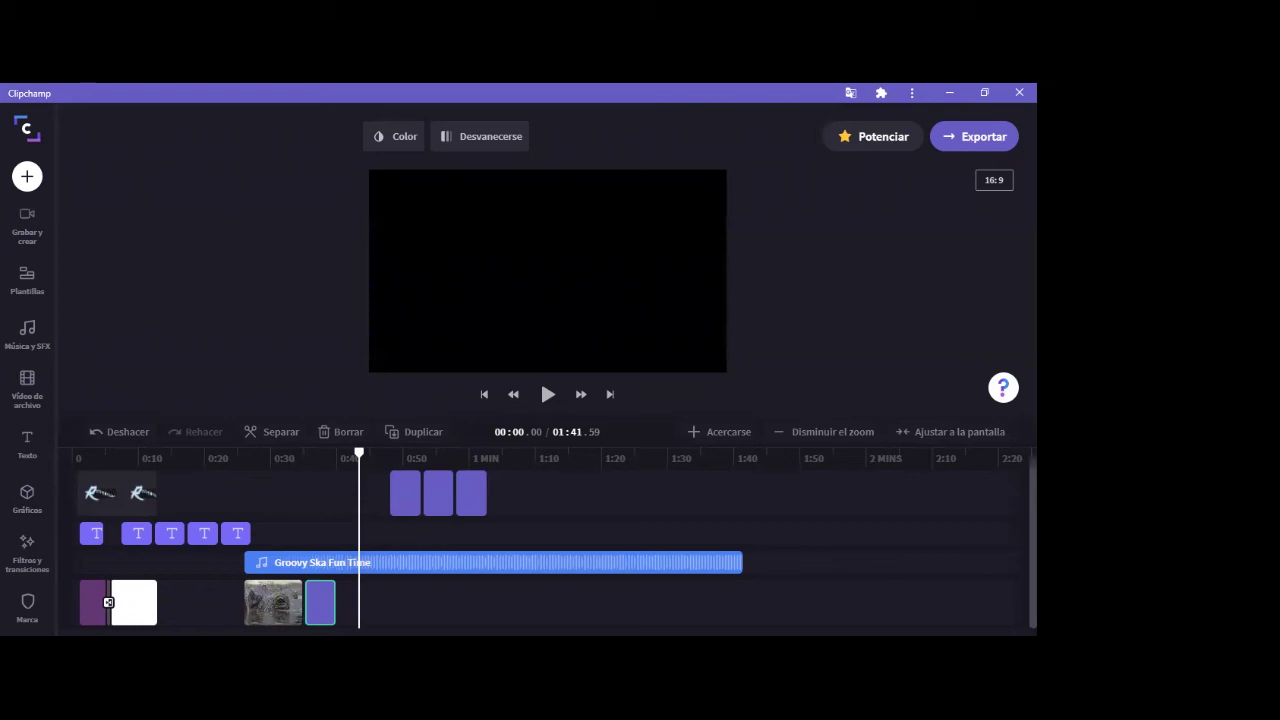
scroll(550, 560, "up", 1)
scroll(550, 560, "down", 1)
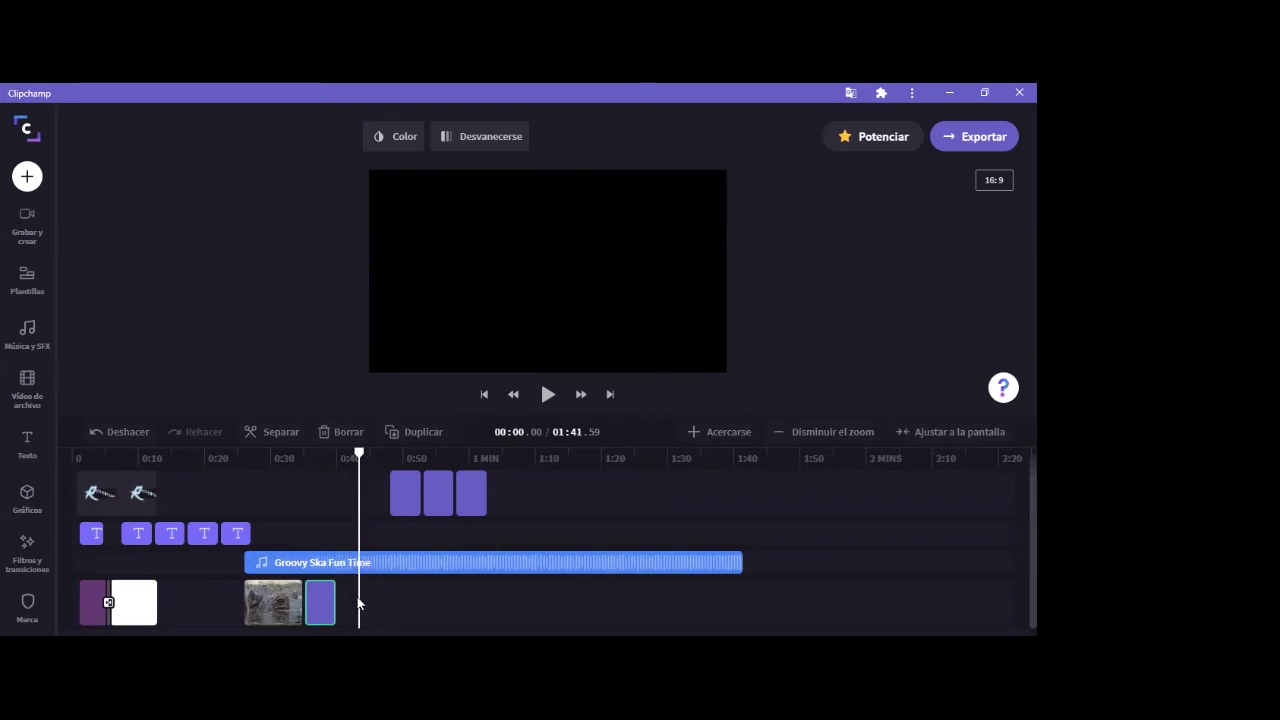
left_click_drag(354, 561, 185, 592)
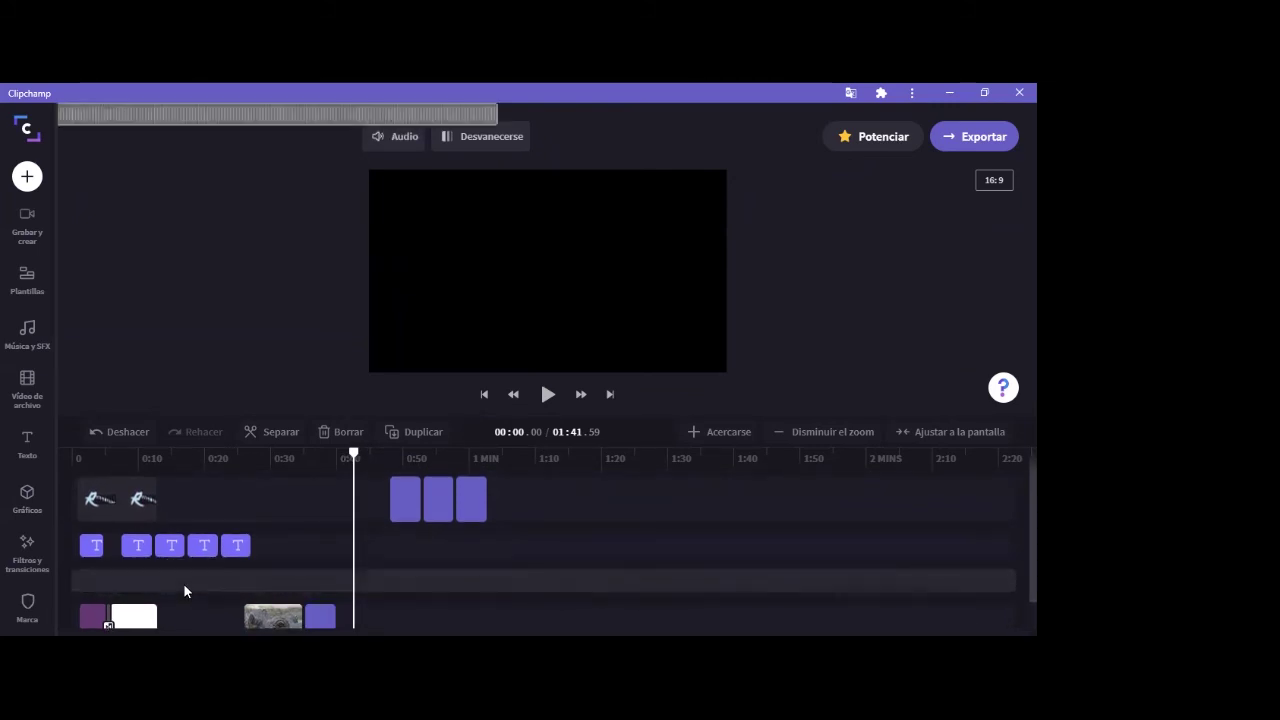